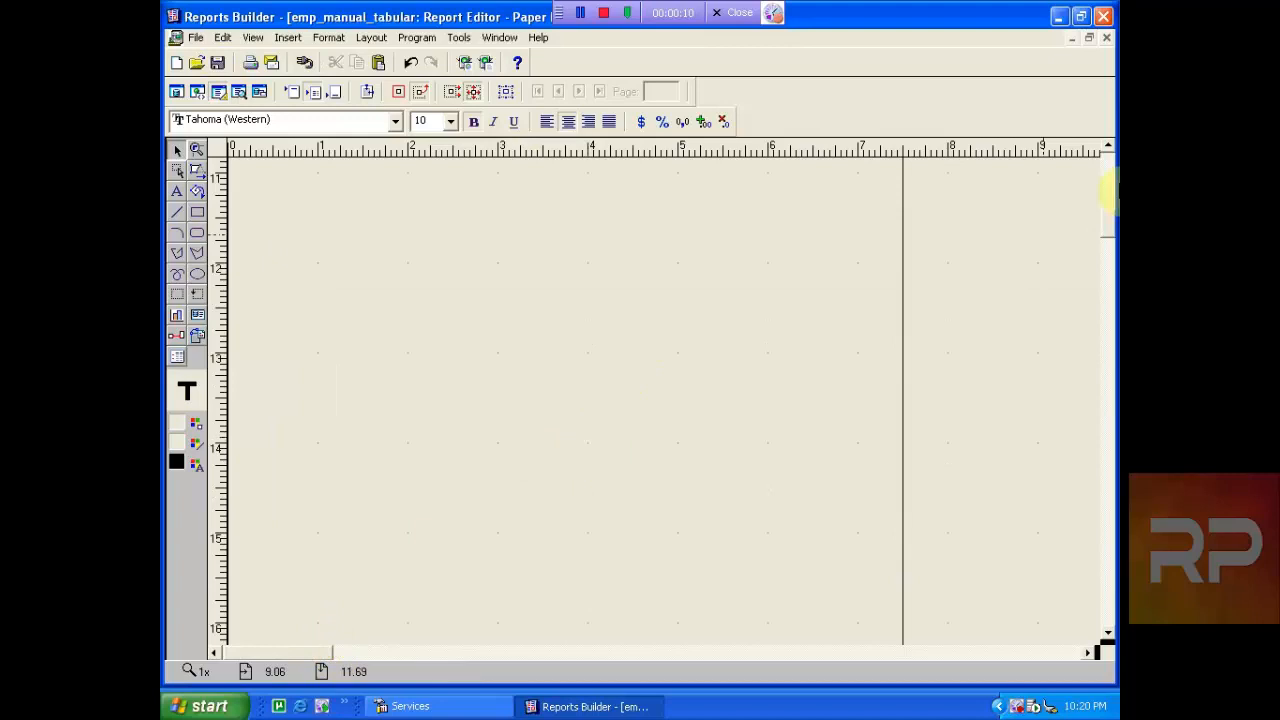
- Save the report and check the header section's layout before returning to the main section
{"action": "left_click_drag", "start_coordinate": [1112, 228], "coordinate": [1112, 165]}
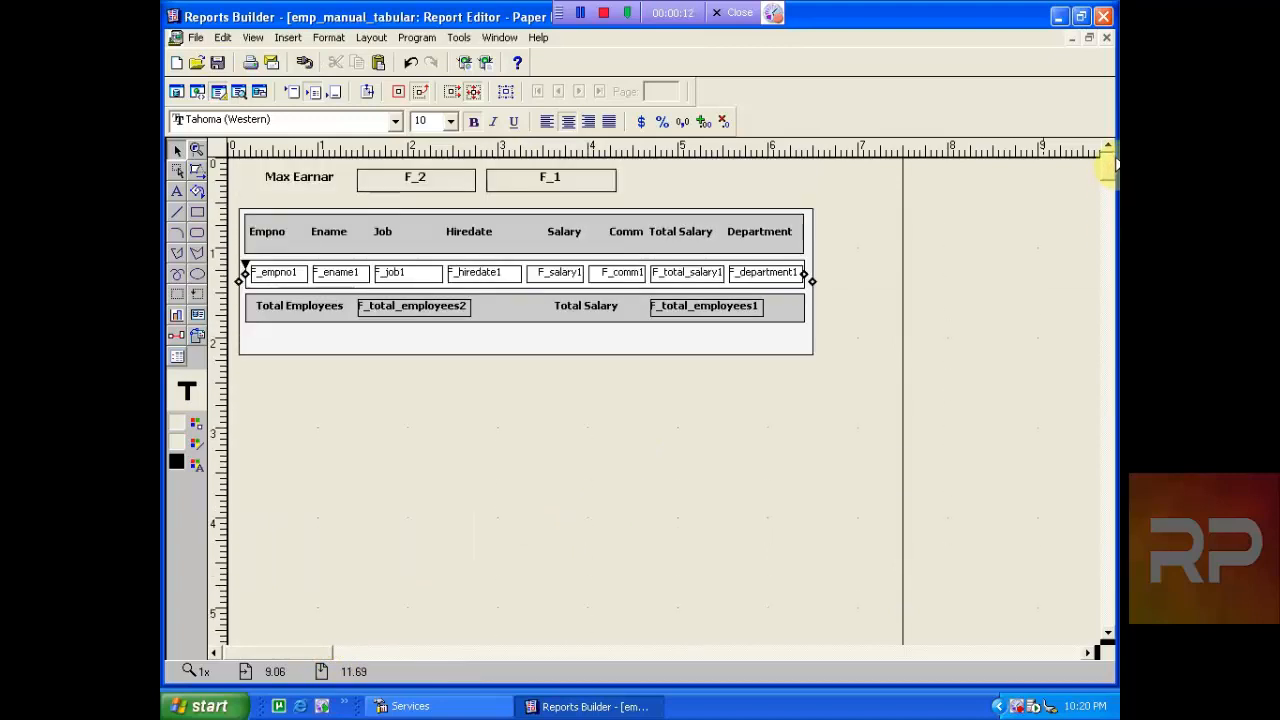
{"action": "left_click", "coordinate": [217, 62]}
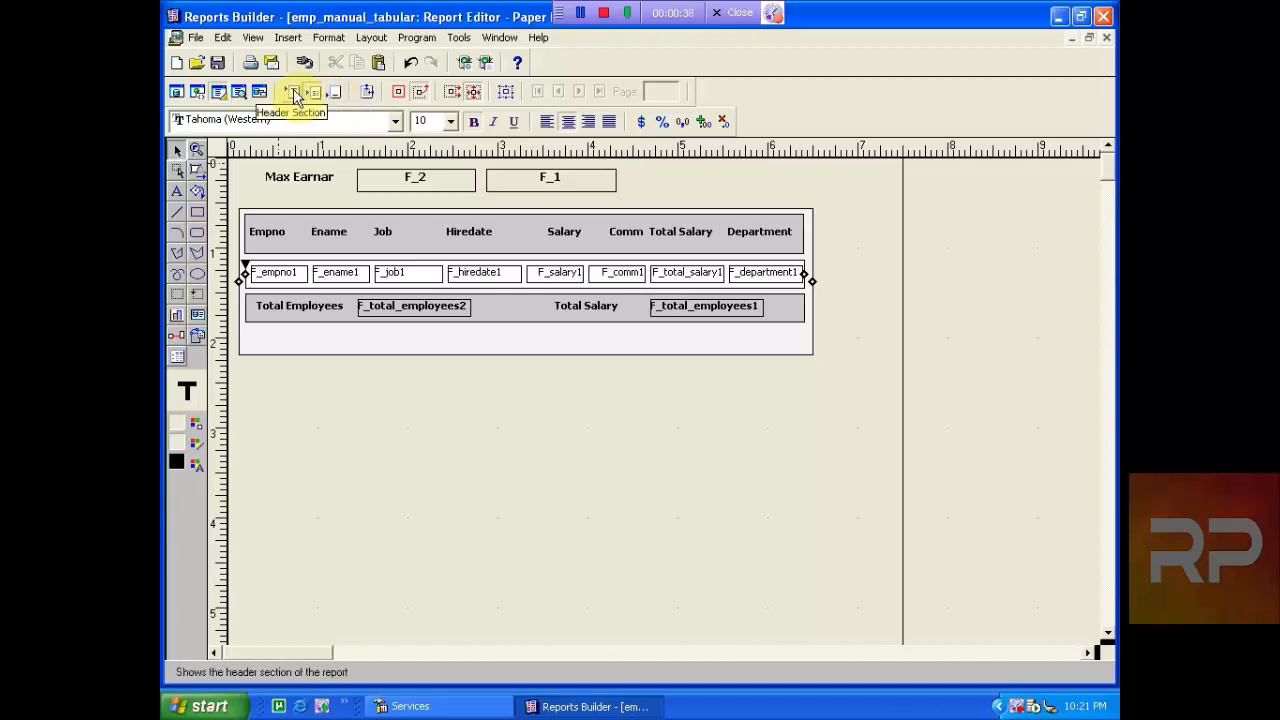
{"action": "left_click", "coordinate": [294, 93]}
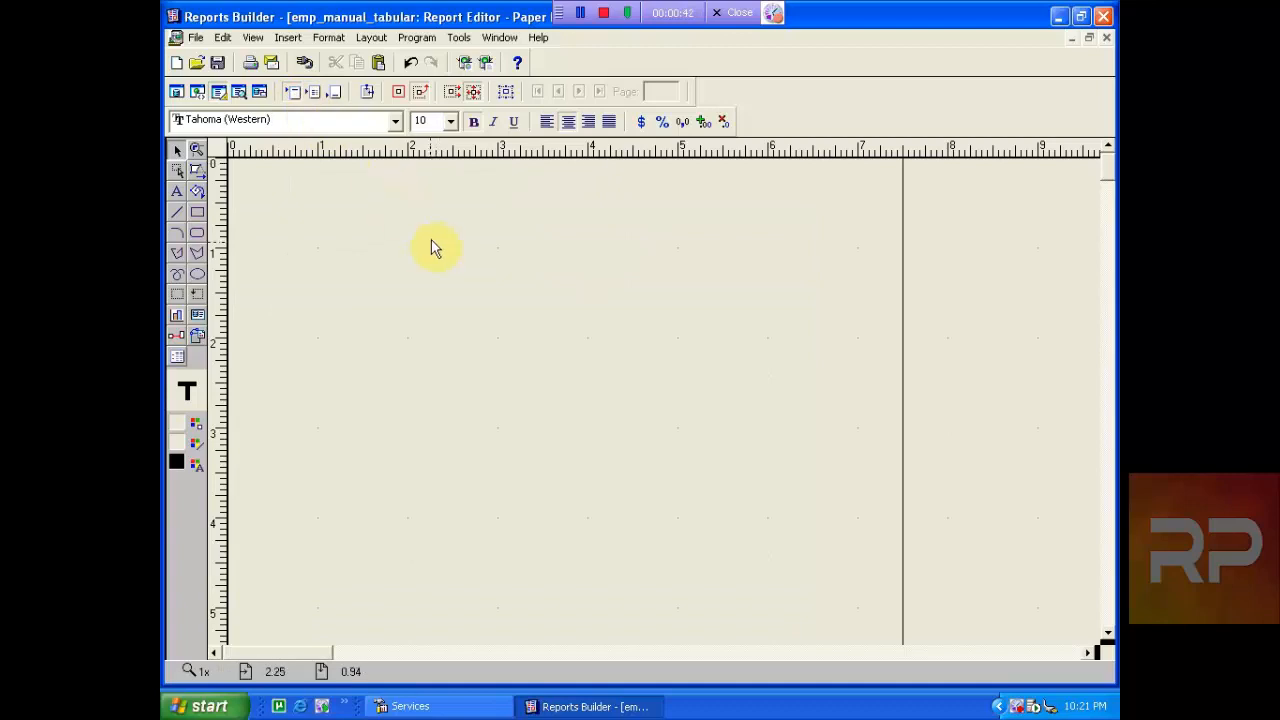
{"action": "left_click_drag", "start_coordinate": [331, 195], "coordinate": [748, 468]}
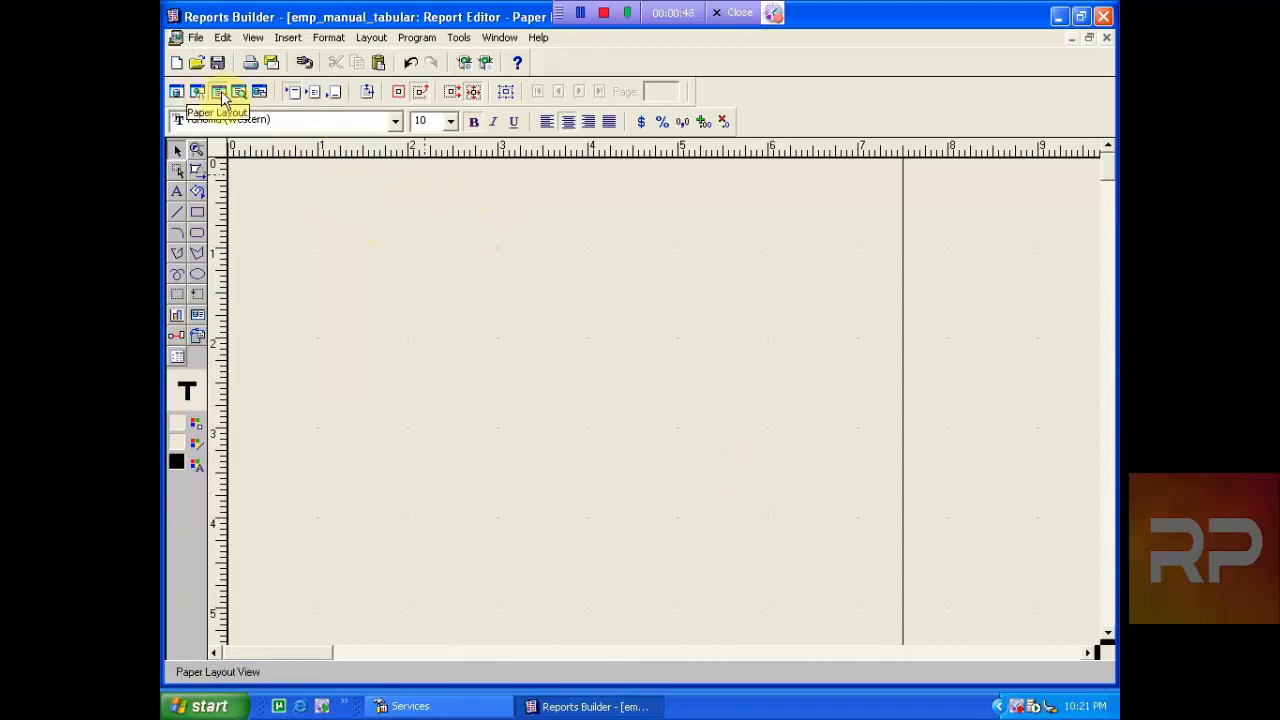
{"action": "left_click", "coordinate": [314, 92]}
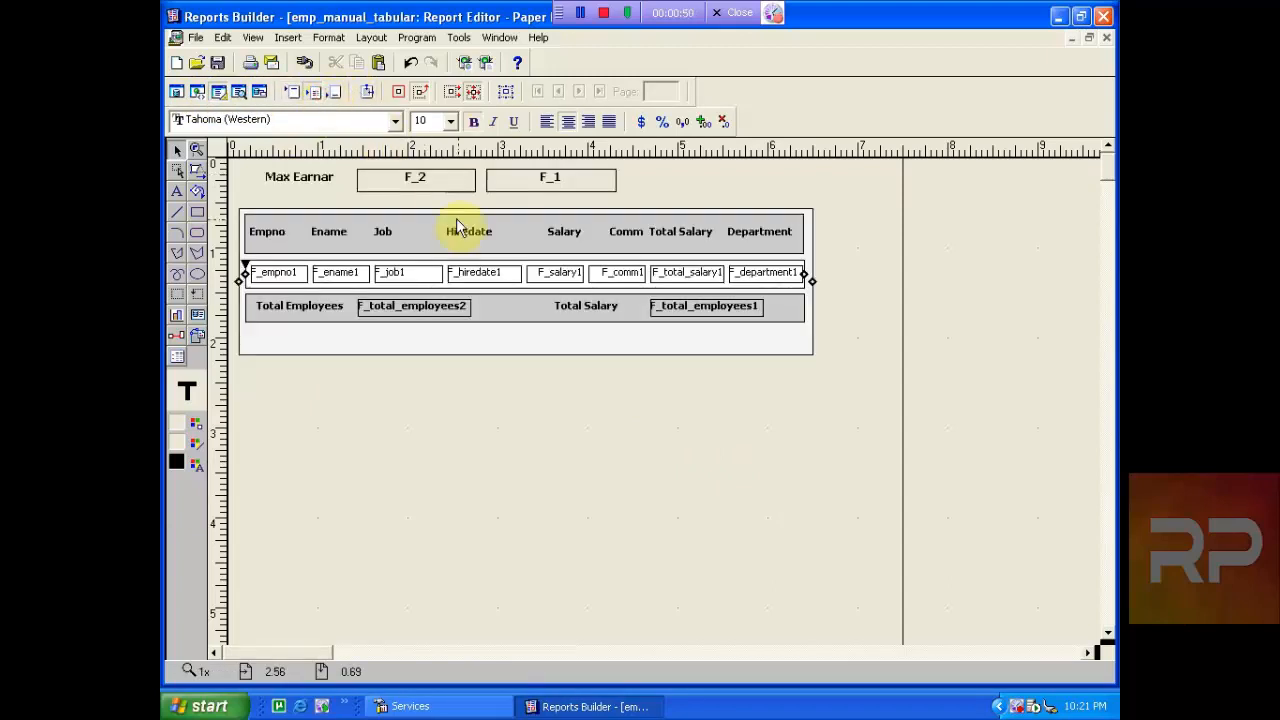
{"action": "left_click_drag", "start_coordinate": [871, 383], "coordinate": [219, 278]}
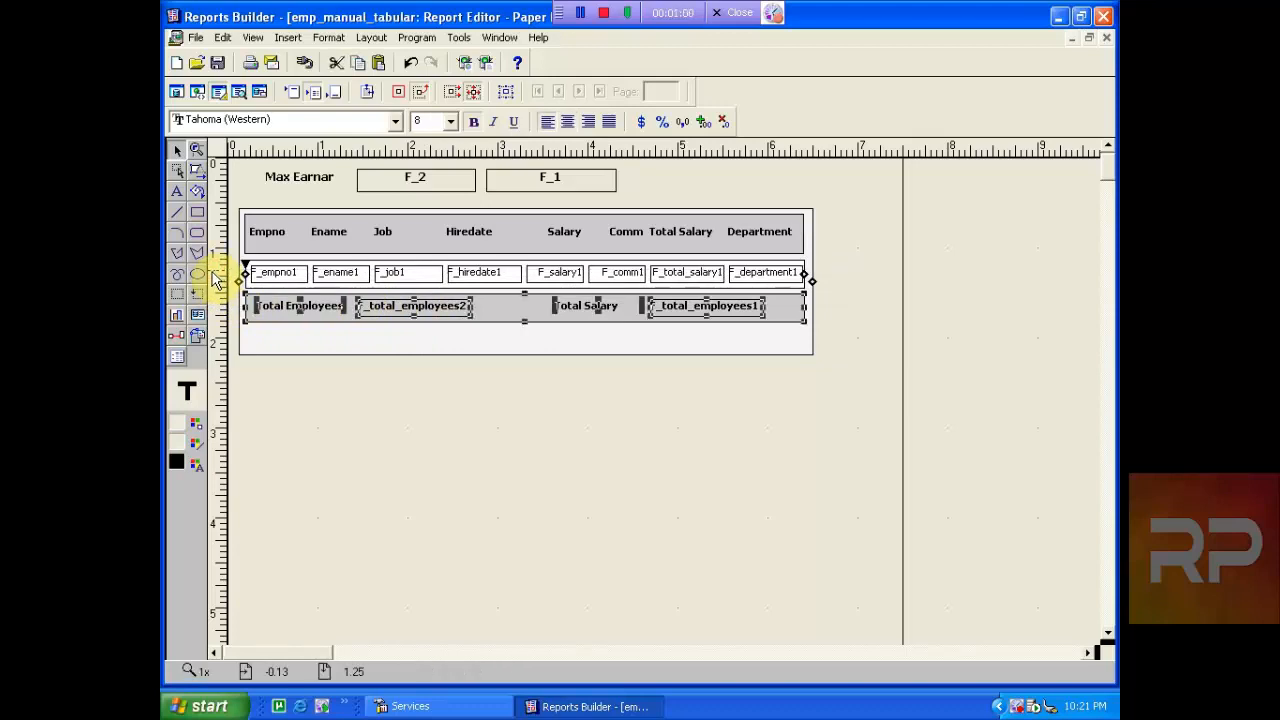
{"action": "left_click", "coordinate": [443, 428]}
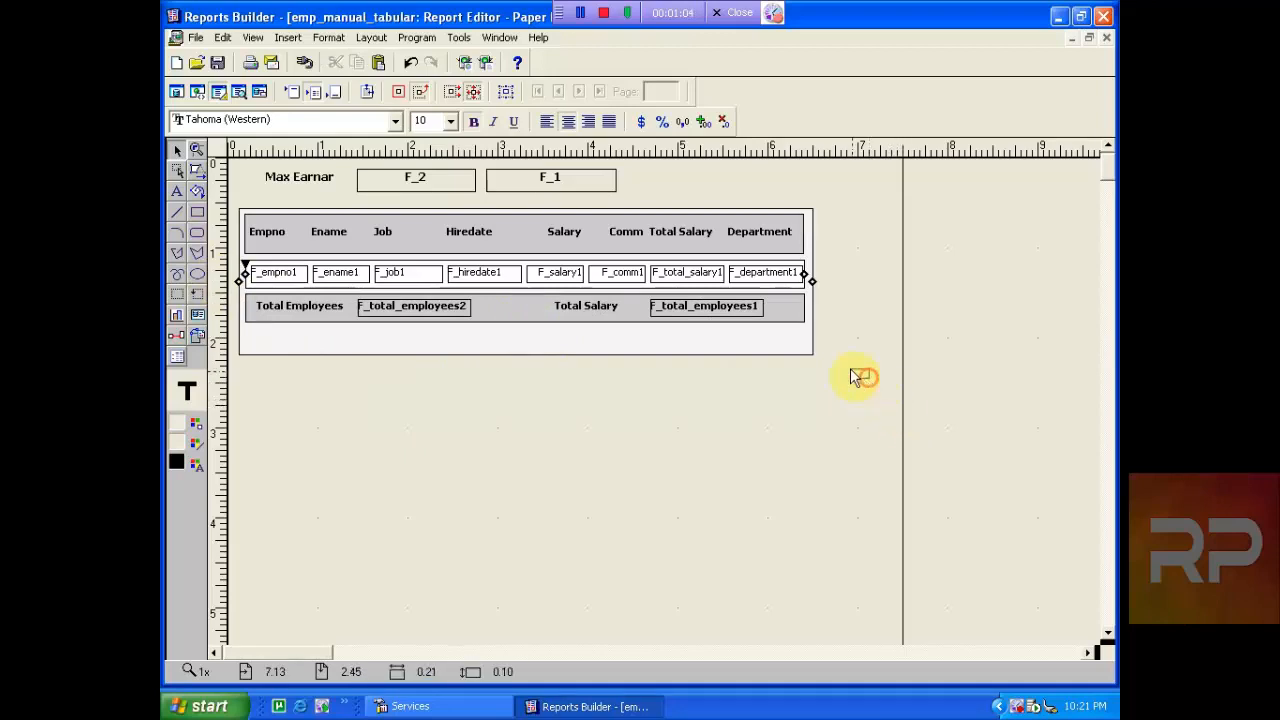
{"action": "left_click_drag", "start_coordinate": [869, 377], "coordinate": [245, 290]}
{"action": "left_click", "coordinate": [316, 387]}
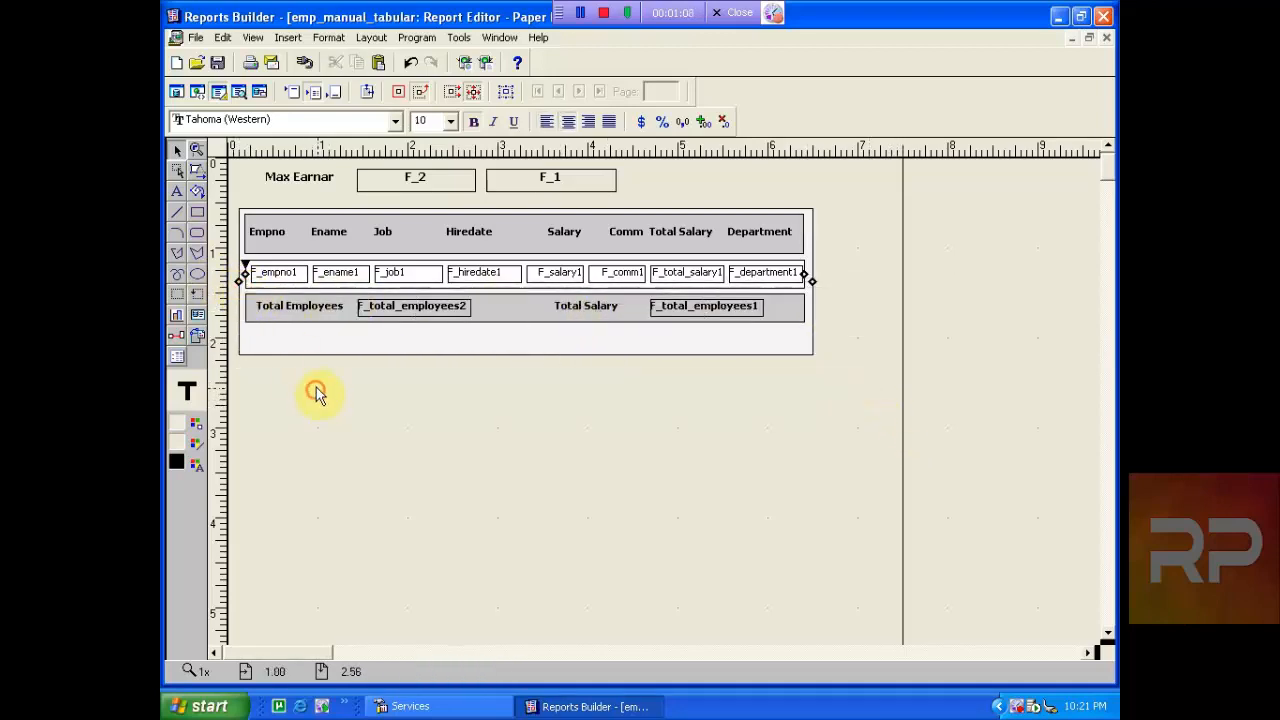
{"action": "left_click", "coordinate": [314, 312]}
{"action": "left_click", "coordinate": [380, 310]}
{"action": "left_click", "coordinate": [380, 310], "text": "shift"}
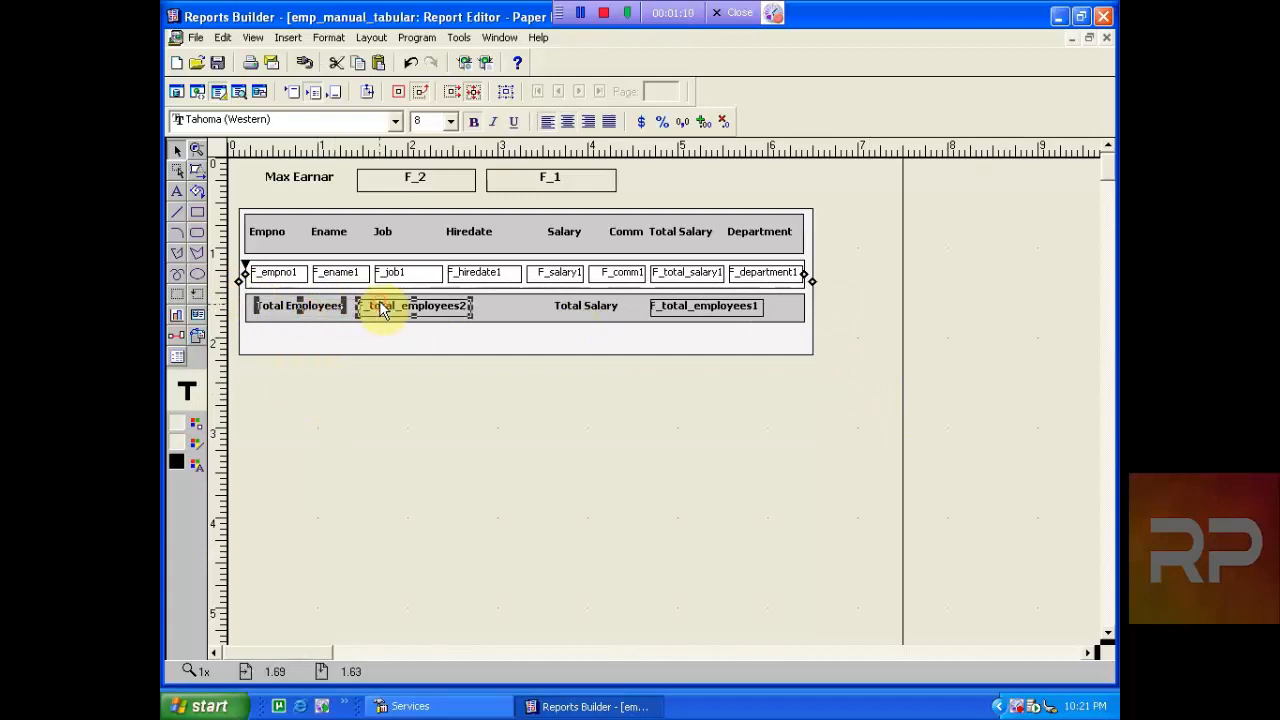
{"action": "left_click", "coordinate": [569, 319], "text": "shift"}
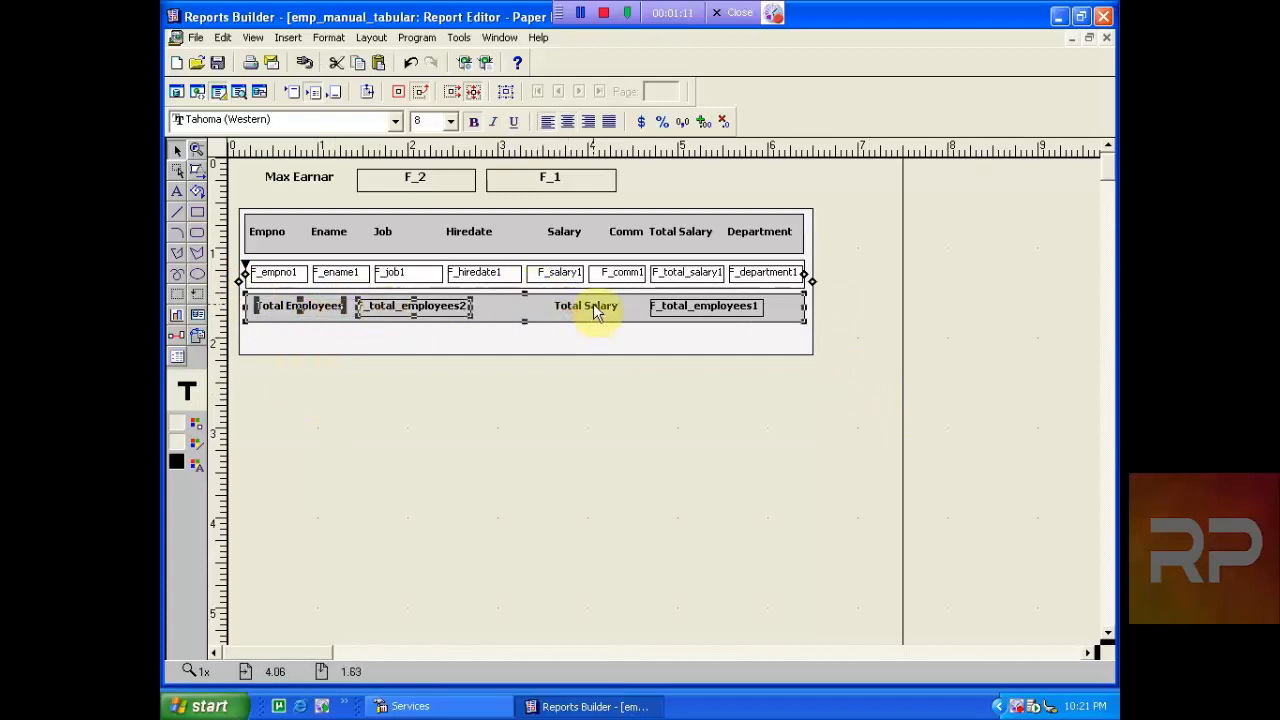
{"action": "left_click", "coordinate": [523, 397]}
- Copy the Total Employees and Total Salary labels with their fields from the main section into the header section
{"action": "left_click", "coordinate": [289, 305]}
{"action": "left_click", "coordinate": [375, 312], "text": "shift"}
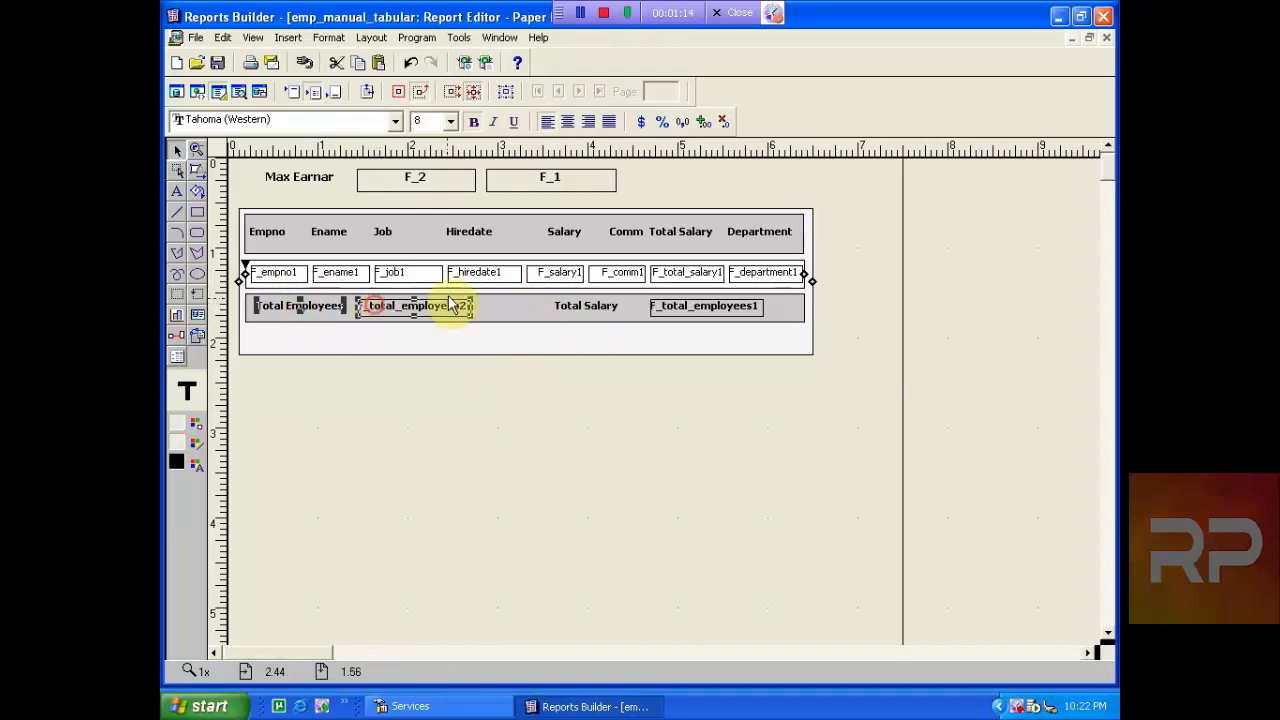
{"action": "left_click", "coordinate": [563, 312], "text": "shift"}
{"action": "left_click", "coordinate": [652, 314], "text": "shift"}
{"action": "left_click", "coordinate": [655, 312], "text": "shift"}
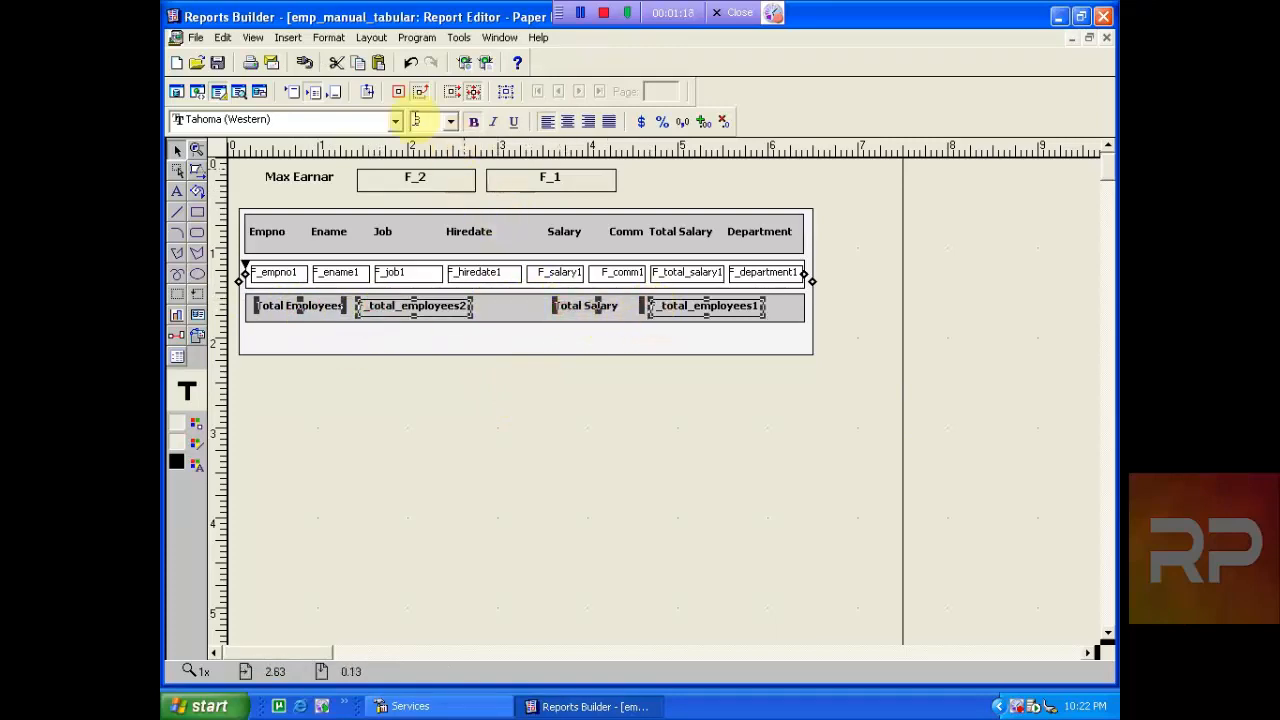
{"action": "left_click", "coordinate": [291, 94]}
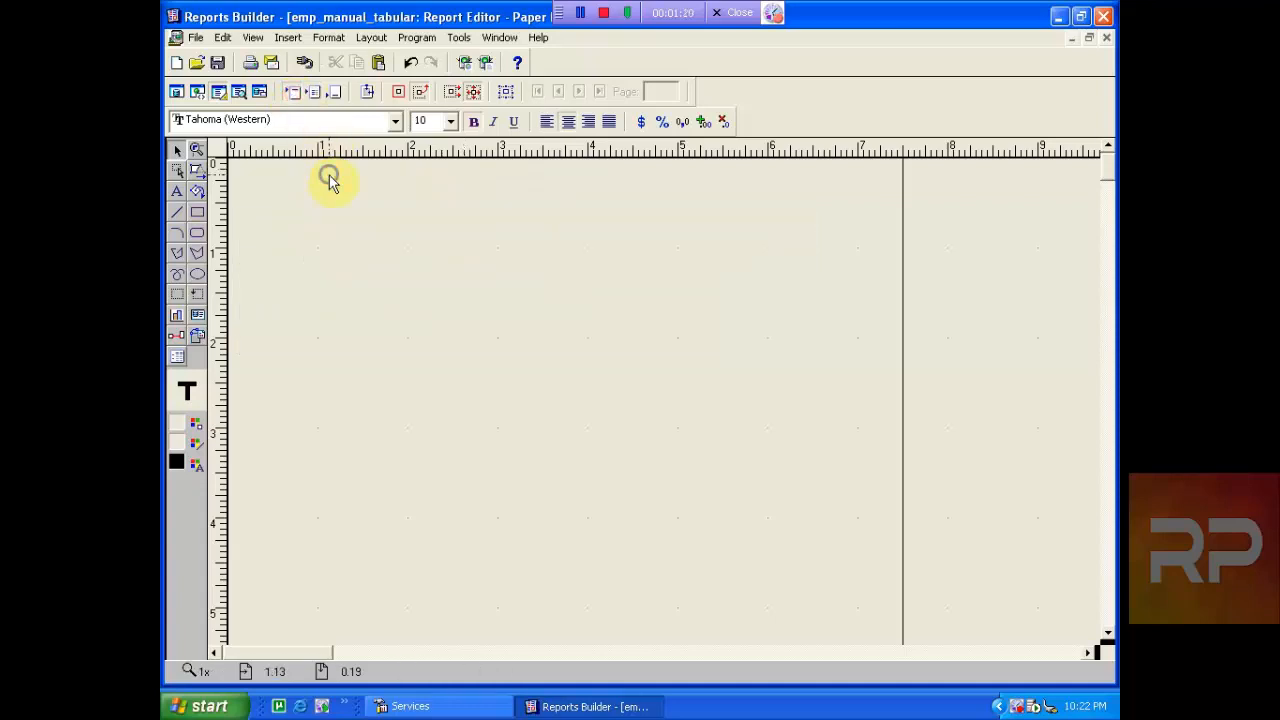
{"action": "right_click", "coordinate": [330, 180]}
{"action": "left_click", "coordinate": [290, 238]}
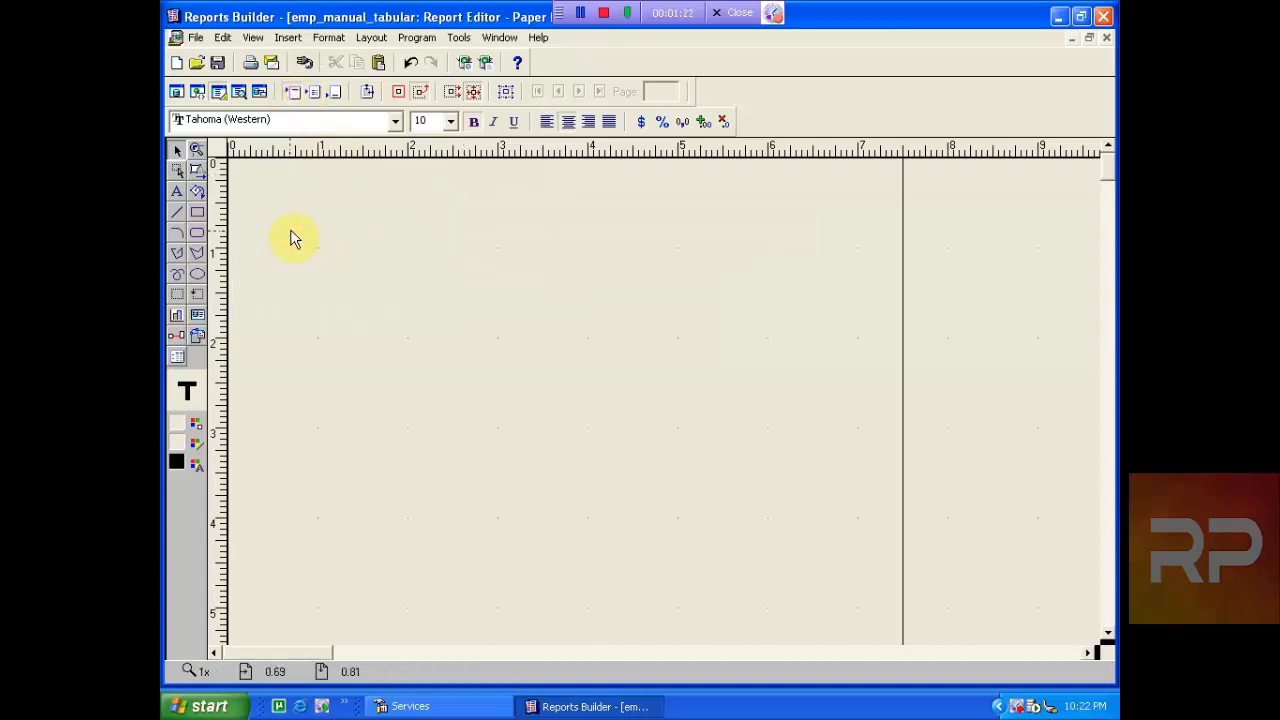
{"action": "key", "text": "ctrl+v"}
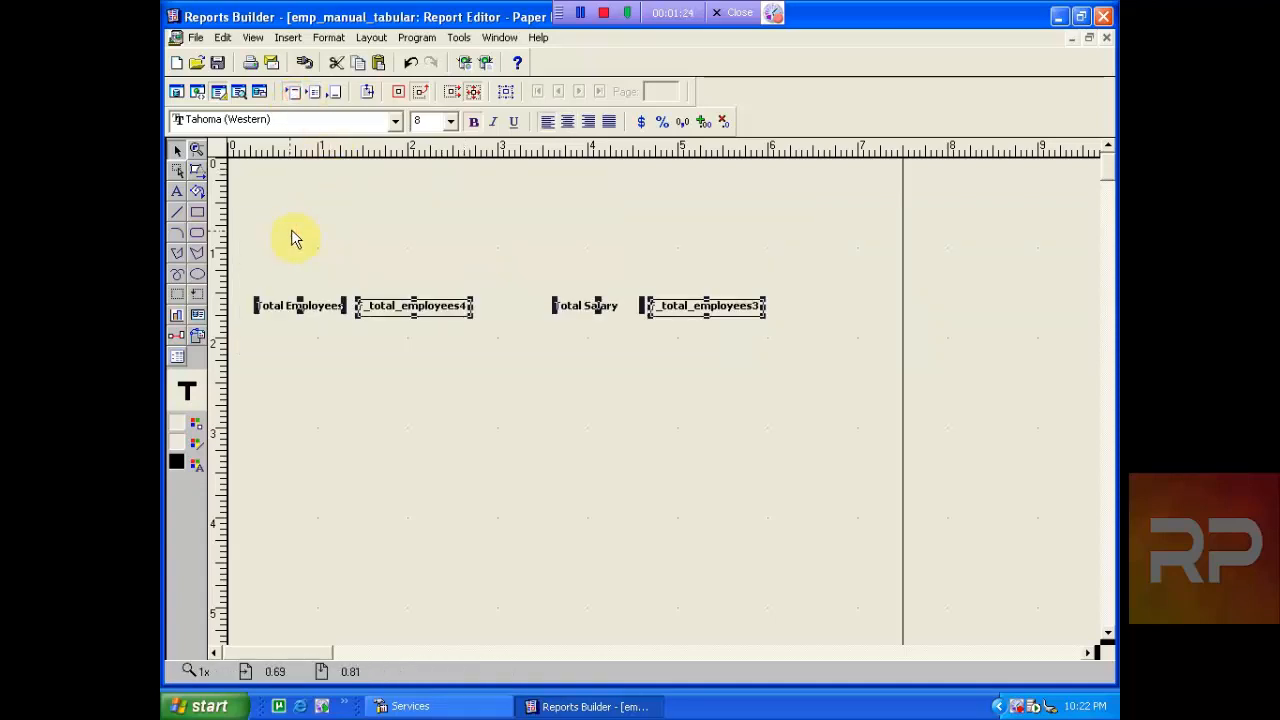
{"action": "left_click", "coordinate": [400, 350]}
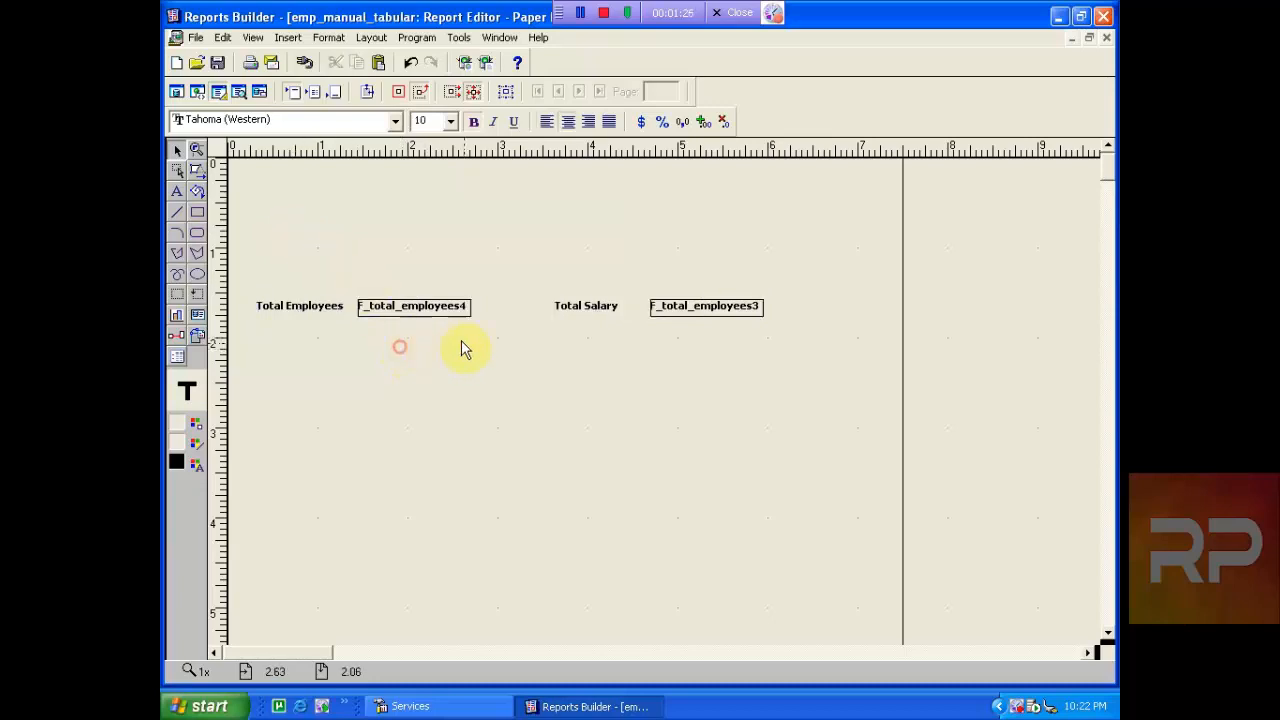
- Stack the Total Employees and Total Salary label-field pairs in two rows near the header page's upper middle, aligning the fields' left edges
{"action": "left_click_drag", "start_coordinate": [527, 340], "coordinate": [205, 245]}
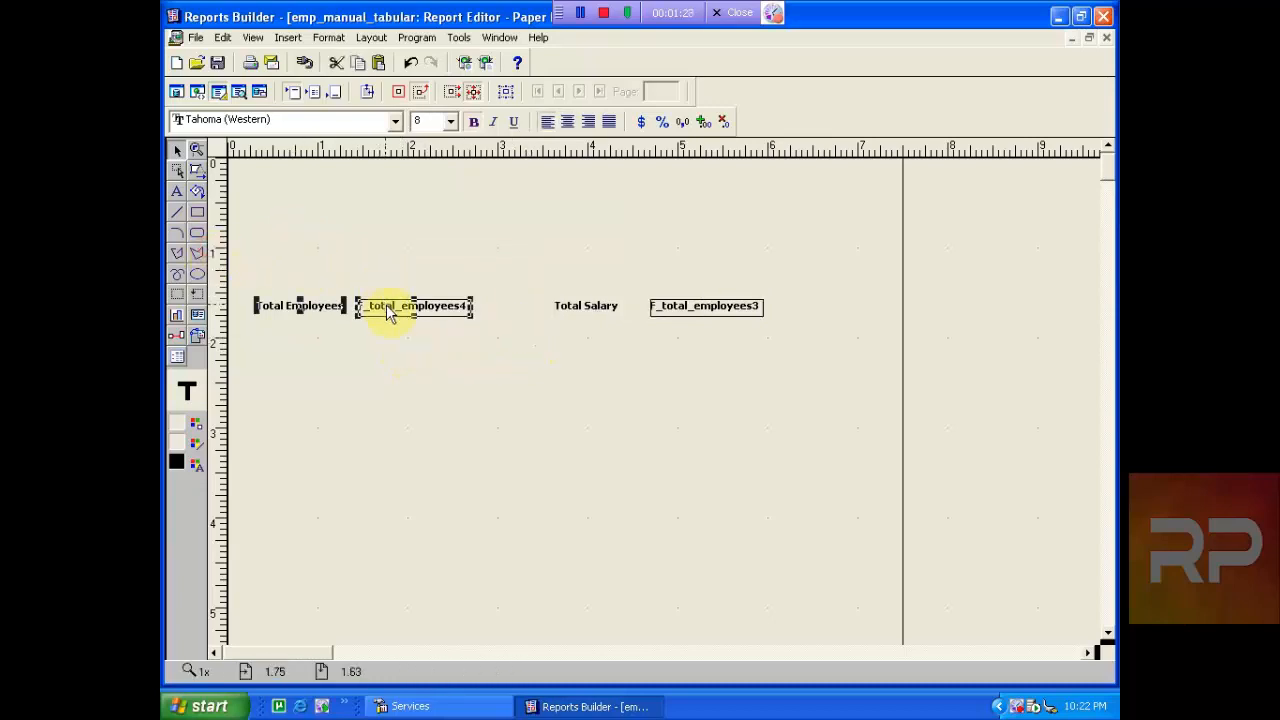
{"action": "left_click_drag", "start_coordinate": [392, 308], "coordinate": [550, 222]}
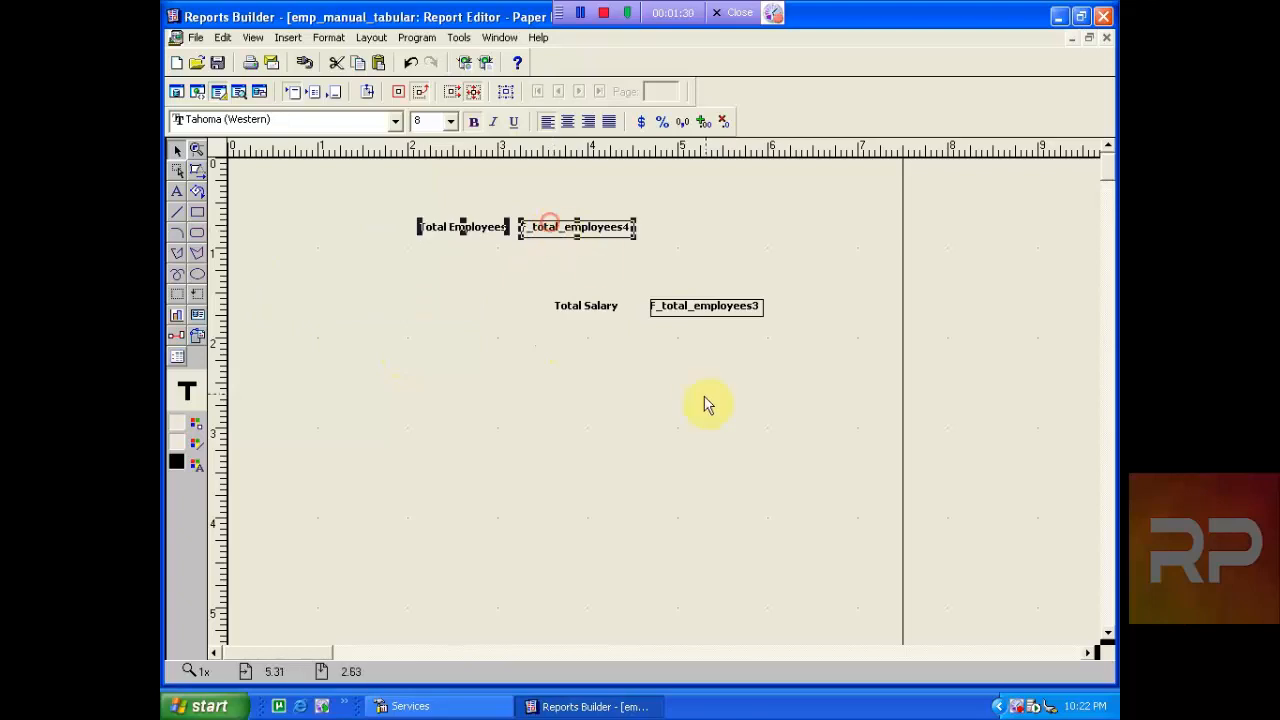
{"action": "left_click_drag", "start_coordinate": [831, 372], "coordinate": [493, 263]}
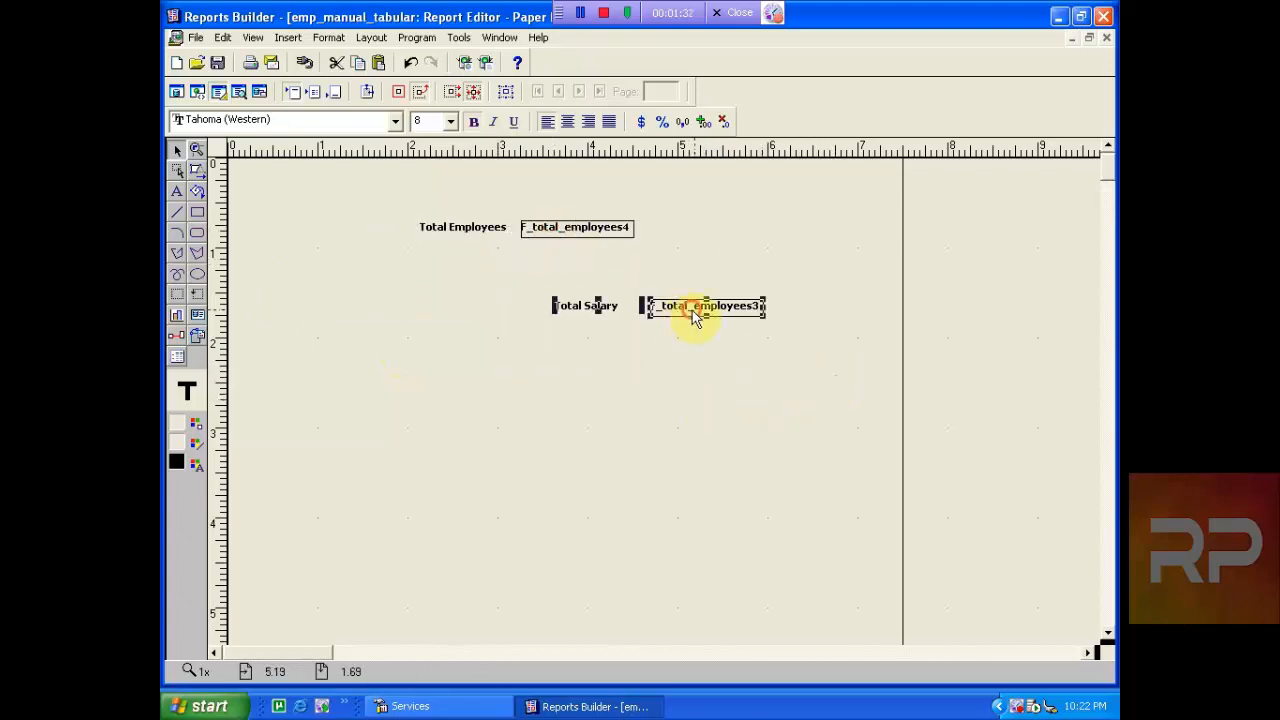
{"action": "left_click_drag", "start_coordinate": [691, 312], "coordinate": [570, 260]}
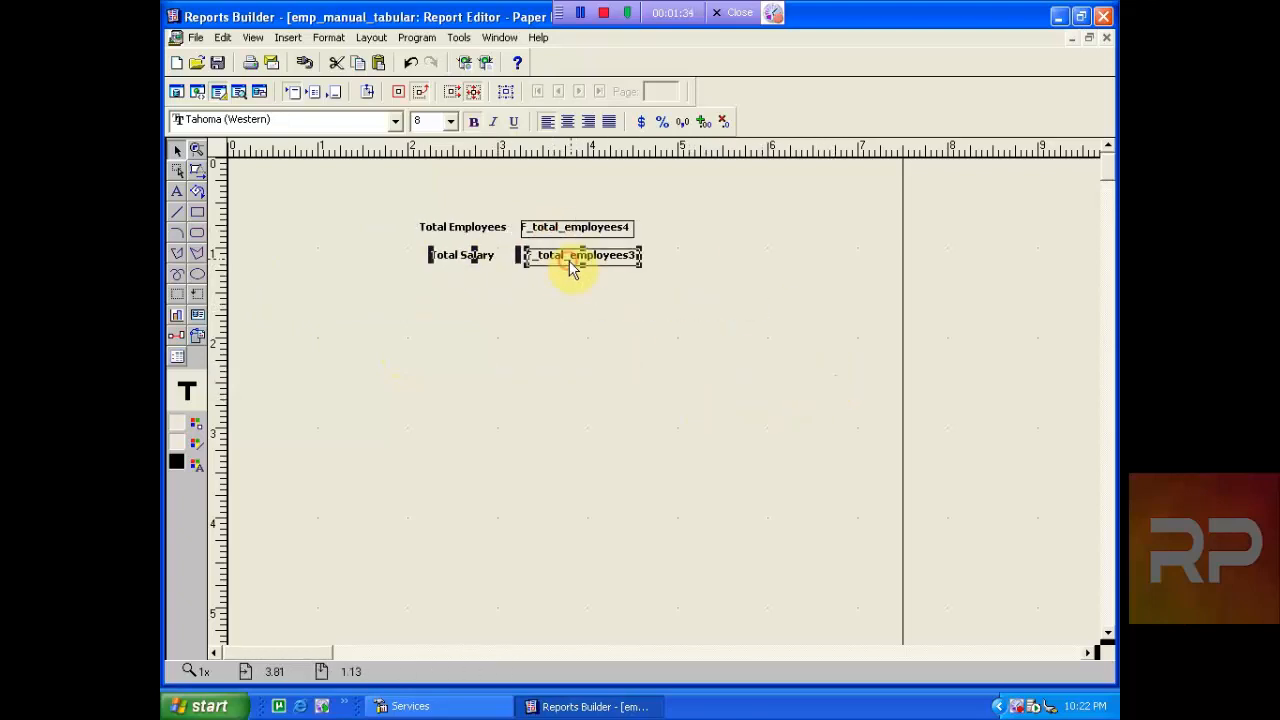
{"action": "key", "text": "Left"}
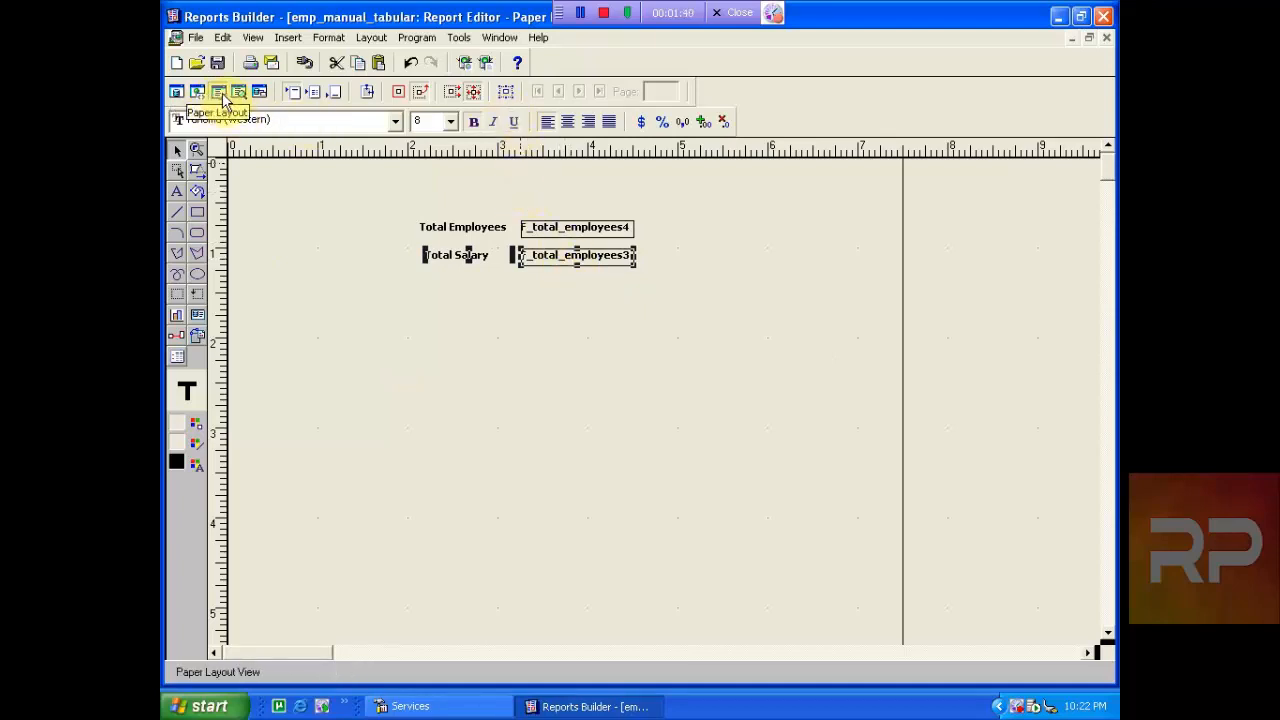
- Cut the Max Earnar label and its fields F_2 and F_1 from the main section
{"action": "left_click", "coordinate": [316, 91]}
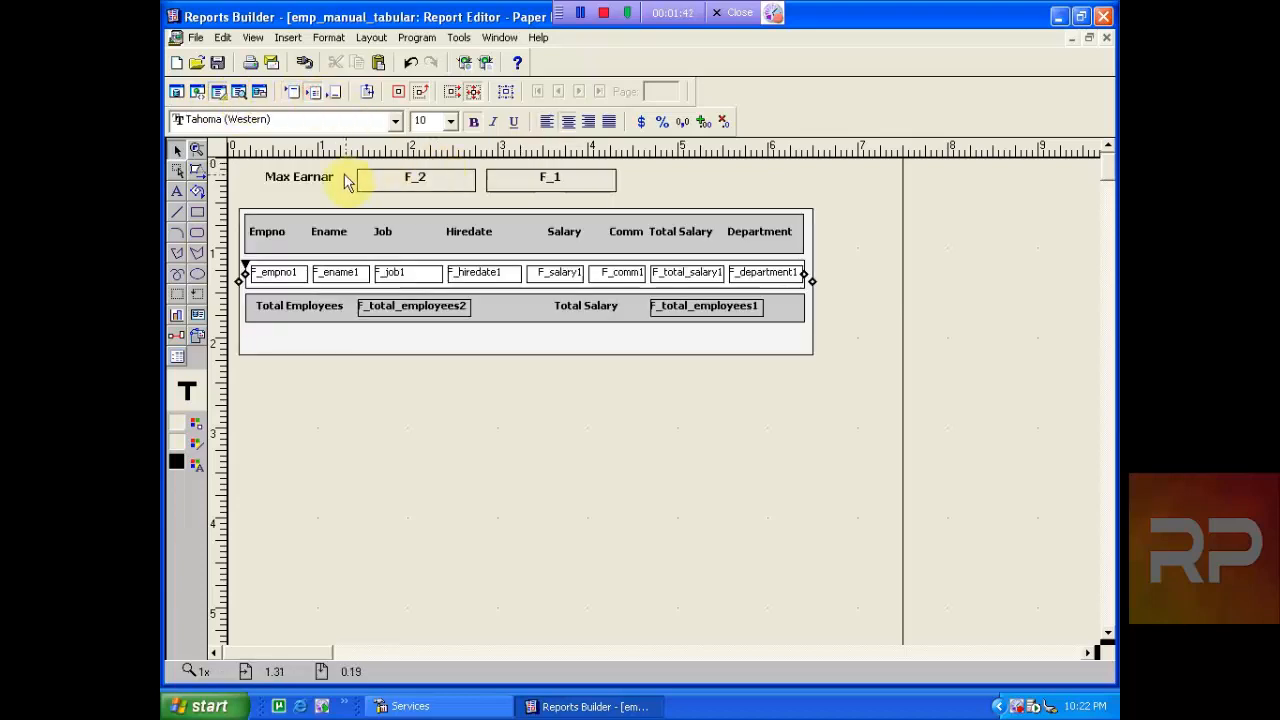
{"action": "left_click", "coordinate": [328, 180]}
{"action": "left_click", "coordinate": [392, 184], "text": "shift"}
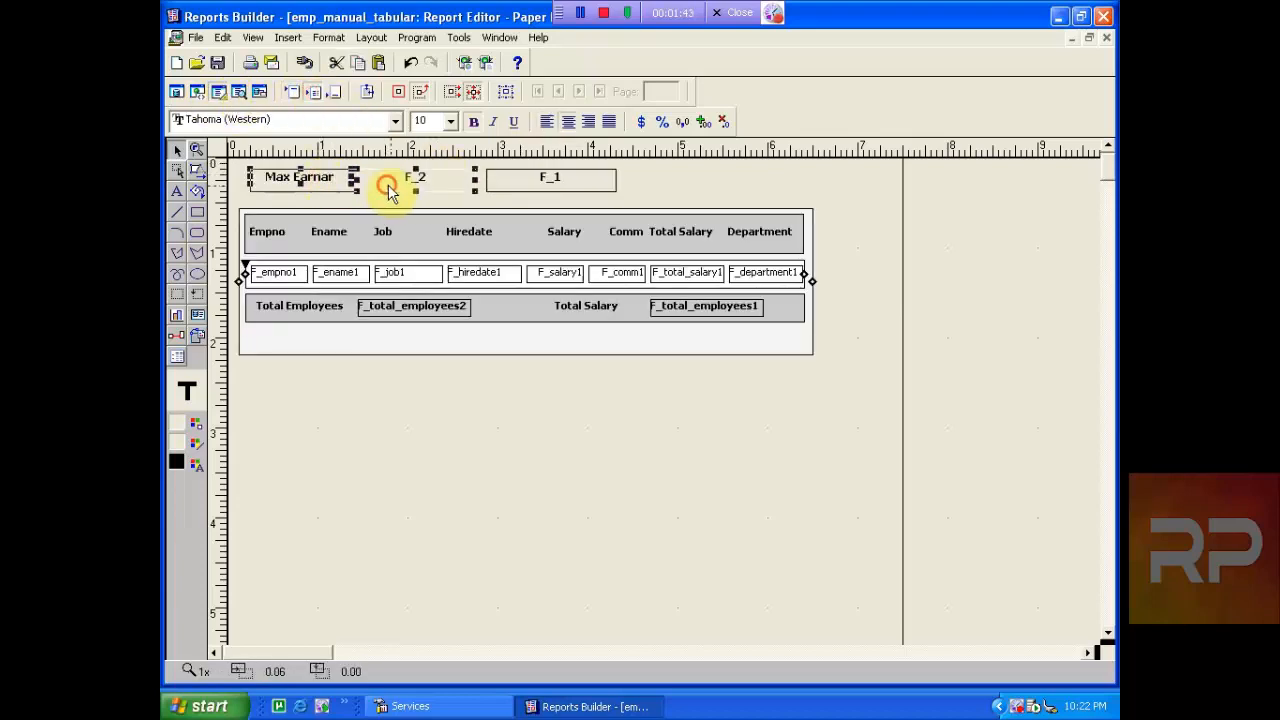
{"action": "left_click", "coordinate": [587, 176], "text": "shift"}
{"action": "key", "text": "Delete"}
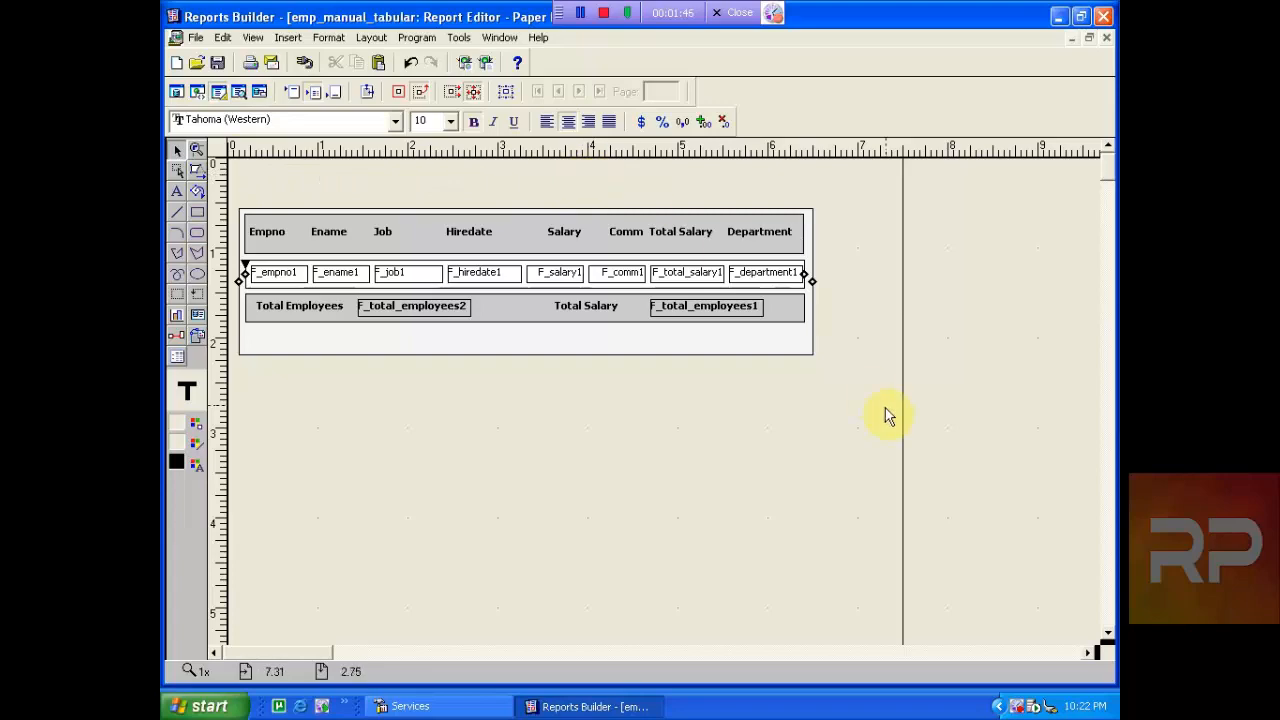
- Move the entire employee table layout up and slightly left into the main section's upper-left corner
{"action": "left_click_drag", "start_coordinate": [887, 416], "coordinate": [210, 176]}
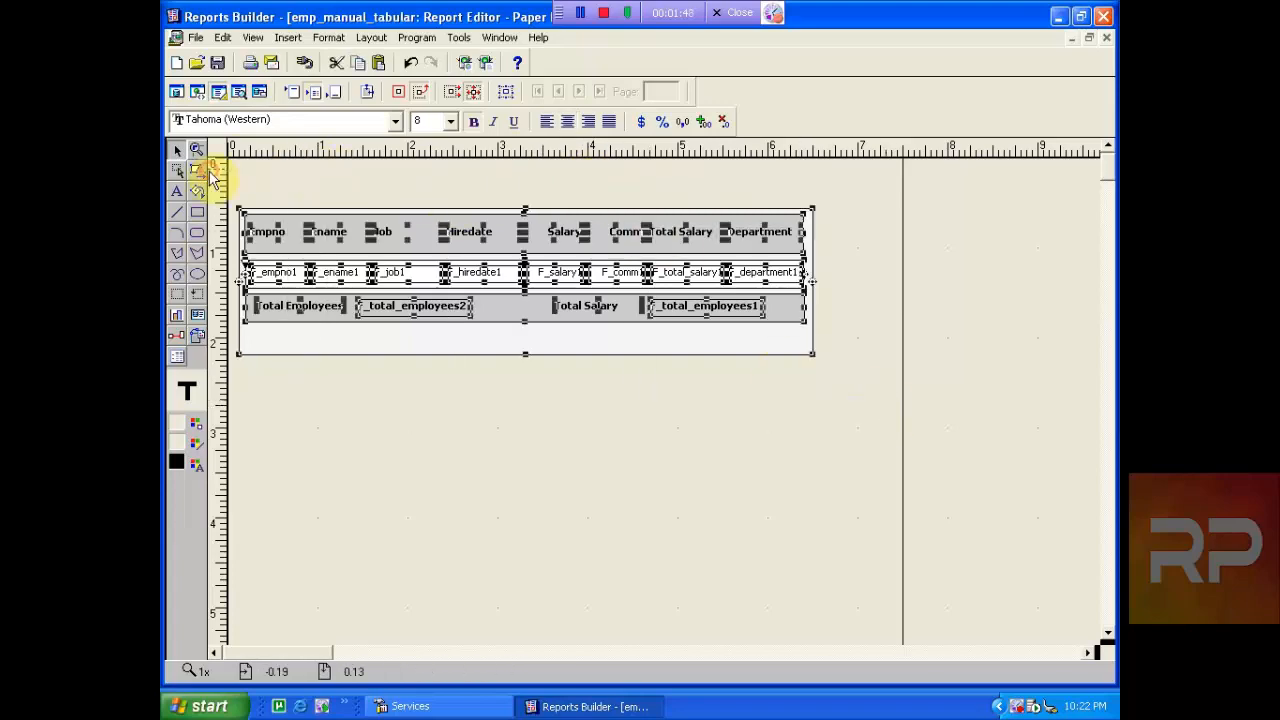
{"action": "key", "text": "Up"}
{"action": "key", "text": "Up"}
{"action": "key", "text": "Up"}
{"action": "key", "text": "Up"}
{"action": "key", "text": "Up"}
{"action": "key", "text": "Up"}
{"action": "key", "text": "Left"}
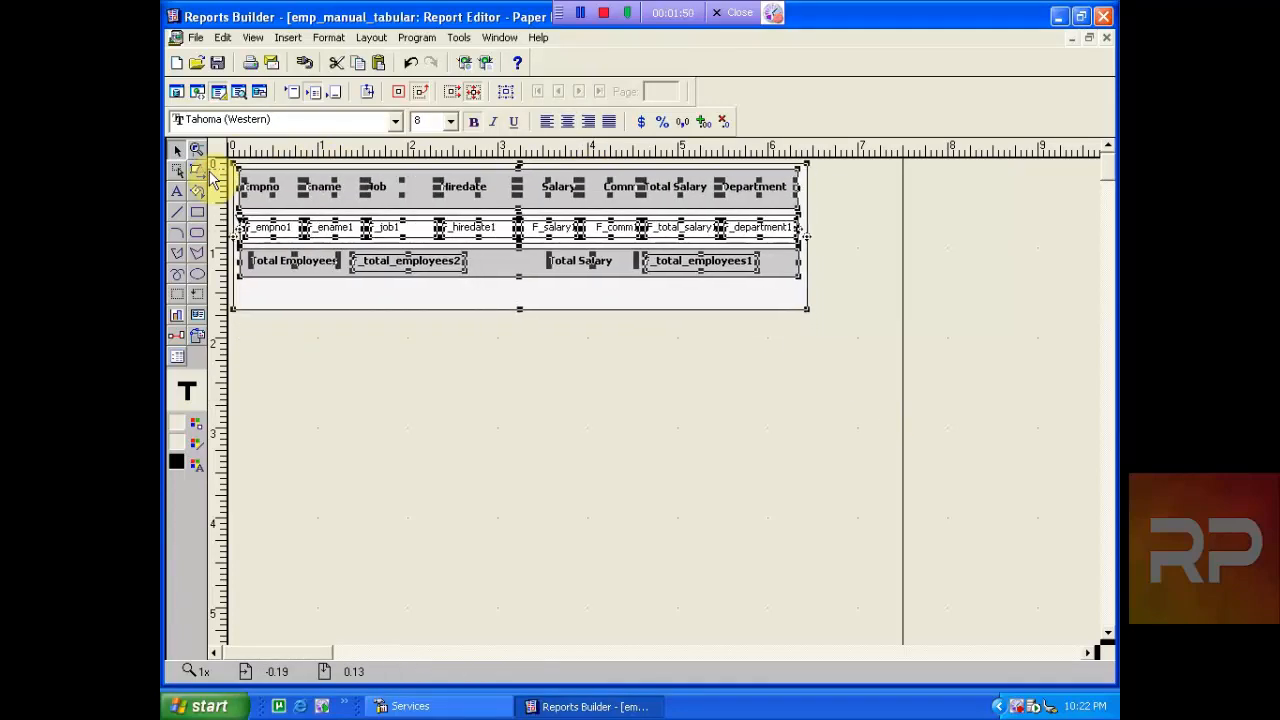
{"action": "left_click", "coordinate": [332, 450]}
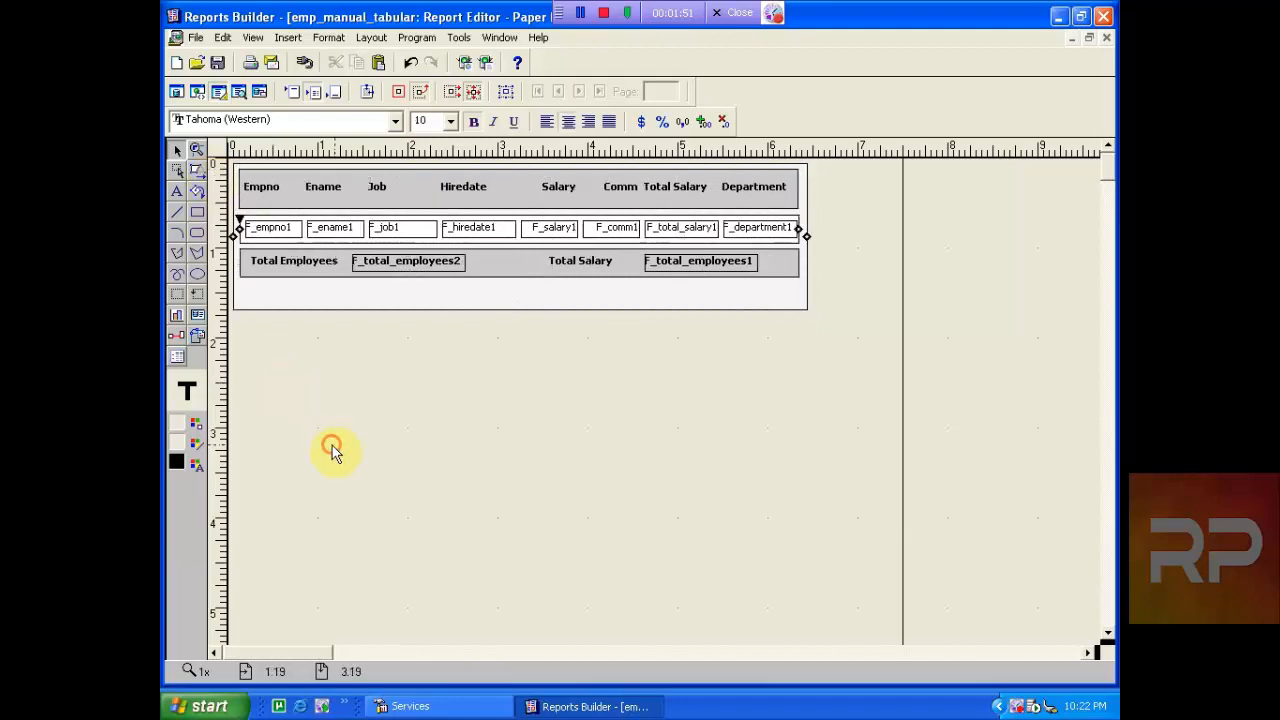
- Shorten the table's outer frame so that it ends just below the totals row
{"action": "left_click", "coordinate": [519, 304]}
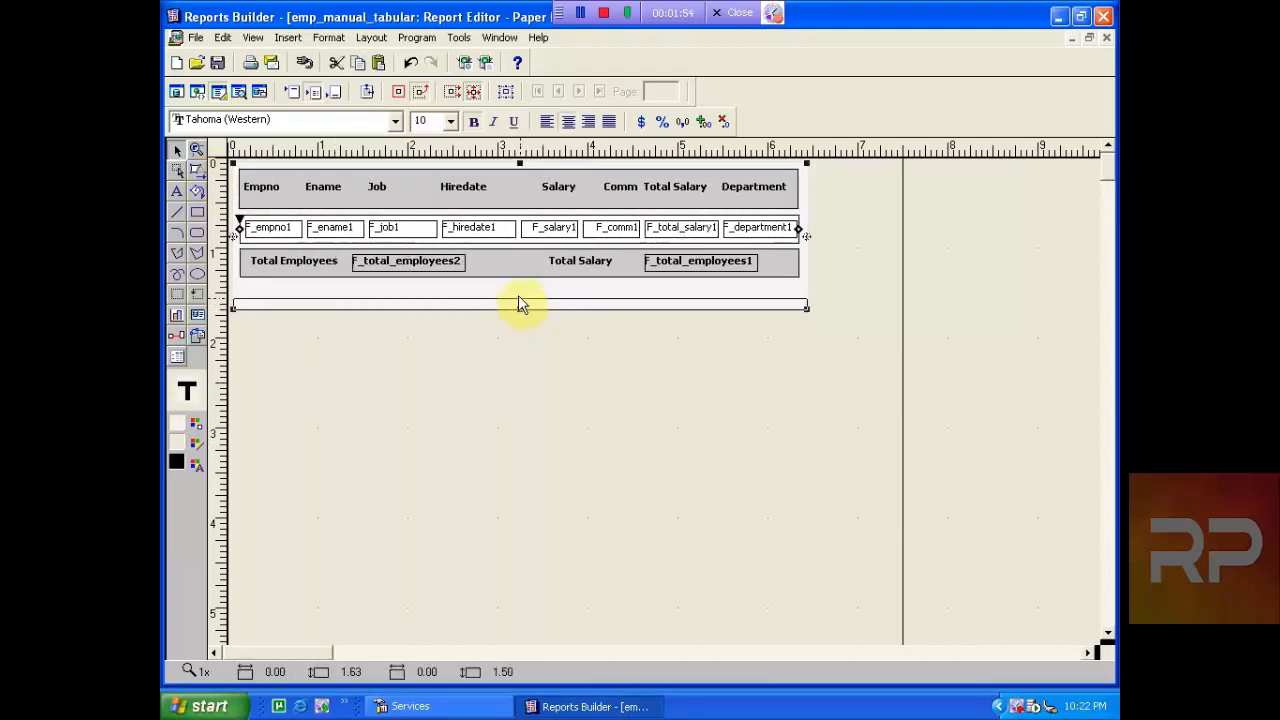
{"action": "left_click_drag", "start_coordinate": [519, 304], "coordinate": [514, 283]}
{"action": "left_click", "coordinate": [497, 375]}
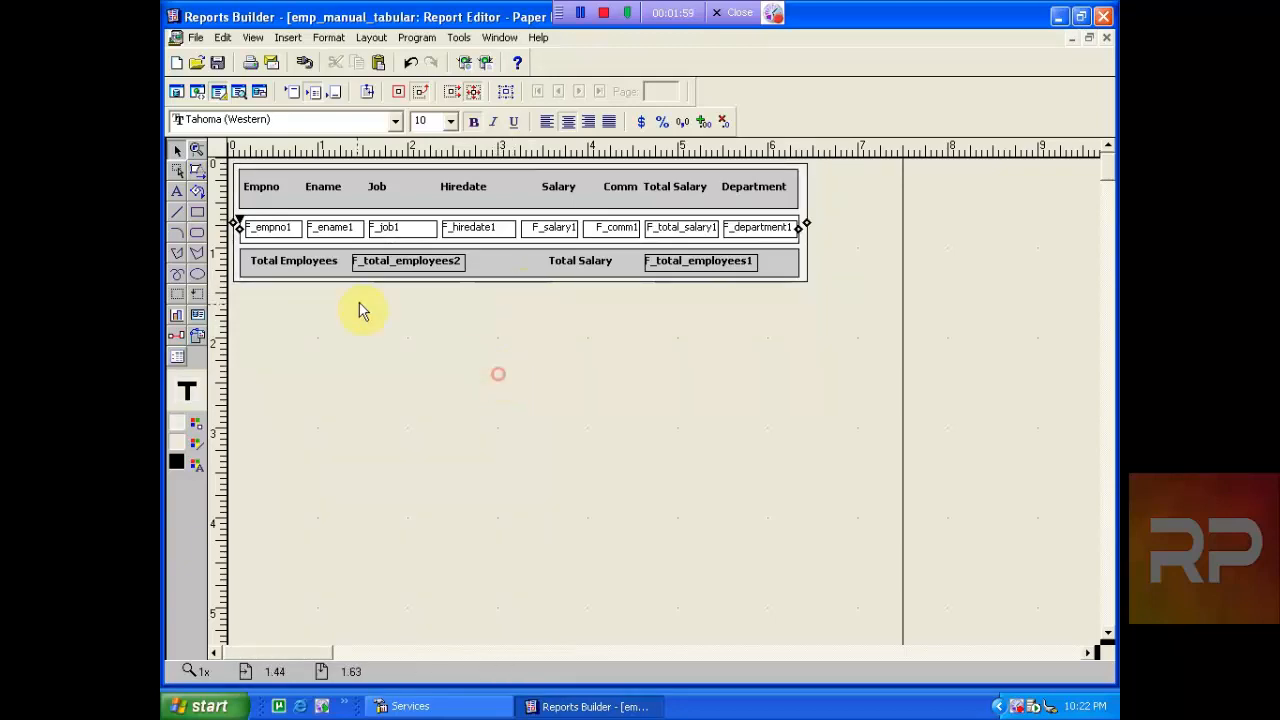
- Paste the Max Earnar label and its two fields into the header section and place them directly below the Total Salary row
{"action": "left_click", "coordinate": [292, 92]}
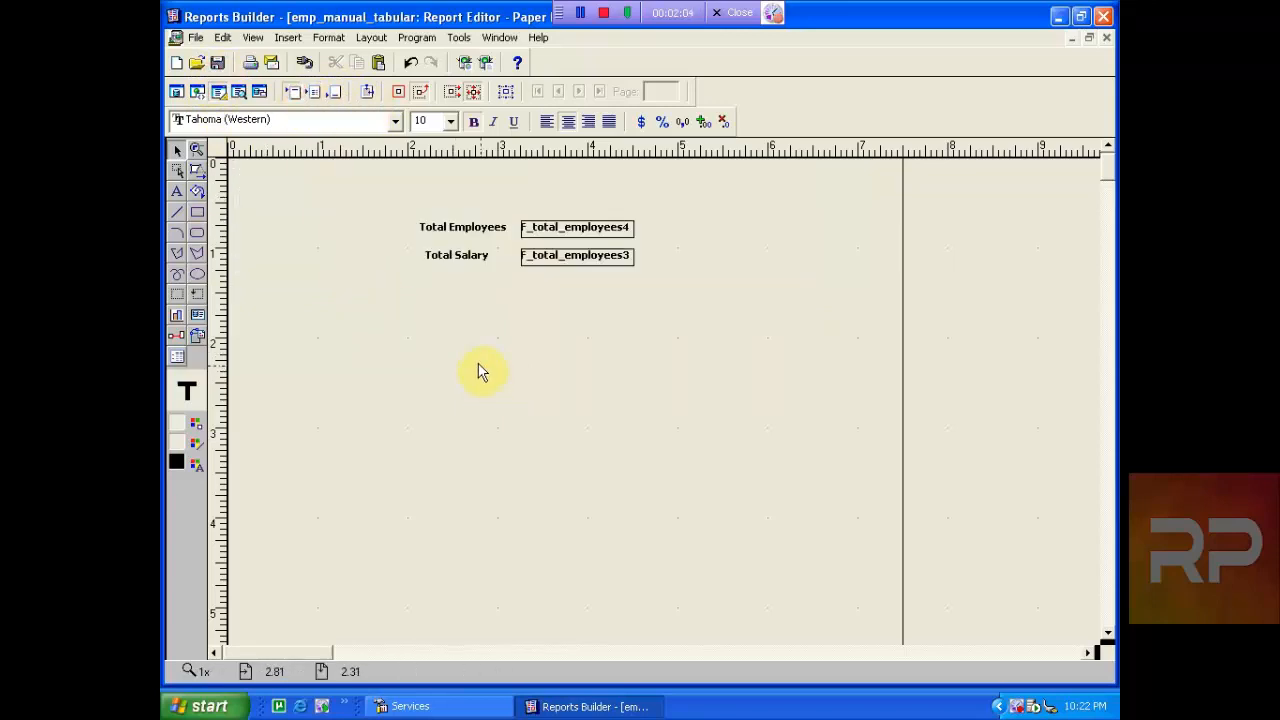
{"action": "key", "text": "ctrl+v"}
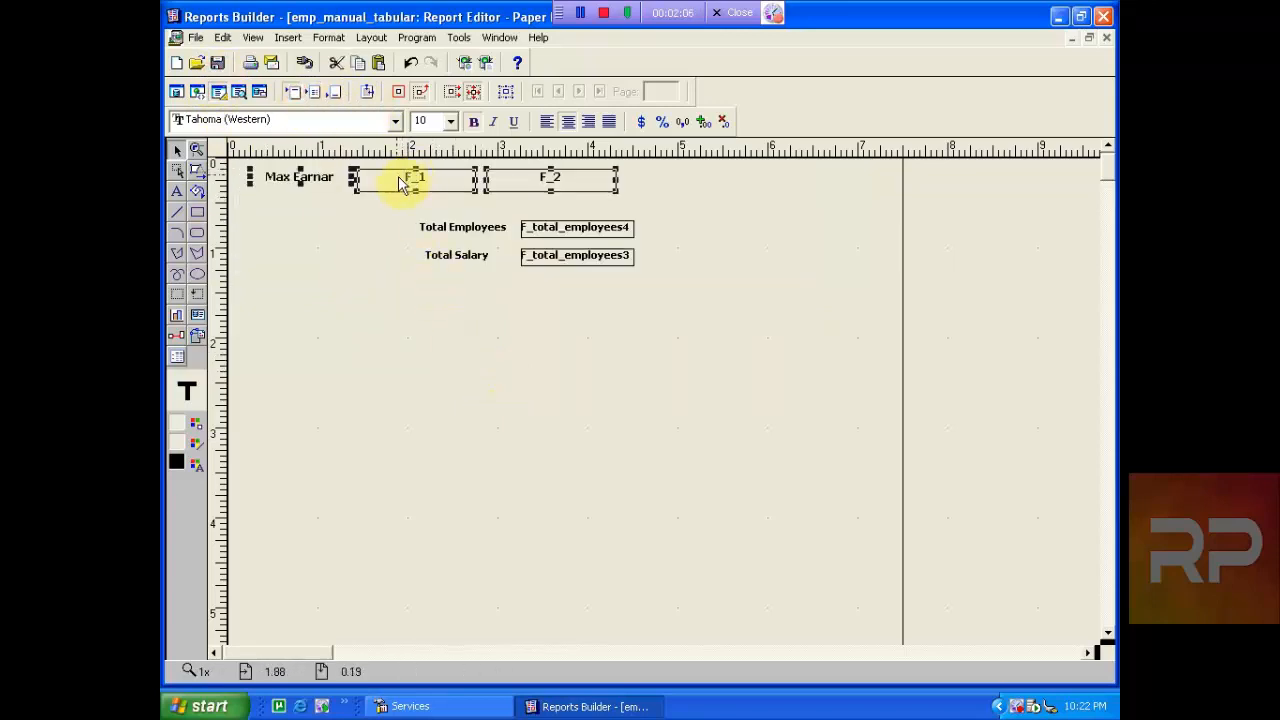
{"action": "left_click_drag", "start_coordinate": [400, 185], "coordinate": [560, 289]}
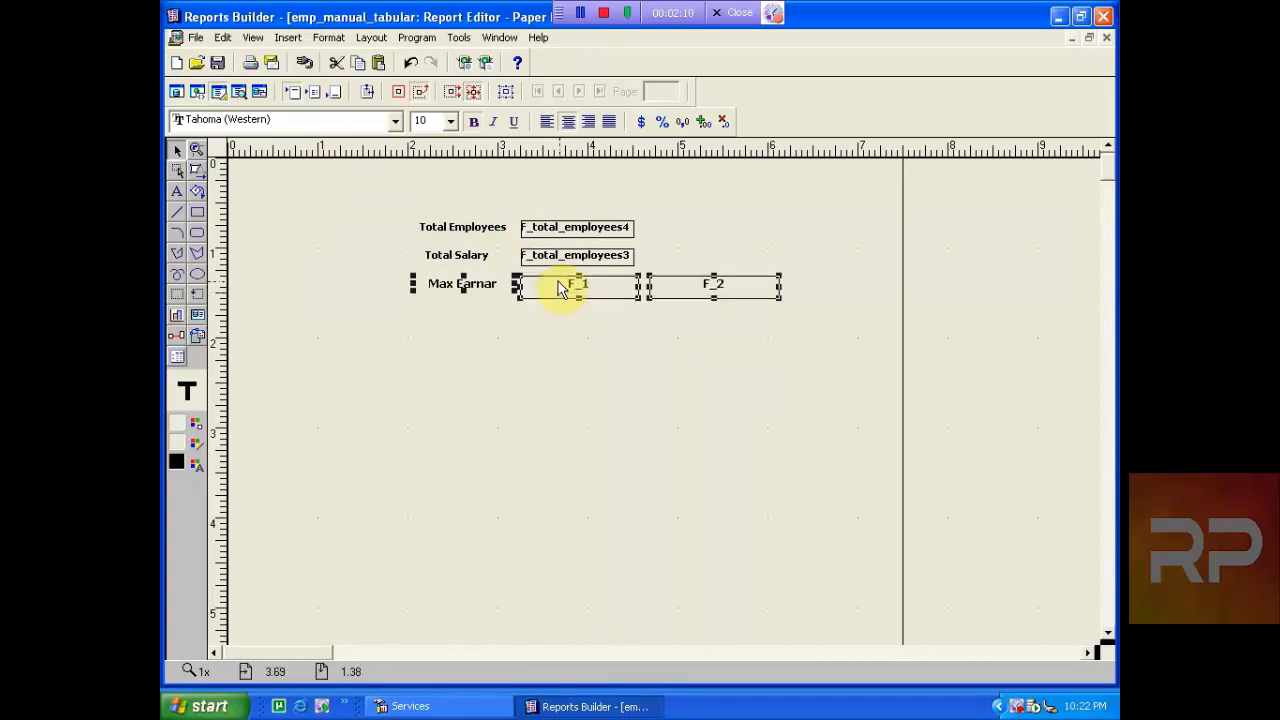
- Move all three rows of header labels and fields together about 1.25 inches down and slightly left
{"action": "left_click", "coordinate": [777, 386]}
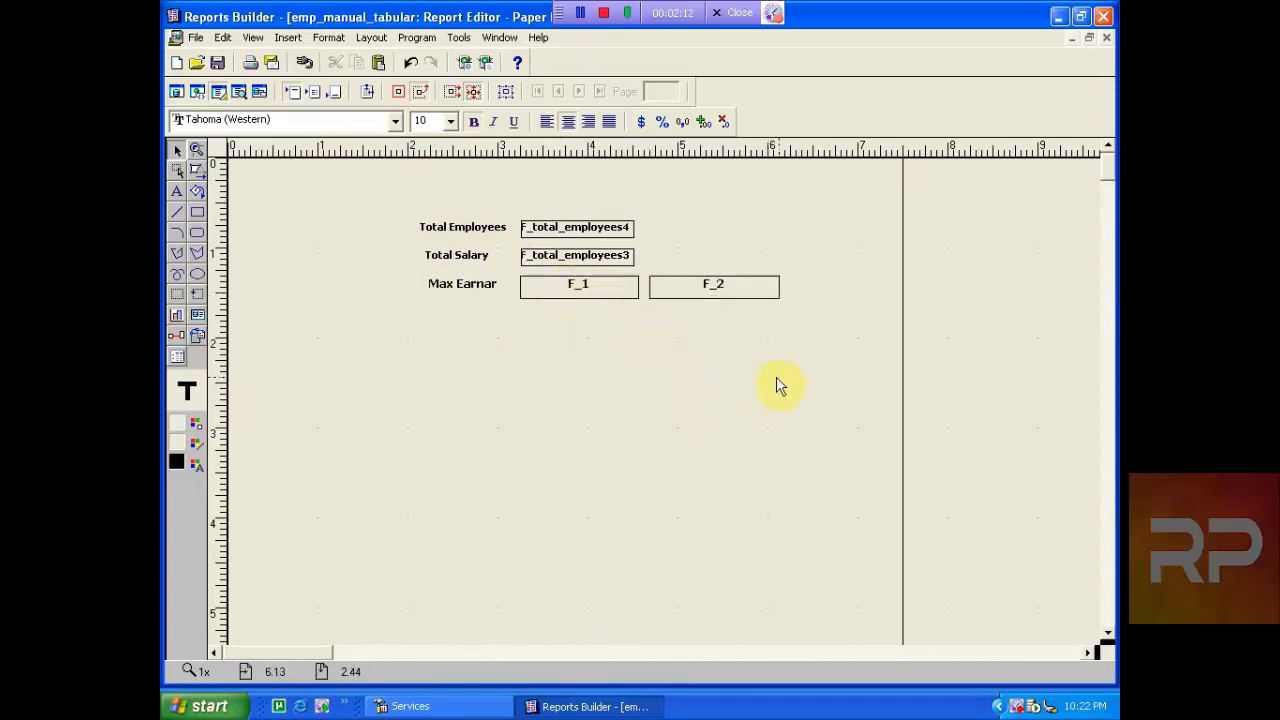
{"action": "left_click_drag", "start_coordinate": [815, 362], "coordinate": [315, 172]}
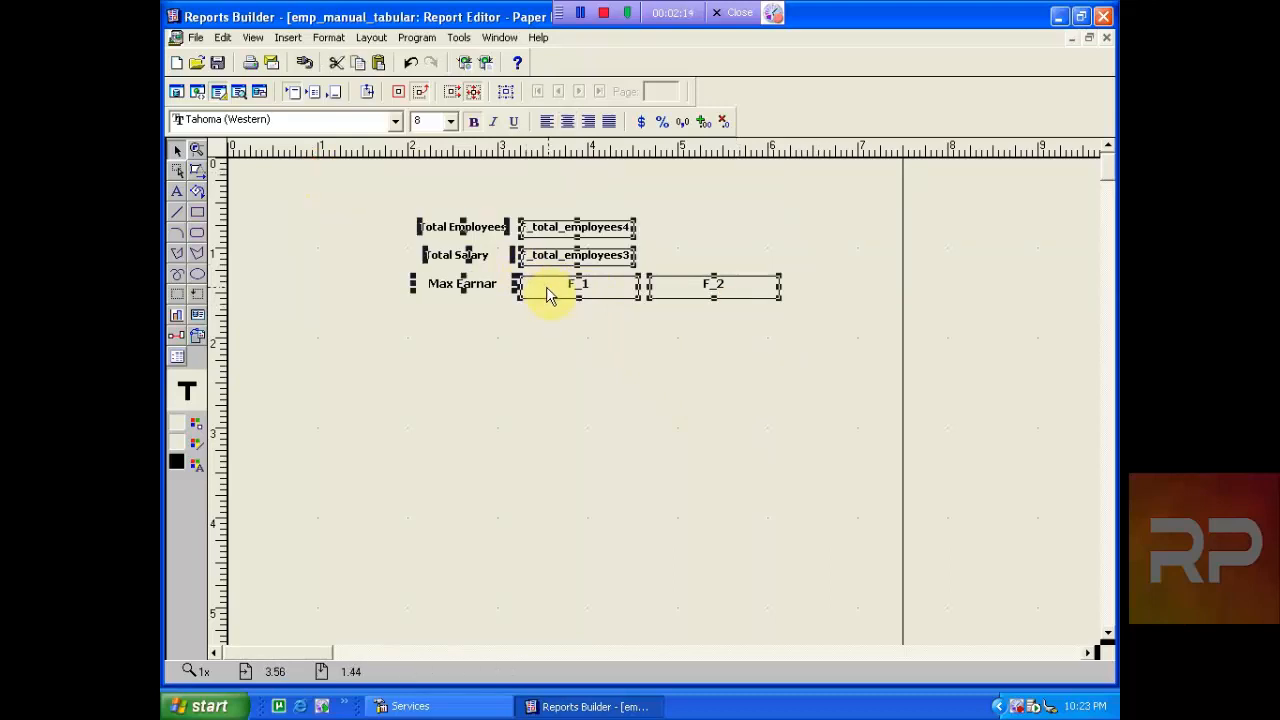
{"action": "left_click_drag", "start_coordinate": [543, 294], "coordinate": [519, 399]}
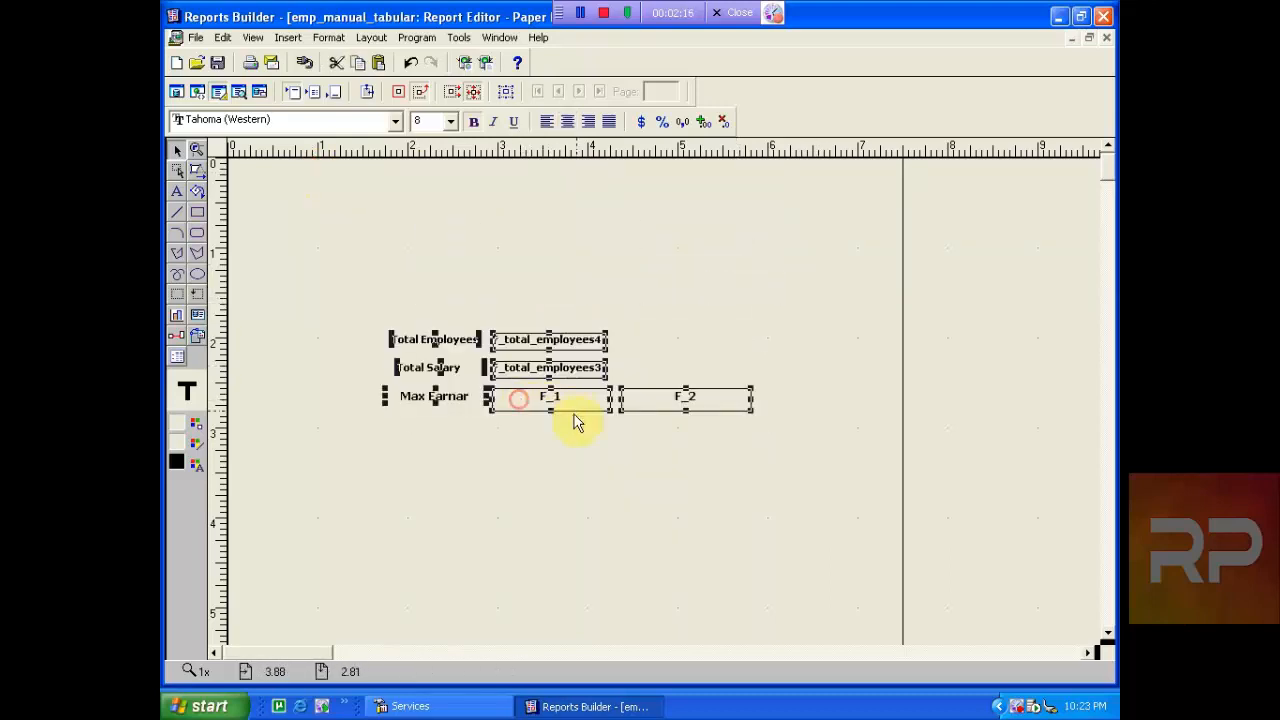
- Move the Max Earnar label and its two fields about 0.2 inches down from the Total Salary row
{"action": "left_click", "coordinate": [561, 414]}
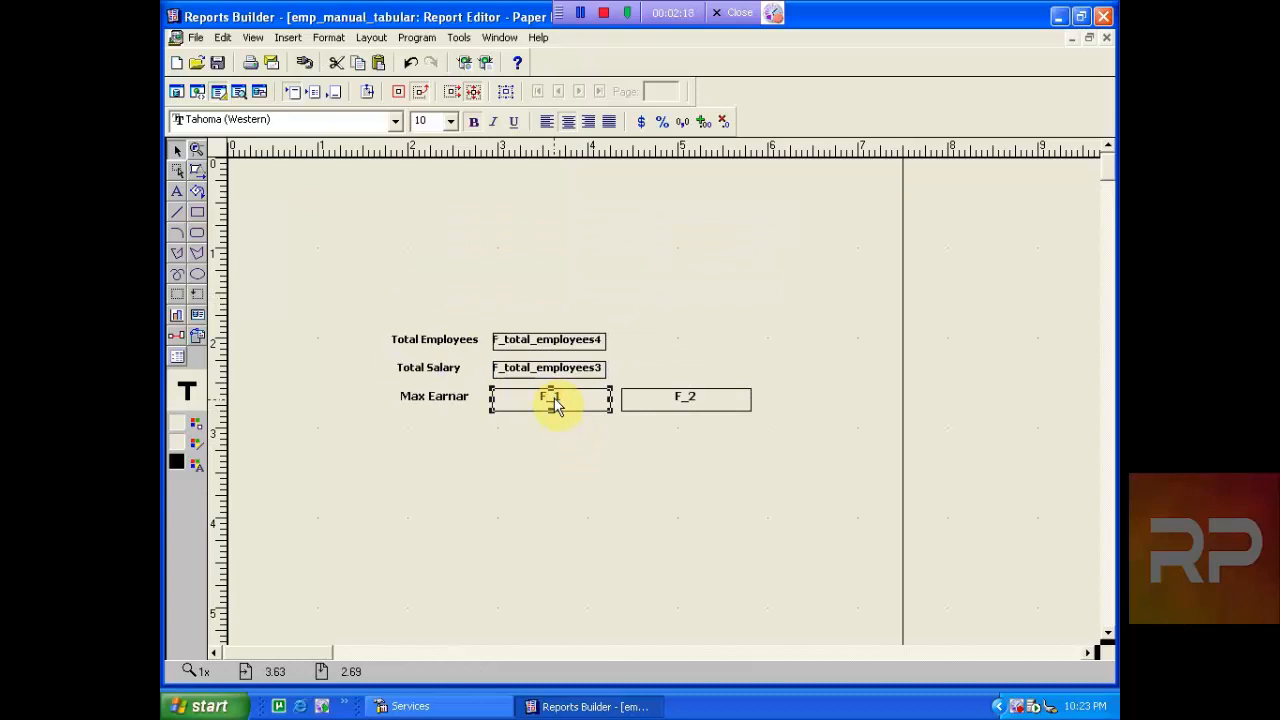
{"action": "left_click", "coordinate": [508, 406], "text": "shift"}
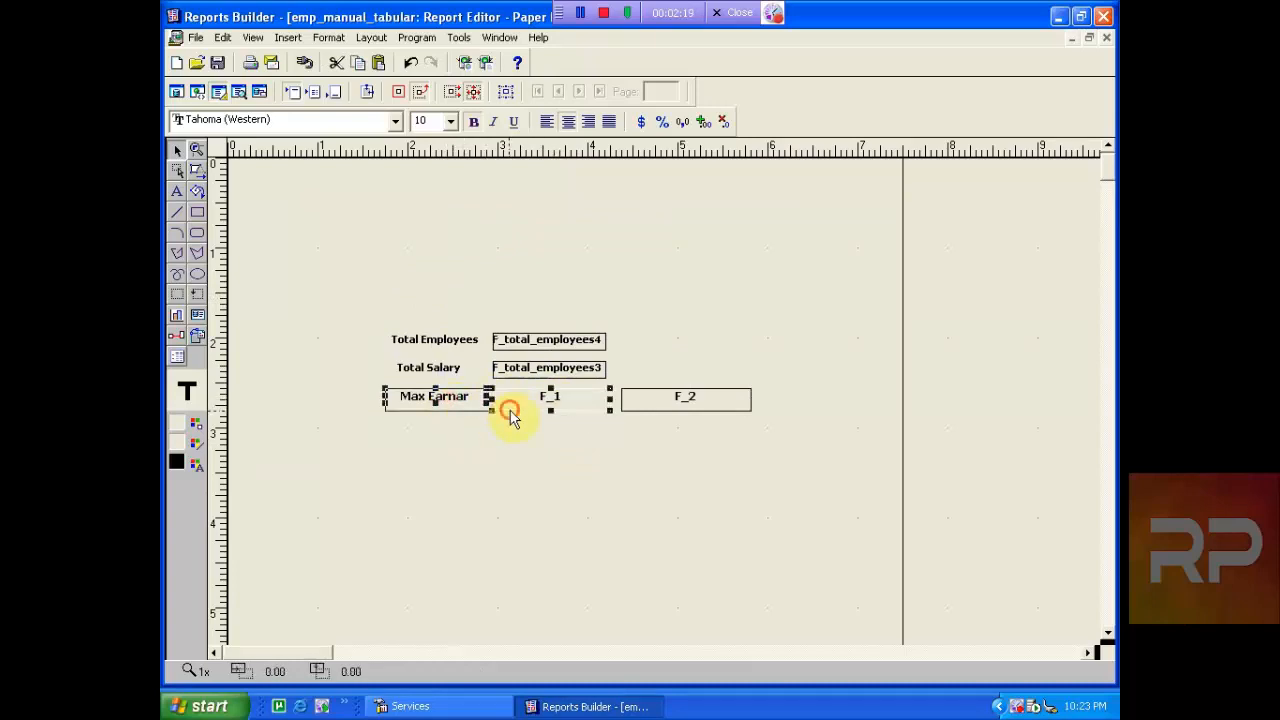
{"action": "left_click", "coordinate": [658, 400], "text": "shift"}
{"action": "left_click_drag", "start_coordinate": [572, 410], "coordinate": [572, 427]}
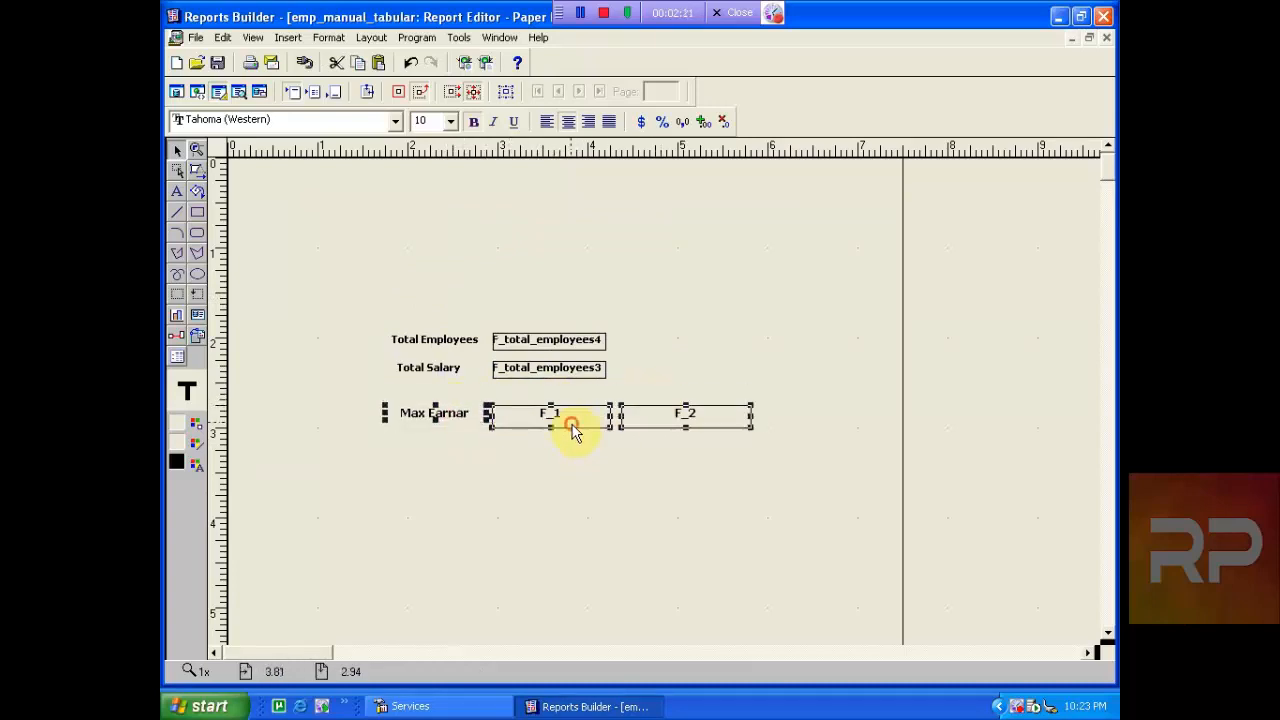
- Extend the Total Salary label and its field downward together by about 0.2 inches
{"action": "left_click", "coordinate": [429, 367]}
{"action": "left_click", "coordinate": [503, 380], "text": "shift"}
{"action": "left_click", "coordinate": [548, 378], "text": "shift"}
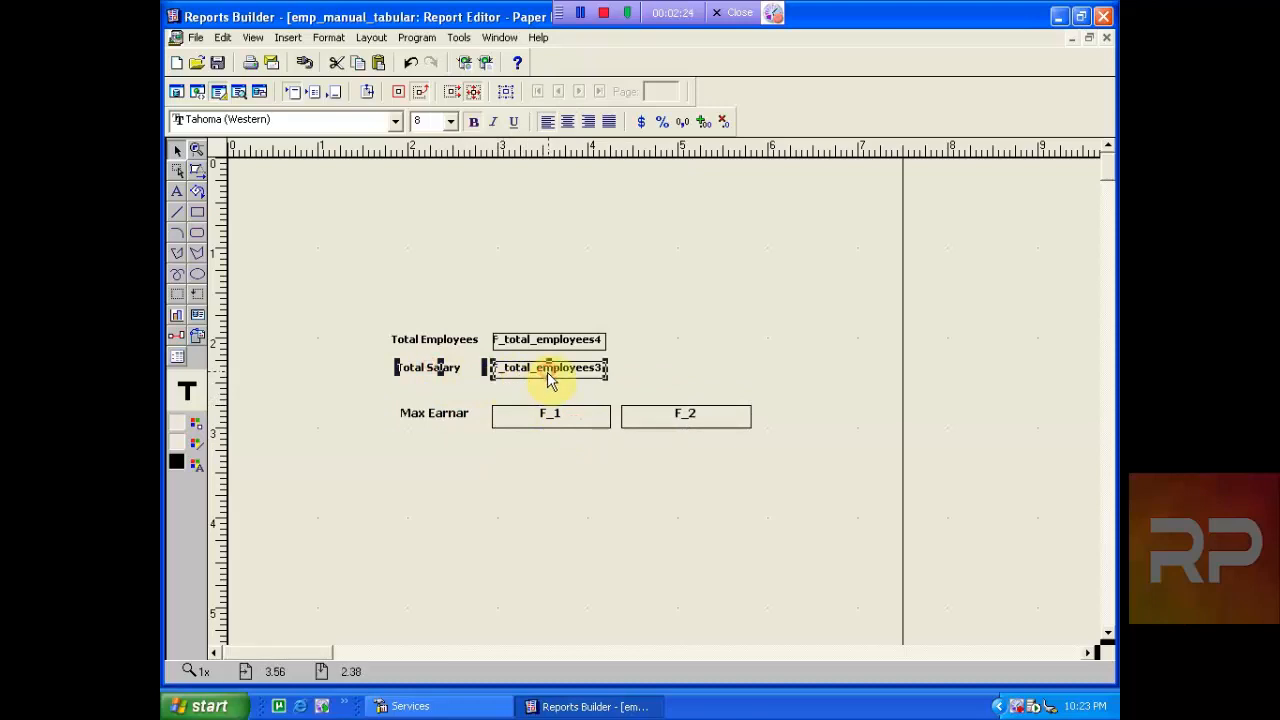
{"action": "left_click_drag", "start_coordinate": [548, 385], "coordinate": [548, 394]}
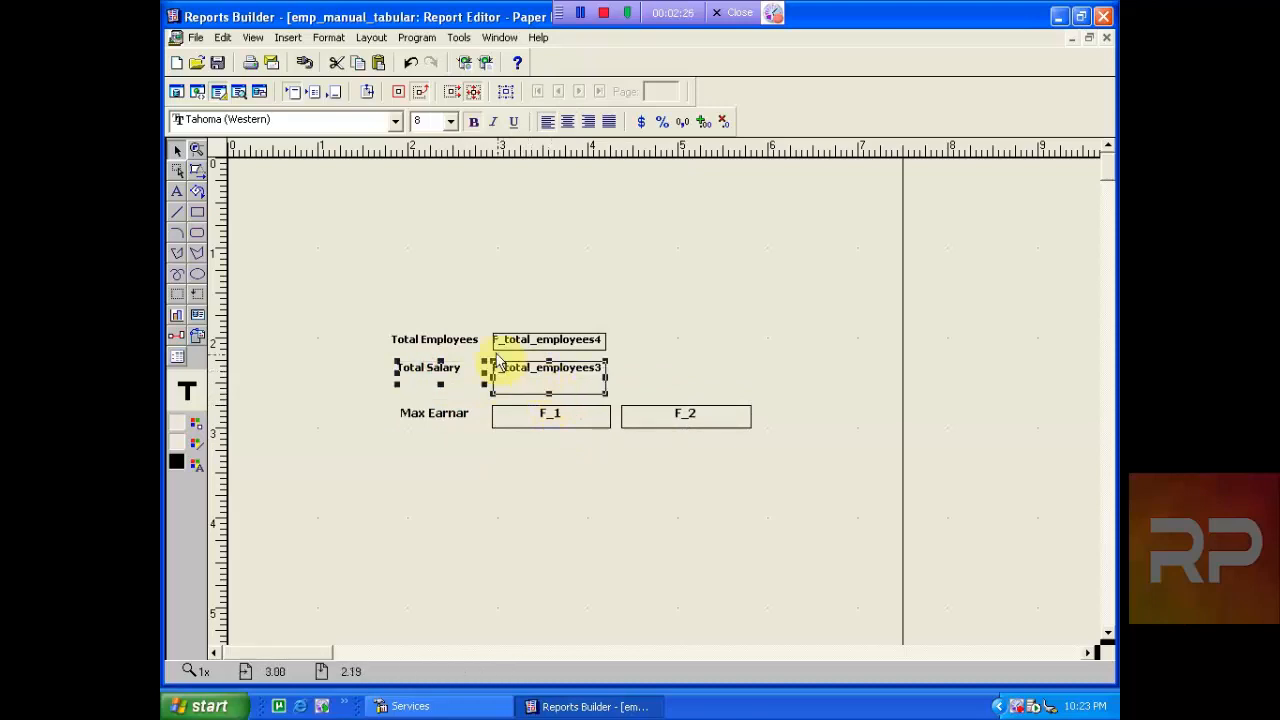
- Extend the Total Employees label and its field upward together by about 0.13 inches
{"action": "left_click", "coordinate": [442, 338]}
{"action": "left_click", "coordinate": [548, 340], "text": "shift"}
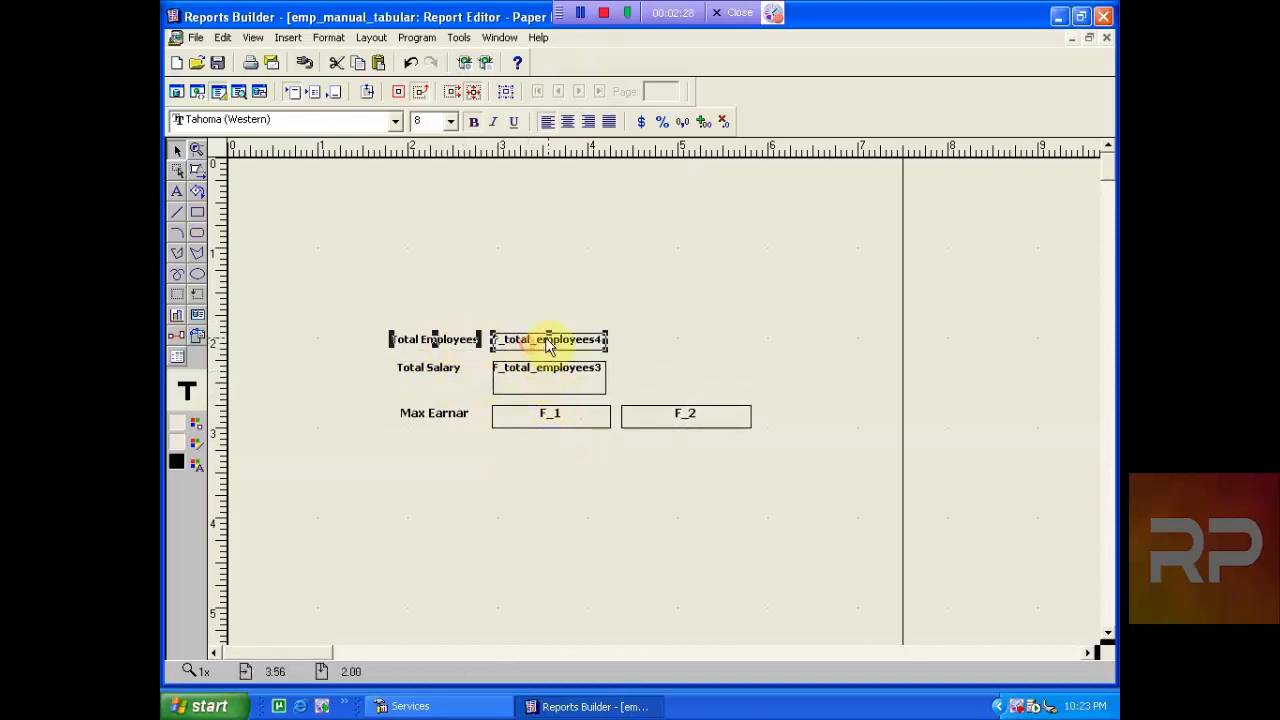
{"action": "left_click_drag", "start_coordinate": [548, 333], "coordinate": [546, 321]}
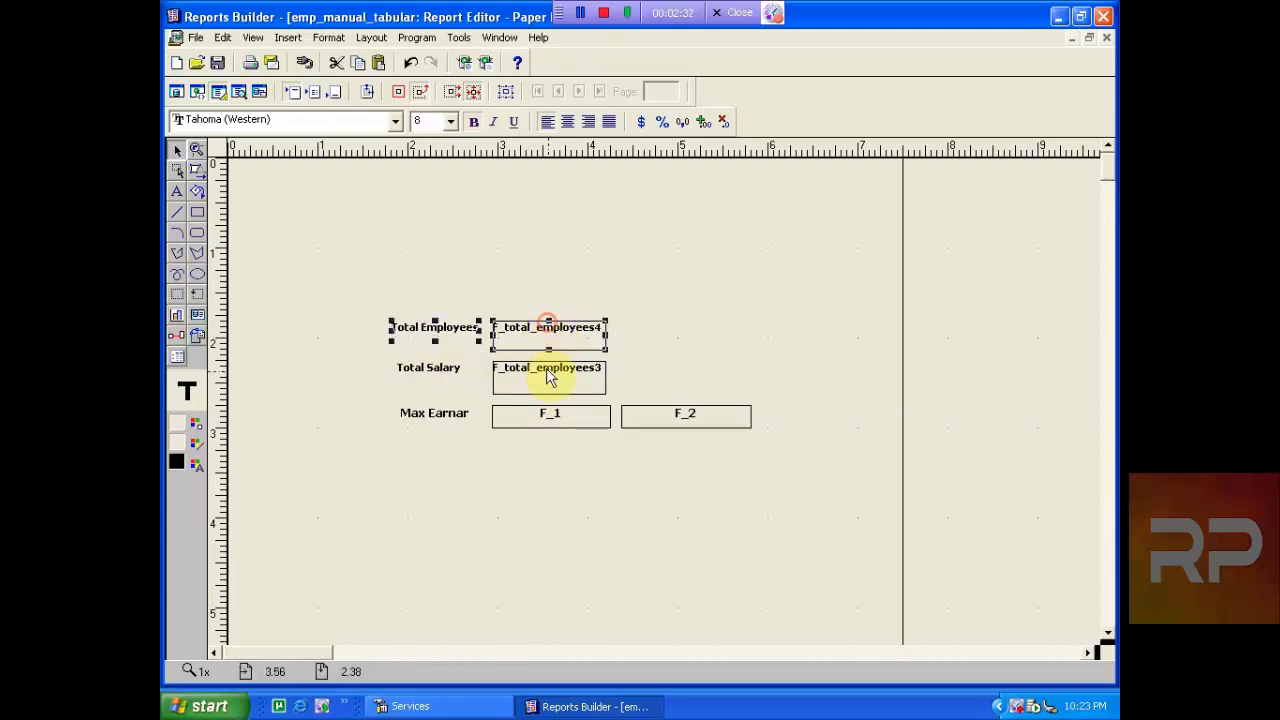
- Make the Max Earnar label and its two fields slightly taller by extending their lower edge
{"action": "left_click", "coordinate": [445, 420]}
{"action": "left_click", "coordinate": [543, 423], "text": "shift"}
{"action": "left_click", "coordinate": [688, 418], "text": "shift"}
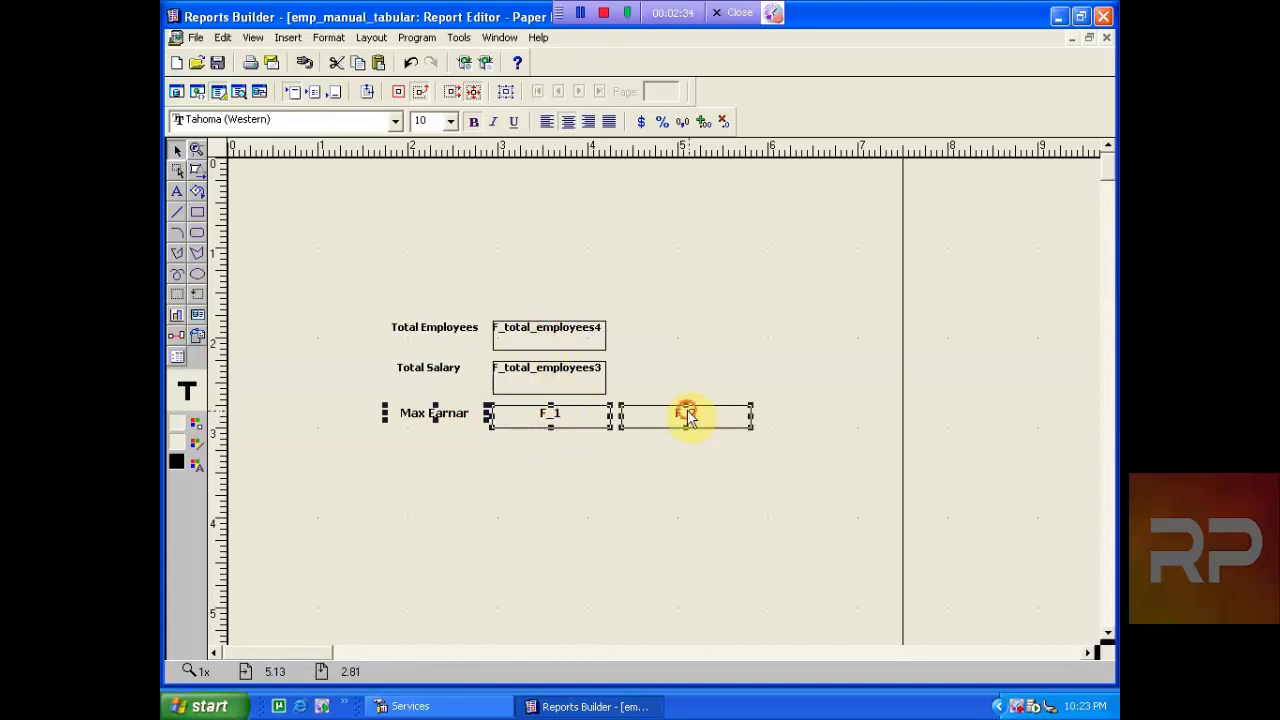
{"action": "left_click_drag", "start_coordinate": [685, 429], "coordinate": [686, 434]}
{"action": "left_click", "coordinate": [475, 520]}
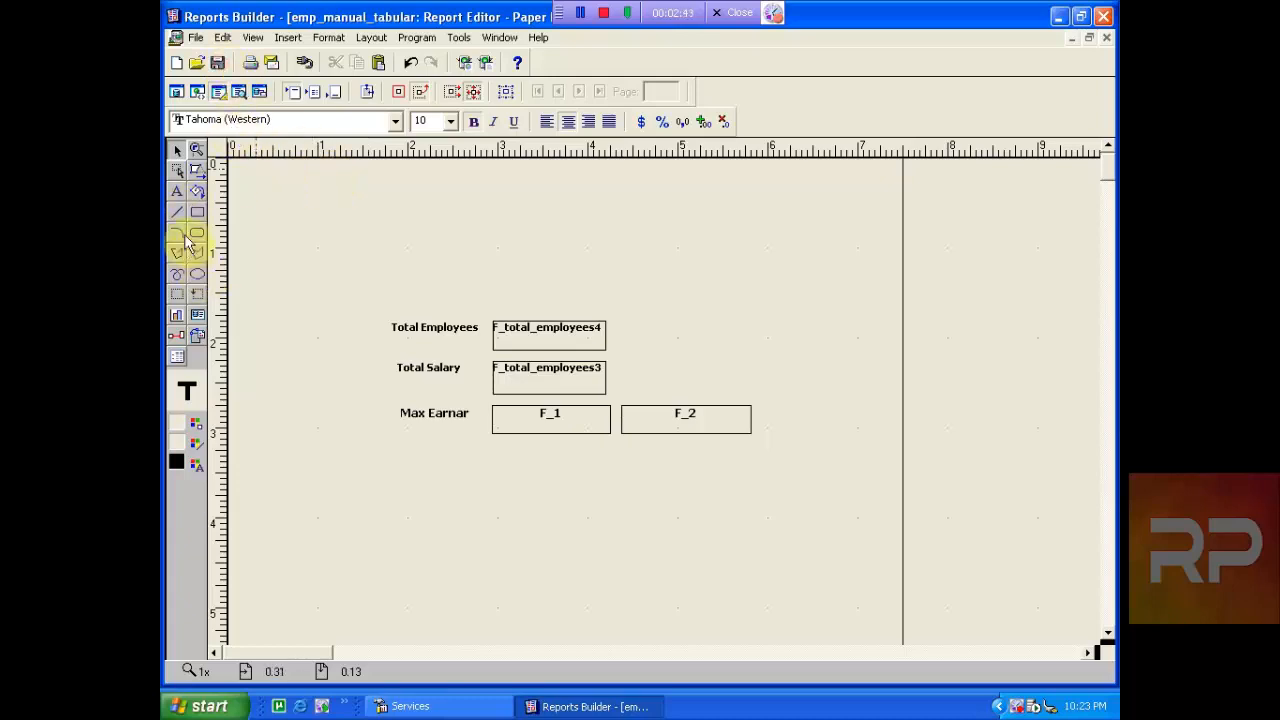
- Add a text box about 5 inches wide above the Total Employees row, reading Summary
{"action": "left_click", "coordinate": [177, 191]}
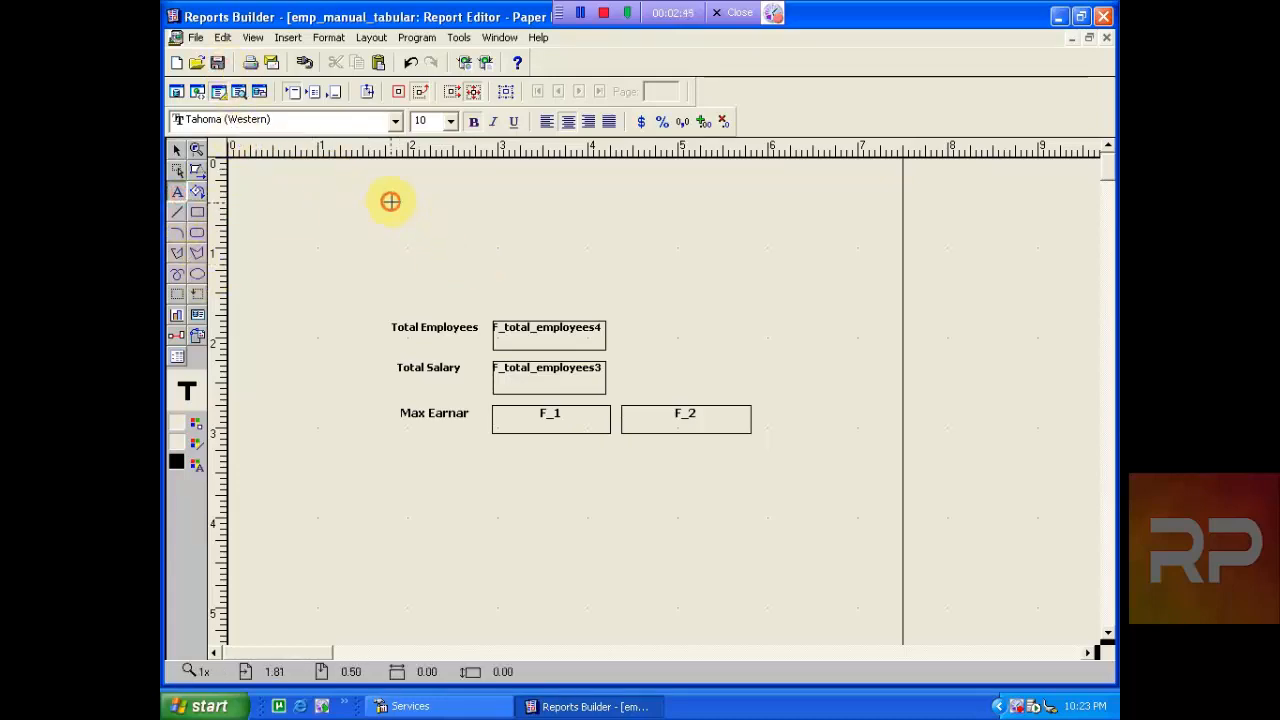
{"action": "left_click_drag", "start_coordinate": [391, 203], "coordinate": [841, 273]}
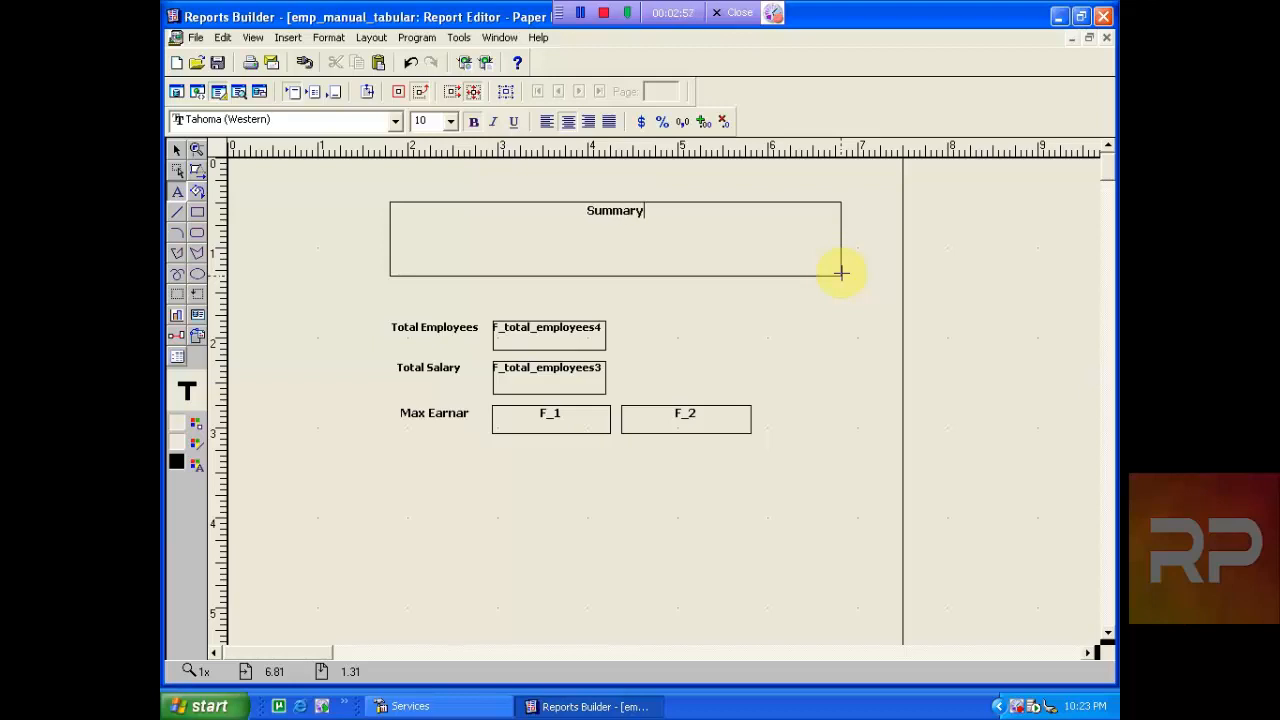
{"action": "left_click", "coordinate": [847, 360]}
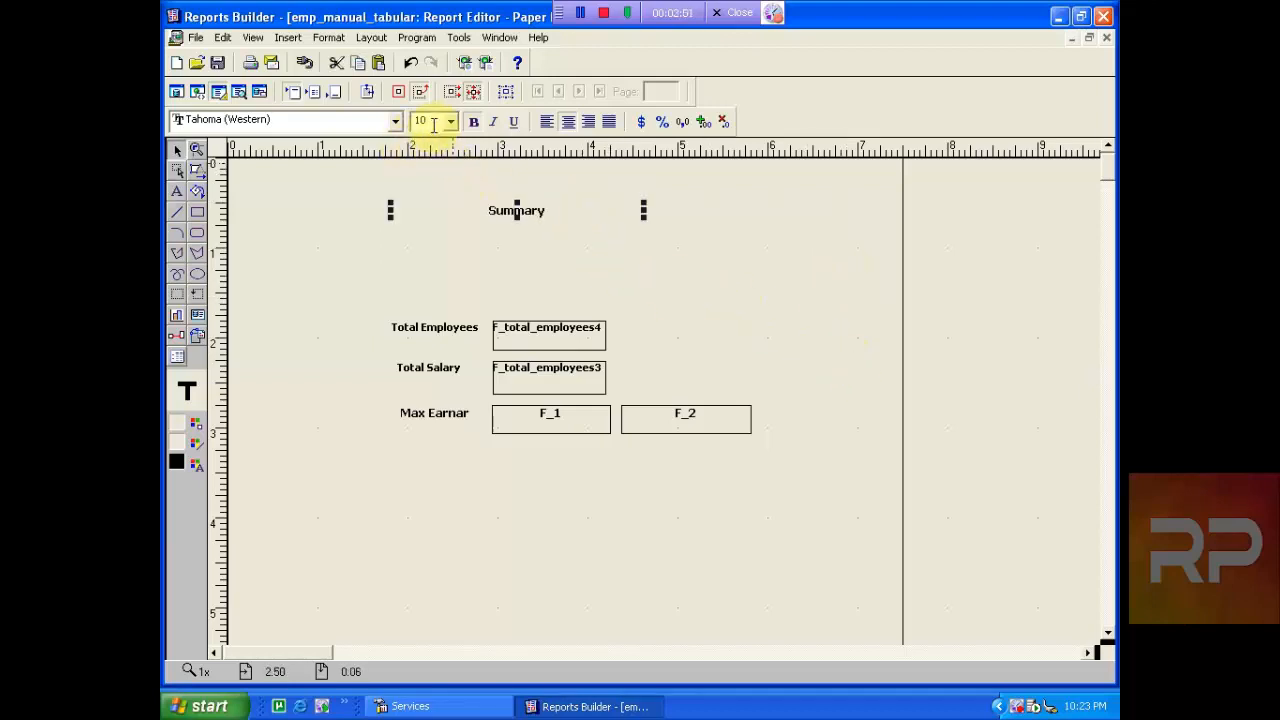
- Set the Summary heading's font size to 15
{"action": "type", "text": "1"}
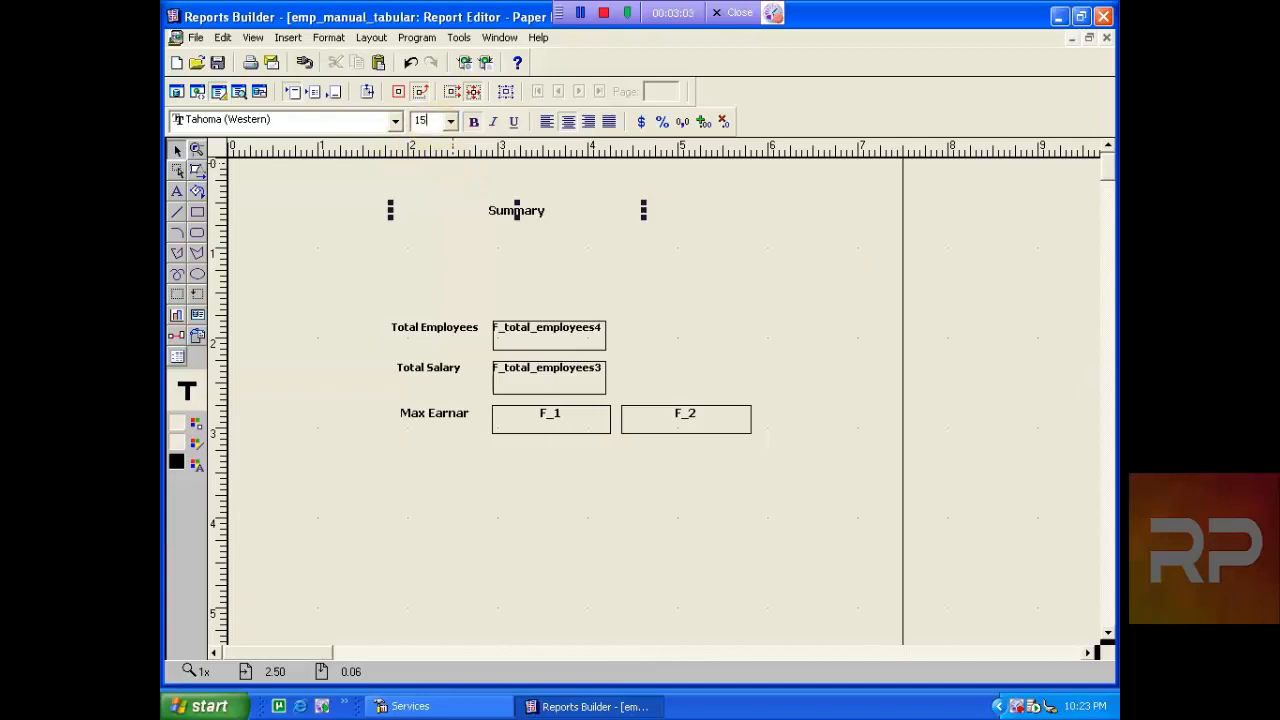
{"action": "type", "text": "5"}
{"action": "key", "text": "Return"}
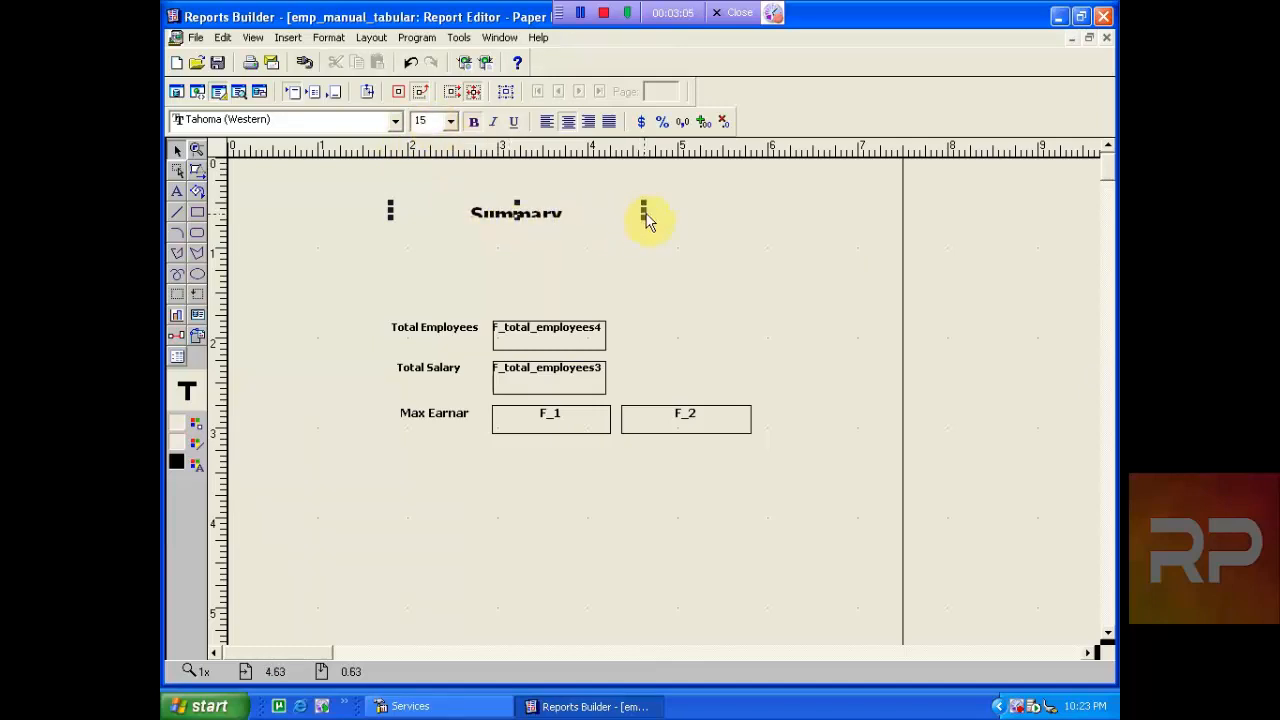
- Enlarge the Summary heading's box to about 3.6 inches wide and tall enough for its whole text
{"action": "left_click_drag", "start_coordinate": [646, 214], "coordinate": [740, 231]}
{"action": "left_click", "coordinate": [575, 213]}
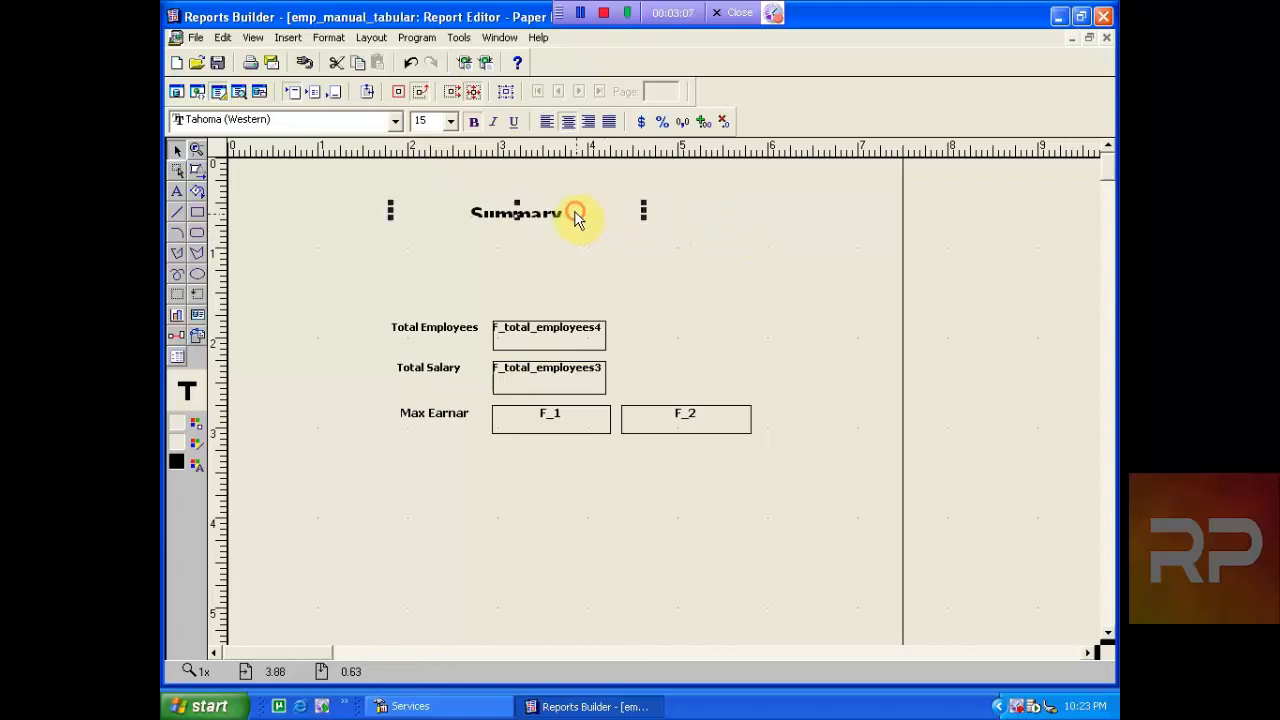
{"action": "left_click_drag", "start_coordinate": [646, 214], "coordinate": [716, 211]}
{"action": "left_click_drag", "start_coordinate": [553, 217], "coordinate": [553, 235]}
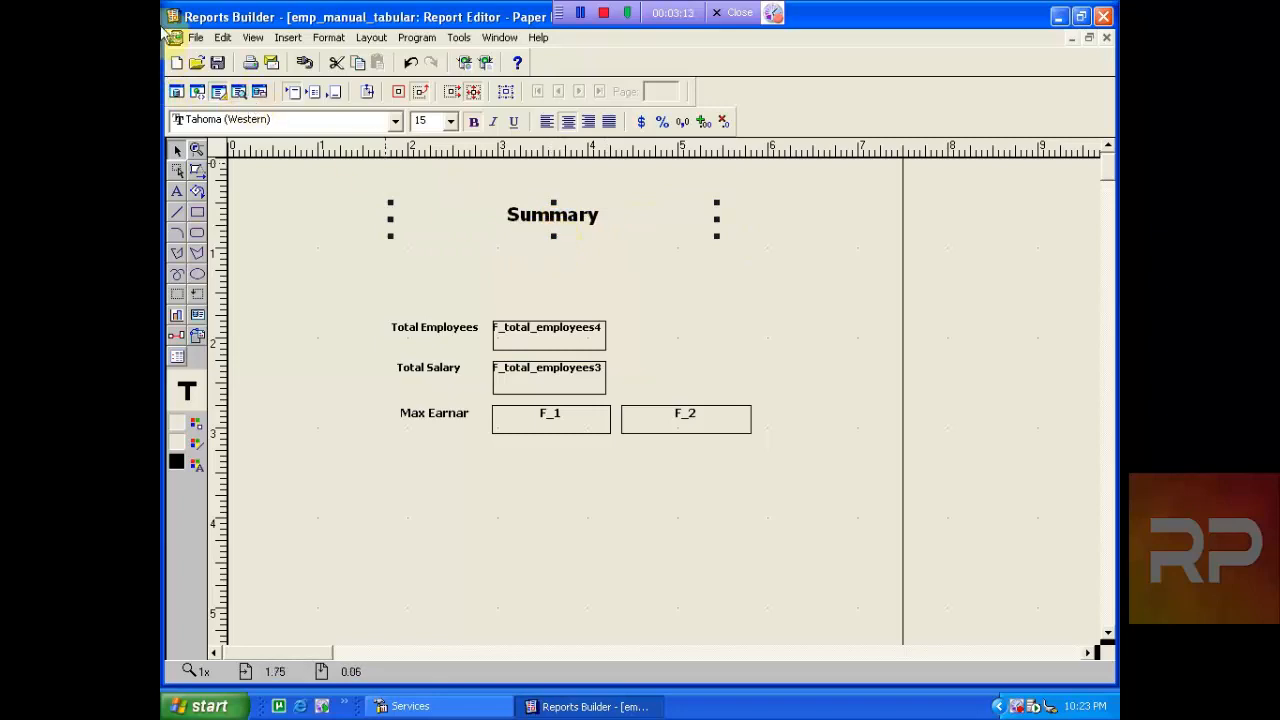
- Run the report and compare the summary page with the employee table page, including the logo and title area
{"action": "left_click", "coordinate": [485, 62]}
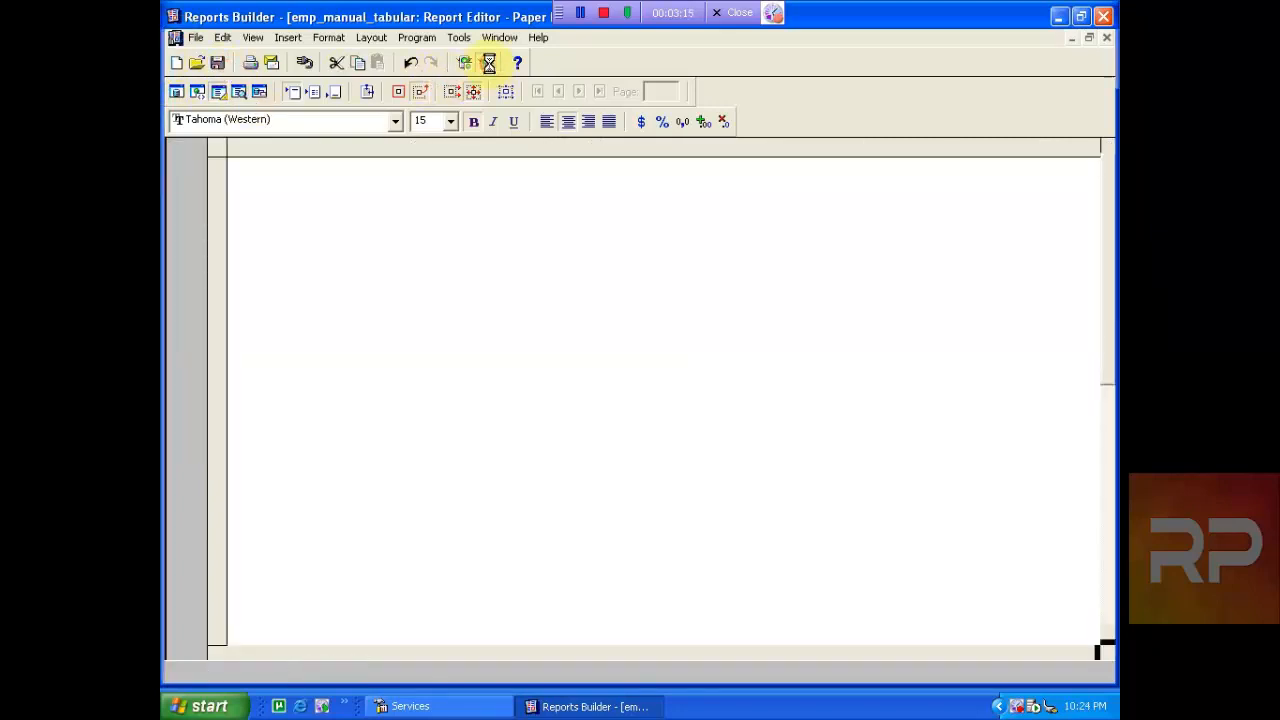
{"action": "left_click", "coordinate": [814, 329]}
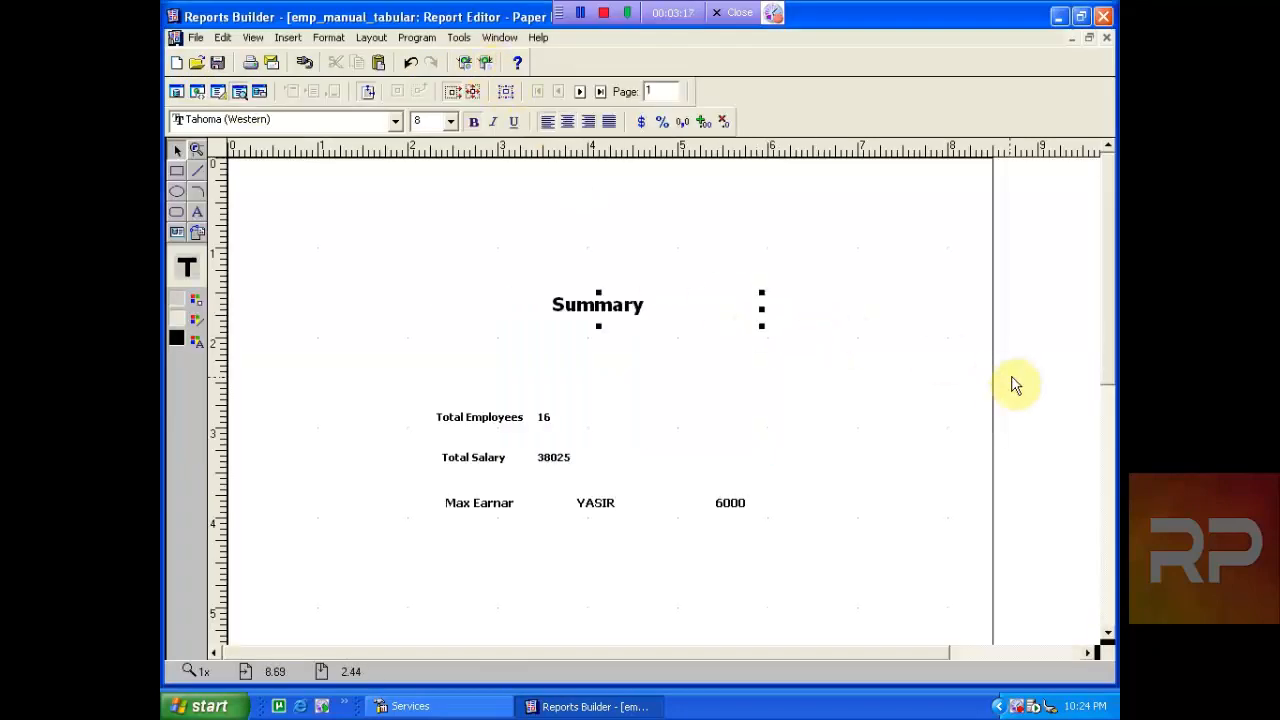
{"action": "mouse_move", "coordinate": [1105, 345]}
{"action": "left_mouse_down"}
{"action": "mouse_move", "coordinate": [1108, 635]}
{"action": "mouse_move", "coordinate": [1108, 366]}
{"action": "left_mouse_up"}
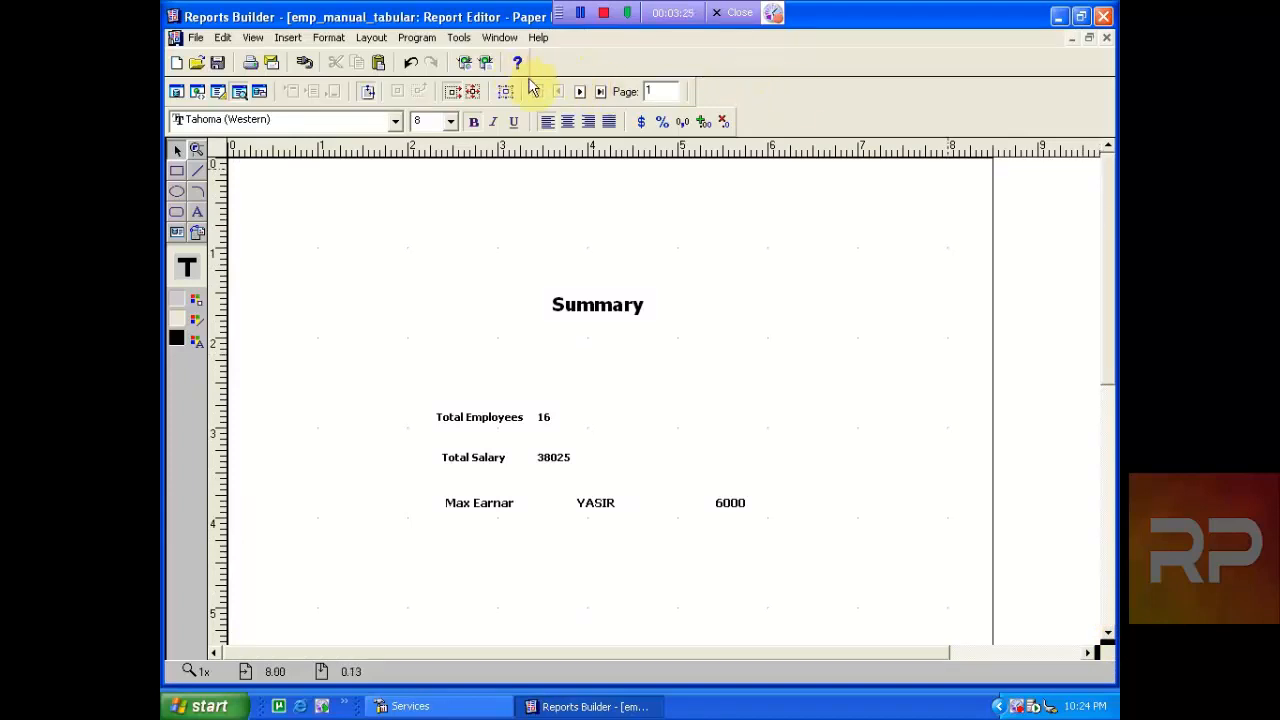
{"action": "left_click", "coordinate": [580, 93]}
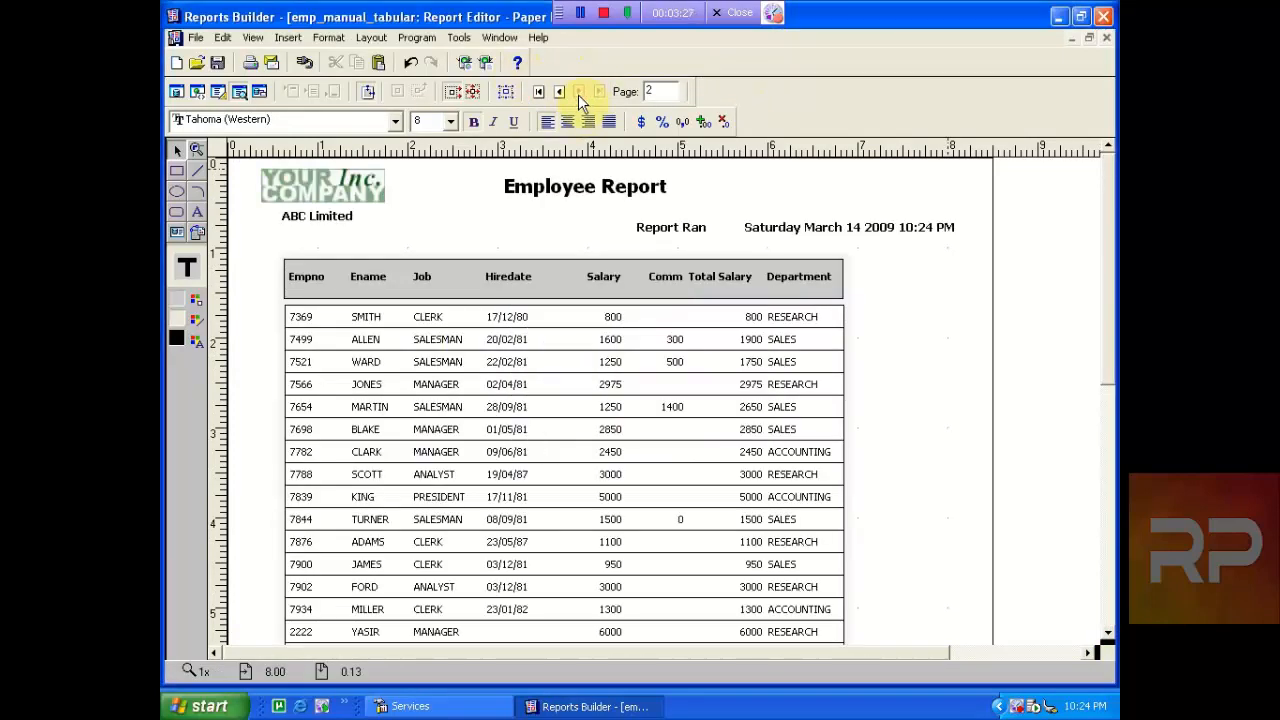
{"action": "left_click", "coordinate": [577, 93]}
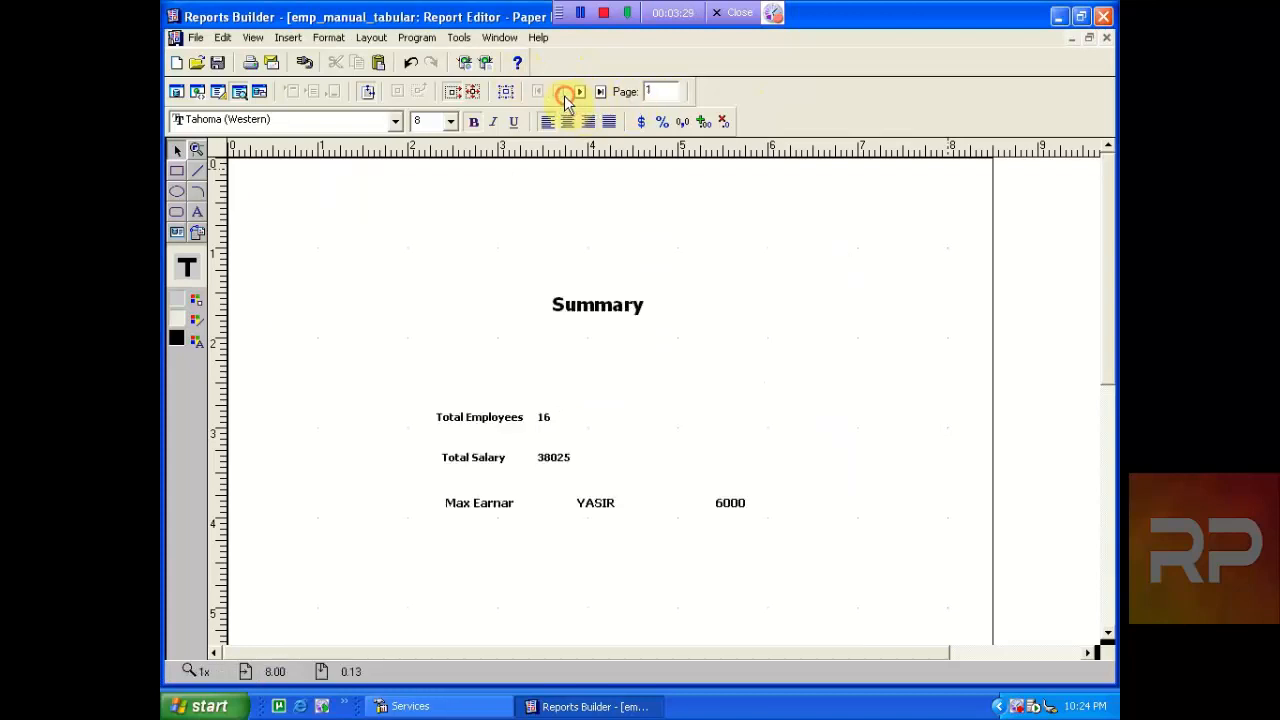
{"action": "left_click", "coordinate": [558, 430]}
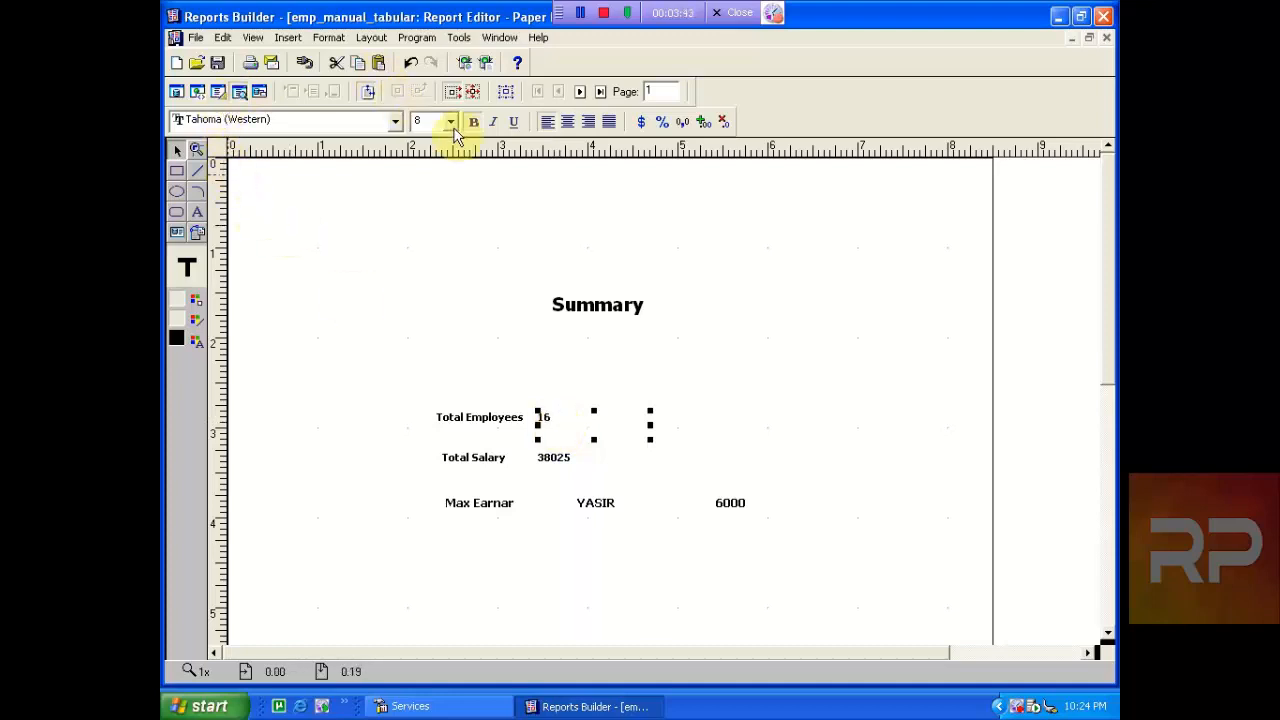
{"action": "left_click", "coordinate": [580, 92]}
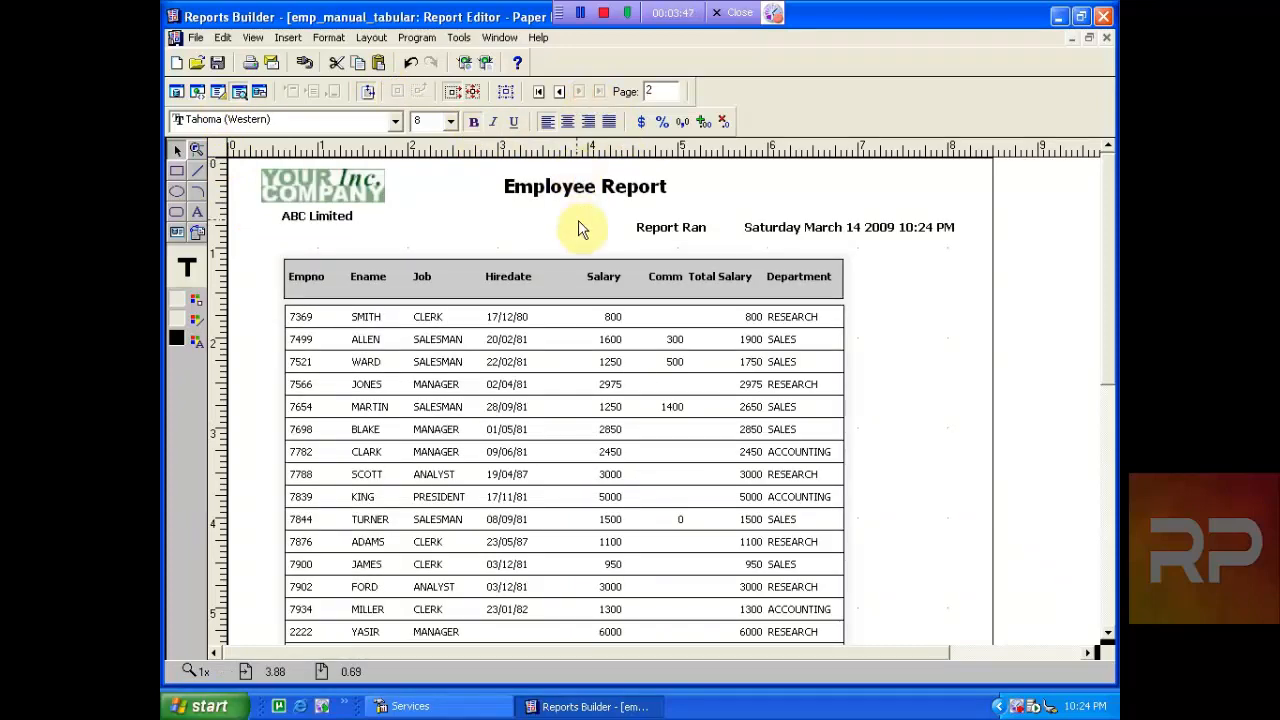
{"action": "left_click", "coordinate": [322, 218]}
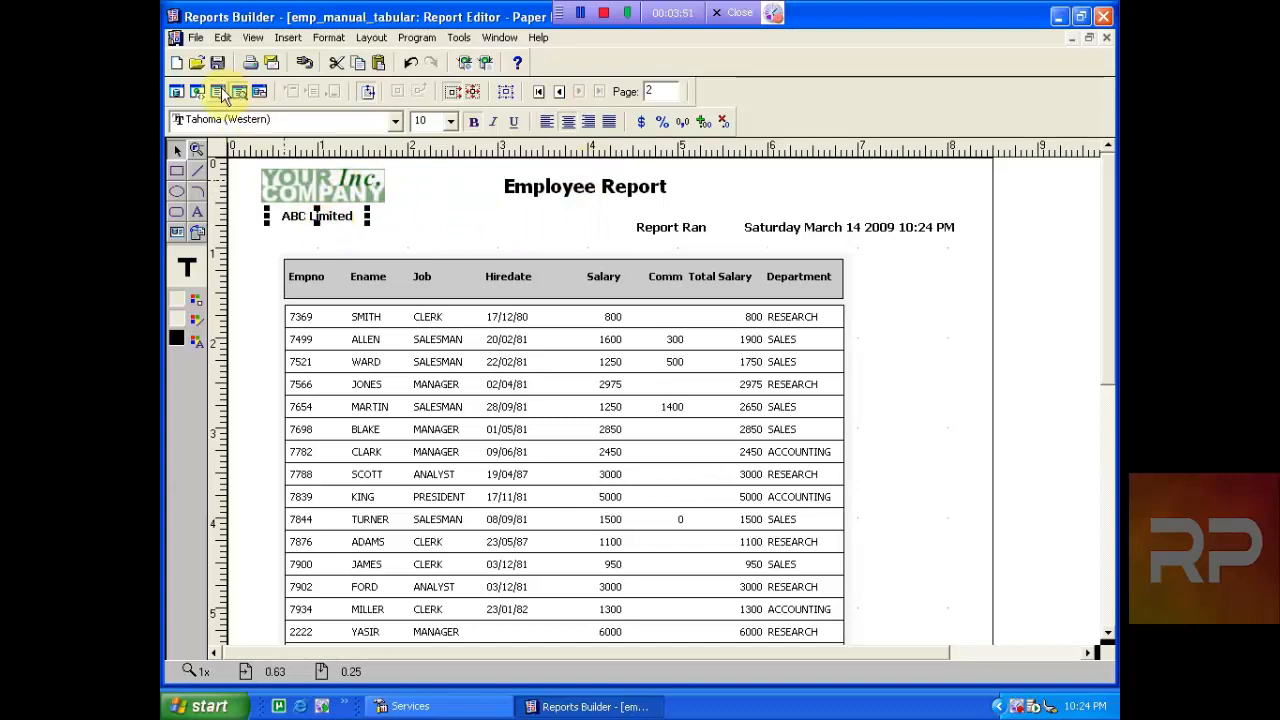
{"action": "left_click", "coordinate": [560, 92]}
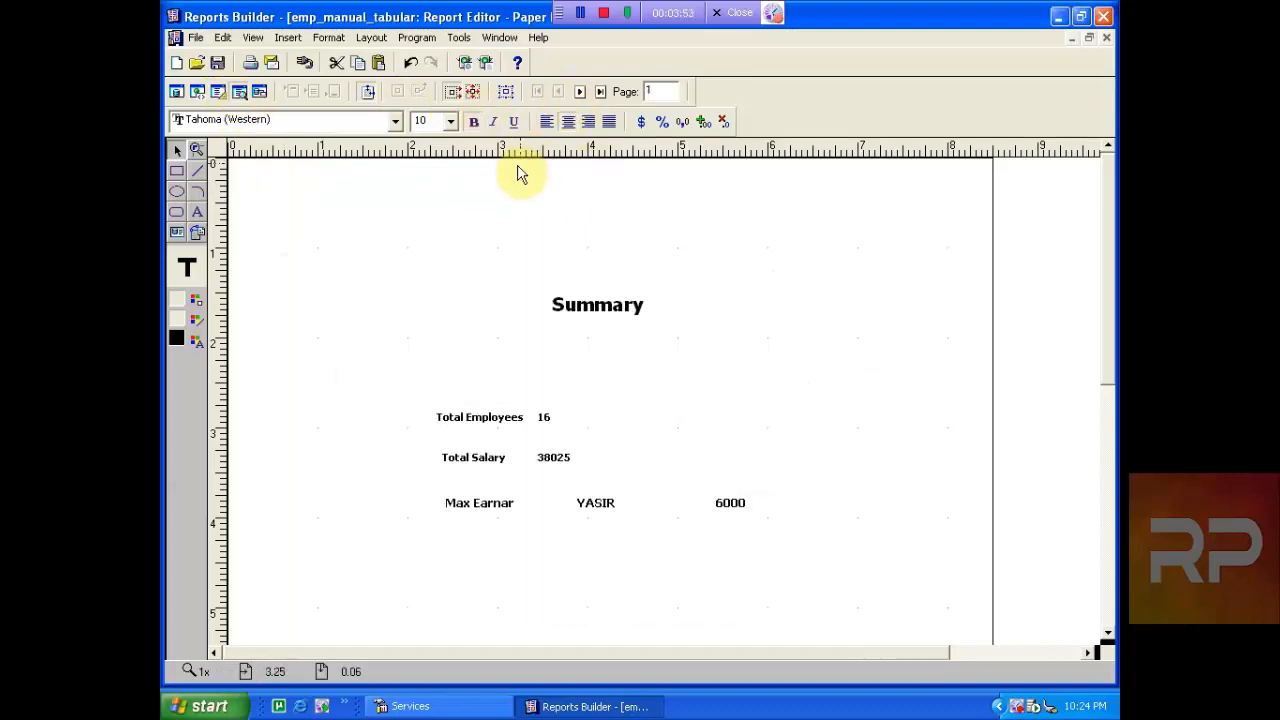
{"action": "left_click", "coordinate": [579, 91]}
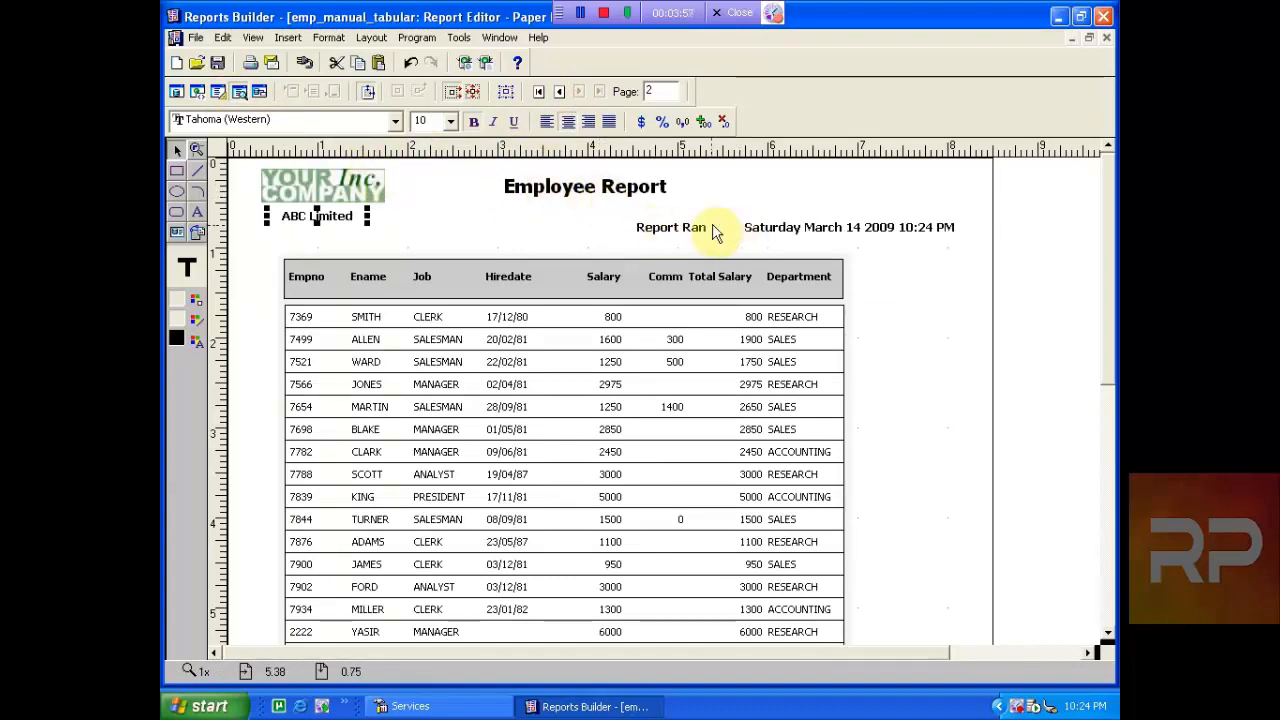
- Copy the logo, ABC Limited text, Employee Report title, Report Ran label and date field from the main section's margin into the header section's margin
{"action": "left_click", "coordinate": [219, 93]}
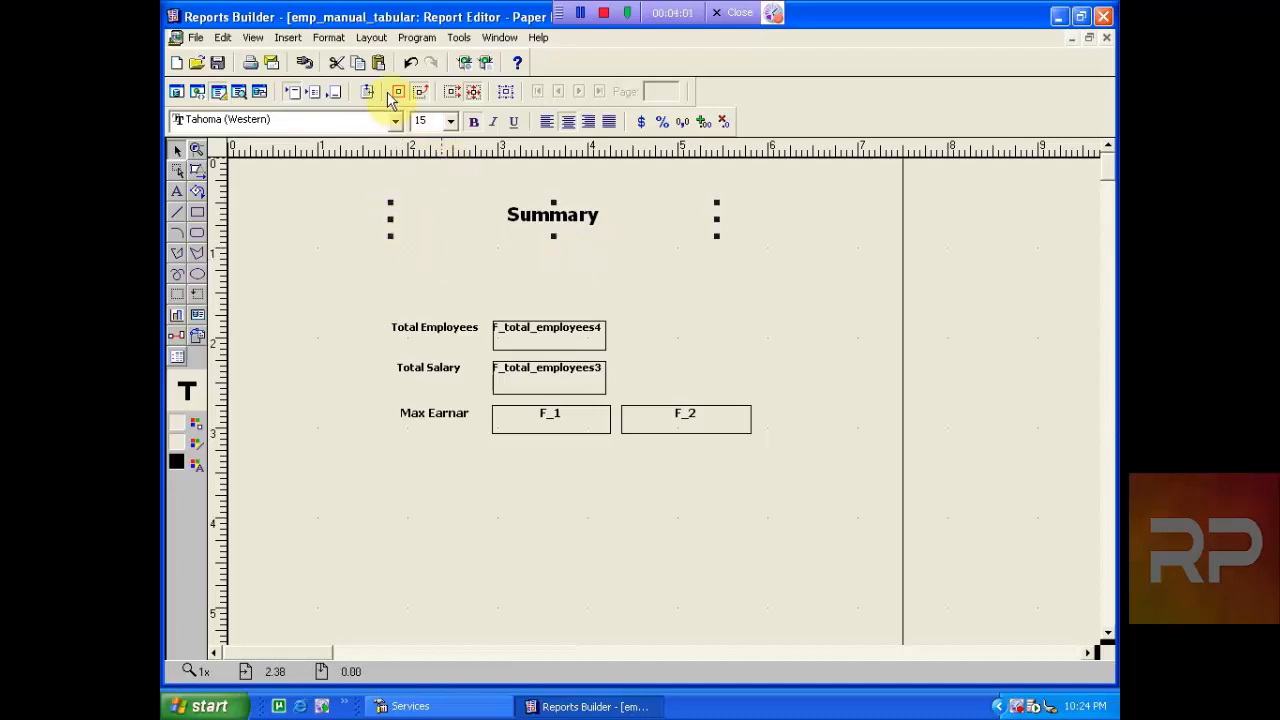
{"action": "left_click", "coordinate": [314, 92]}
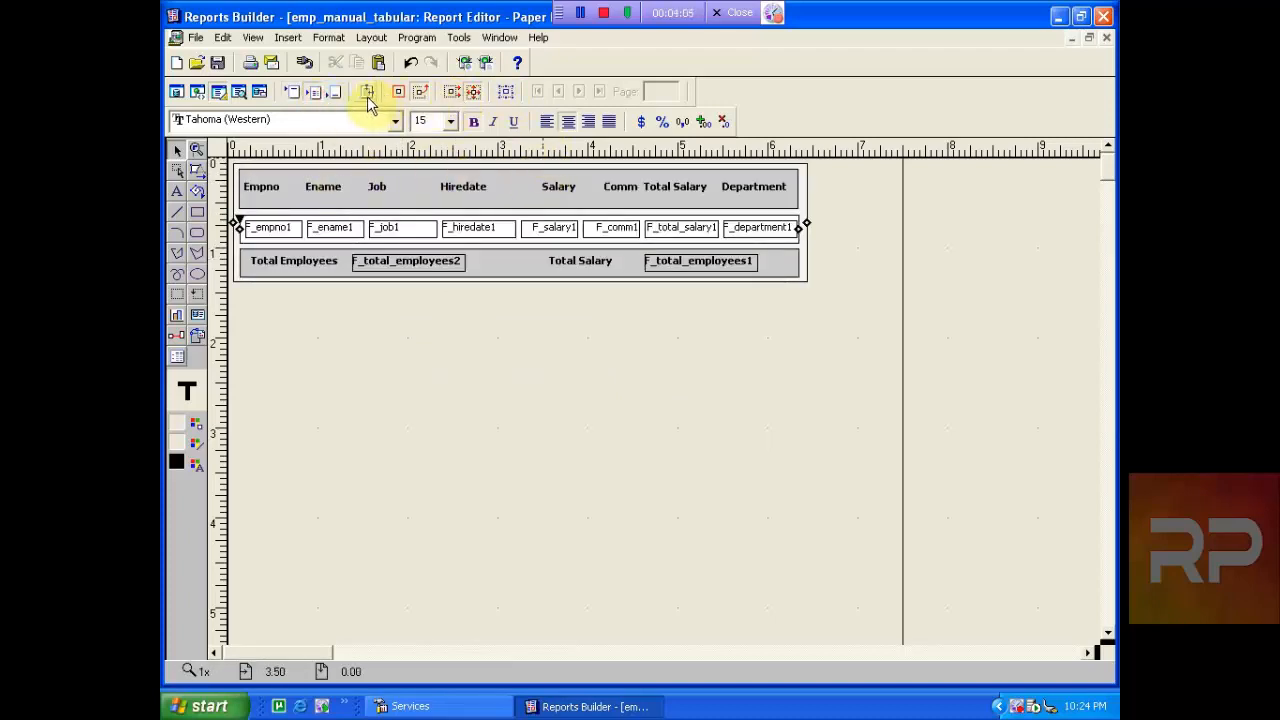
{"action": "left_click", "coordinate": [367, 91]}
{"action": "left_click", "coordinate": [316, 196]}
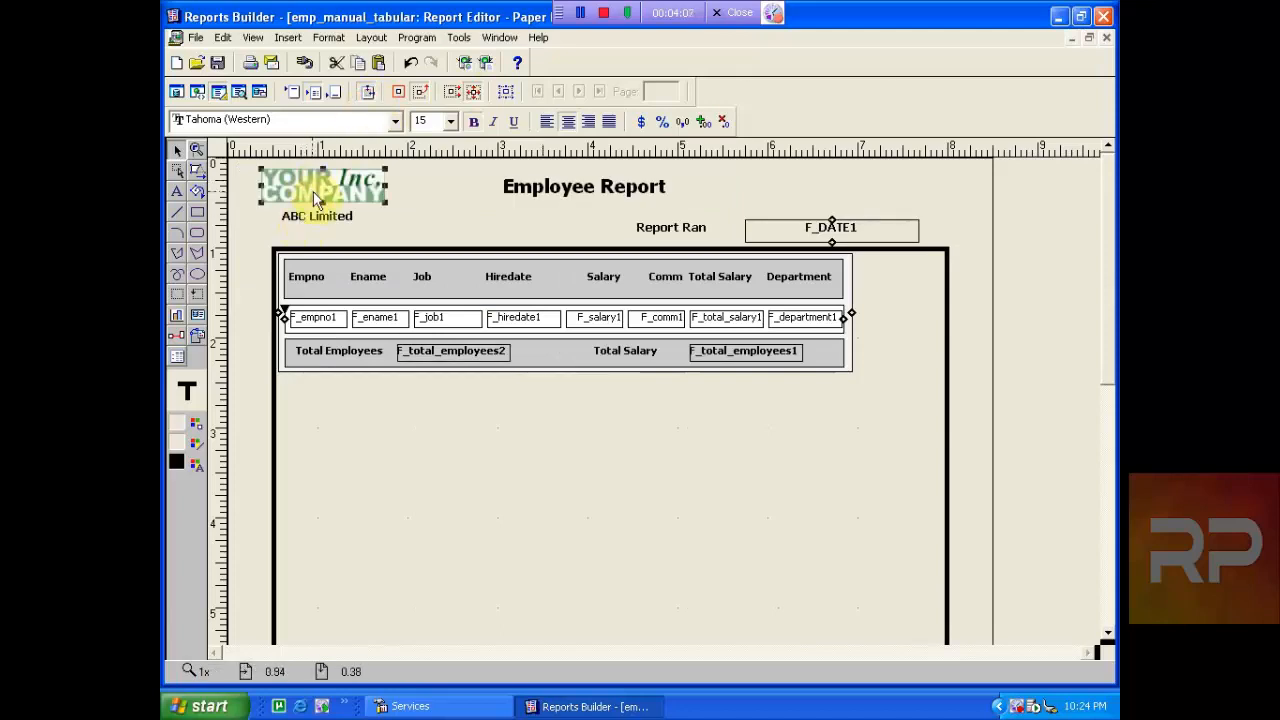
{"action": "left_click", "coordinate": [316, 216], "text": "shift"}
{"action": "left_click", "coordinate": [550, 190], "text": "shift"}
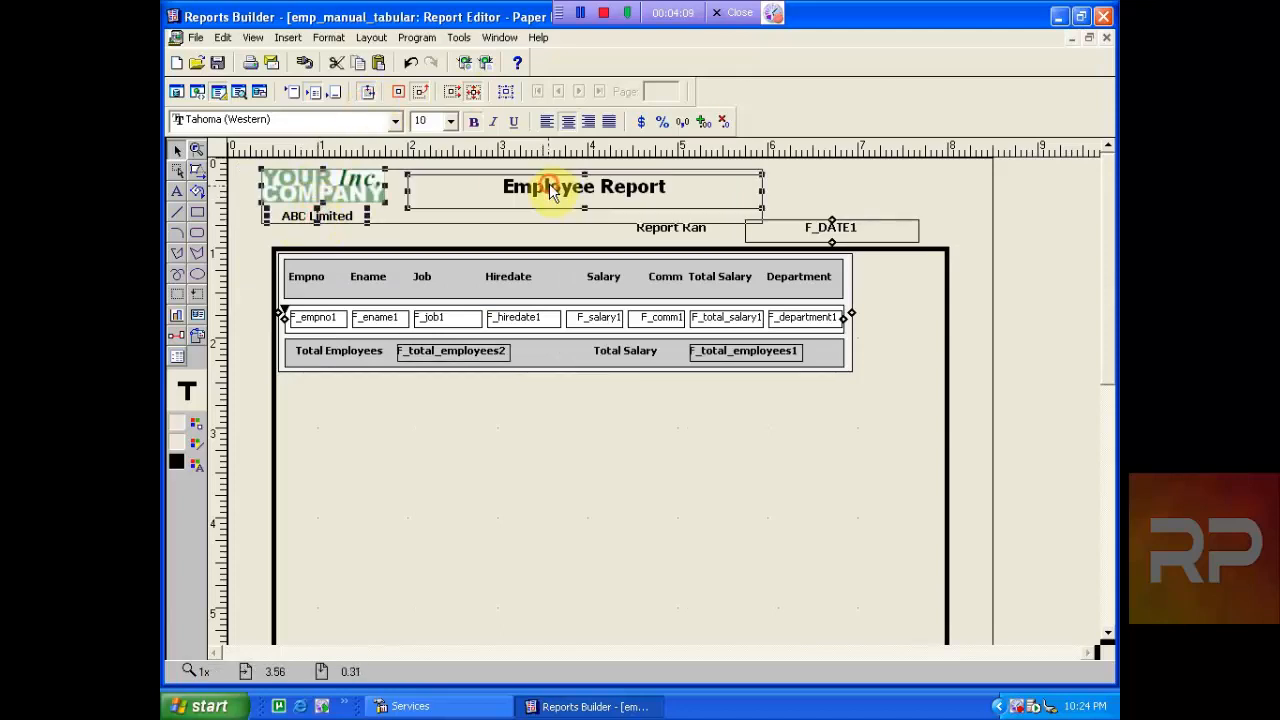
{"action": "left_click", "coordinate": [673, 229], "text": "shift"}
{"action": "left_click", "coordinate": [774, 234], "text": "shift"}
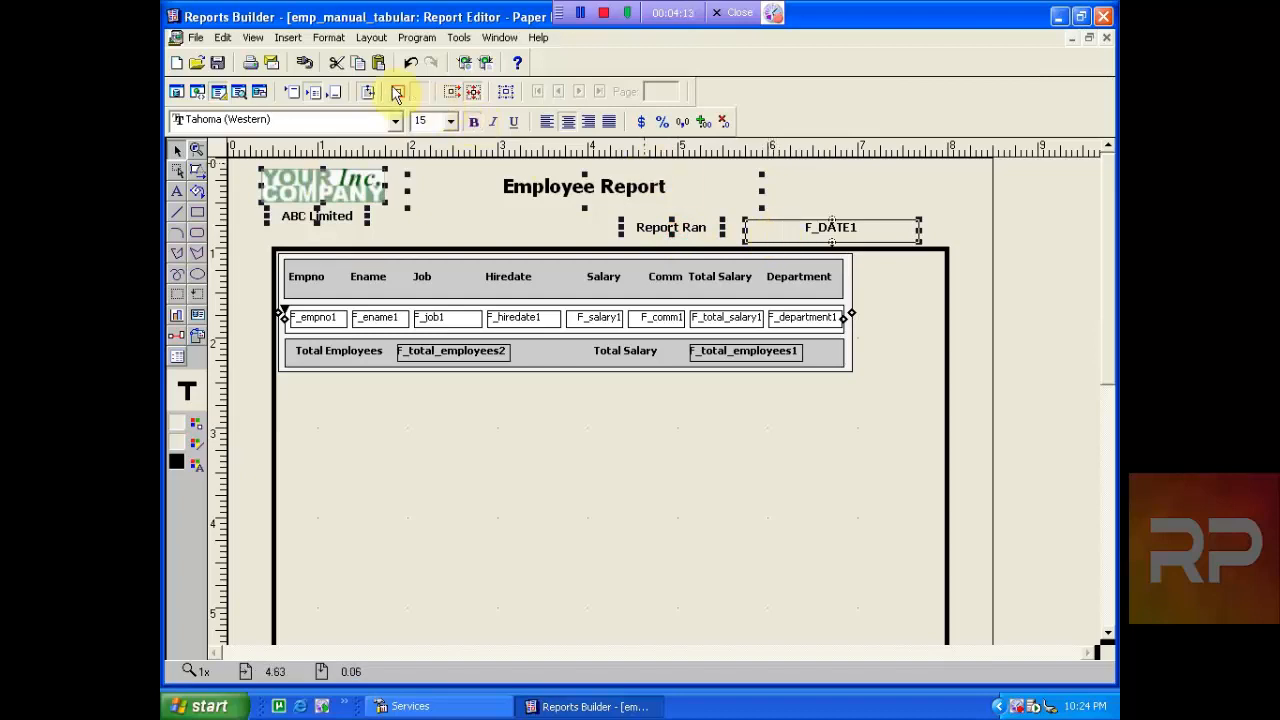
{"action": "left_click", "coordinate": [303, 91]}
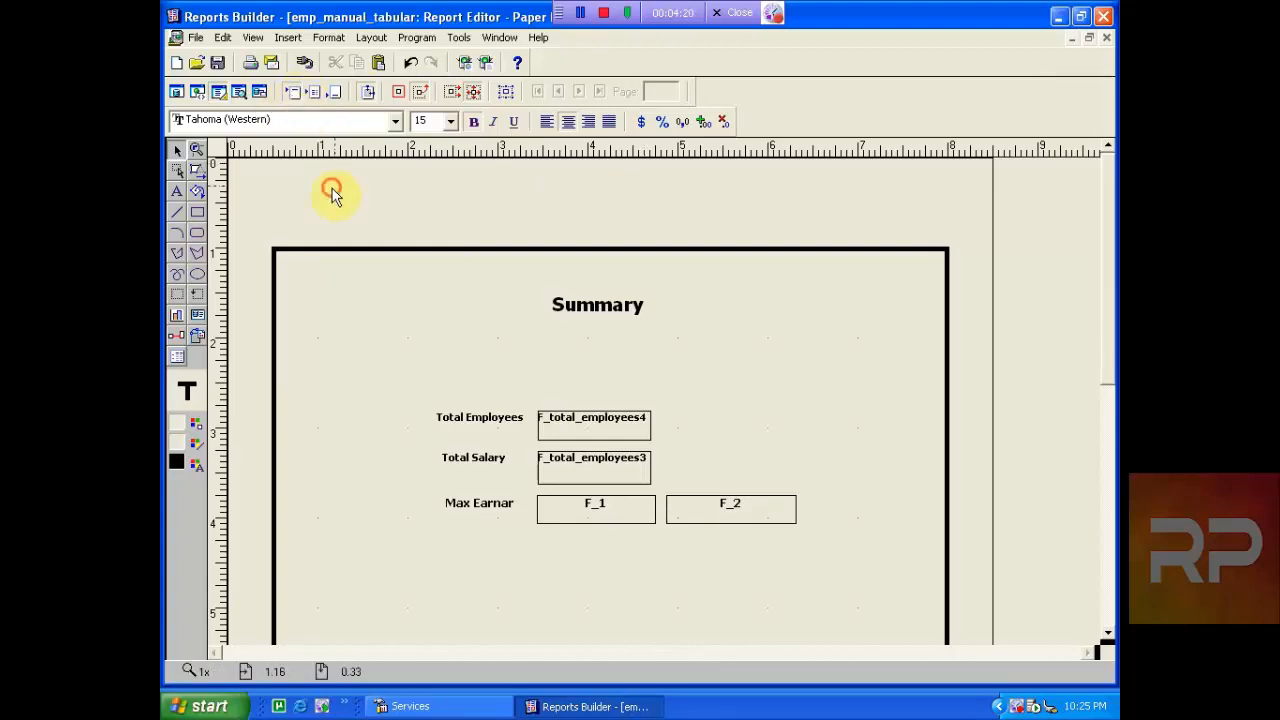
{"action": "key", "text": "ctrl+v"}
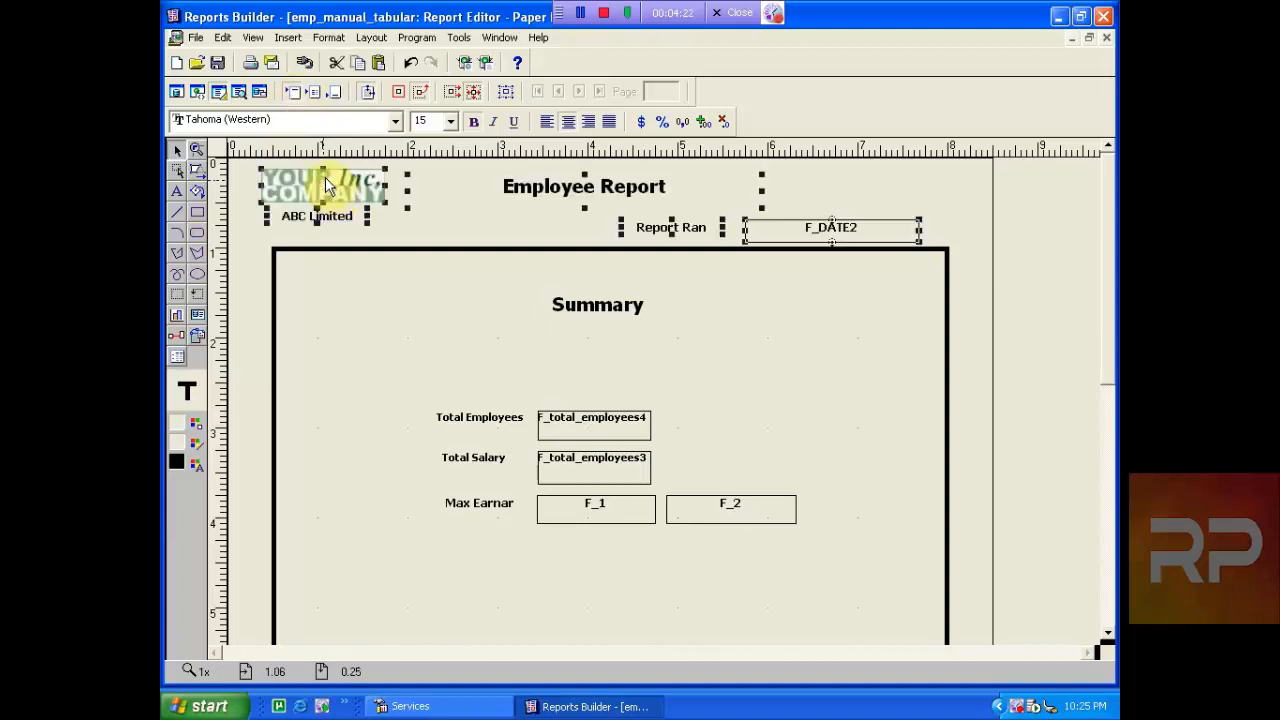
- Run the report again and check the margin content on the summary page
{"action": "left_click", "coordinate": [485, 64]}
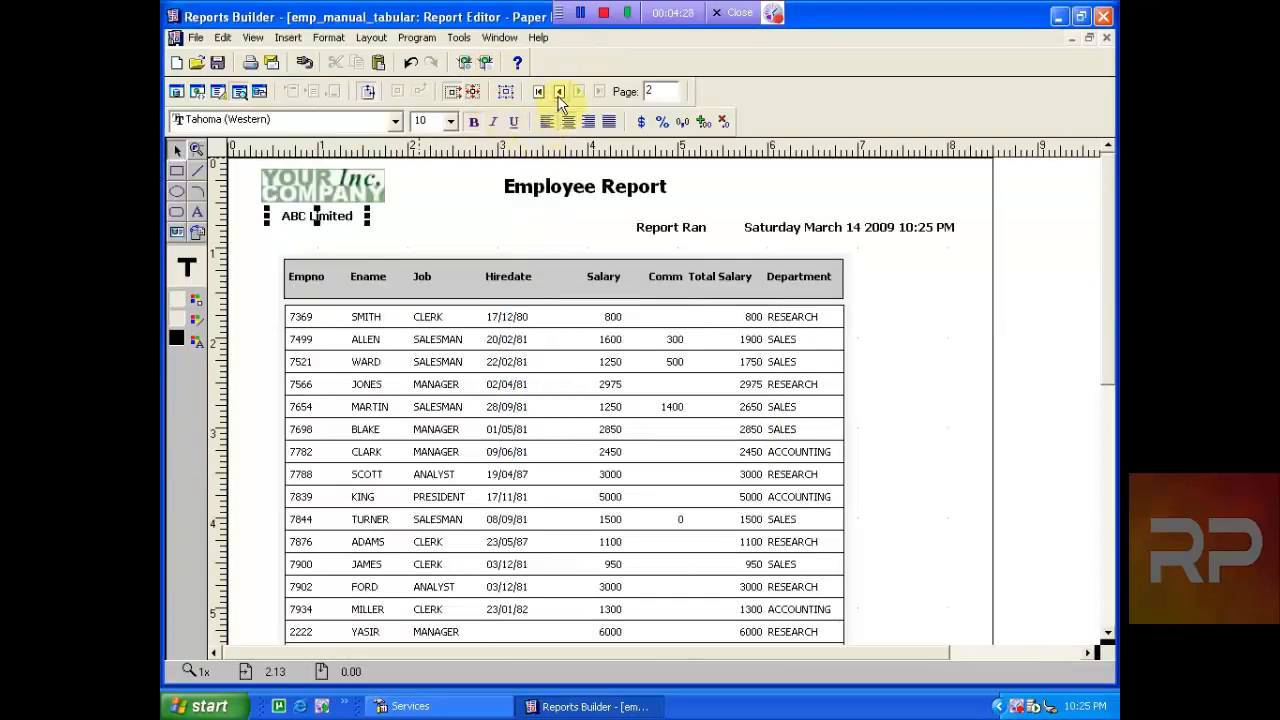
{"action": "left_click", "coordinate": [559, 92]}
{"action": "left_click", "coordinate": [756, 324]}
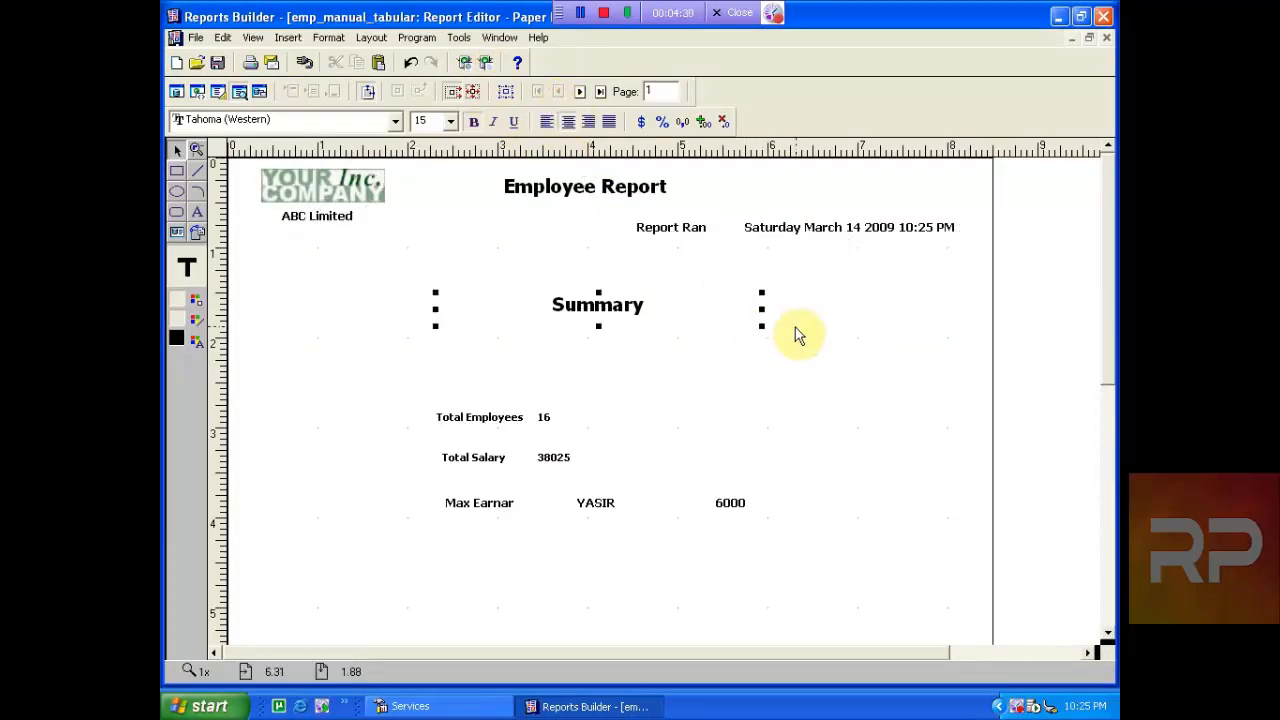
- Compare the copied logo, title and date area on the summary page with the employee table page
{"action": "left_click", "coordinate": [999, 355]}
{"action": "left_click_drag", "start_coordinate": [1108, 340], "coordinate": [1112, 300]}
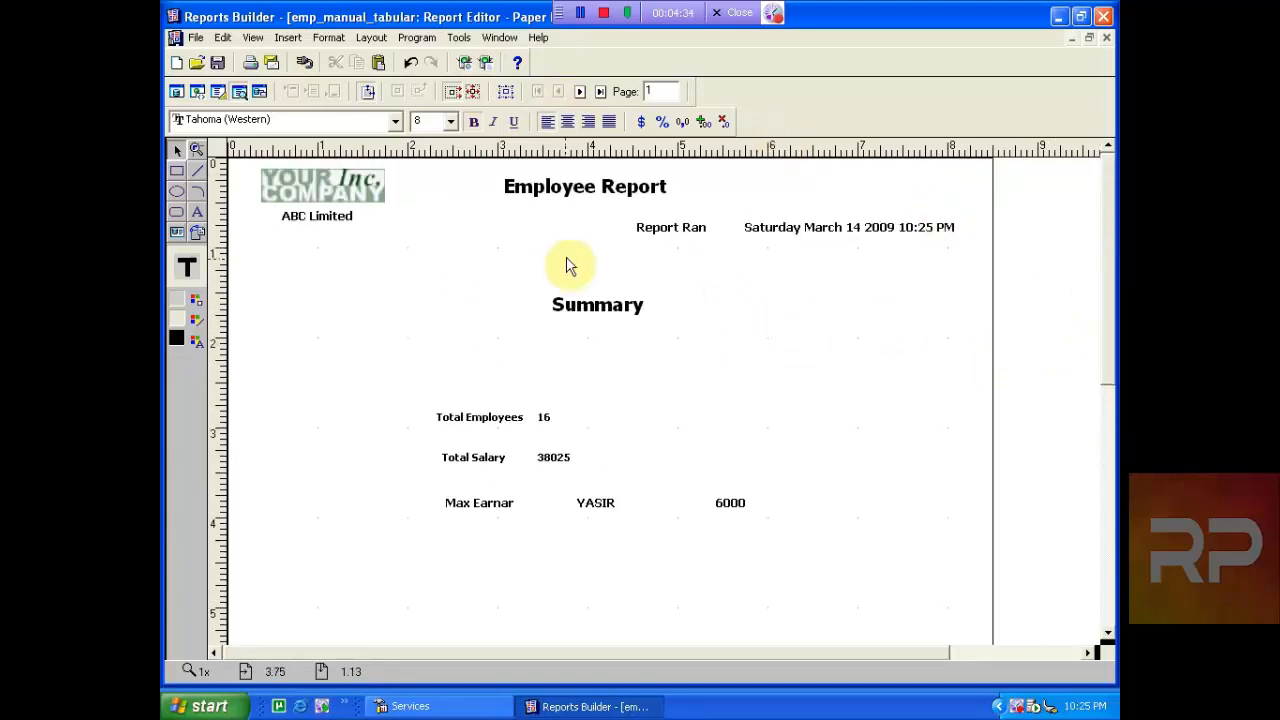
{"action": "left_click", "coordinate": [580, 91]}
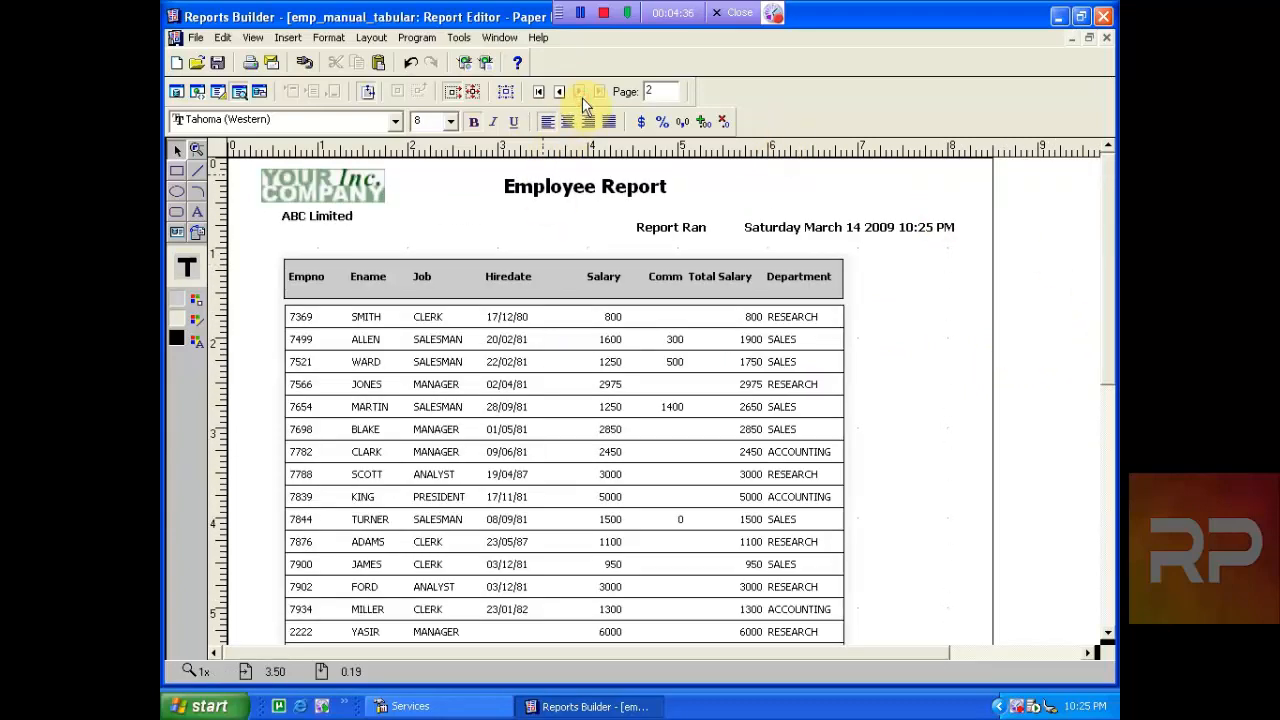
{"action": "left_click", "coordinate": [559, 91]}
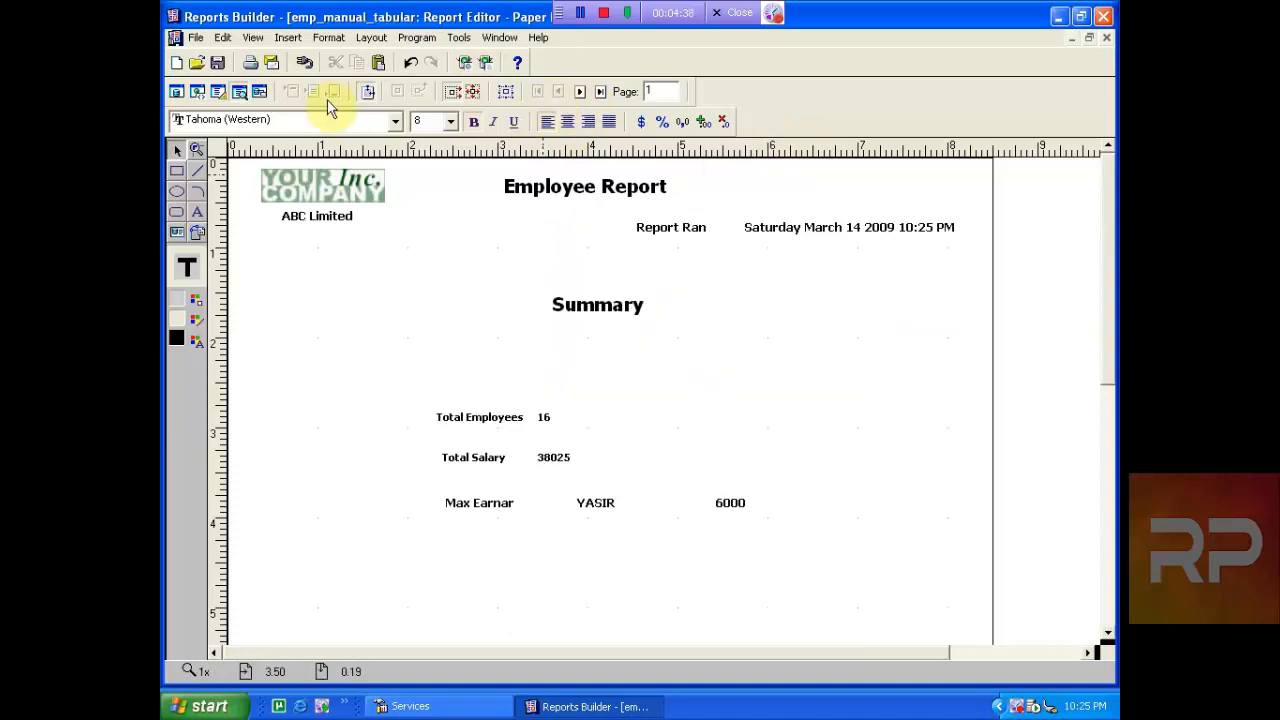
- Leave margin editing and cut the Total Employees, Total Salary and Max Earnar labels and fields from the header section's body
{"action": "left_click", "coordinate": [218, 92]}
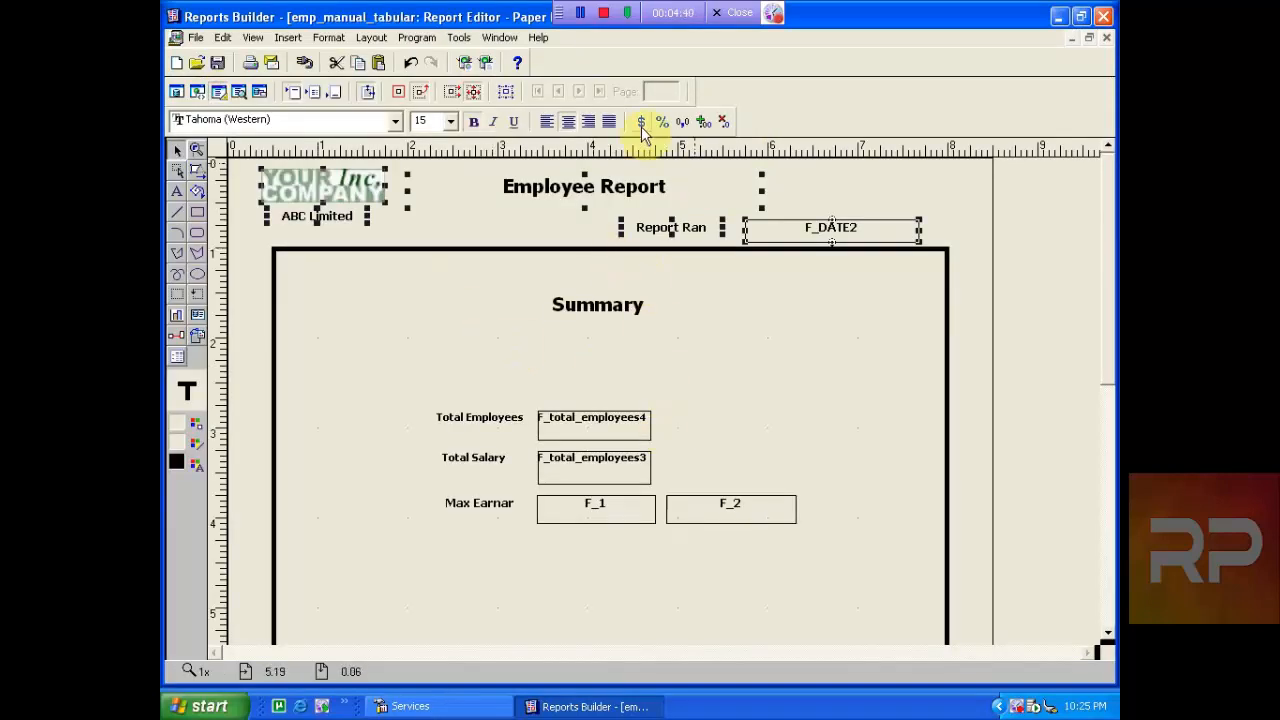
{"action": "left_click", "coordinate": [366, 92]}
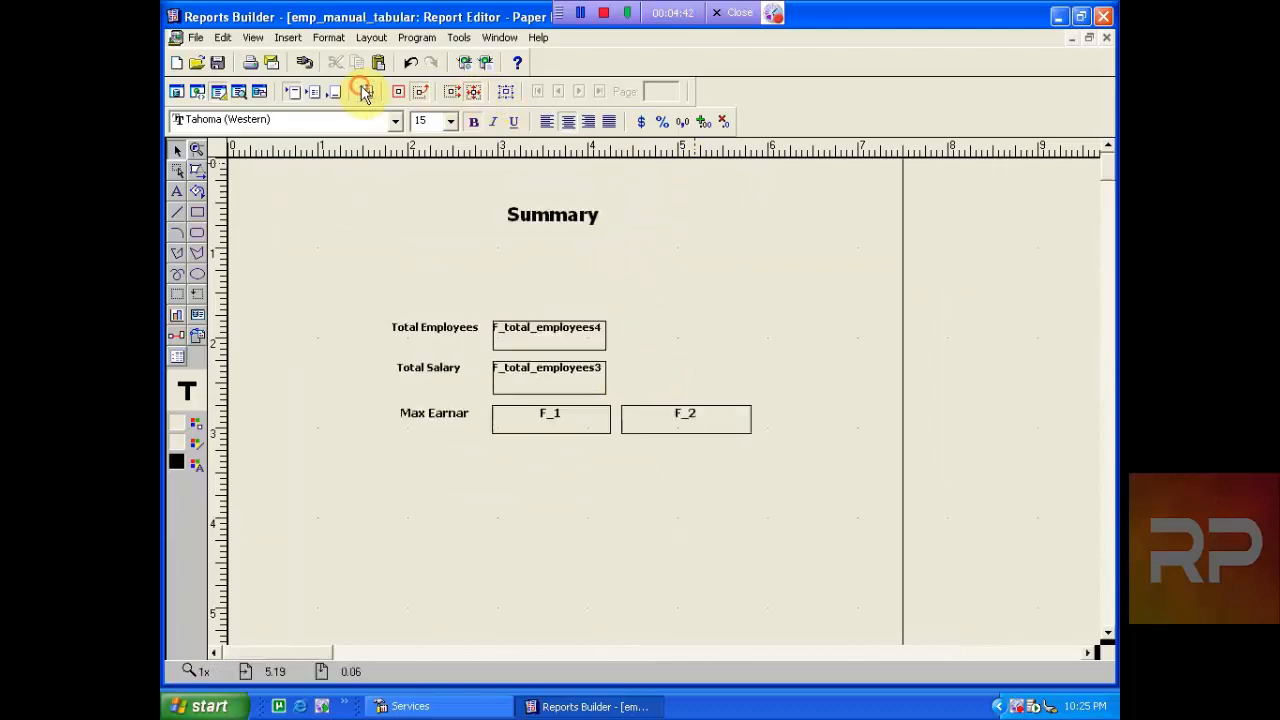
{"action": "left_click_drag", "start_coordinate": [832, 493], "coordinate": [368, 266]}
{"action": "key", "text": "Delete"}
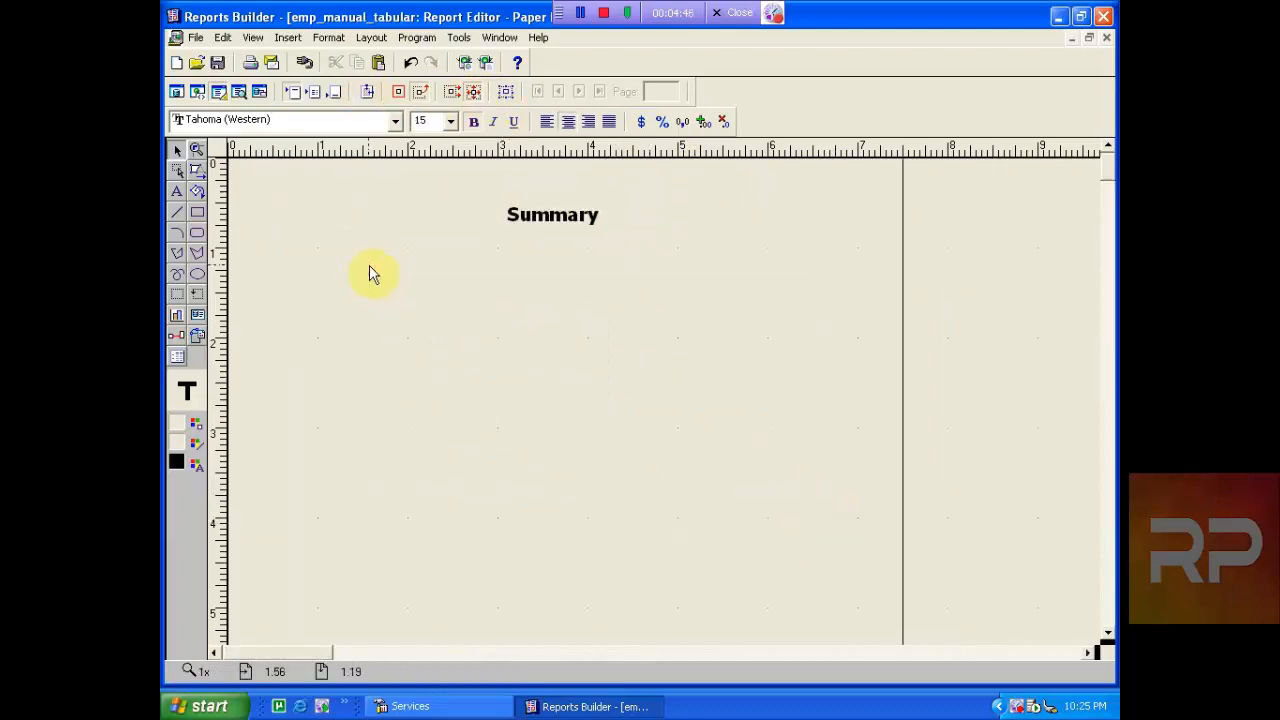
- Draw a frame about 5.7 inches wide and 2.4 inches tall below the Summary heading
{"action": "left_click", "coordinate": [177, 294]}
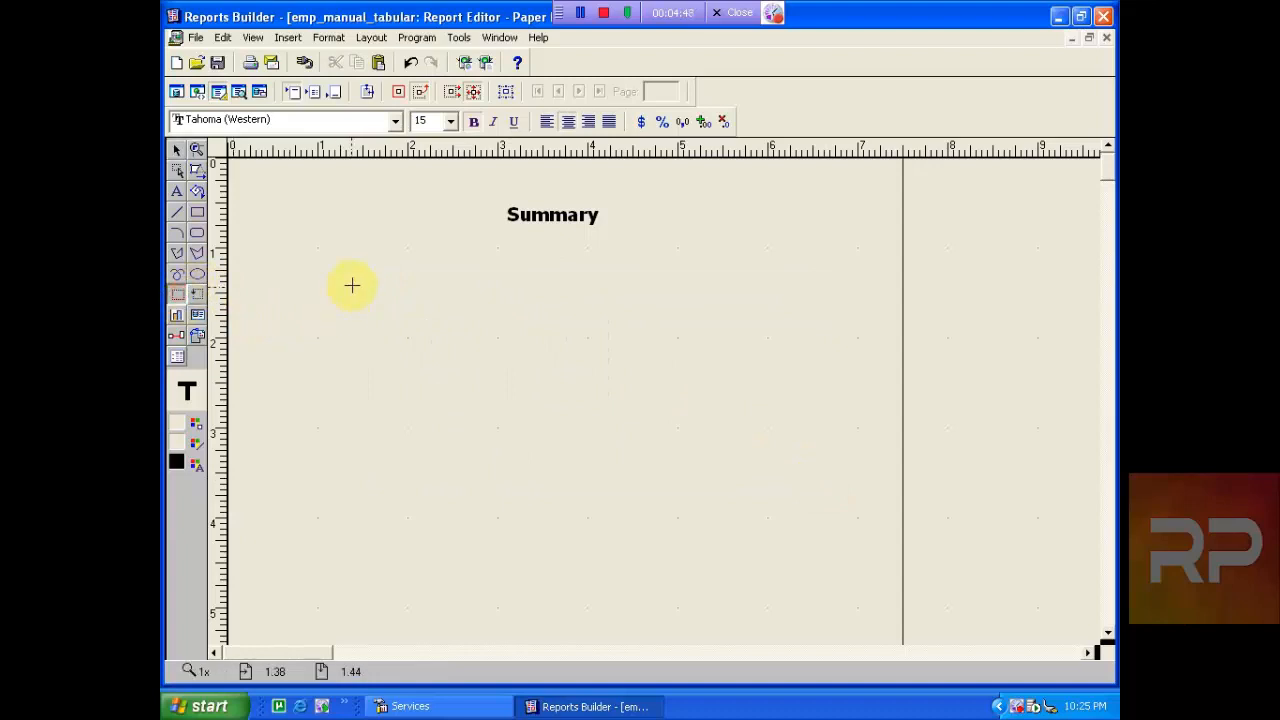
{"action": "mouse_move", "coordinate": [329, 270]}
{"action": "left_mouse_down"}
{"action": "mouse_move", "coordinate": [683, 420]}
{"action": "mouse_move", "coordinate": [874, 480]}
{"action": "mouse_move", "coordinate": [847, 484]}
{"action": "left_mouse_up"}
{"action": "mouse_move", "coordinate": [657, 414]}
{"action": "left_mouse_down"}
{"action": "mouse_move", "coordinate": [641, 390]}
{"action": "mouse_move", "coordinate": [615, 386]}
{"action": "left_mouse_up"}
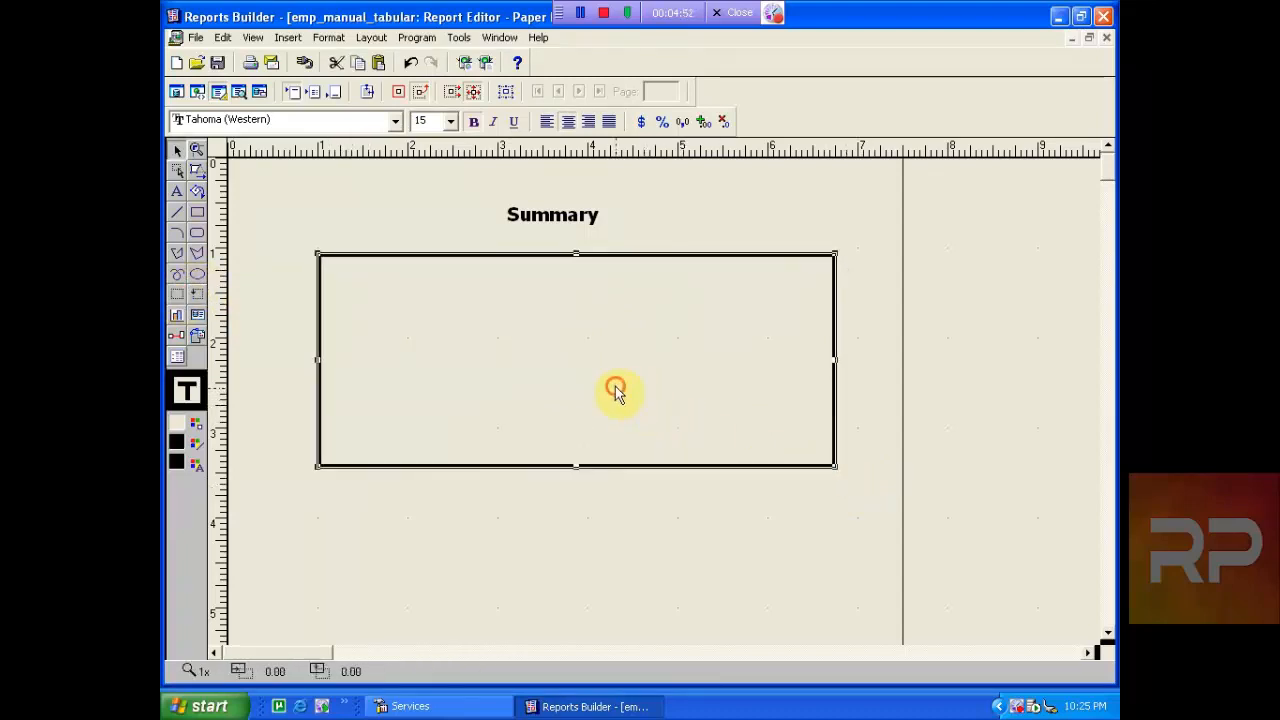
- Paste the cut summary labels and fields into the frame and shift them about 0.8 inch right and 0.3 inch down
{"action": "key", "text": "ctrl+shift+b"}
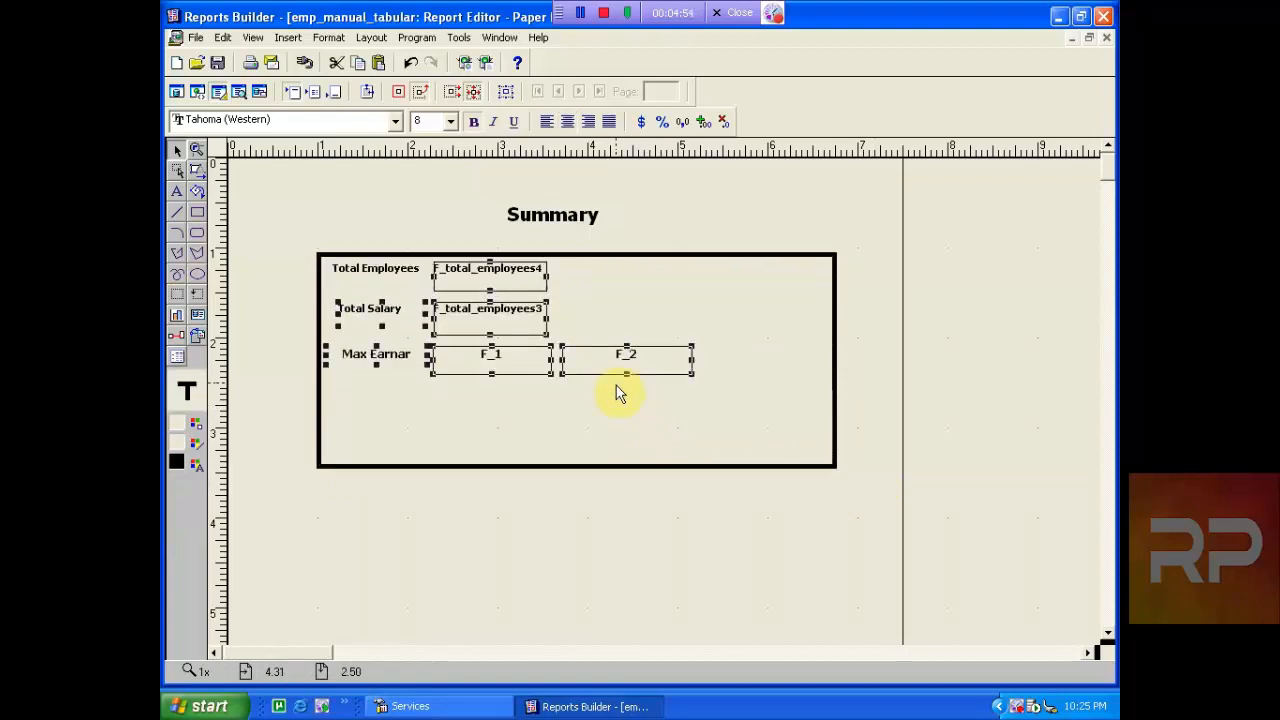
{"action": "key", "text": "Down"}
{"action": "key", "text": "Down"}
{"action": "key", "text": "Down"}
{"action": "key", "text": "Down"}
{"action": "key", "text": "Down"}
{"action": "key", "text": "Right"}
{"action": "key", "text": "Right"}
{"action": "key", "text": "Right"}
{"action": "key", "text": "Right"}
{"action": "key", "text": "Right"}
{"action": "key", "text": "Right"}
{"action": "key", "text": "Right"}
{"action": "key", "text": "Right"}
{"action": "key", "text": "Right"}
{"action": "key", "text": "Right"}
{"action": "key", "text": "Right"}
{"action": "key", "text": "Right"}
{"action": "key", "text": "Right"}
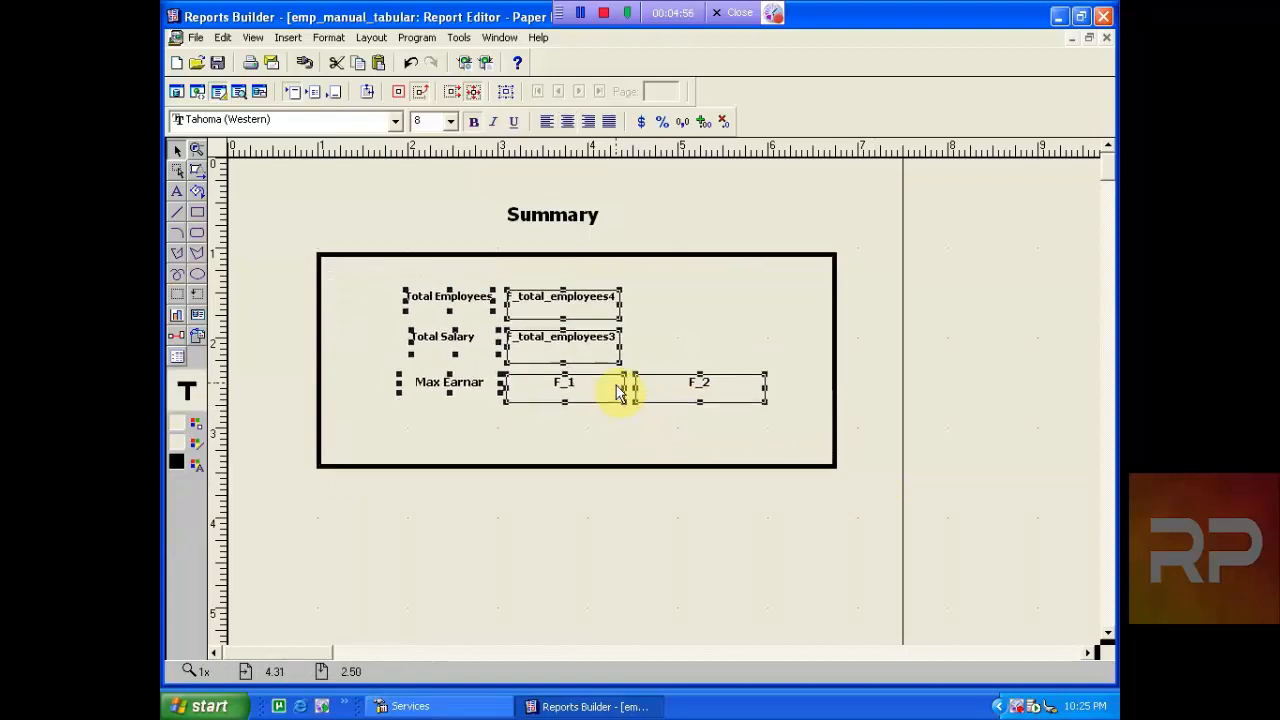
- Move the Summary heading about 0.1 inch right to centre it better over the frame
{"action": "left_click", "coordinate": [550, 218]}
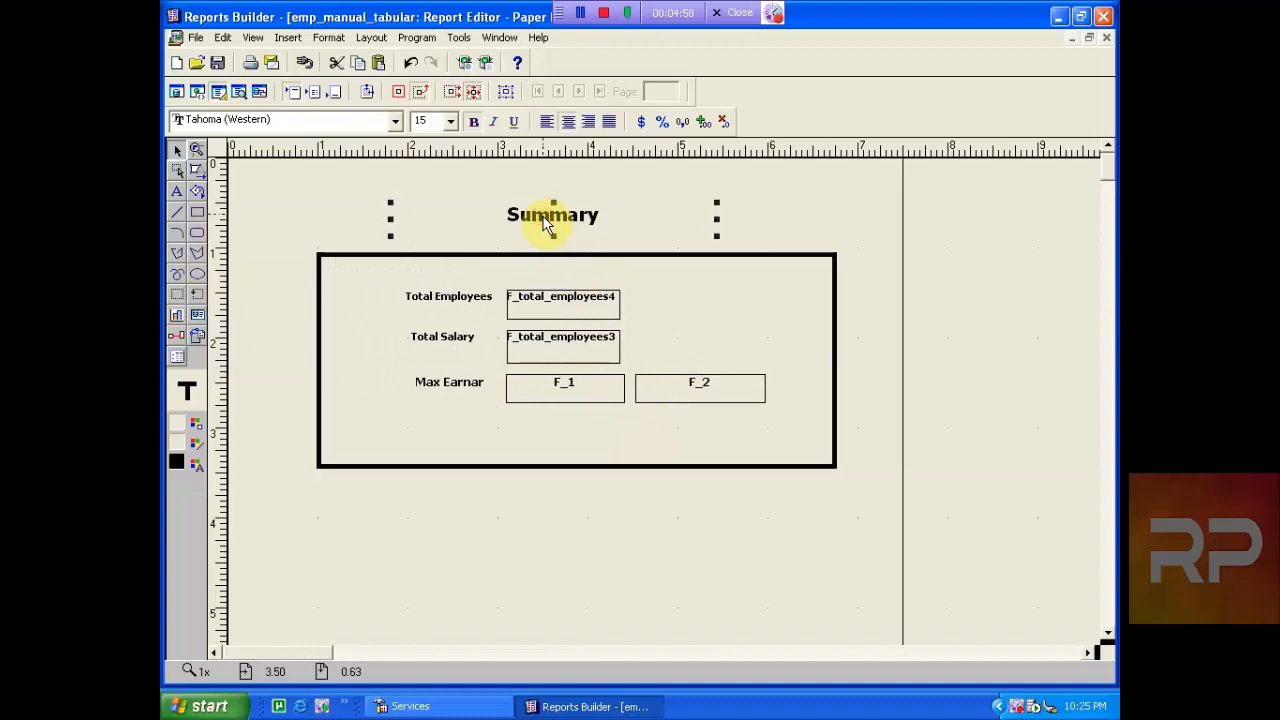
{"action": "key", "text": "Right"}
{"action": "key", "text": "Right"}
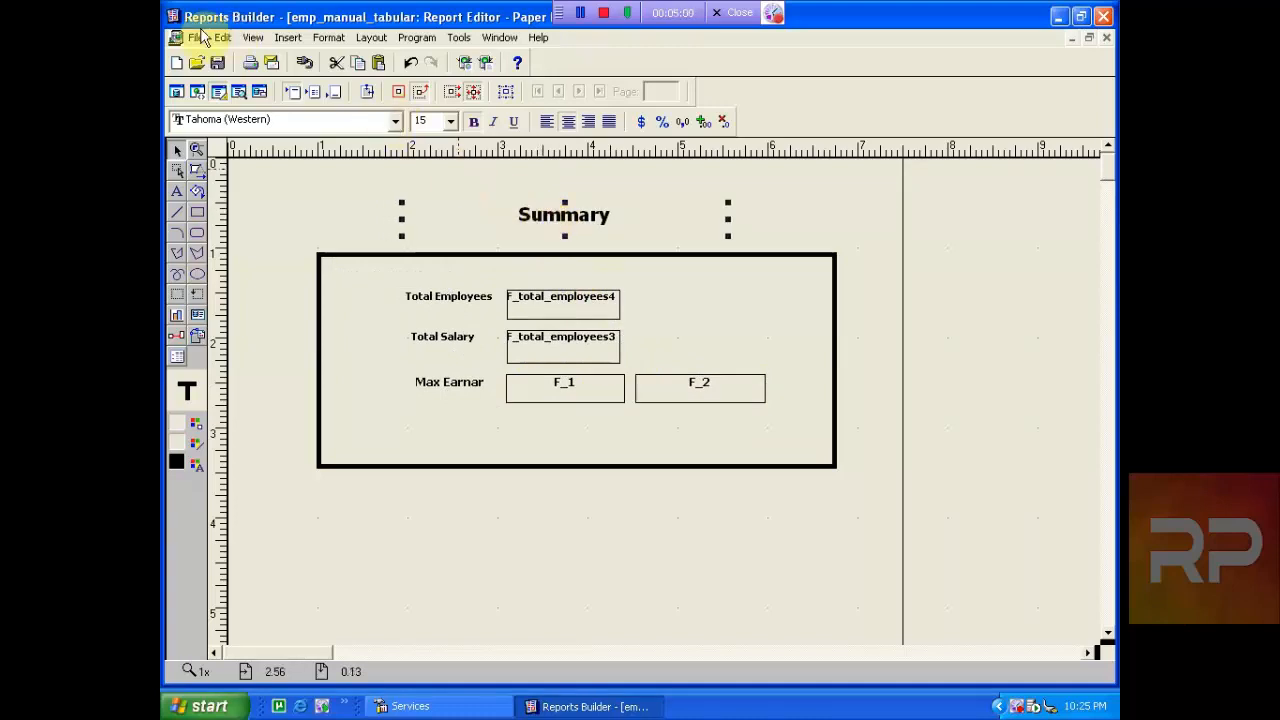
- Run the report and check the framed summary page and the employee table page
{"action": "left_click", "coordinate": [486, 64]}
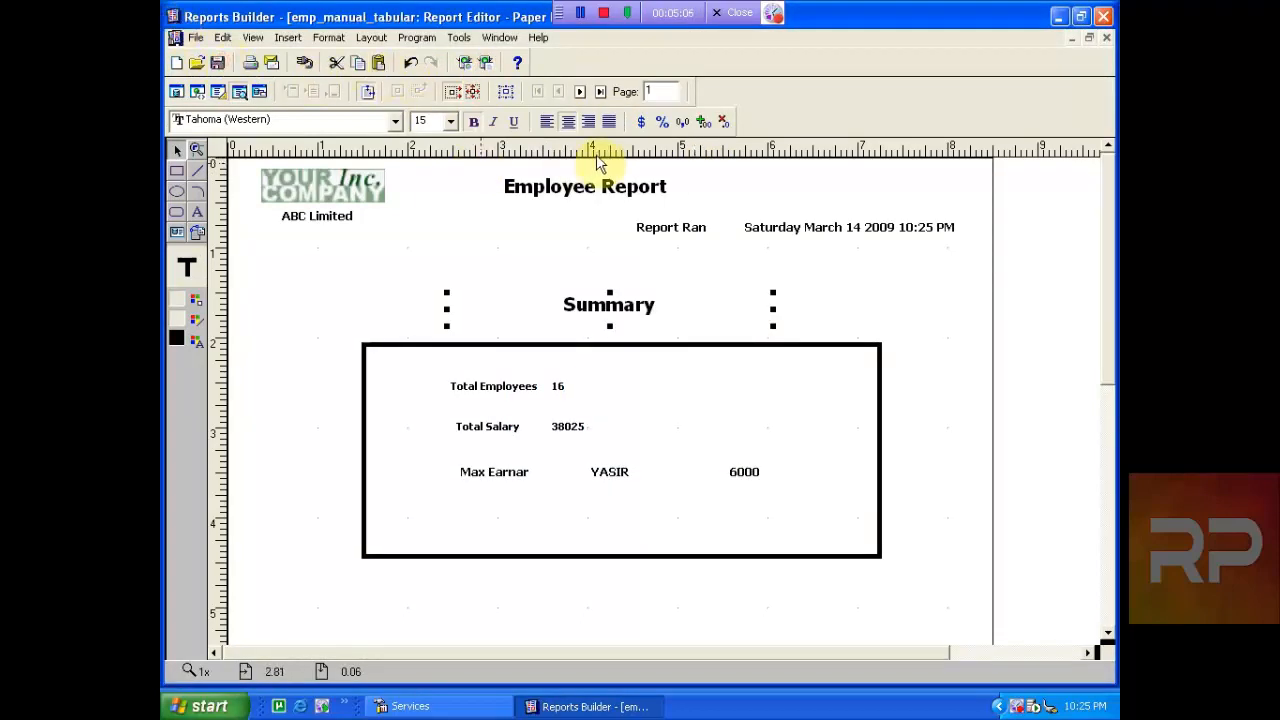
{"action": "left_click", "coordinate": [579, 92]}
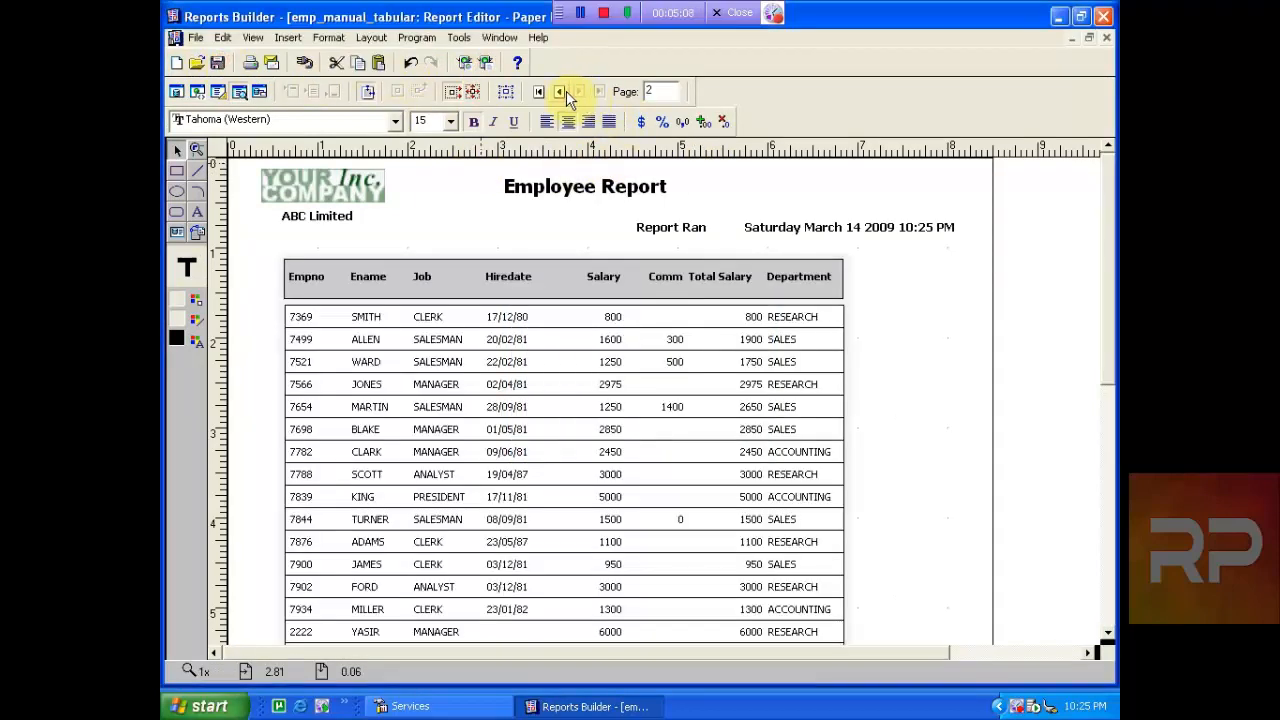
{"action": "left_click", "coordinate": [565, 92]}
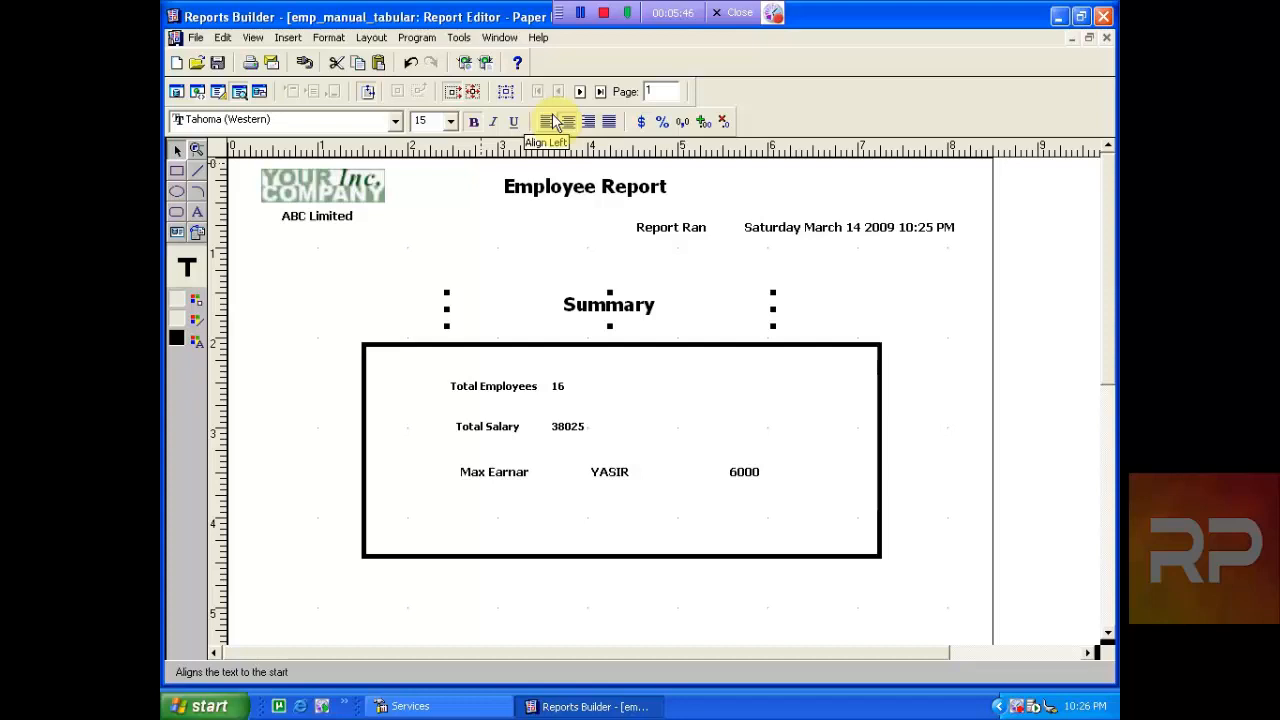
- Review the data model and paper layout, and rerun the report to look over both of its pages
{"action": "left_click", "coordinate": [178, 91]}
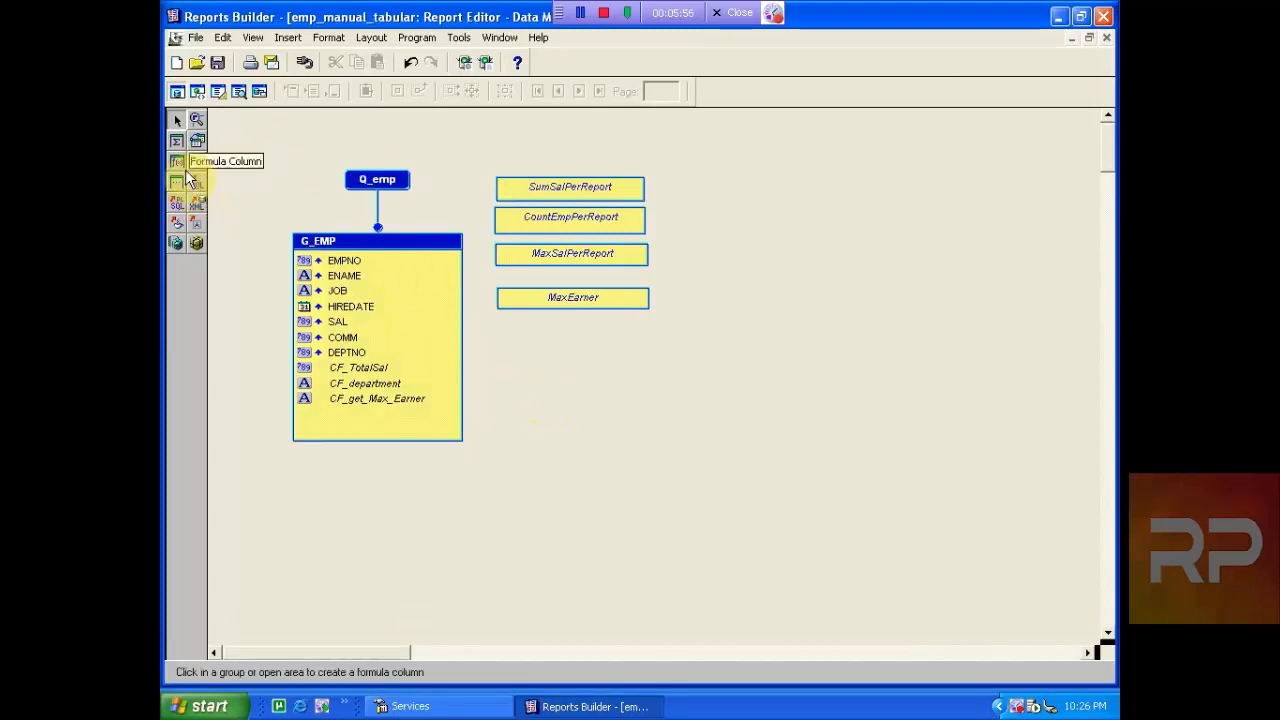
{"action": "left_click", "coordinate": [216, 94]}
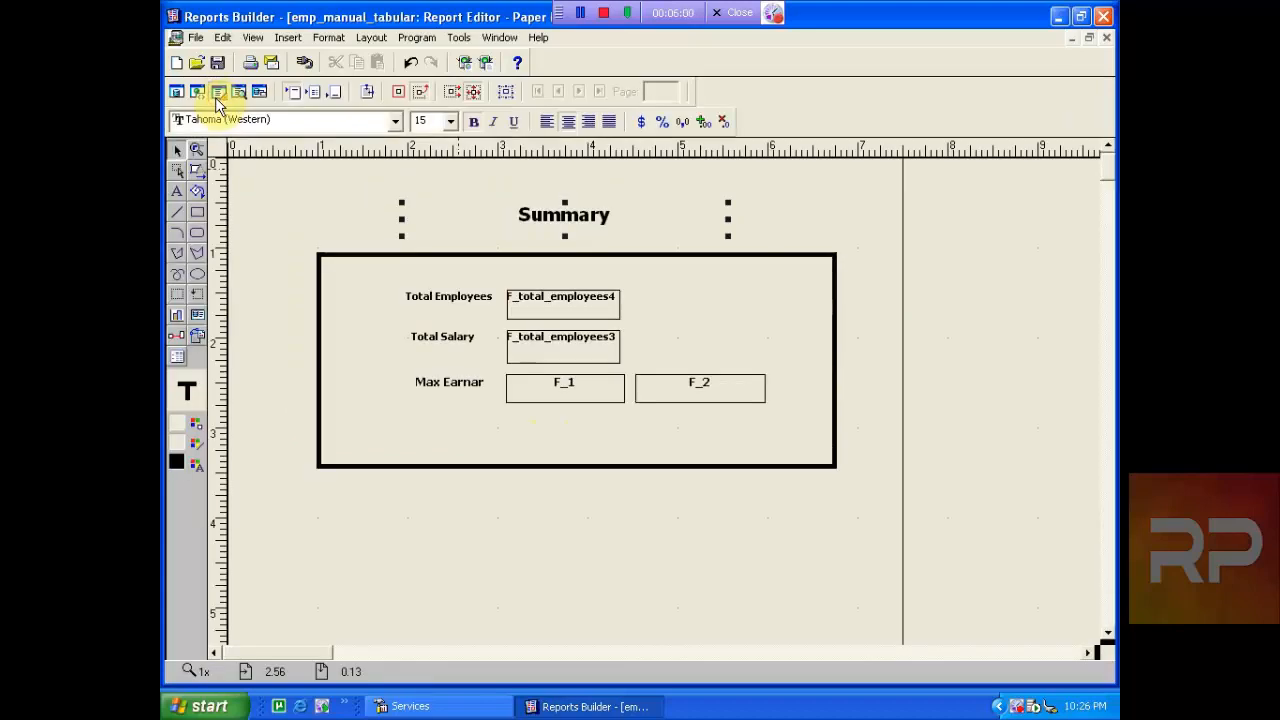
{"action": "left_click", "coordinate": [291, 250]}
{"action": "left_click", "coordinate": [485, 63]}
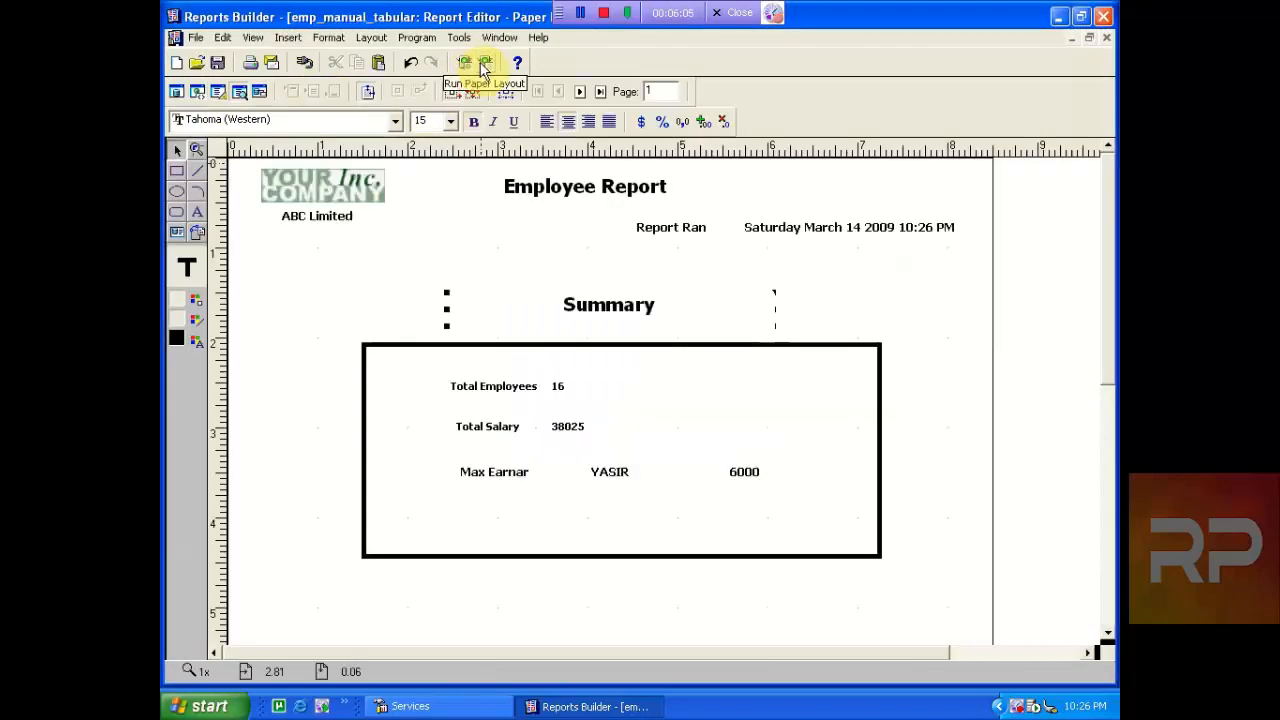
{"action": "left_click", "coordinate": [579, 91]}
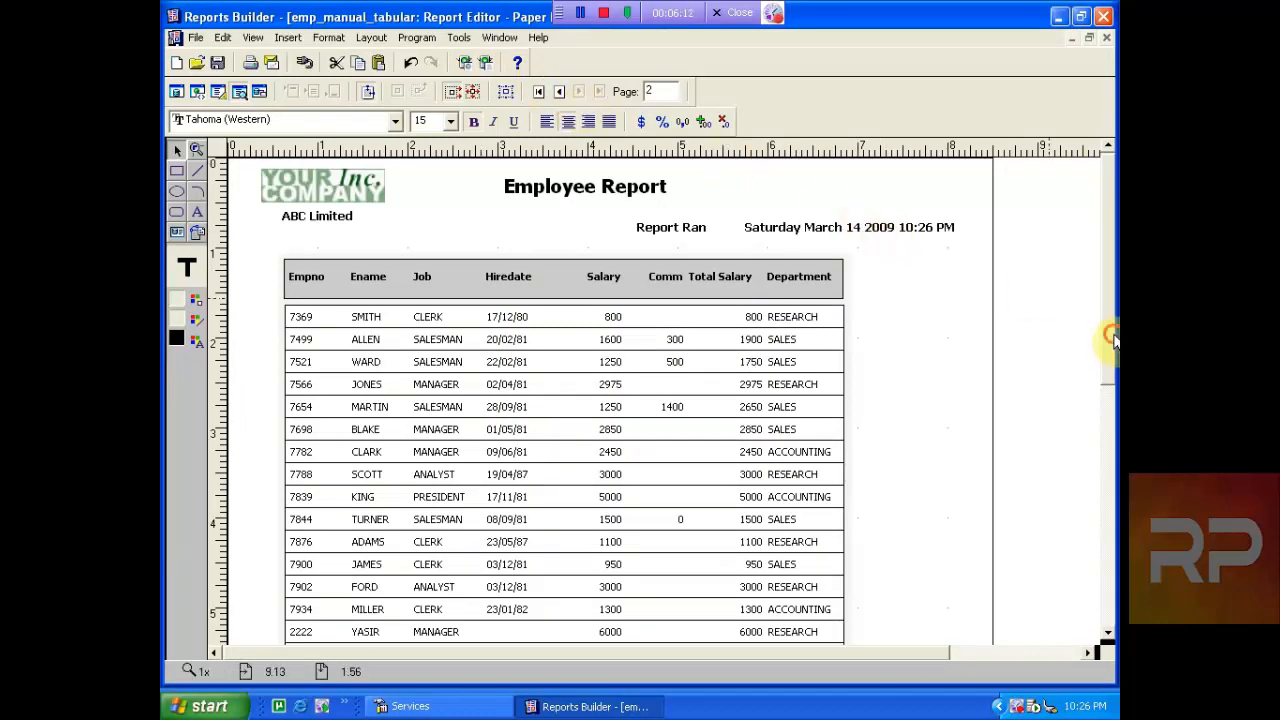
{"action": "left_click_drag", "start_coordinate": [1113, 340], "coordinate": [1104, 309]}
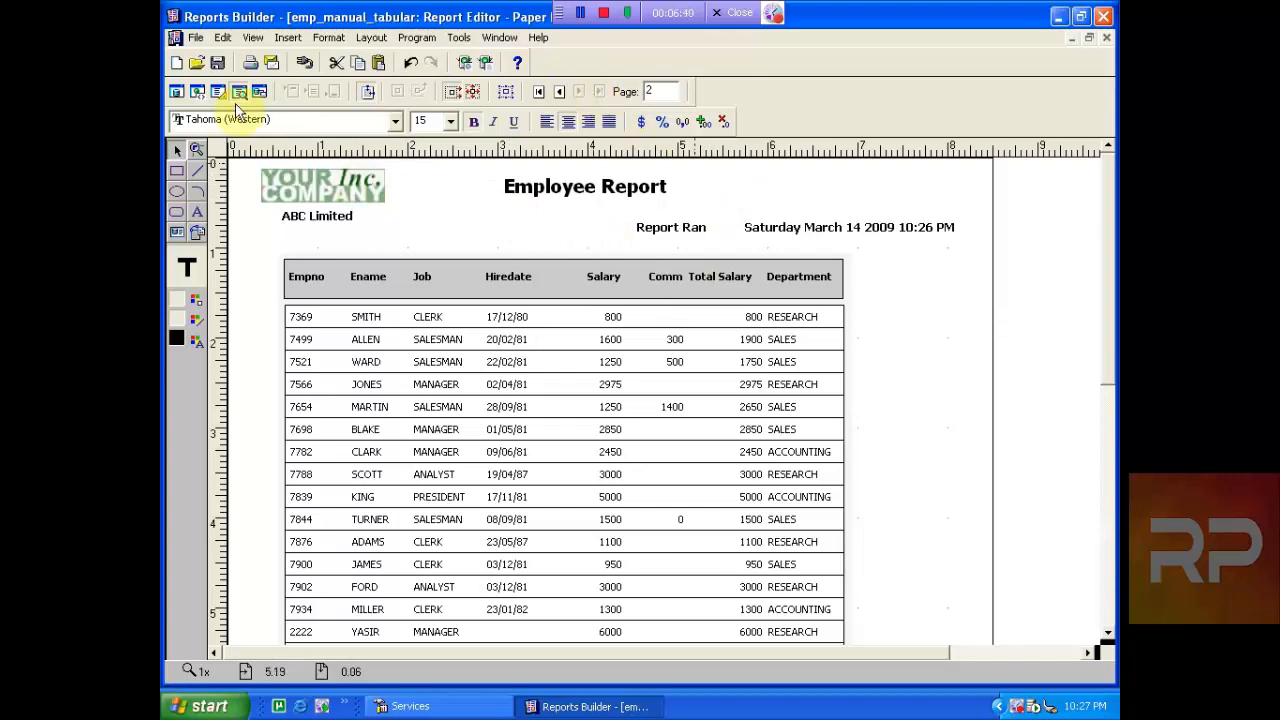
- Try a SQL query "select * from dept" in the data model and delete it again
{"action": "left_click", "coordinate": [180, 95]}
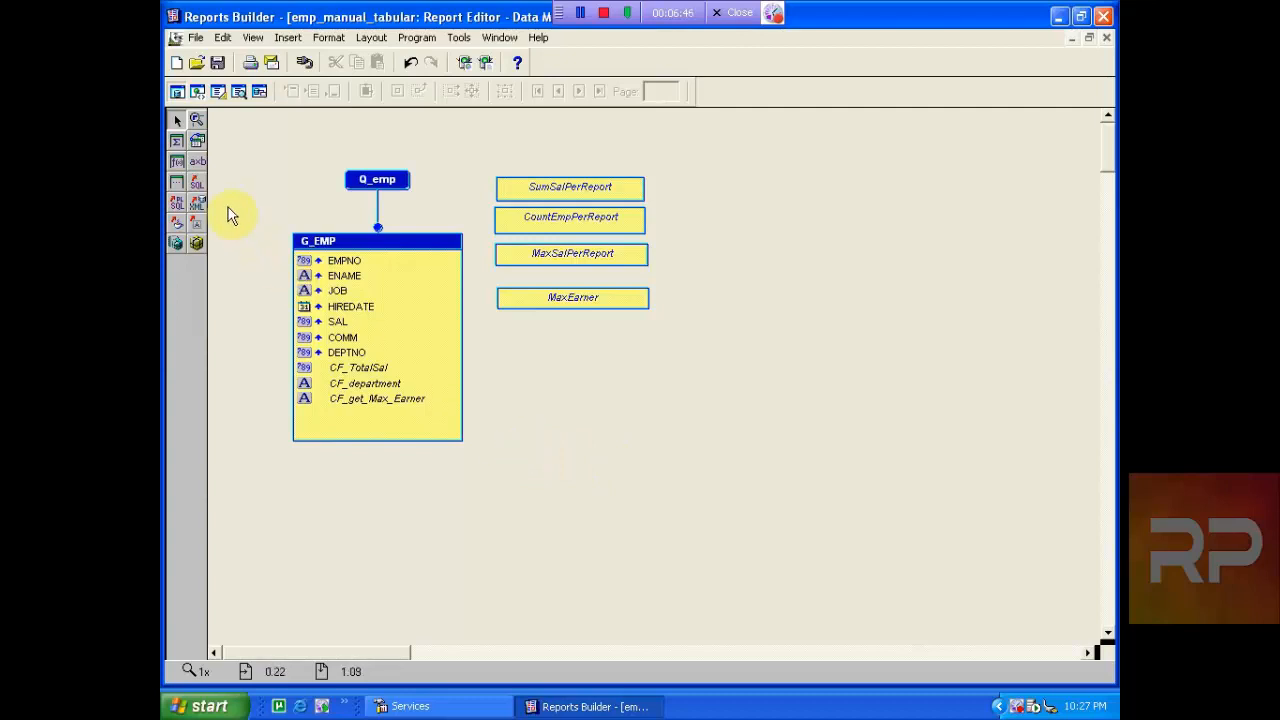
{"action": "left_click", "coordinate": [200, 186]}
{"action": "left_click", "coordinate": [606, 366]}
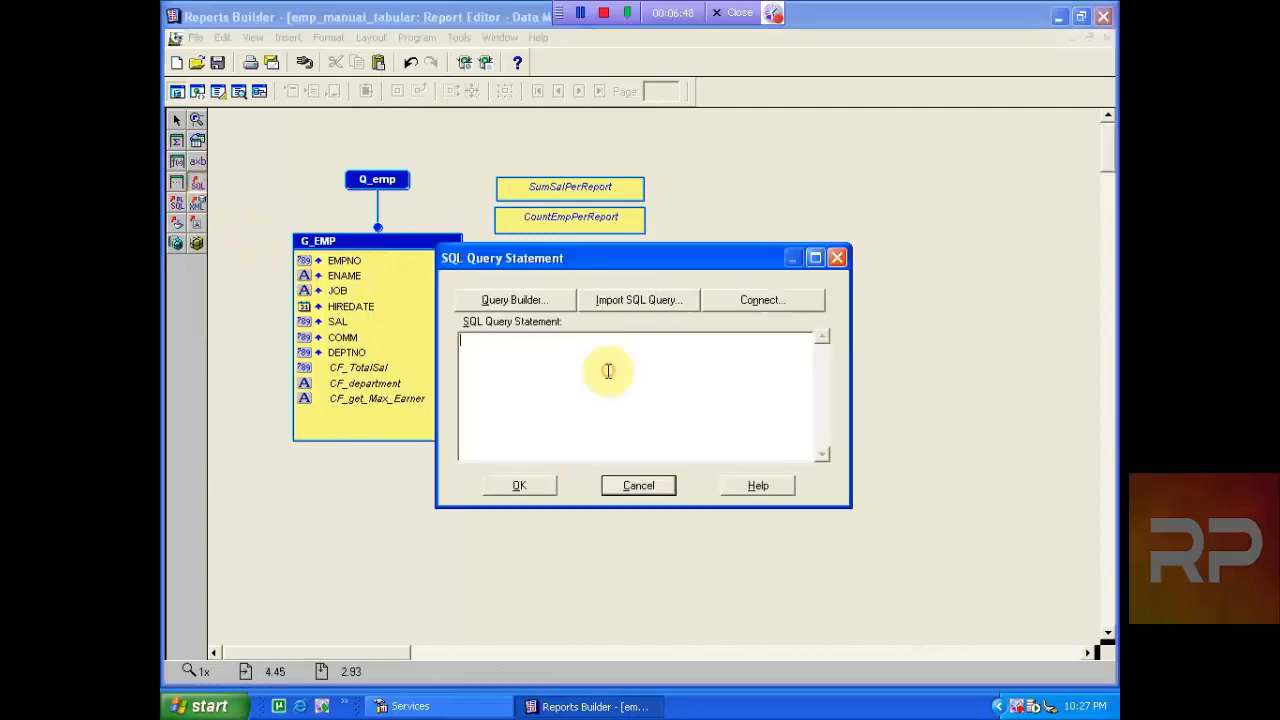
{"action": "type", "text": "lect *"}
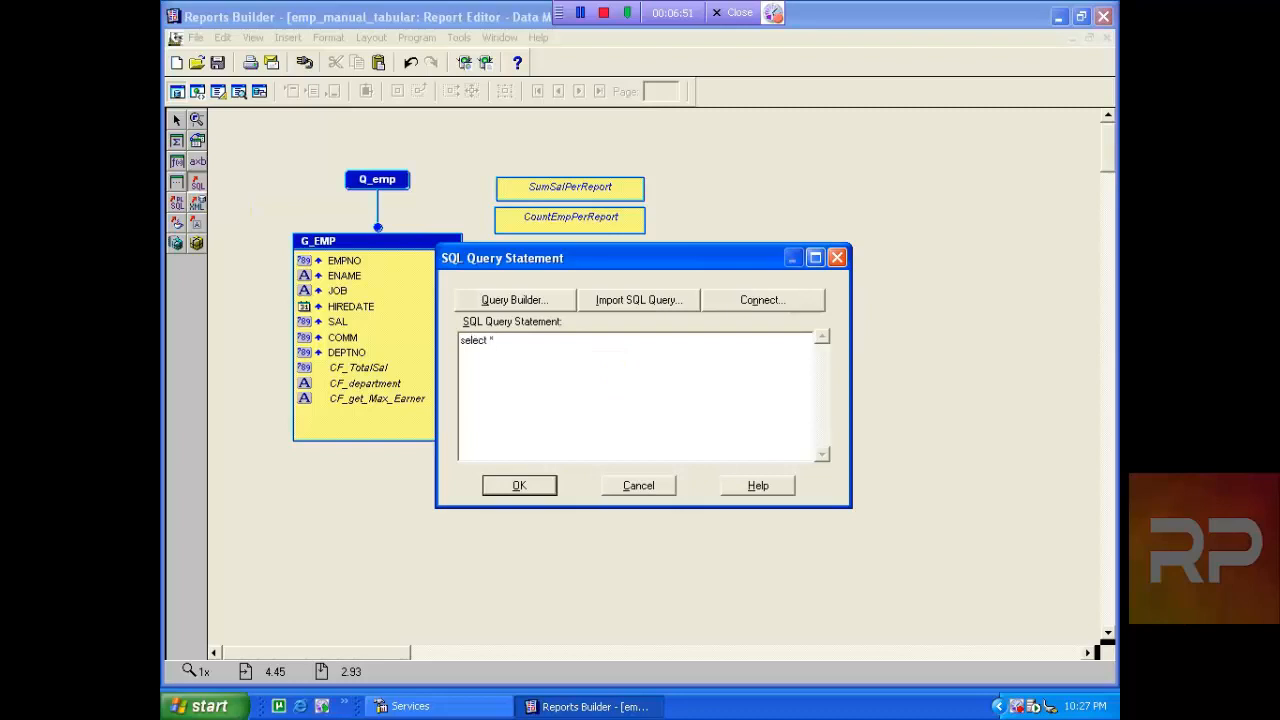
{"action": "key", "text": "Return"}
{"action": "type", "text": "from dept"}
{"action": "left_click", "coordinate": [519, 490]}
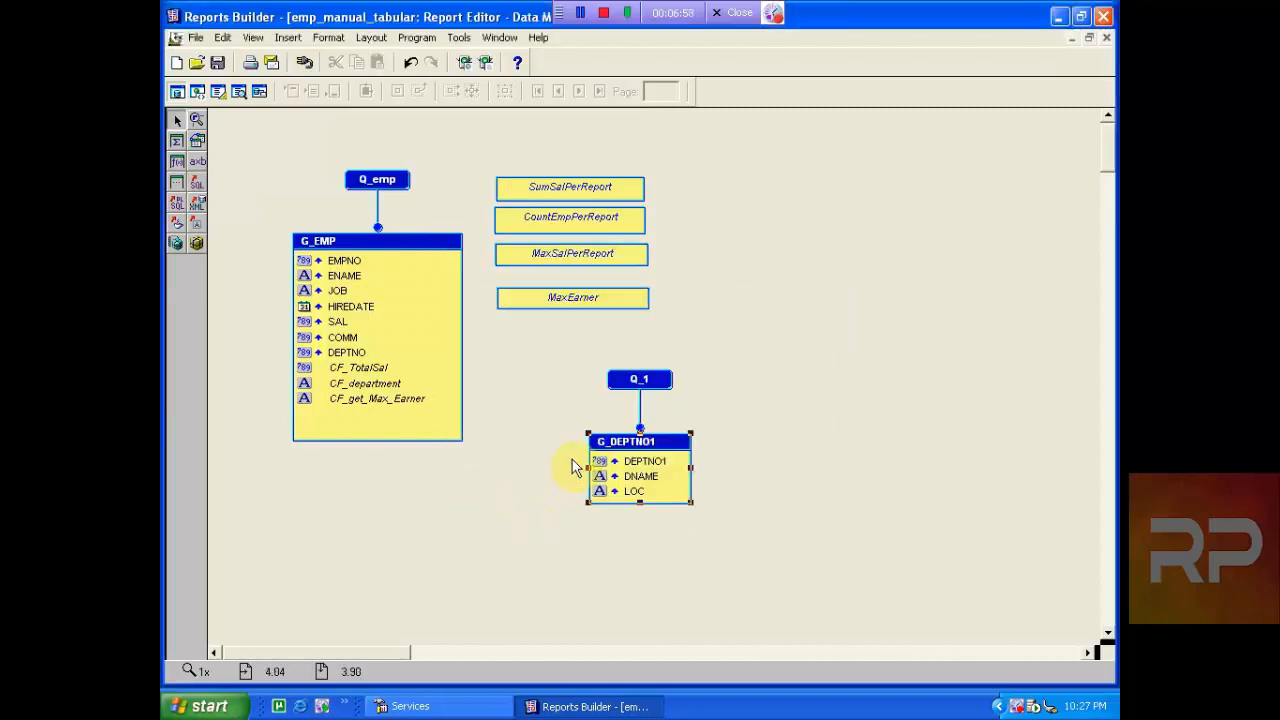
{"action": "key", "text": "Delete"}
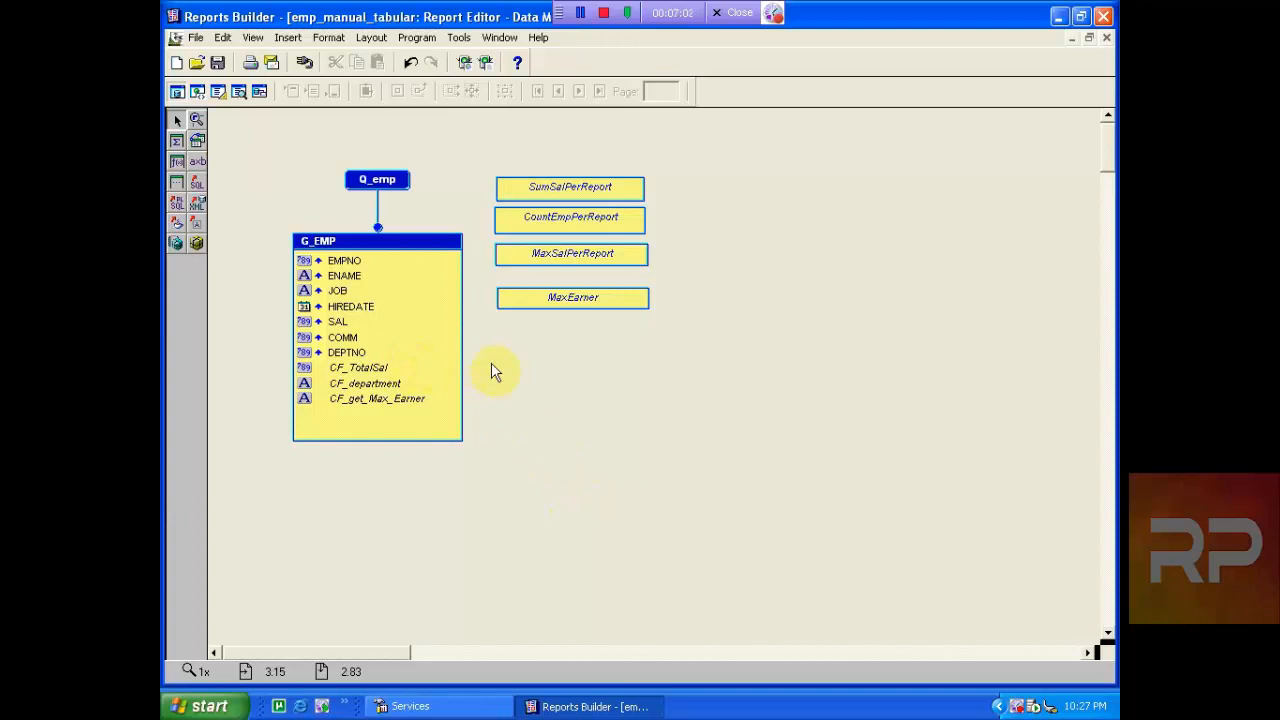
- Move the MaxEarner column directly below MaxSalPerReport in the data model
{"action": "left_click_drag", "start_coordinate": [525, 305], "coordinate": [524, 294]}
{"action": "left_click", "coordinate": [617, 451]}
- Set up a new query named Q_dept_summary in the Data Wizard, with SQL Query as its data source type
{"action": "right_click", "coordinate": [621, 457]}
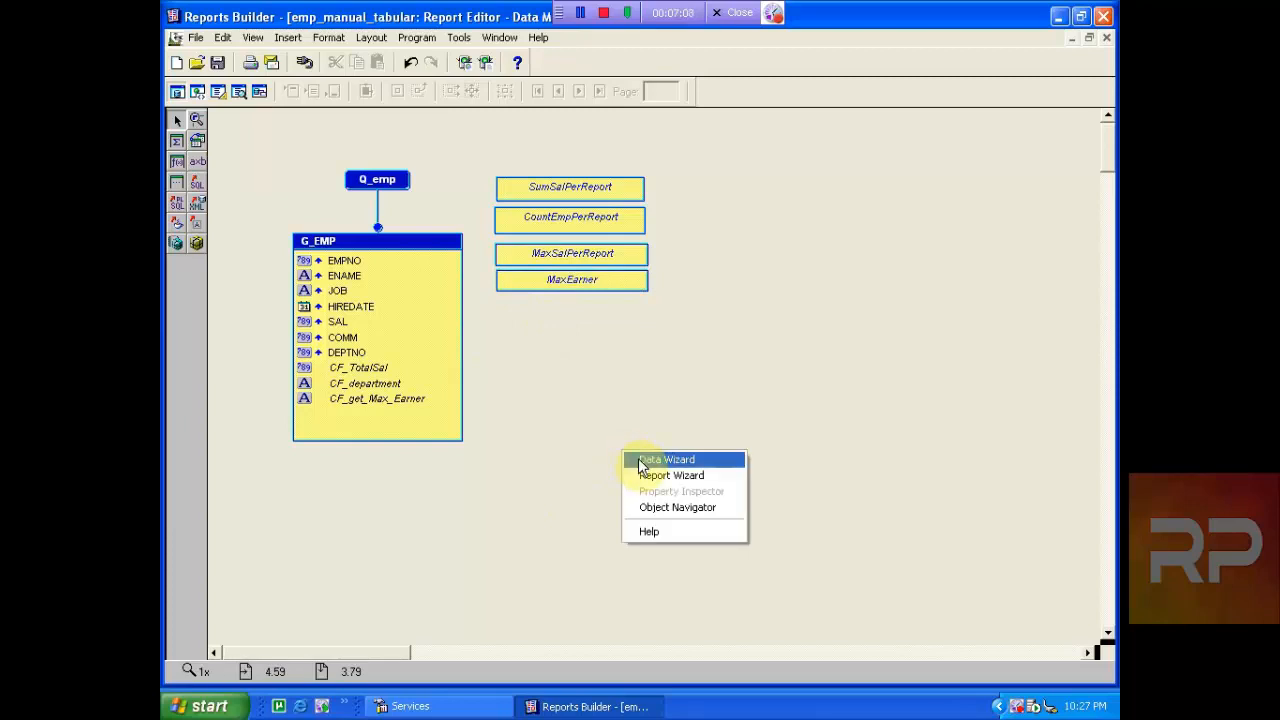
{"action": "left_click", "coordinate": [643, 461]}
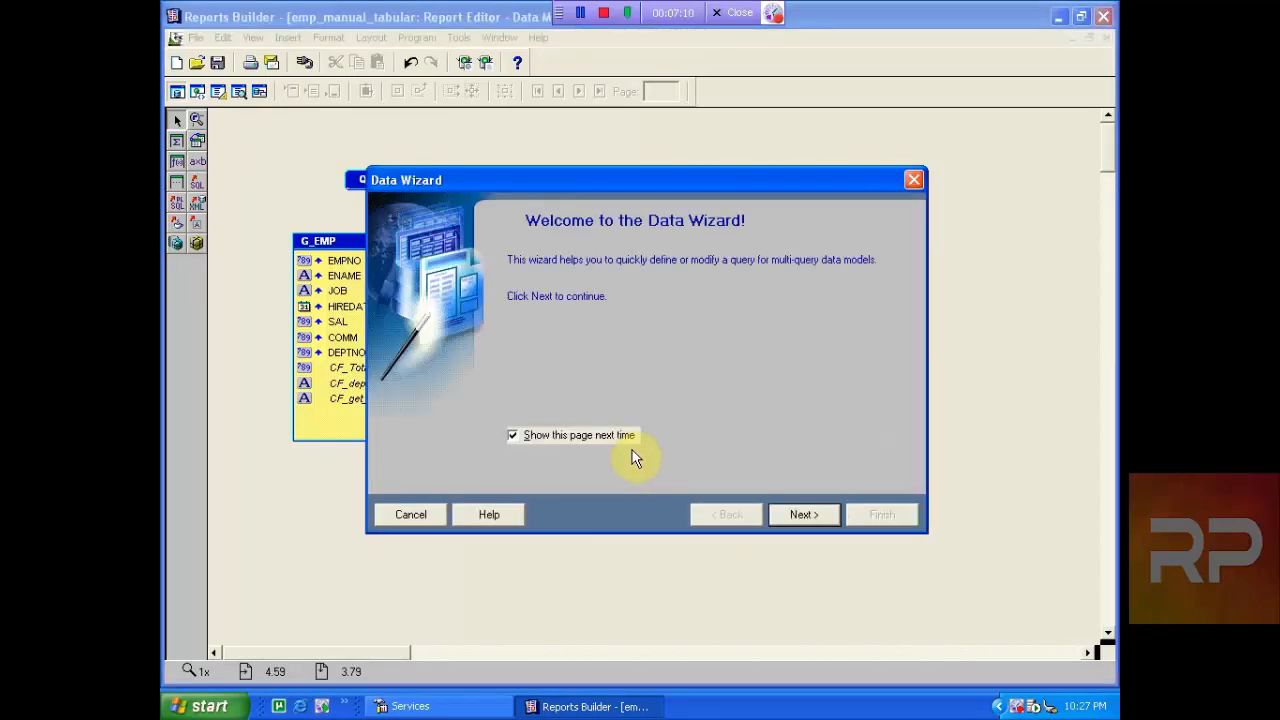
{"action": "left_click", "coordinate": [789, 512]}
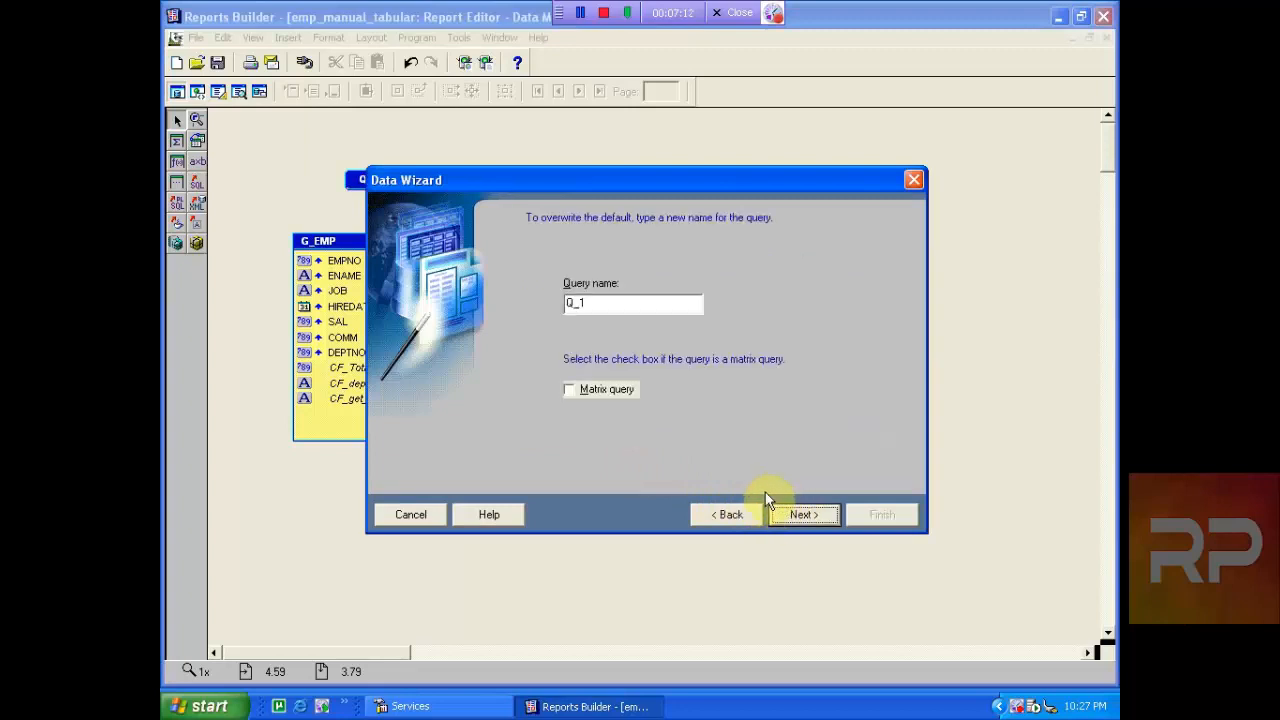
{"action": "left_click", "coordinate": [634, 307]}
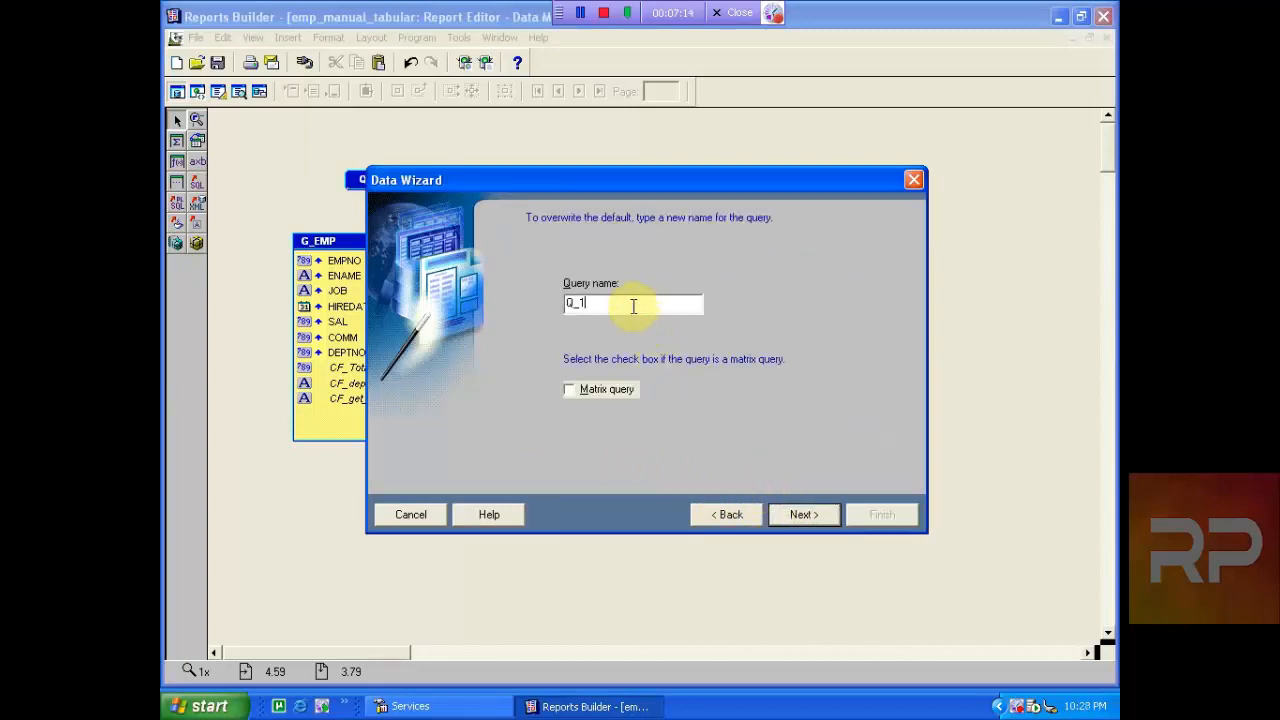
{"action": "key", "text": "BackSpace"}
{"action": "type", "text": "dept"}
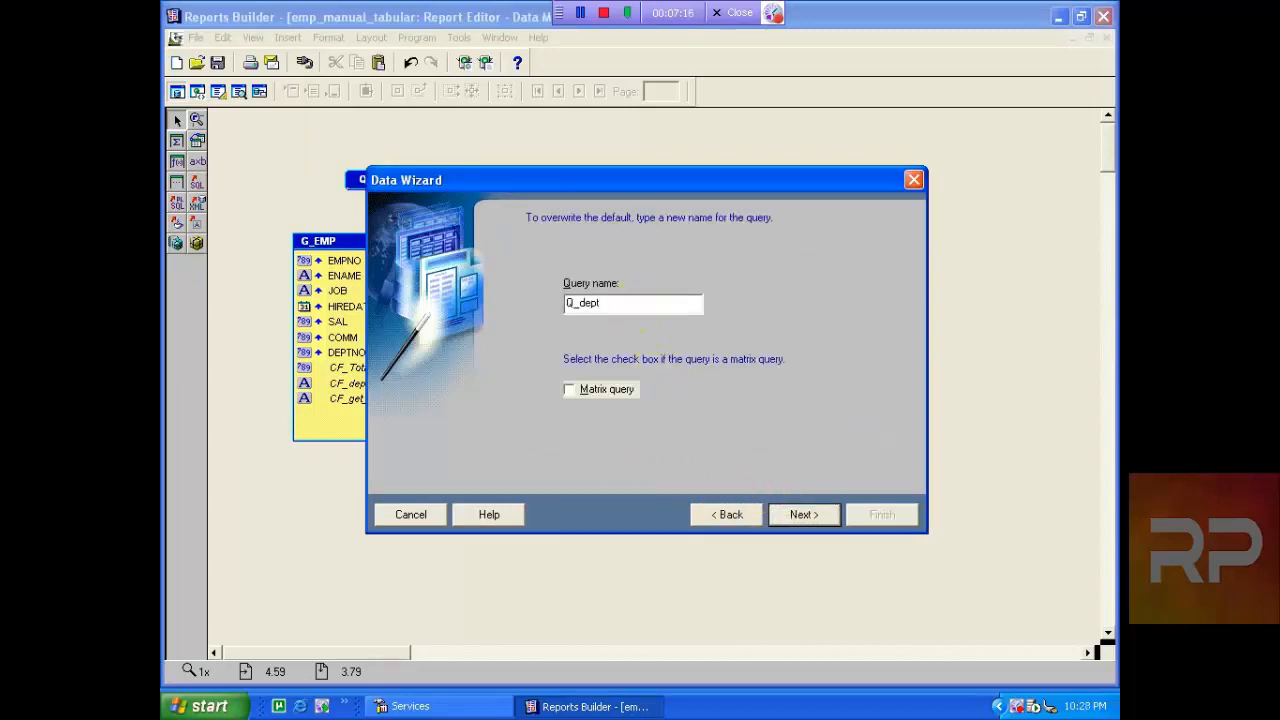
{"action": "type", "text": "summary"}
{"action": "left_click", "coordinate": [600, 302]}
{"action": "type", "text": "_"}
{"action": "left_click", "coordinate": [804, 515]}
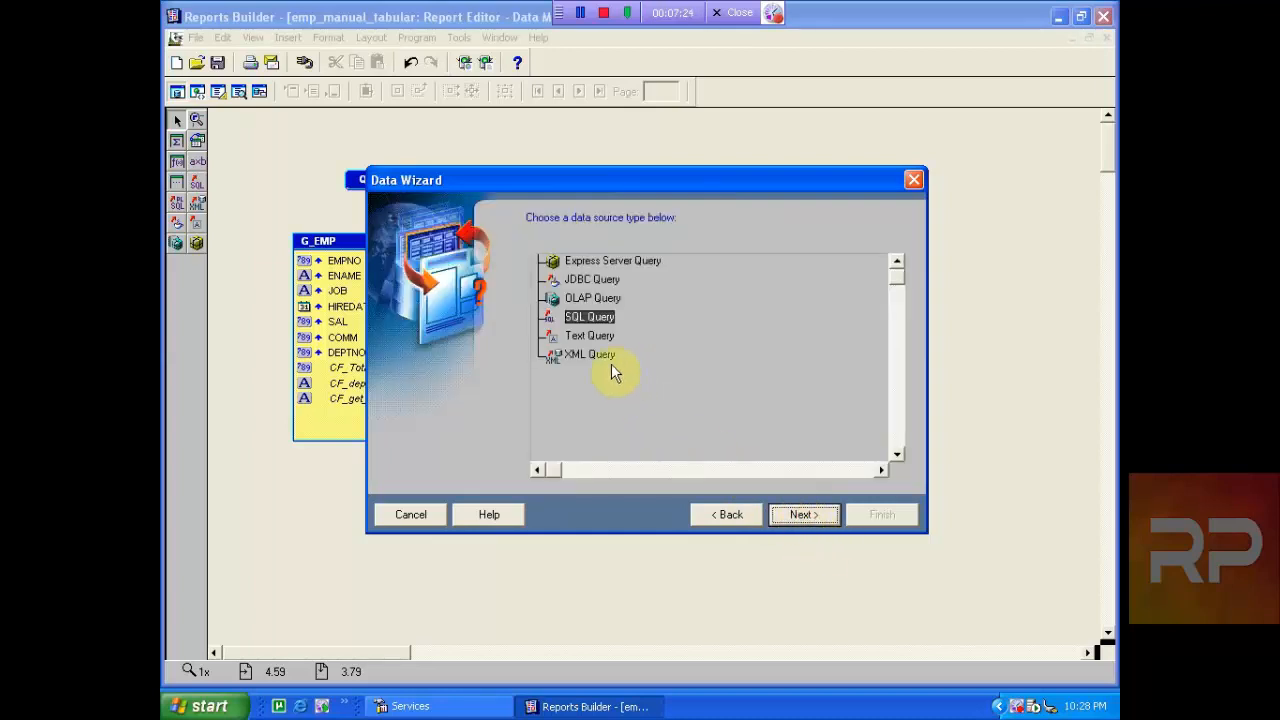
{"action": "left_click", "coordinate": [803, 519]}
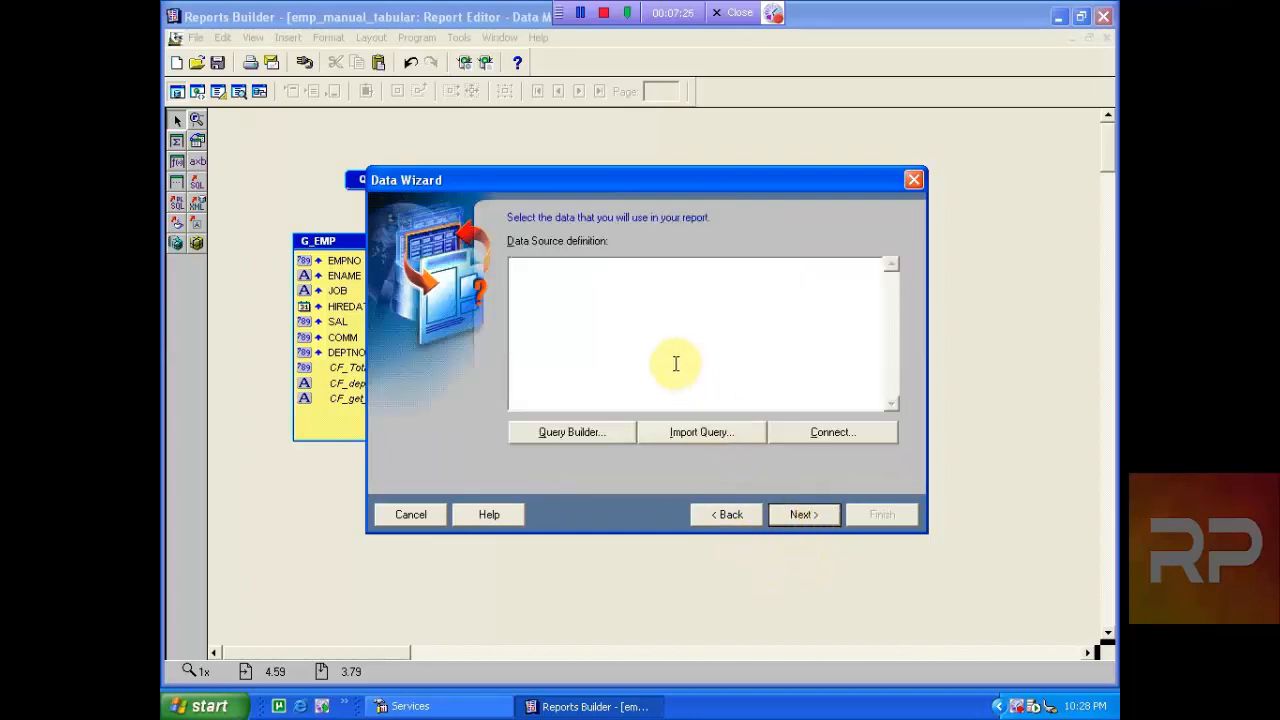
- Begin the query's SQL by selecting d.dname department, count(*) employees and sum(sal) salary, each on its own line
{"action": "left_click", "coordinate": [675, 364]}
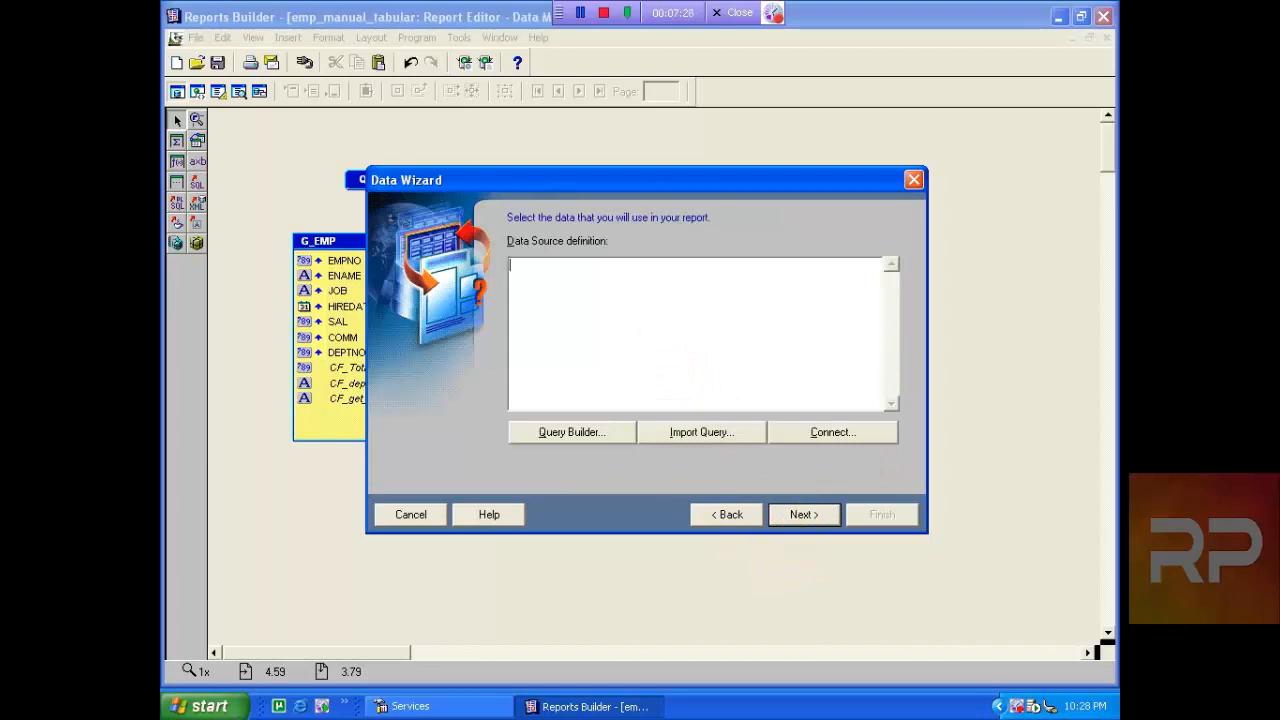
{"action": "type", "text": "select d.dname depart"}
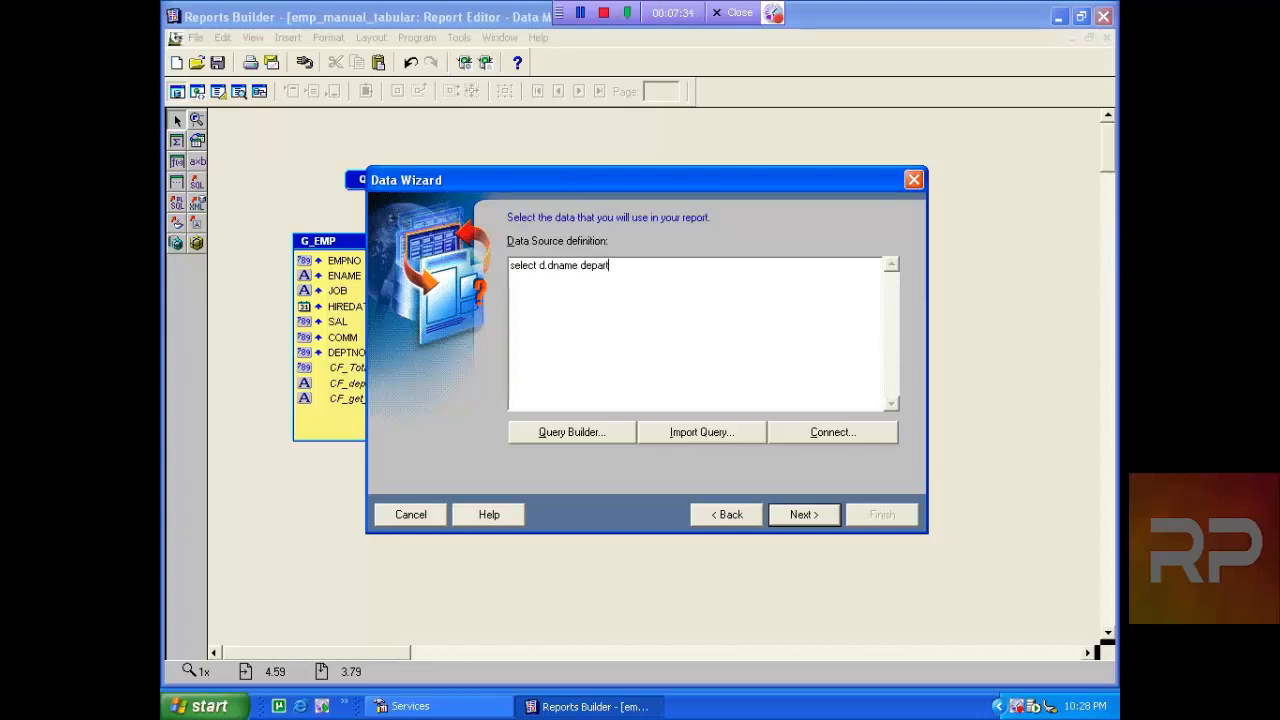
{"action": "type", "text": "ment,"}
{"action": "key", "text": "Return"}
{"action": "type", "text": "count("}
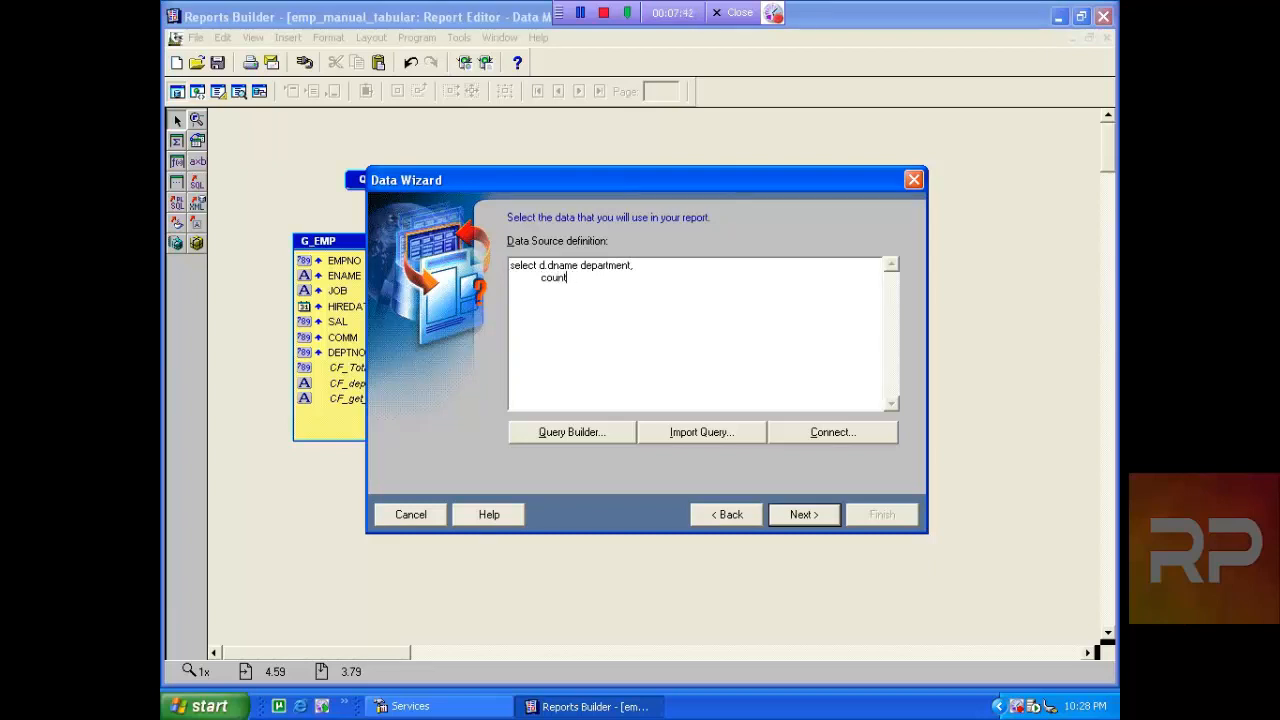
{"action": "type", "text": "*) employees,"}
{"action": "key", "text": "Return"}
{"action": "type", "text": "sum(sal) salary,"}
{"action": "key", "text": "Return"}
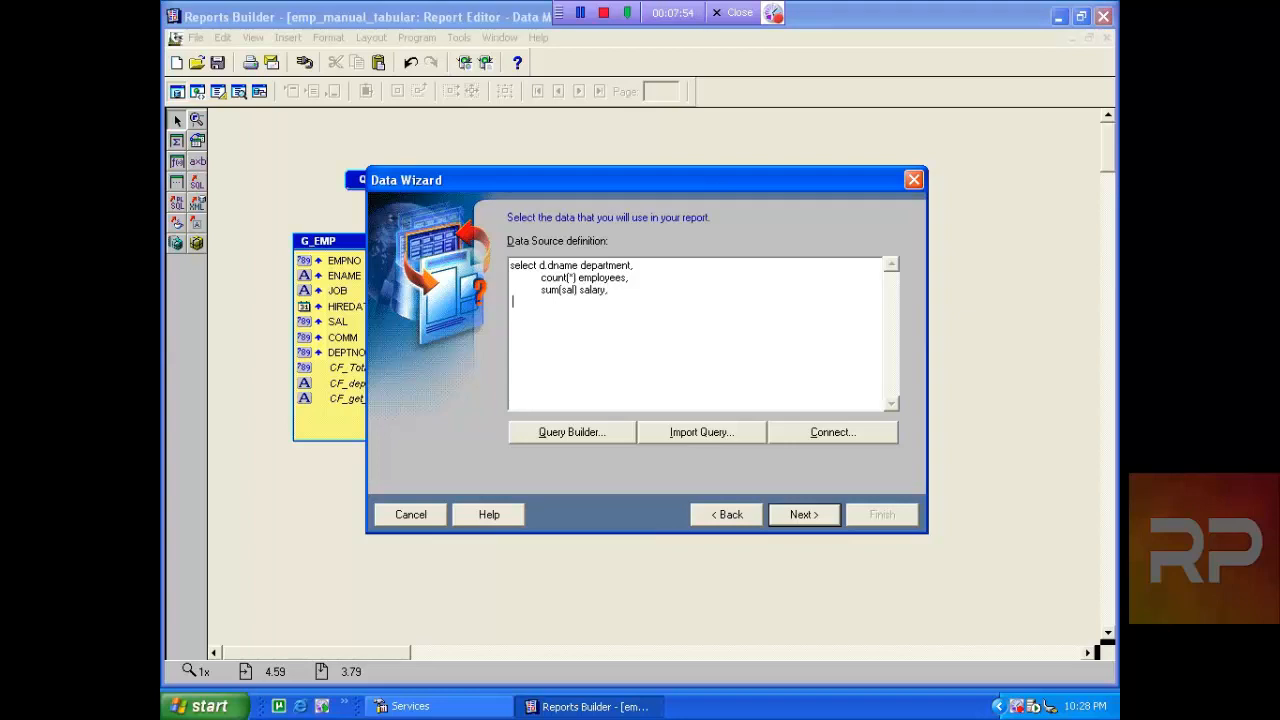
- Extend the SQL with avg(sal) average, max(sal) maximum and min(sal) minimum, from emp e ,dept d
{"action": "type", "text": "avg(sal) average,"}
{"action": "key", "text": "Return"}
{"action": "type", "text": "max(sal"}
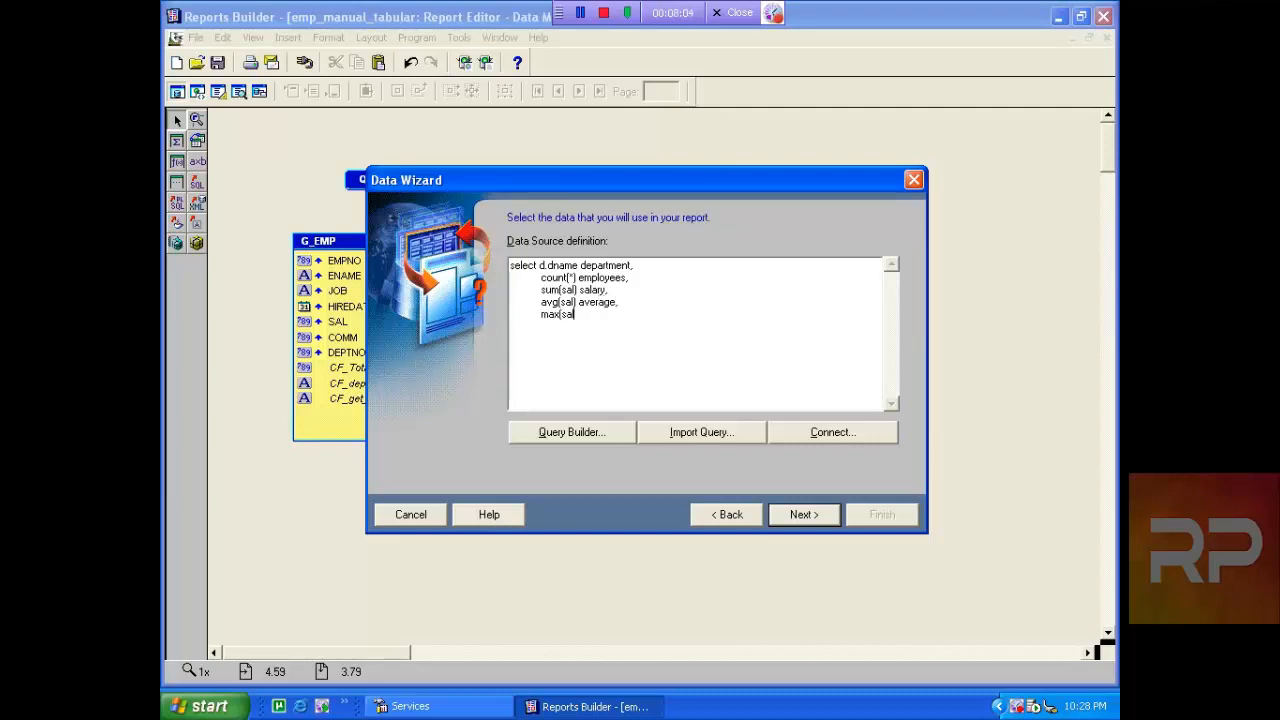
{"action": "type", "text": ") mz"}
{"action": "key", "text": "BackSpace"}
{"action": "type", "text": "aximum,"}
{"action": "key", "text": "Return"}
{"action": "type", "text": "min(sal) m"}
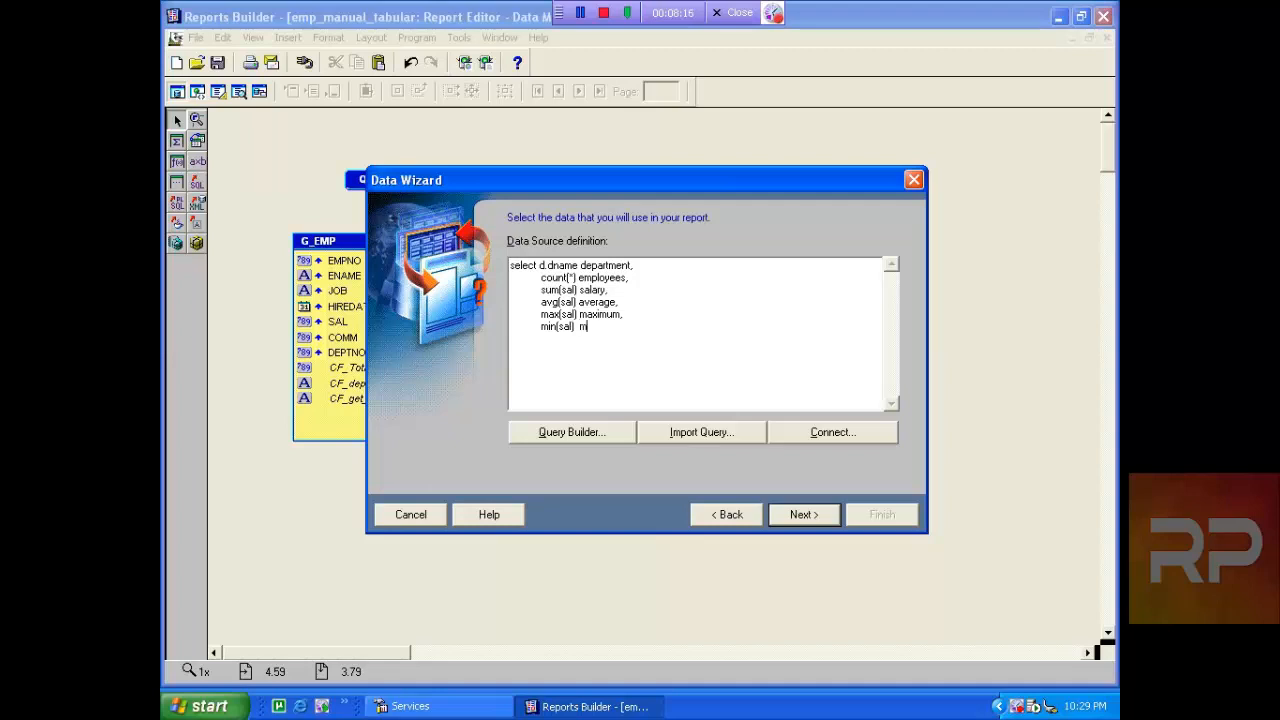
{"action": "type", "text": "inimum from    emp e ,dept d whe"}
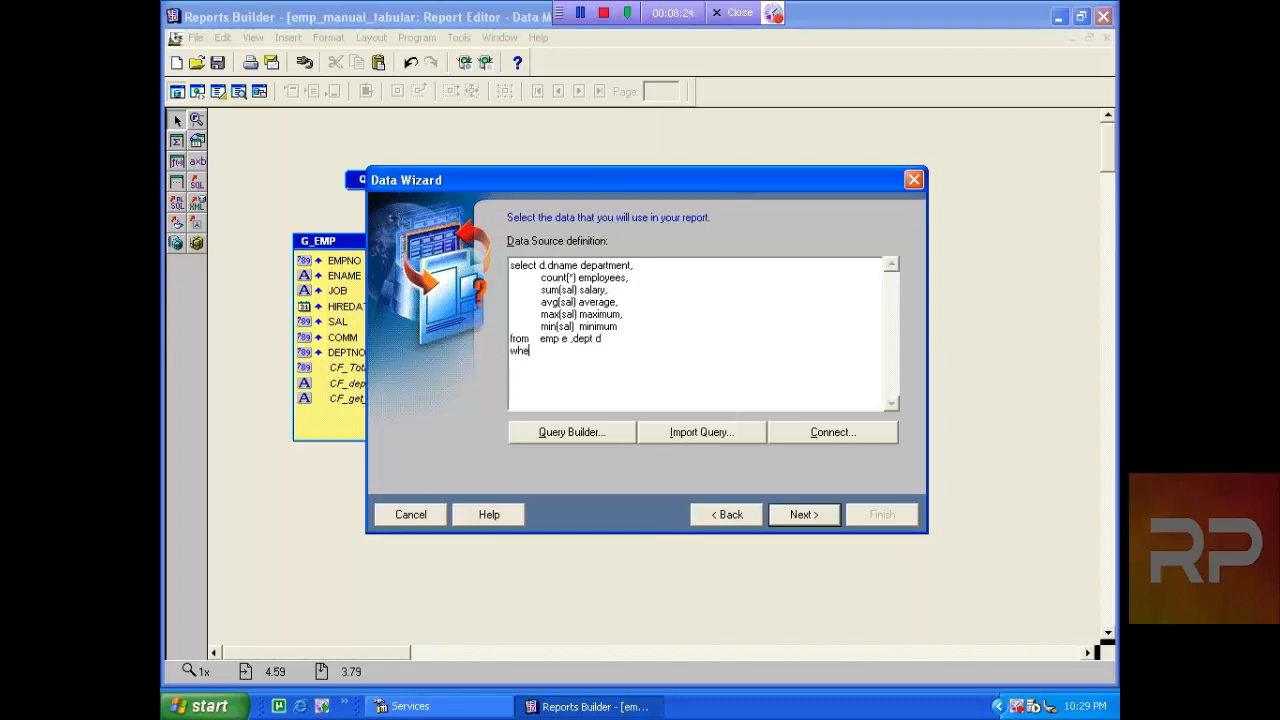
- Finish the SQL with where e.deptno=d.deptno and group by d.dname, and accept the data source definition
{"action": "type", "text": "re e.deptno=d.deptno"}
{"action": "key", "text": "Return"}
{"action": "type", "text": "group by d"}
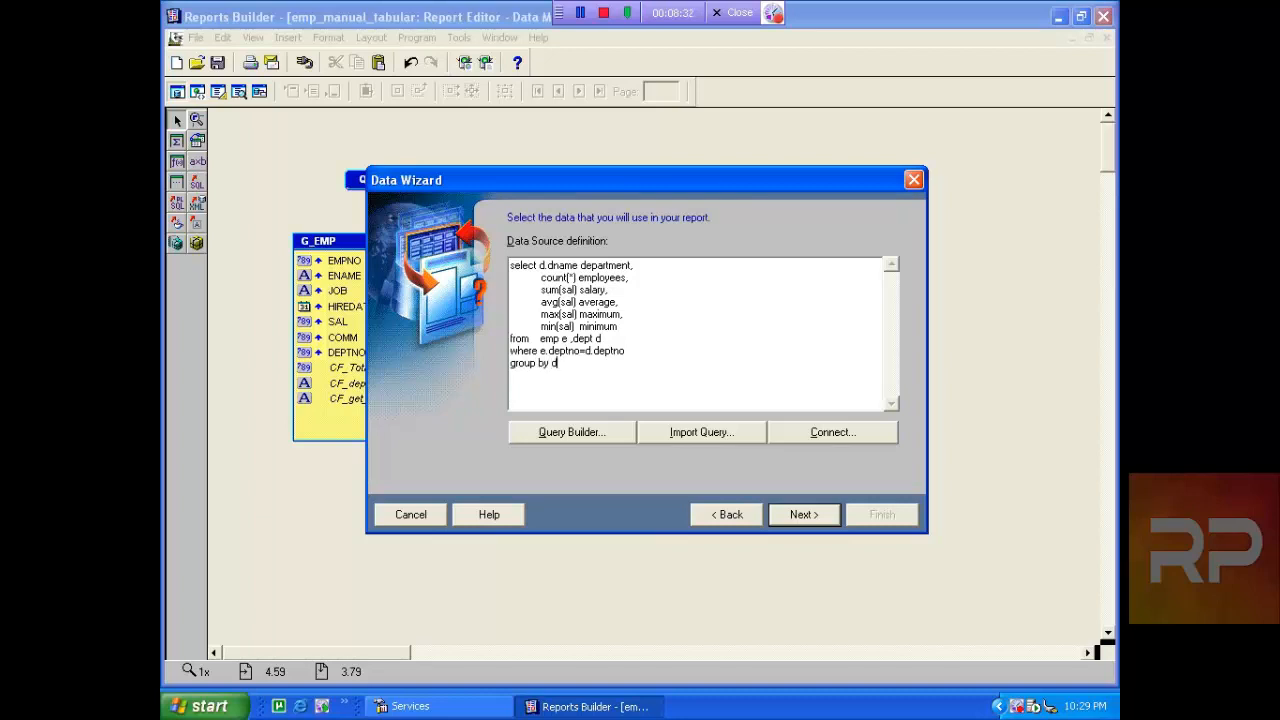
{"action": "type", "text": ".dname"}
{"action": "left_click", "coordinate": [798, 514]}
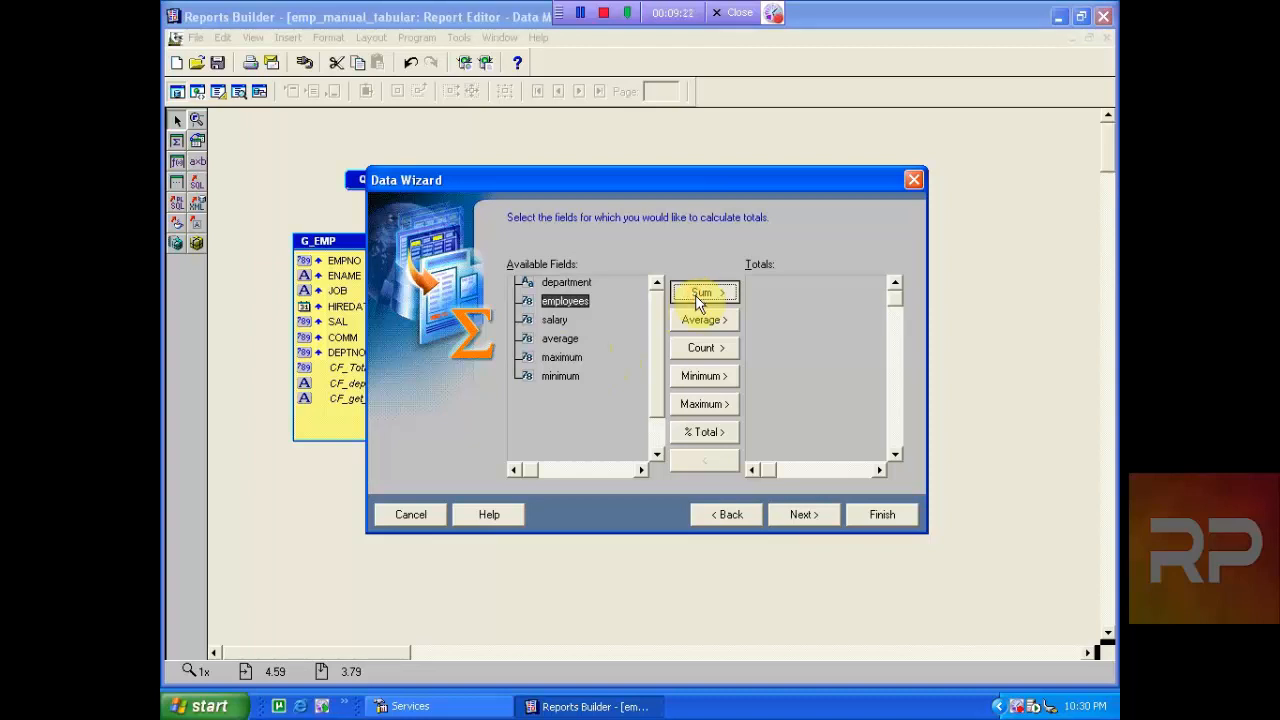
- Add Sum totals for the employees and salary fields and finish the Data Wizard
{"action": "left_click", "coordinate": [699, 292]}
{"action": "left_click", "coordinate": [556, 319]}
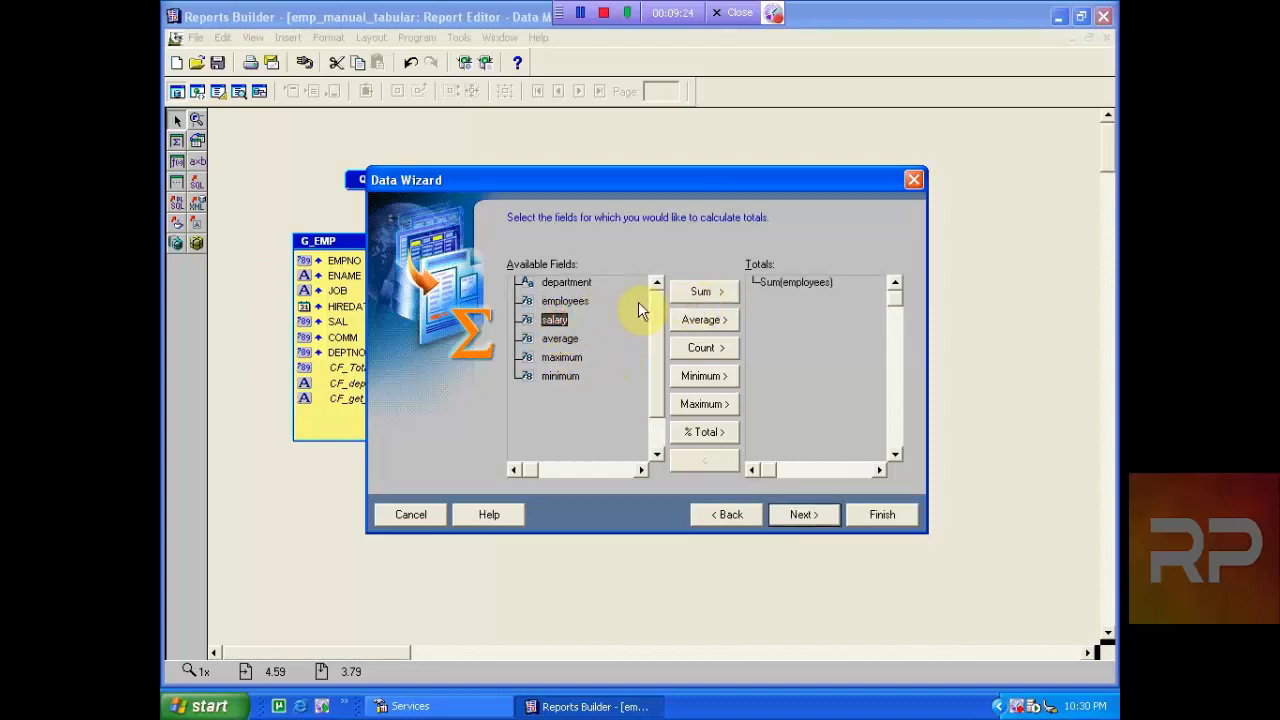
{"action": "left_click", "coordinate": [691, 297]}
{"action": "left_click", "coordinate": [814, 513]}
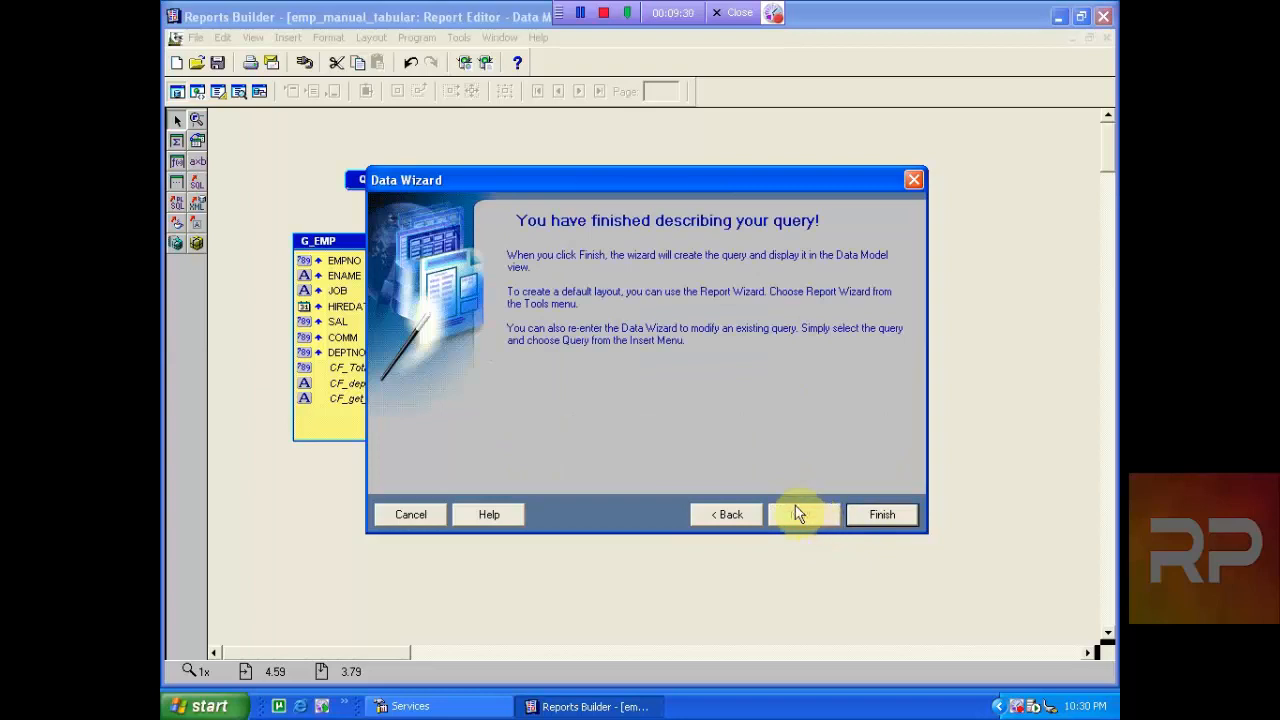
{"action": "left_click", "coordinate": [741, 511]}
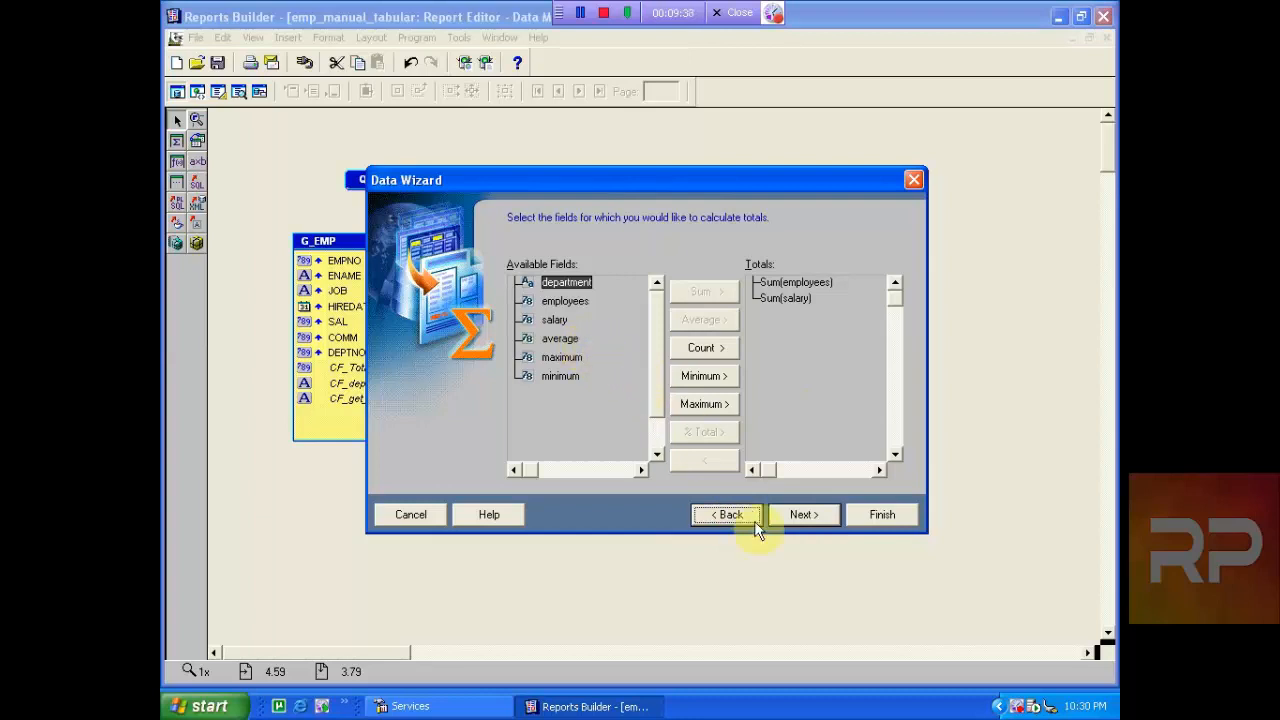
{"action": "left_click", "coordinate": [800, 516]}
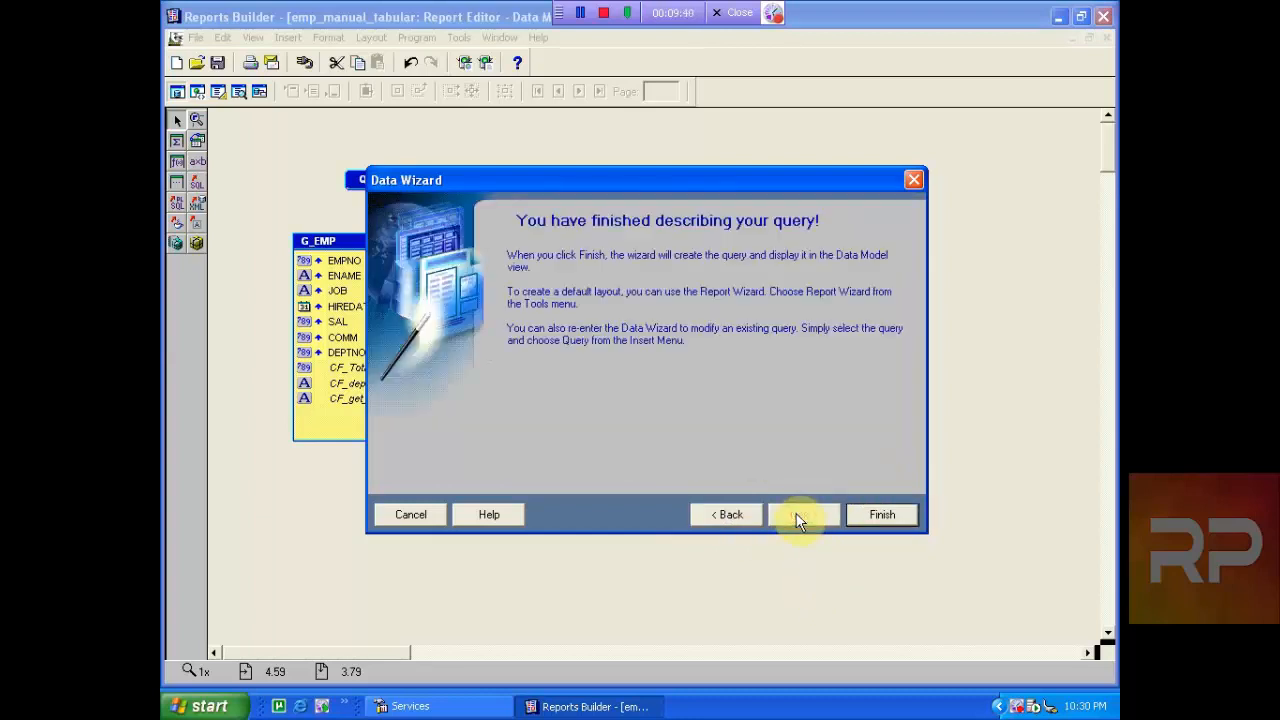
{"action": "left_click", "coordinate": [867, 524]}
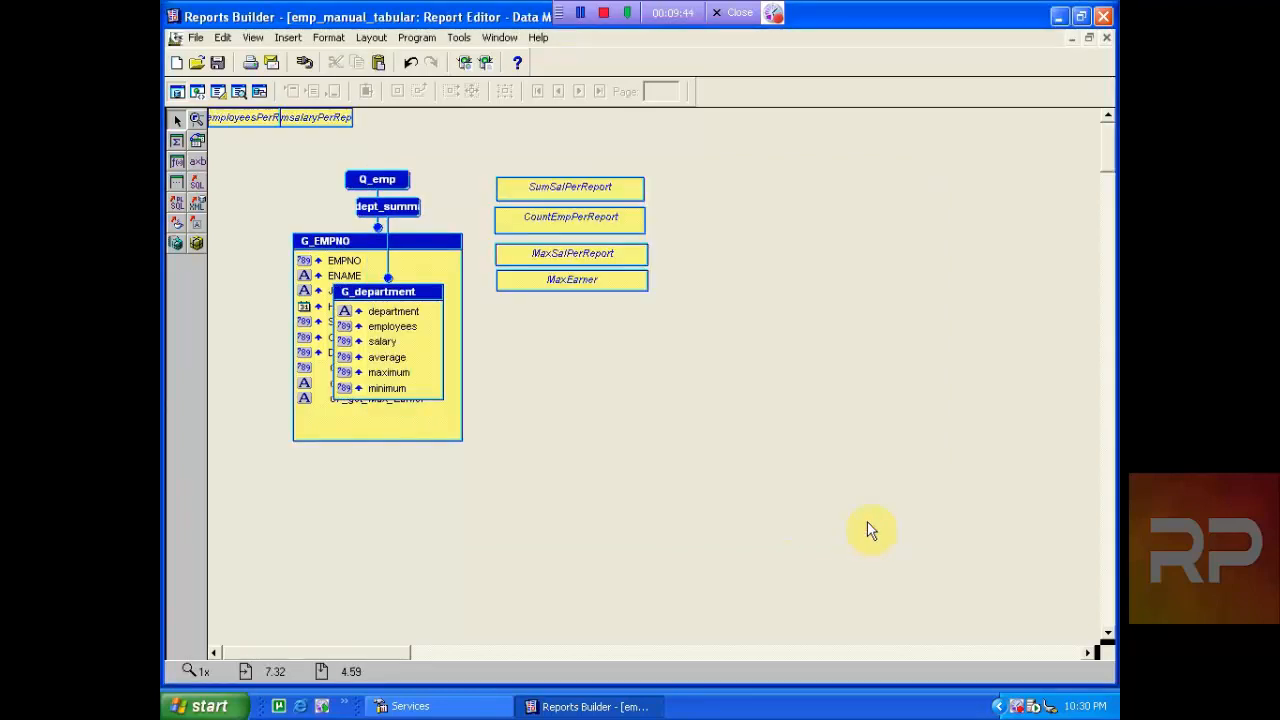
- Move the Q_dept_summary query, its G_department group and the two new sum columns into free space beside the report-level columns
{"action": "left_click_drag", "start_coordinate": [403, 303], "coordinate": [757, 373]}
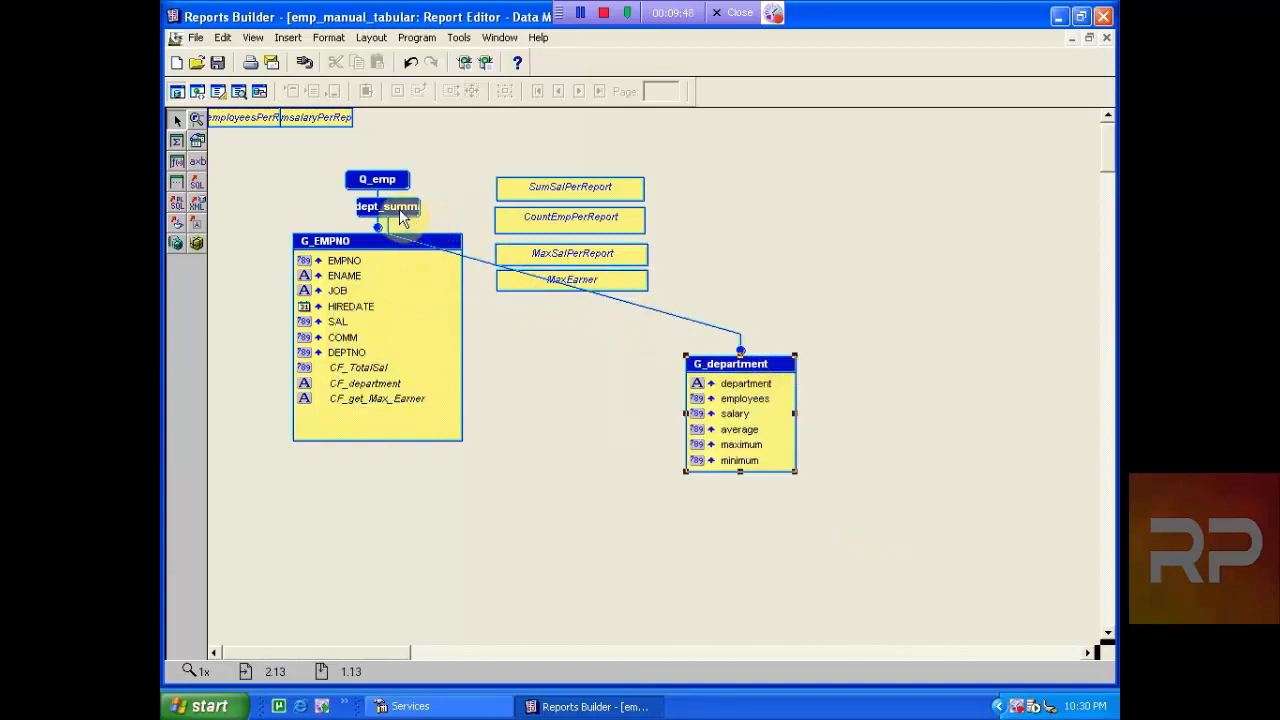
{"action": "left_click_drag", "start_coordinate": [405, 212], "coordinate": [793, 292]}
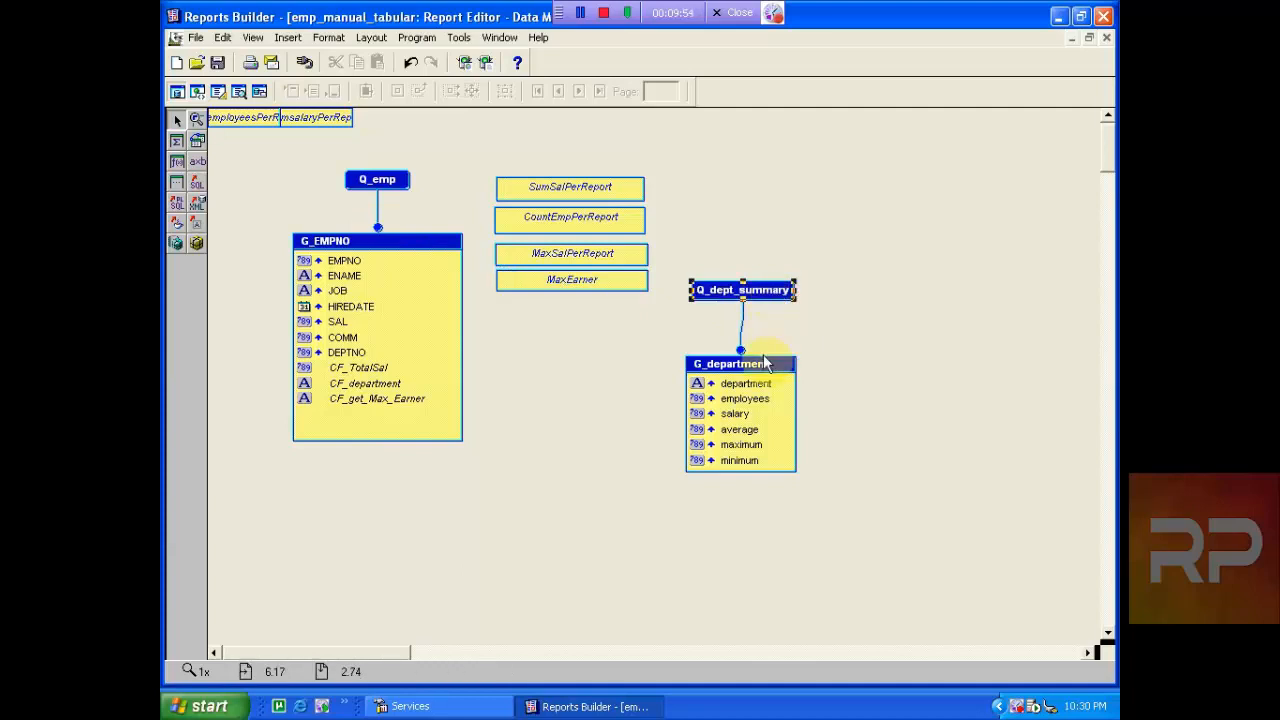
{"action": "left_click_drag", "start_coordinate": [760, 366], "coordinate": [764, 338]}
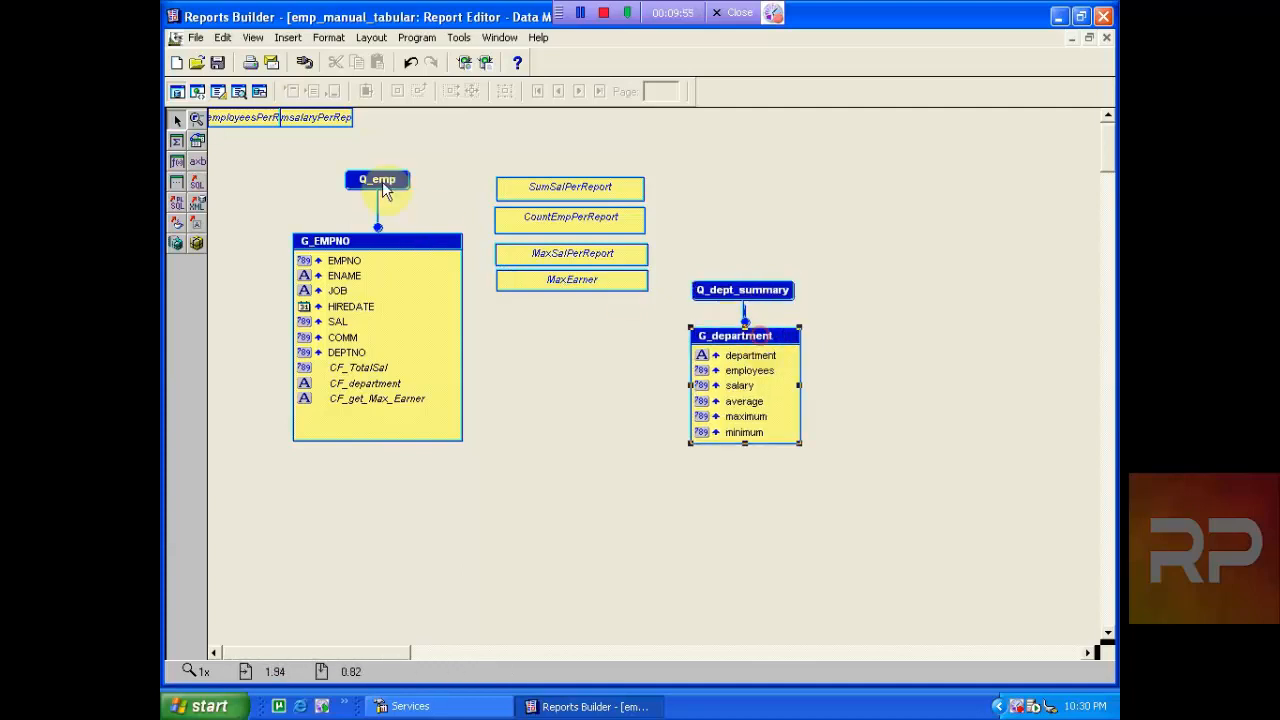
{"action": "left_click", "coordinate": [263, 120]}
{"action": "left_click", "coordinate": [322, 122], "text": "shift"}
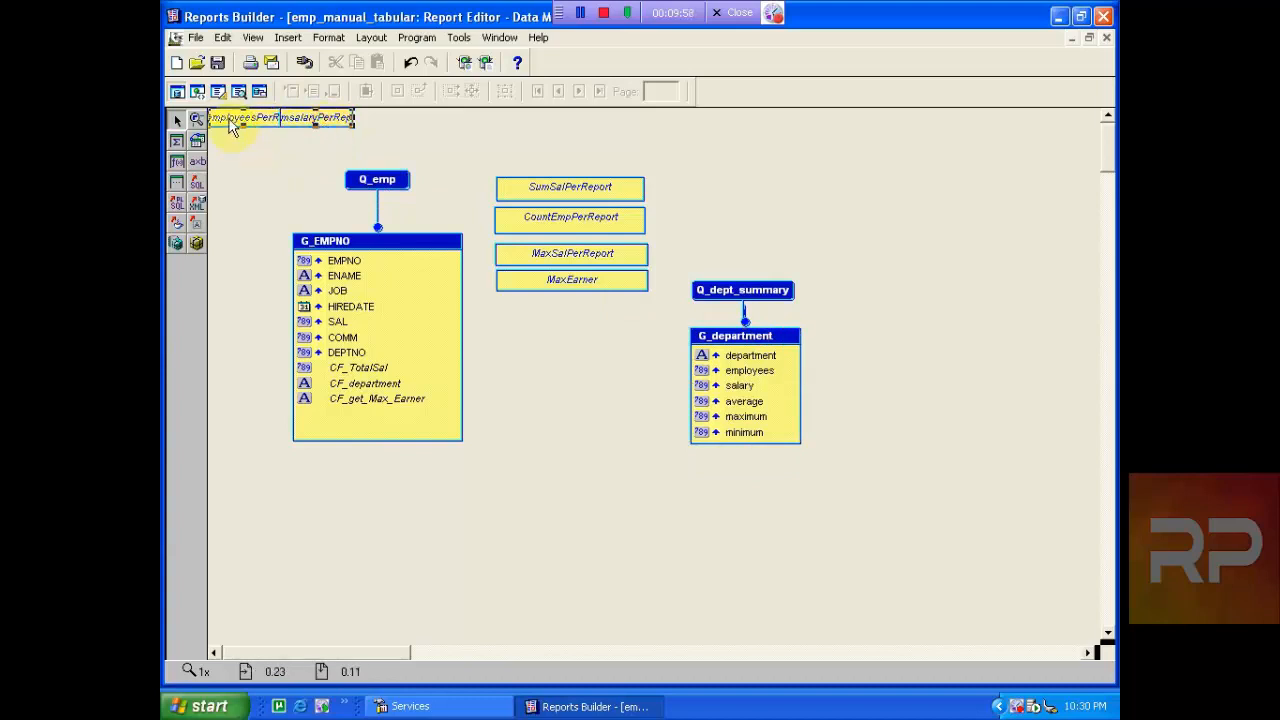
{"action": "left_click_drag", "start_coordinate": [240, 119], "coordinate": [726, 245]}
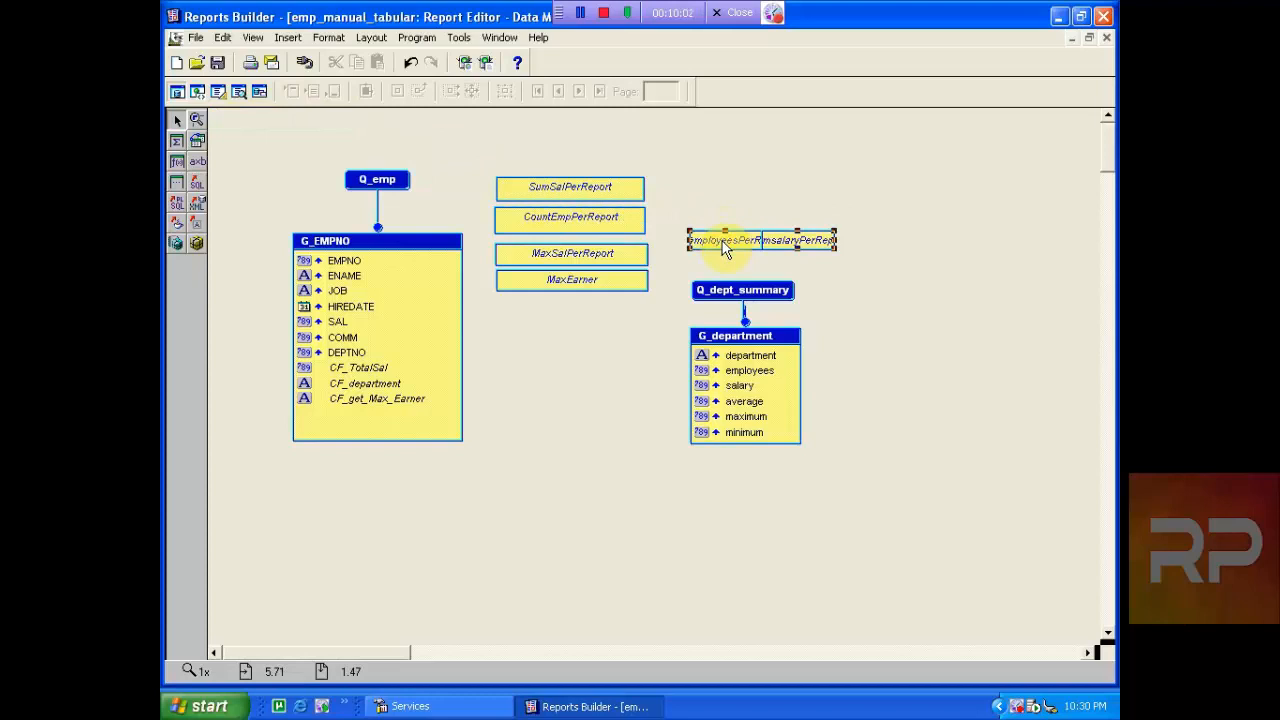
- Review the report-level summary columns and the Q_dept_summary query with its group and total columns in the data model
{"action": "left_click", "coordinate": [598, 189]}
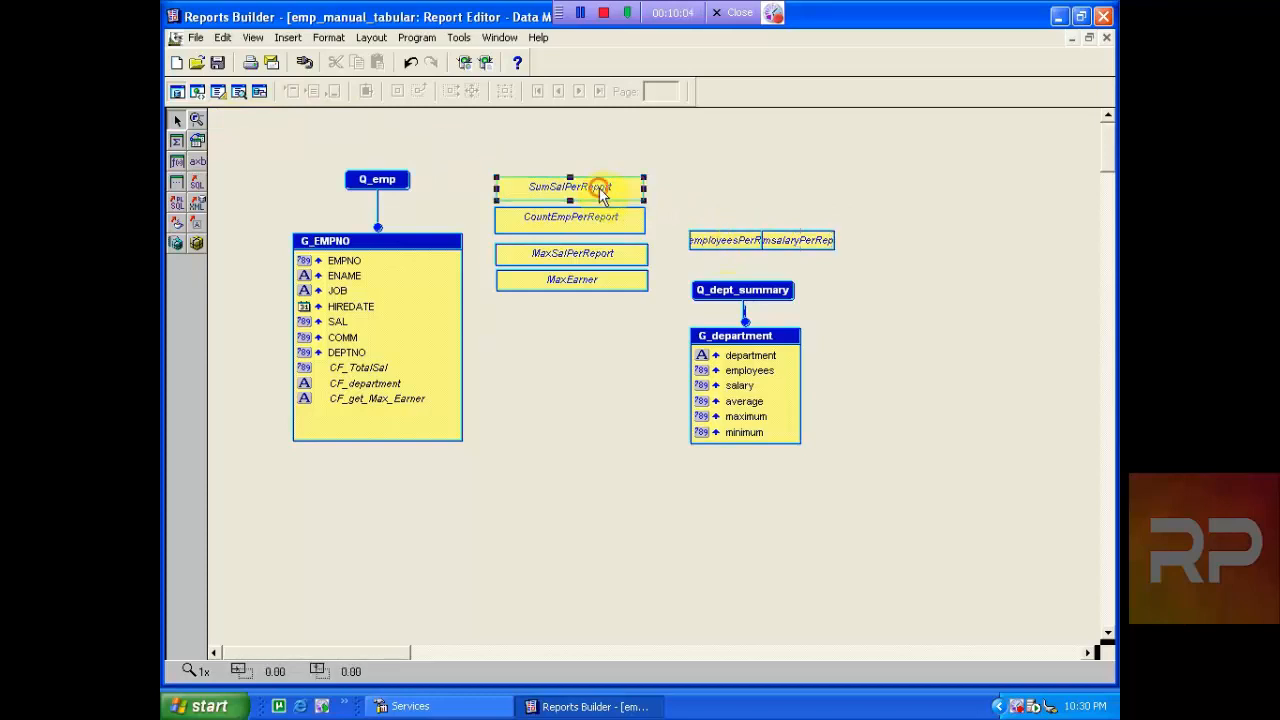
{"action": "left_click", "coordinate": [574, 226]}
{"action": "left_click", "coordinate": [572, 252]}
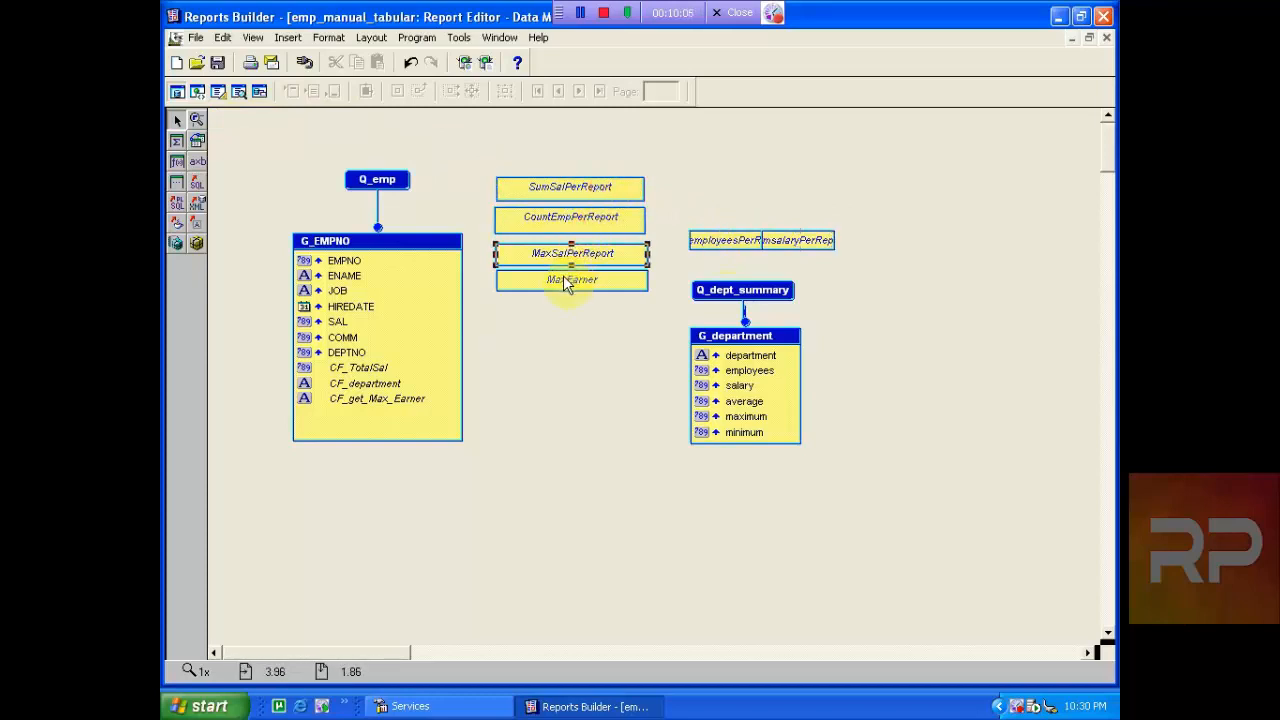
{"action": "left_click", "coordinate": [573, 277]}
{"action": "left_click", "coordinate": [570, 252]}
{"action": "left_click", "coordinate": [579, 223]}
{"action": "left_click", "coordinate": [584, 191]}
{"action": "left_click_drag", "start_coordinate": [471, 166], "coordinate": [682, 247]}
{"action": "left_click", "coordinate": [752, 290]}
{"action": "left_click", "coordinate": [740, 243]}
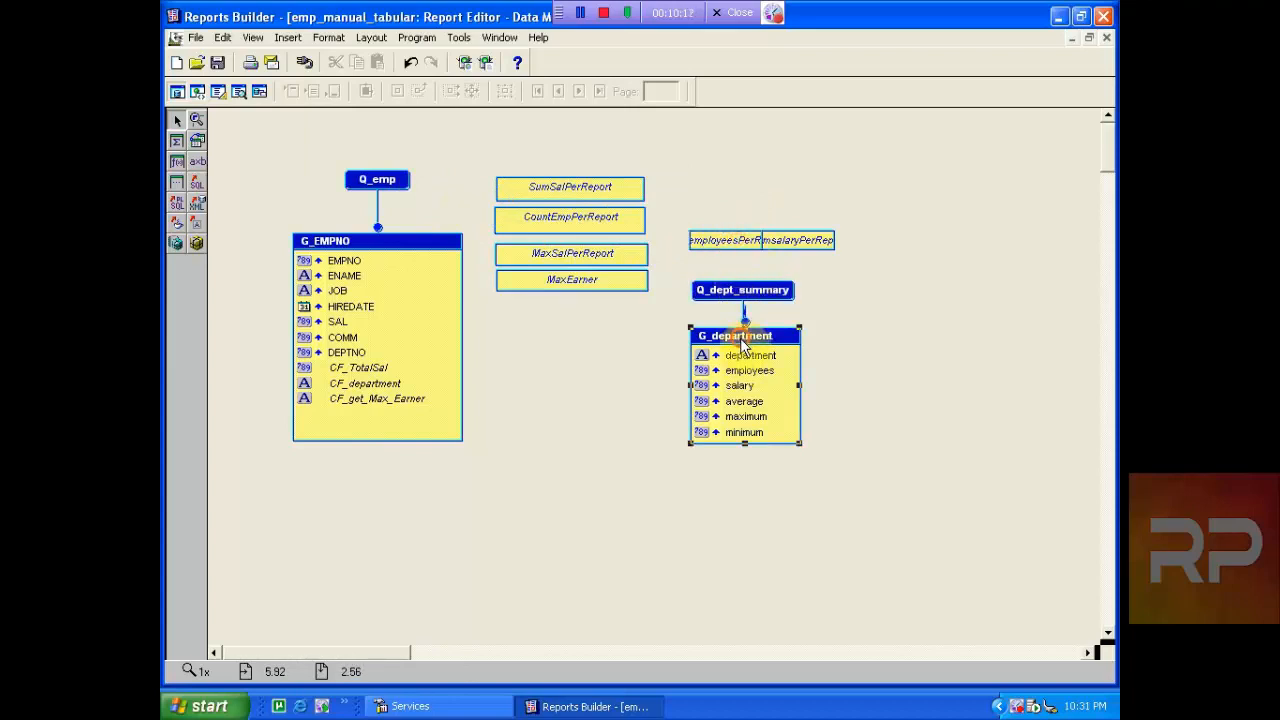
{"action": "left_click", "coordinate": [745, 290]}
{"action": "left_click", "coordinate": [786, 243]}
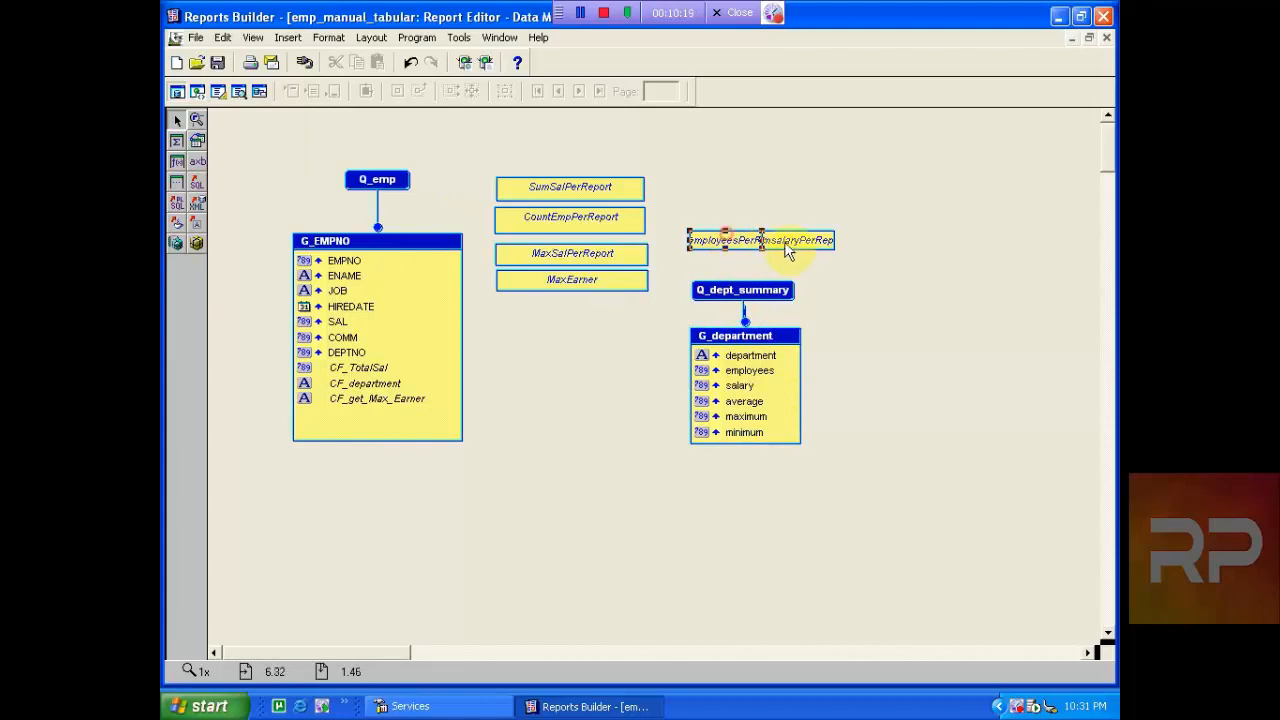
{"action": "right_click", "coordinate": [528, 495]}
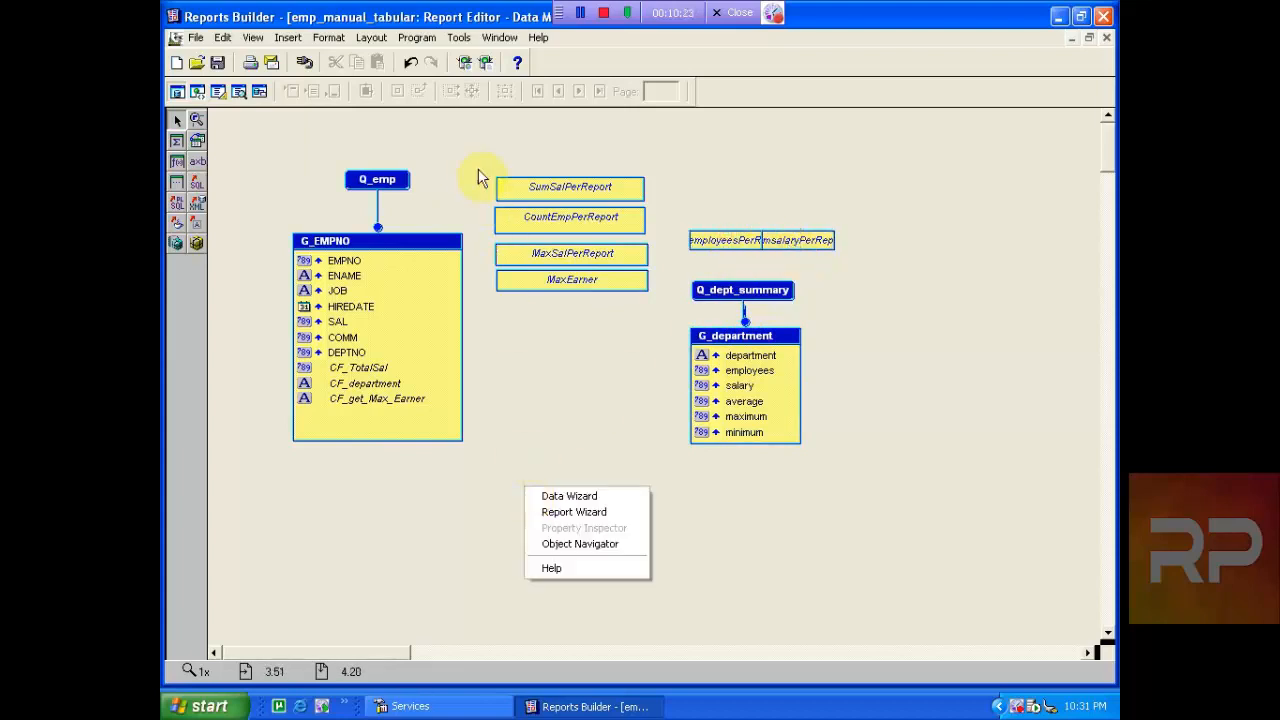
{"action": "left_click", "coordinate": [394, 135]}
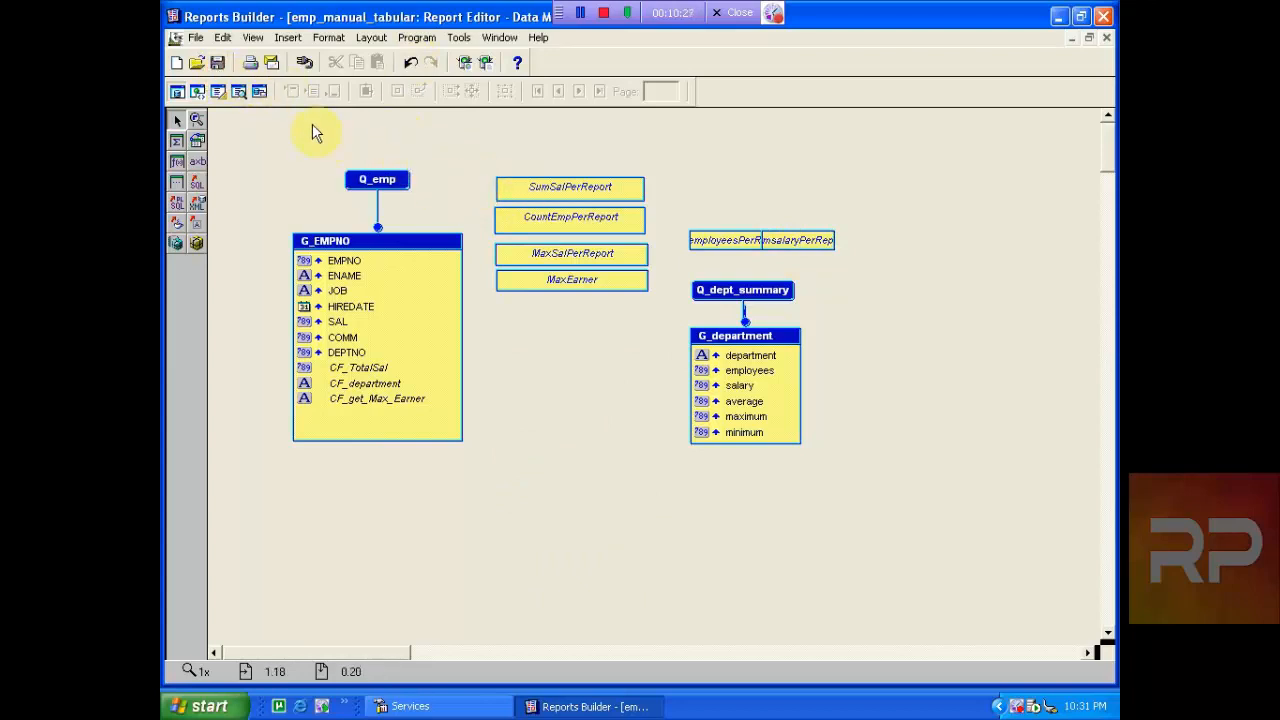
- Look over the header and main sections of the paper layout and open the trailer section
{"action": "left_click", "coordinate": [224, 90]}
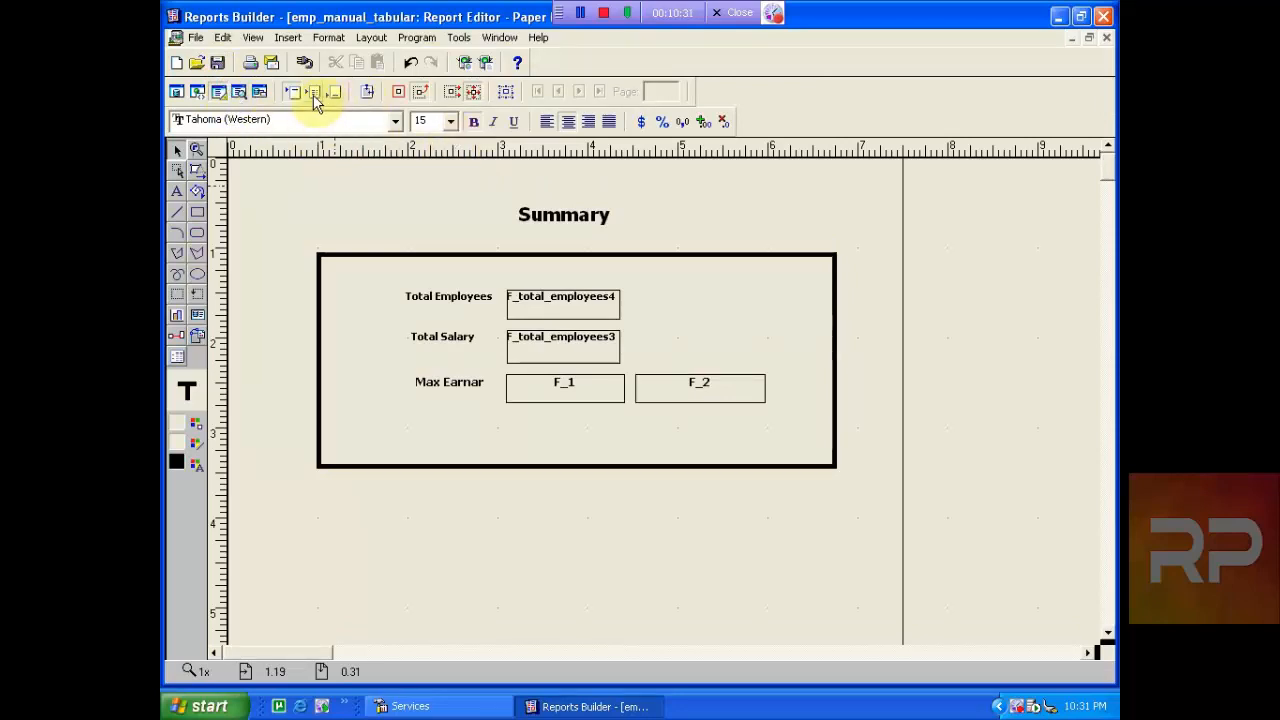
{"action": "left_click", "coordinate": [314, 96]}
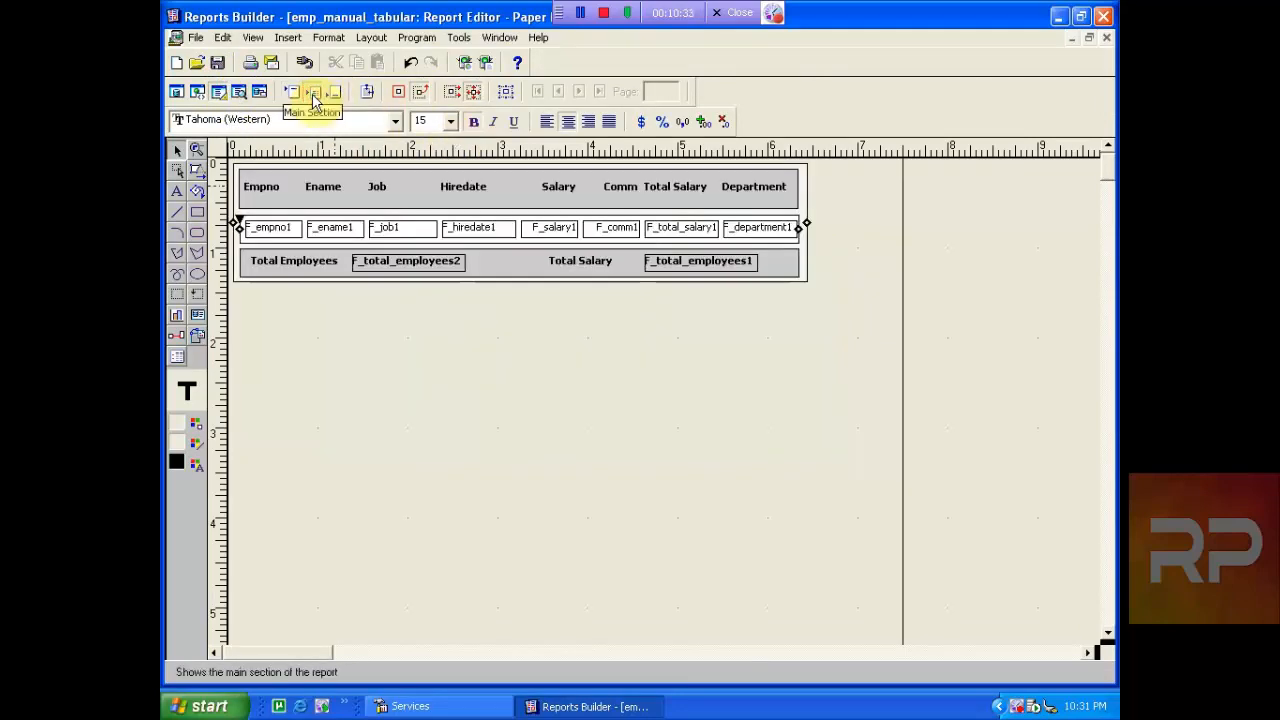
{"action": "left_click", "coordinate": [299, 95]}
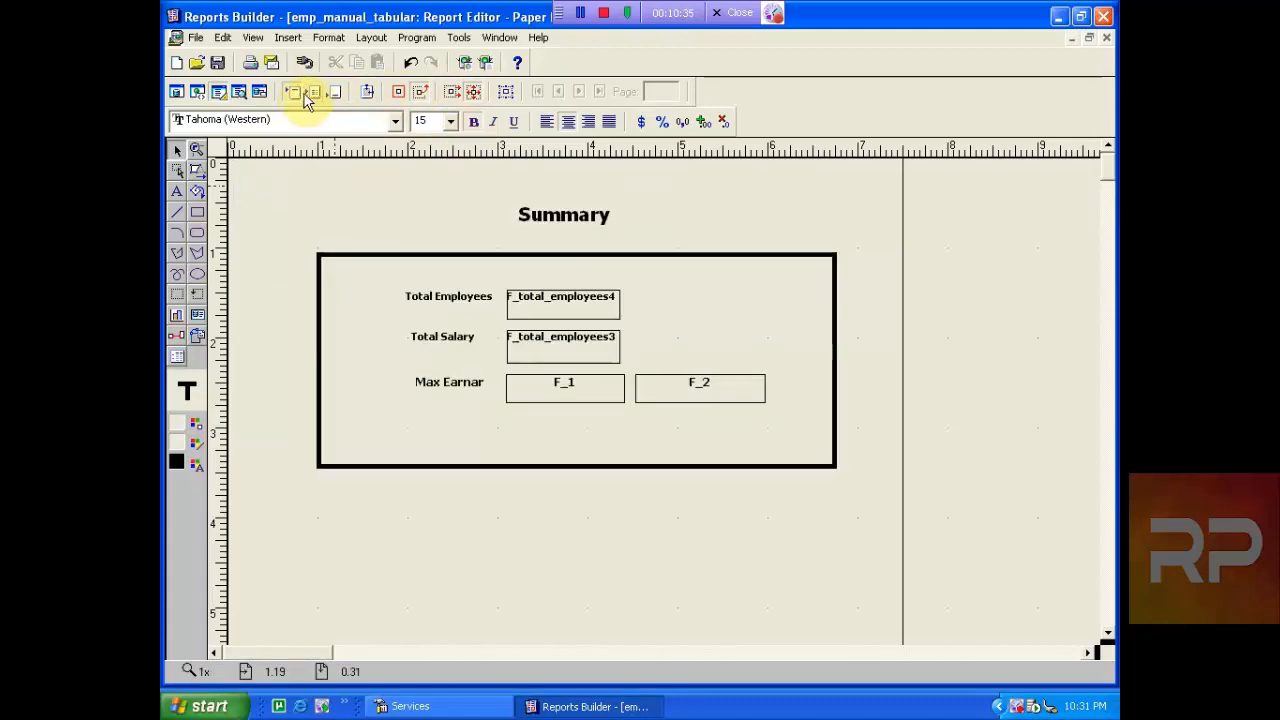
{"action": "left_click", "coordinate": [312, 92]}
{"action": "left_click", "coordinate": [333, 92]}
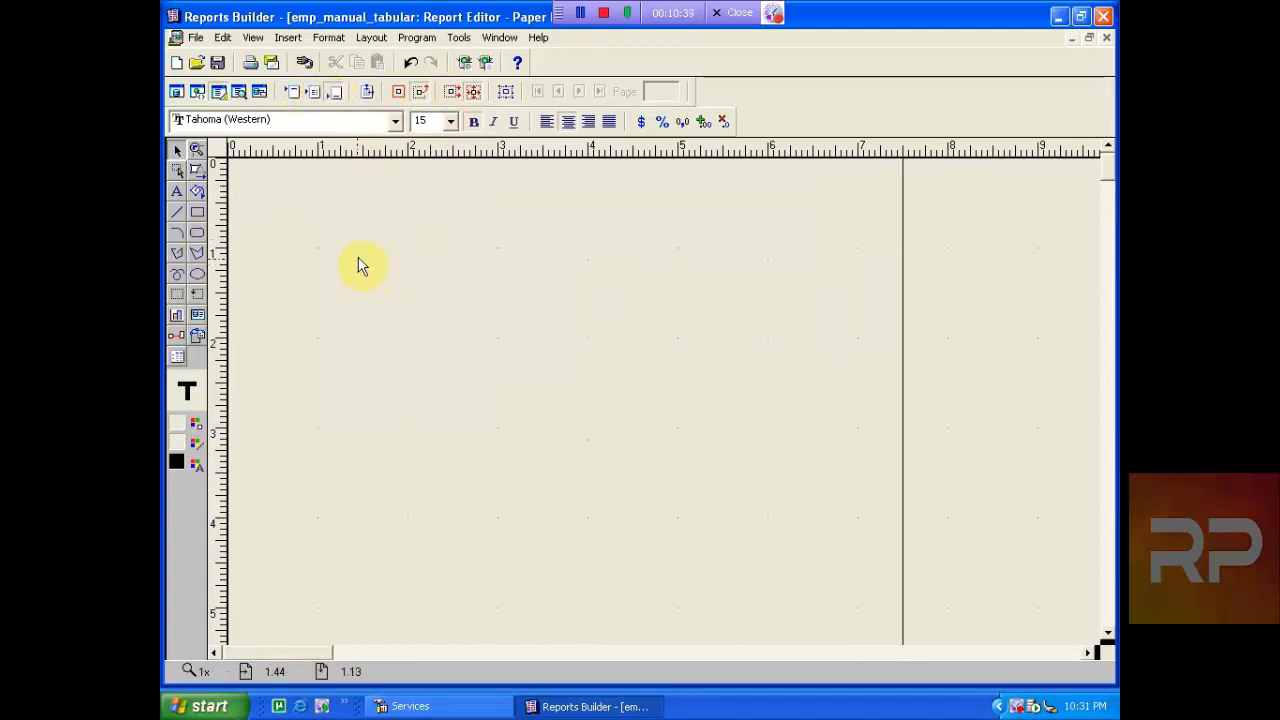
- Check the G_department group in the data model and return to the trailer section of the paper layout
{"action": "left_click", "coordinate": [178, 91]}
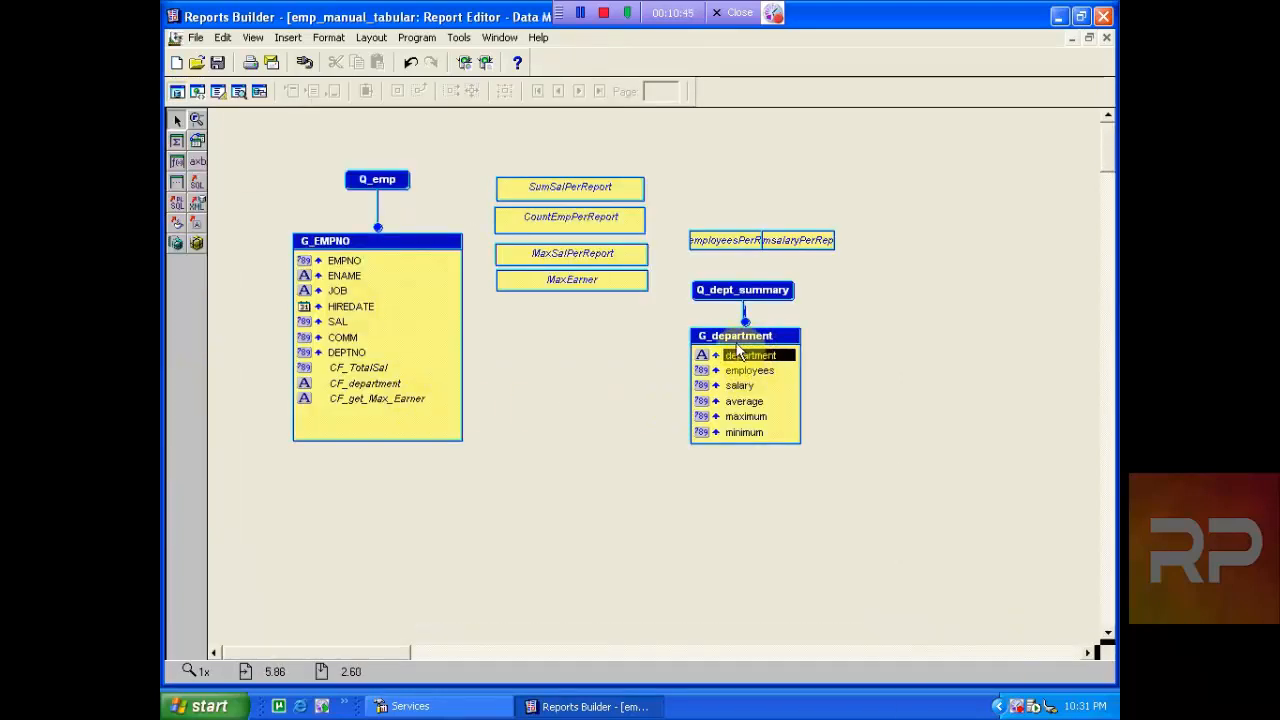
{"action": "left_click", "coordinate": [733, 340]}
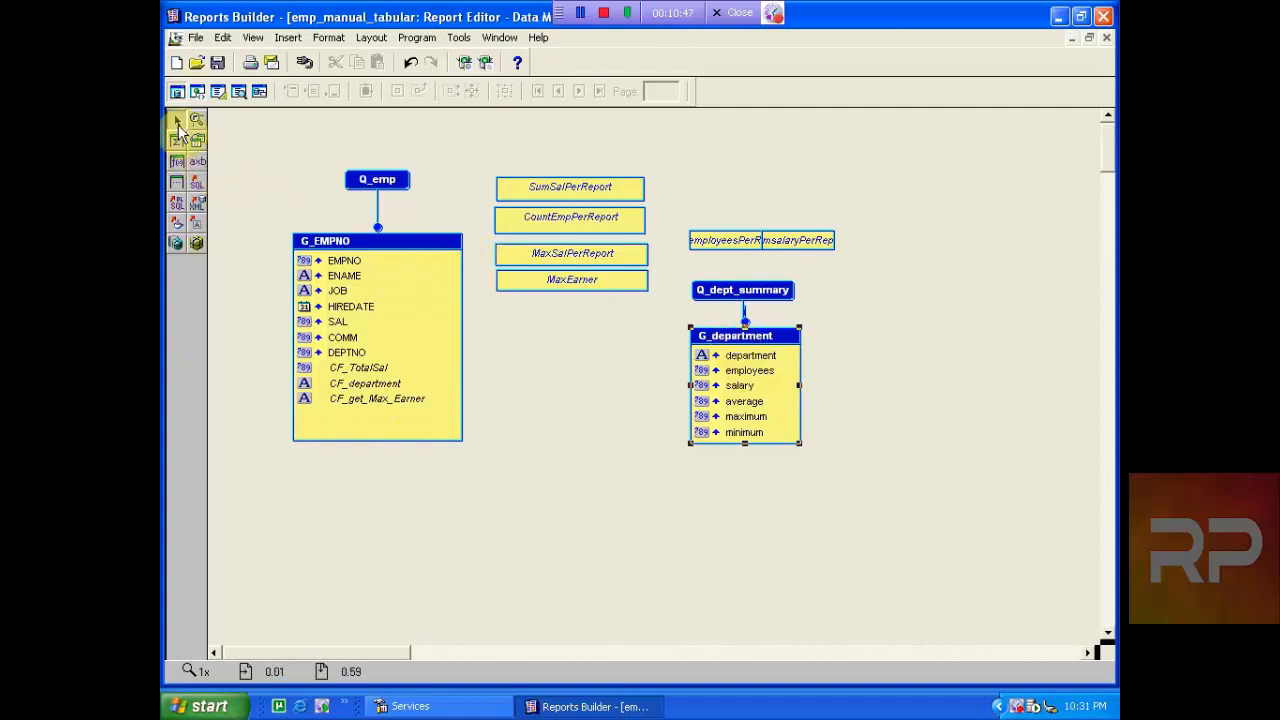
{"action": "left_click", "coordinate": [216, 91]}
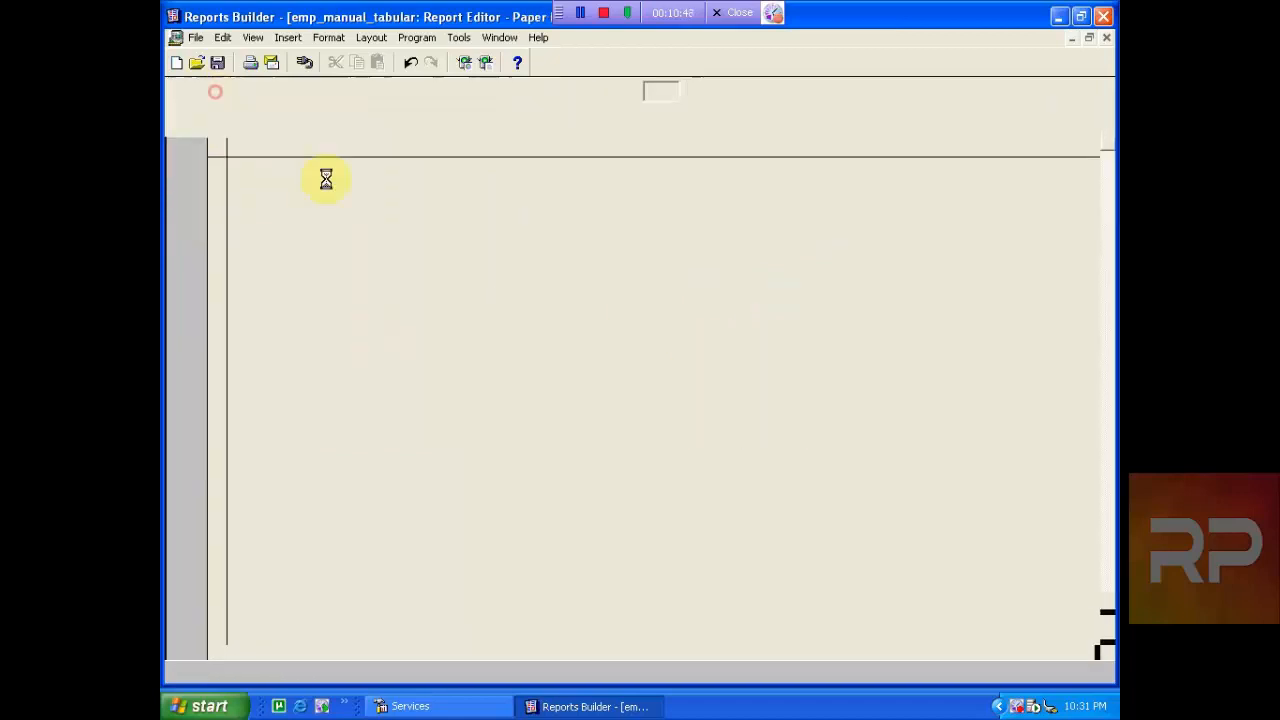
{"action": "left_click", "coordinate": [445, 297]}
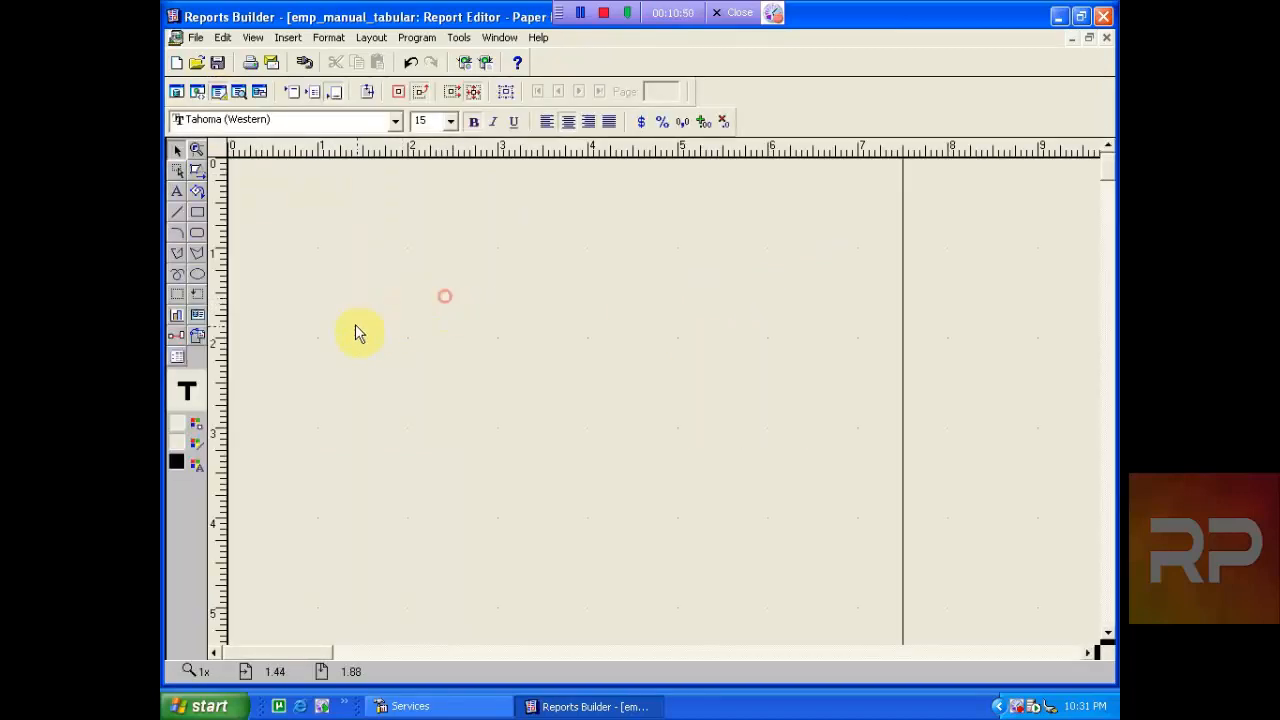
- Draw a report block about 4.6 by 1.4 units near the trailer's upper-left corner and title it "Department Wise Detail" in Tabular style
{"action": "left_click", "coordinate": [177, 358]}
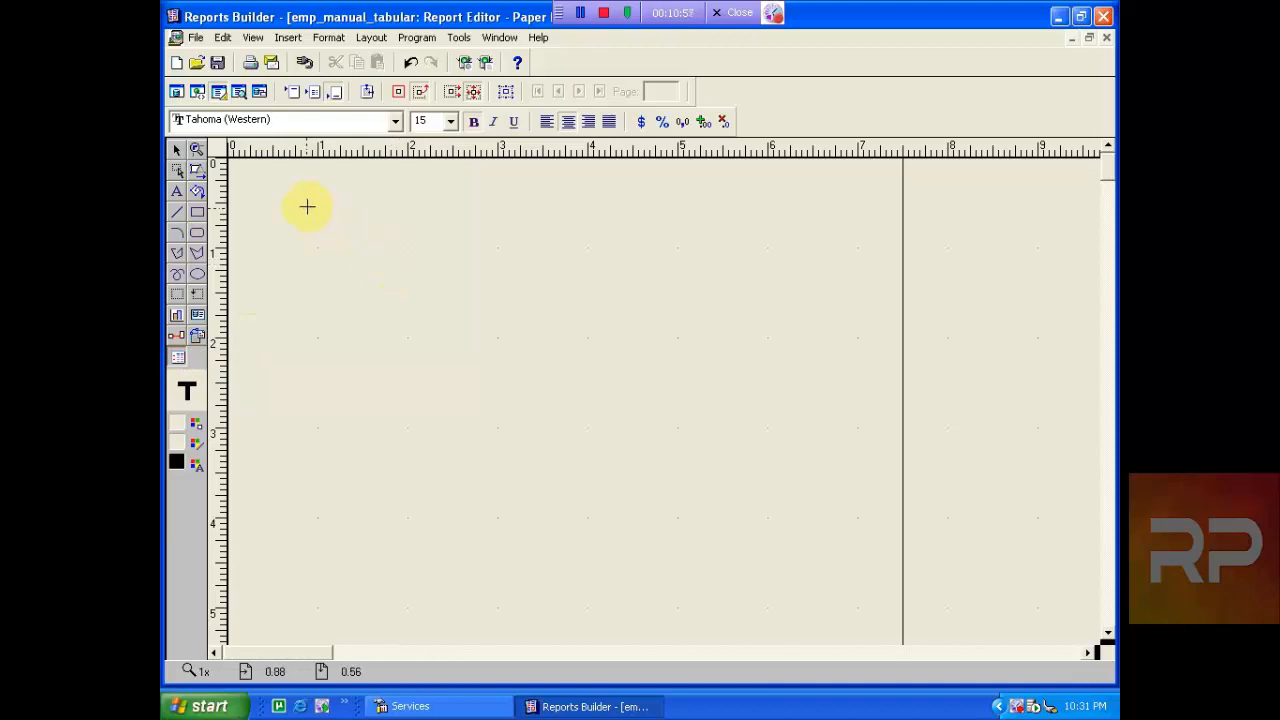
{"action": "left_click_drag", "start_coordinate": [307, 207], "coordinate": [718, 336]}
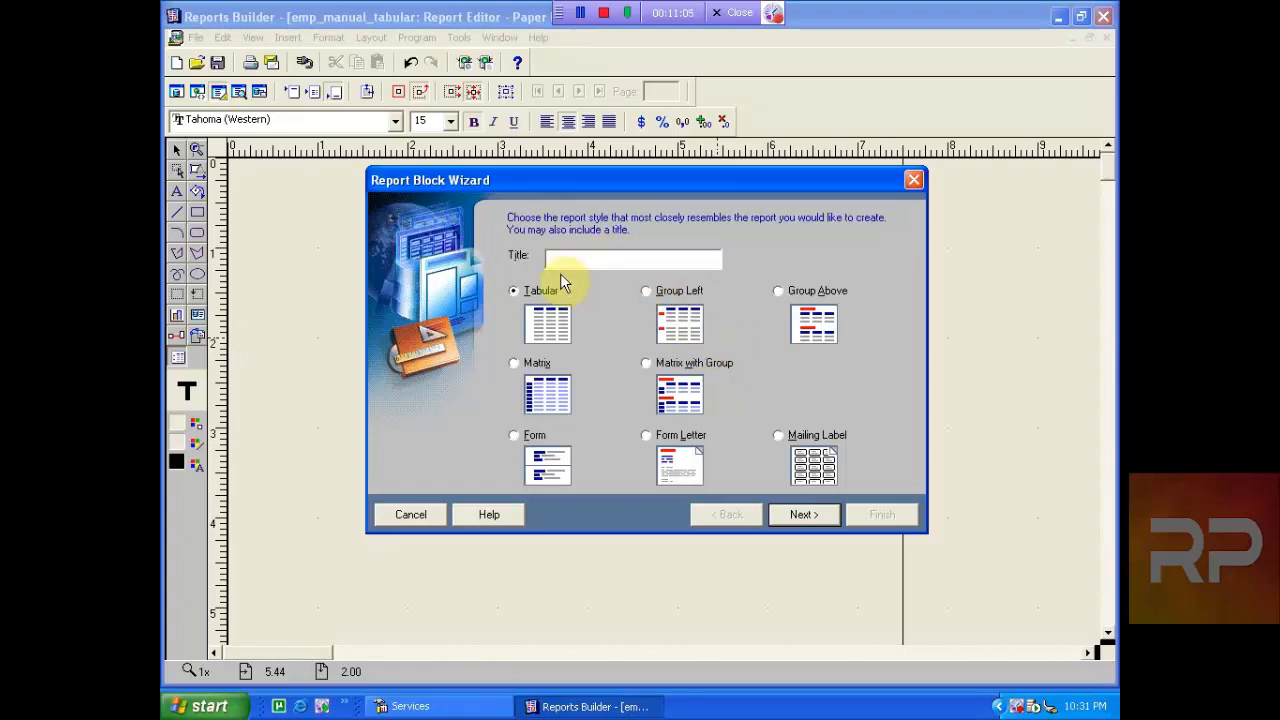
{"action": "left_click", "coordinate": [589, 256]}
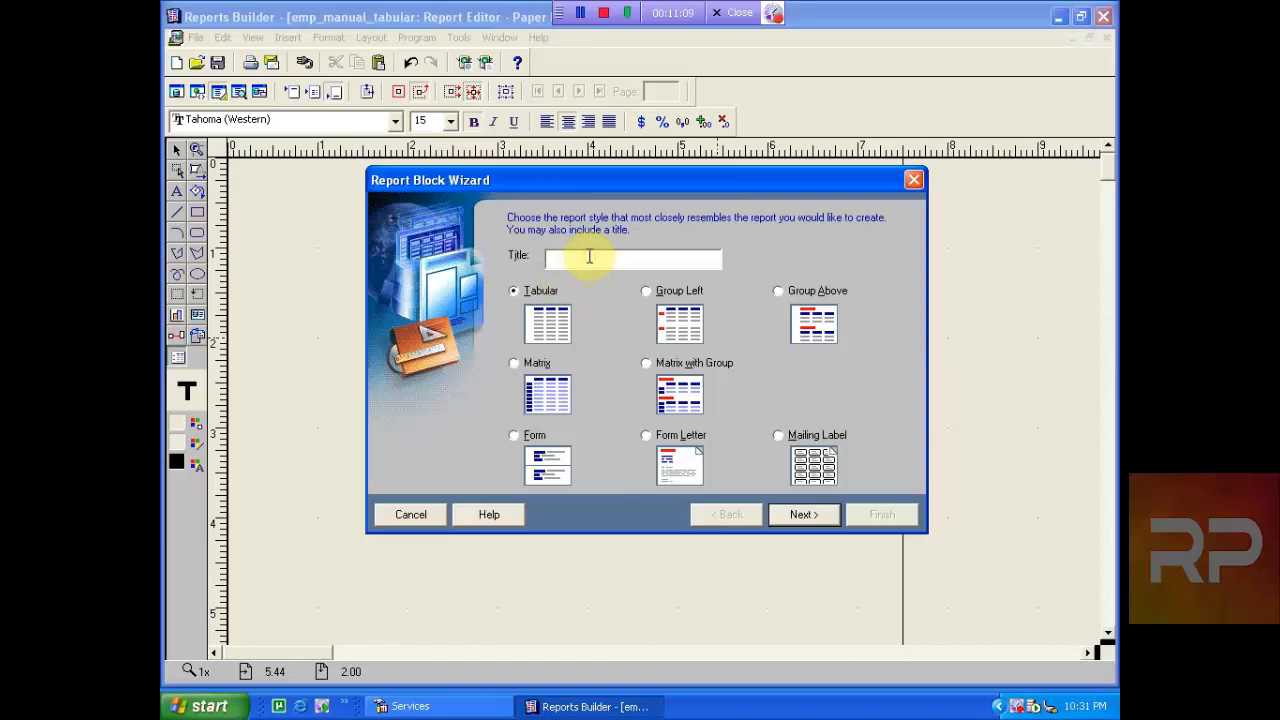
{"action": "type", "text": "Department Wise Detail"}
{"action": "left_click", "coordinate": [797, 514]}
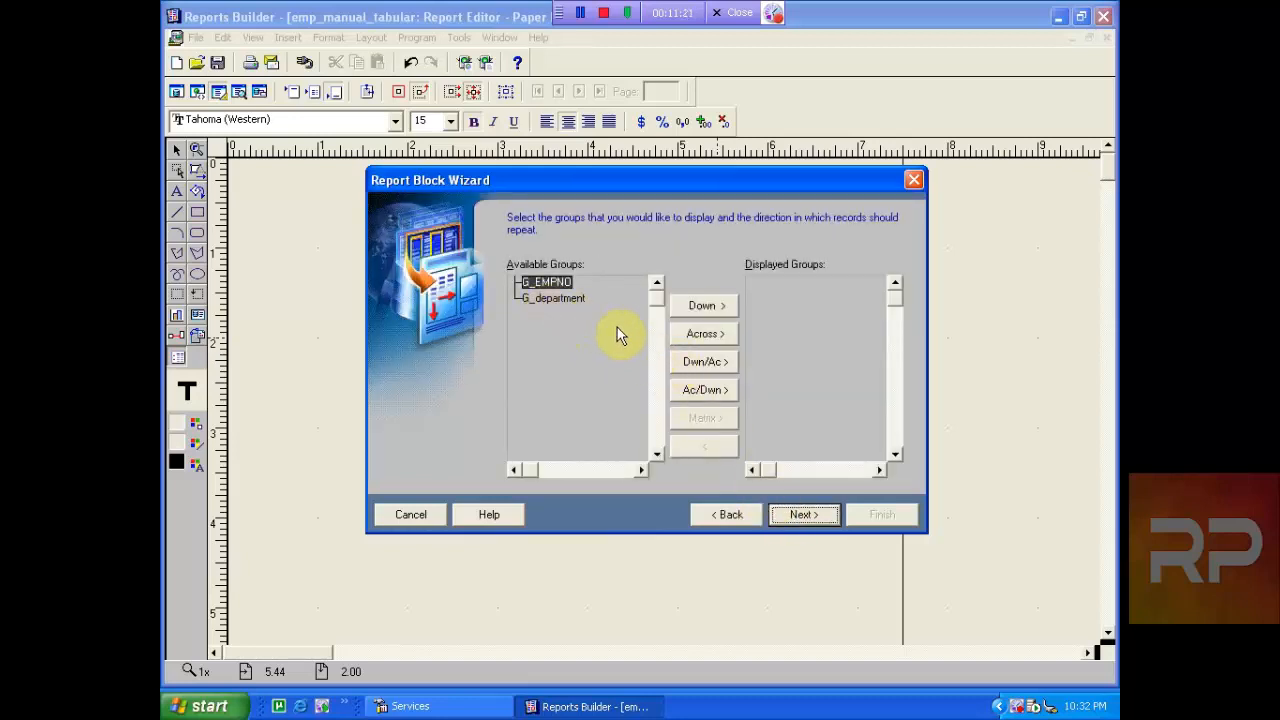
- Display the G_department group in the report block with its records repeating down
{"action": "left_click", "coordinate": [561, 299]}
{"action": "left_click", "coordinate": [558, 286]}
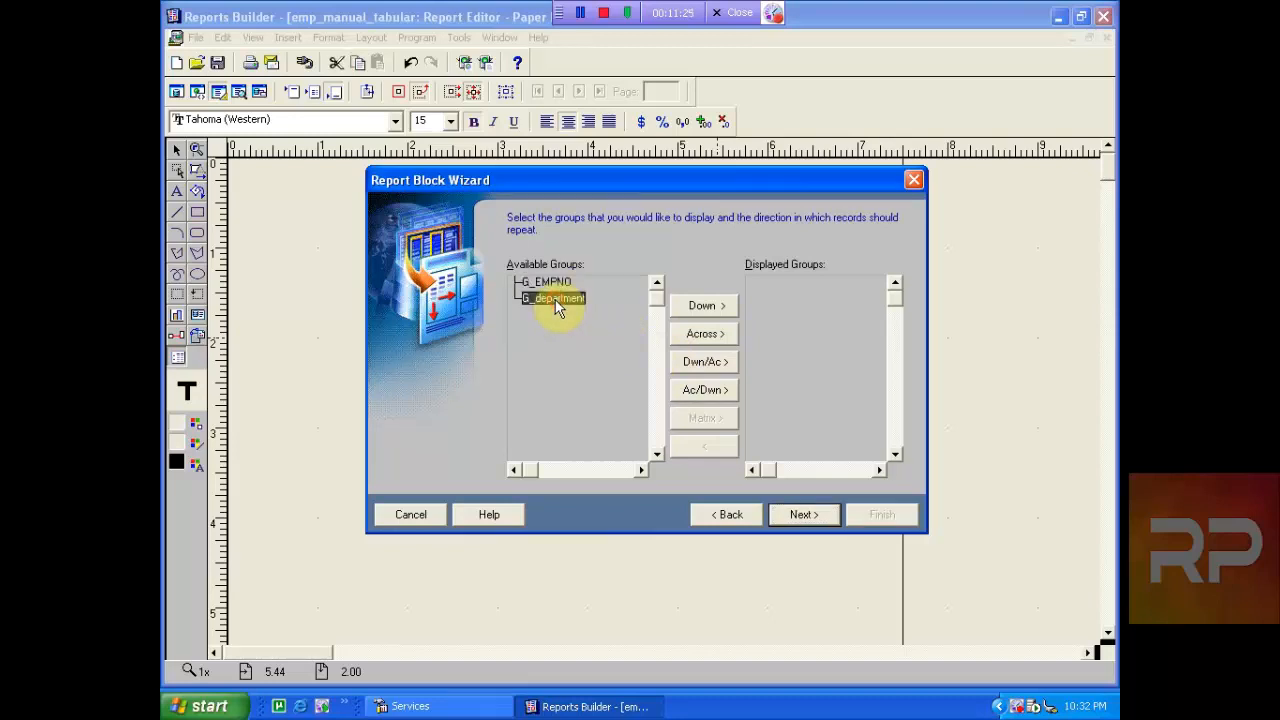
{"action": "left_click", "coordinate": [698, 311]}
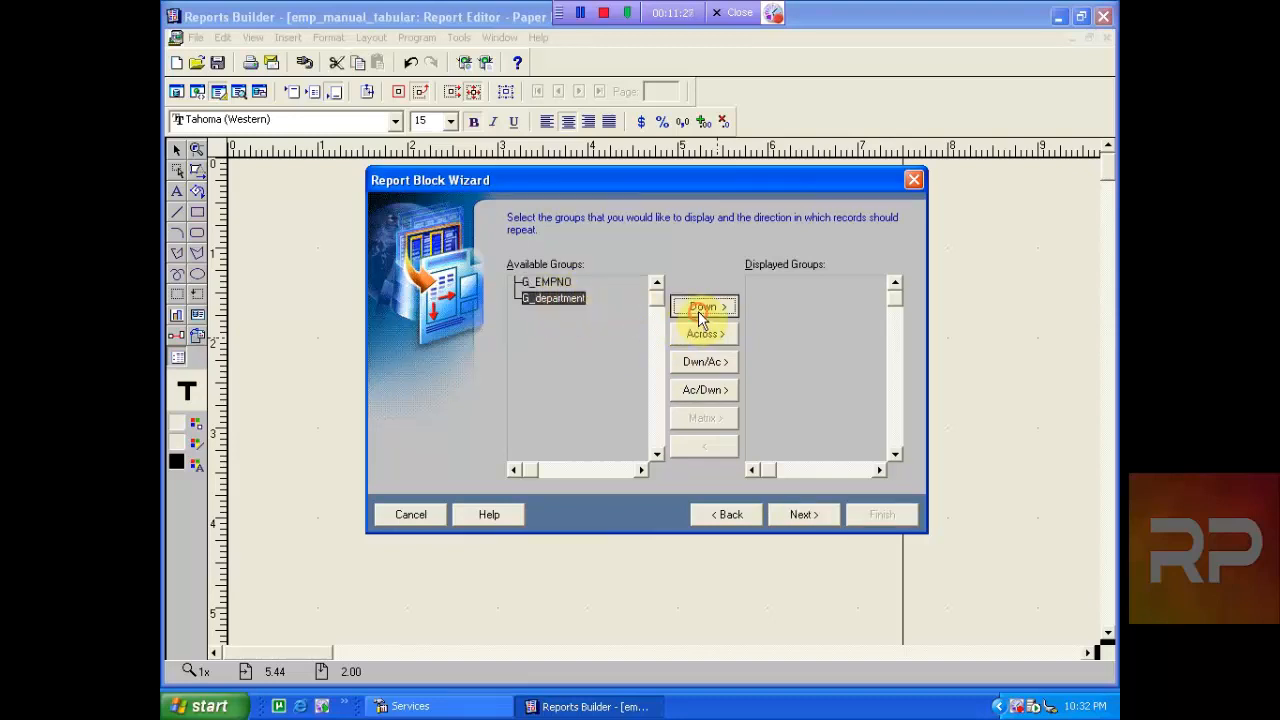
{"action": "left_click", "coordinate": [787, 515]}
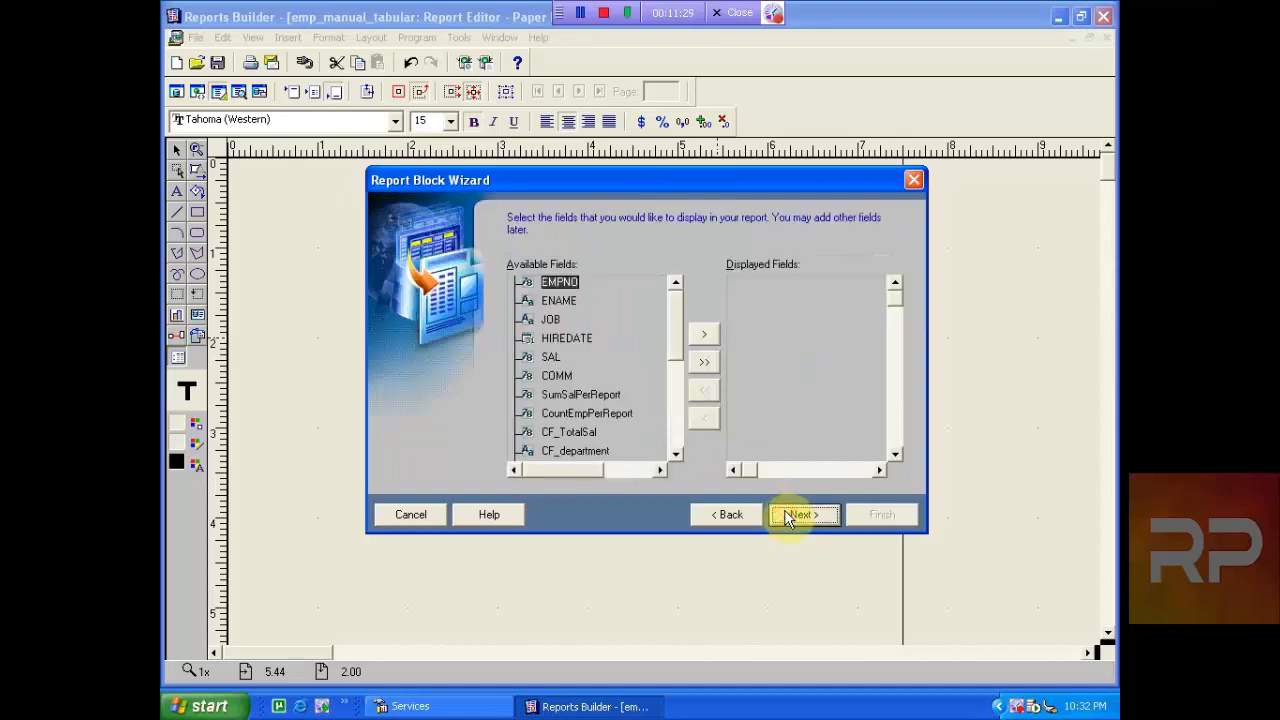
- Add the department, employees, salary, average, maximum, minimum, SumemployeesPerReport and SumsalaryPerReport fields to the block, and recheck its displayed group
{"action": "left_click_drag", "start_coordinate": [679, 314], "coordinate": [683, 403]}
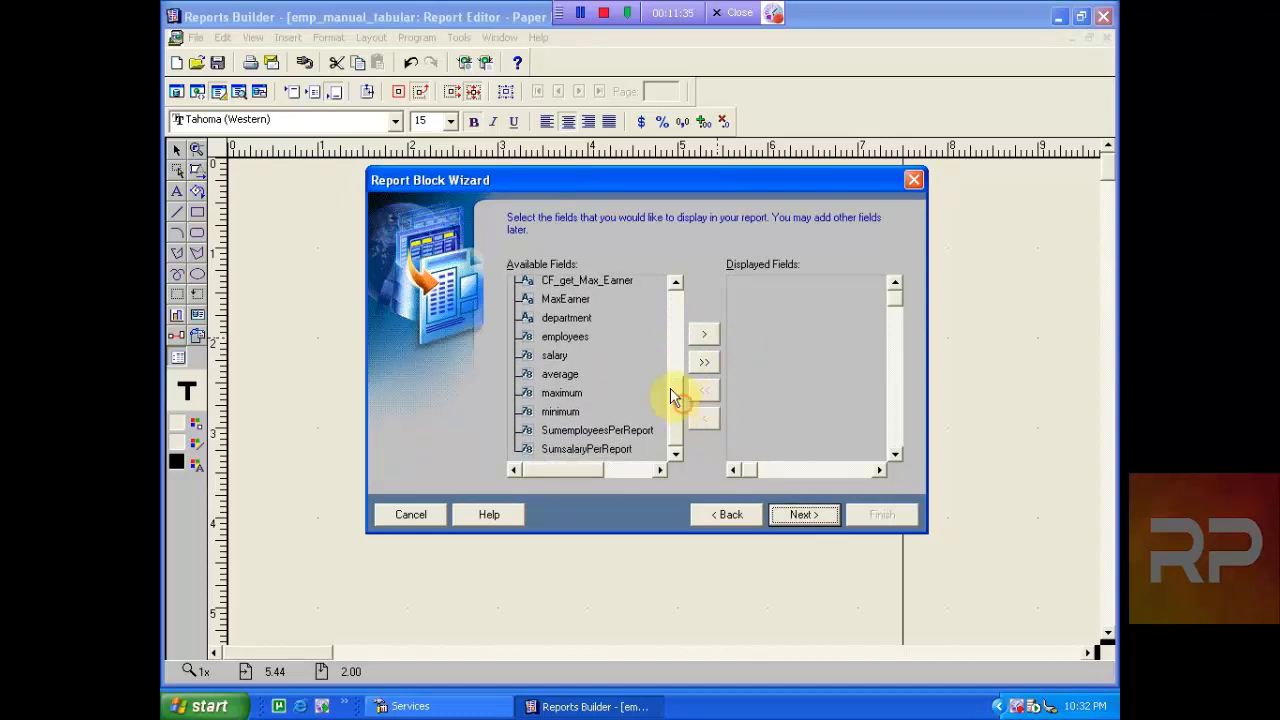
{"action": "left_click", "coordinate": [586, 319]}
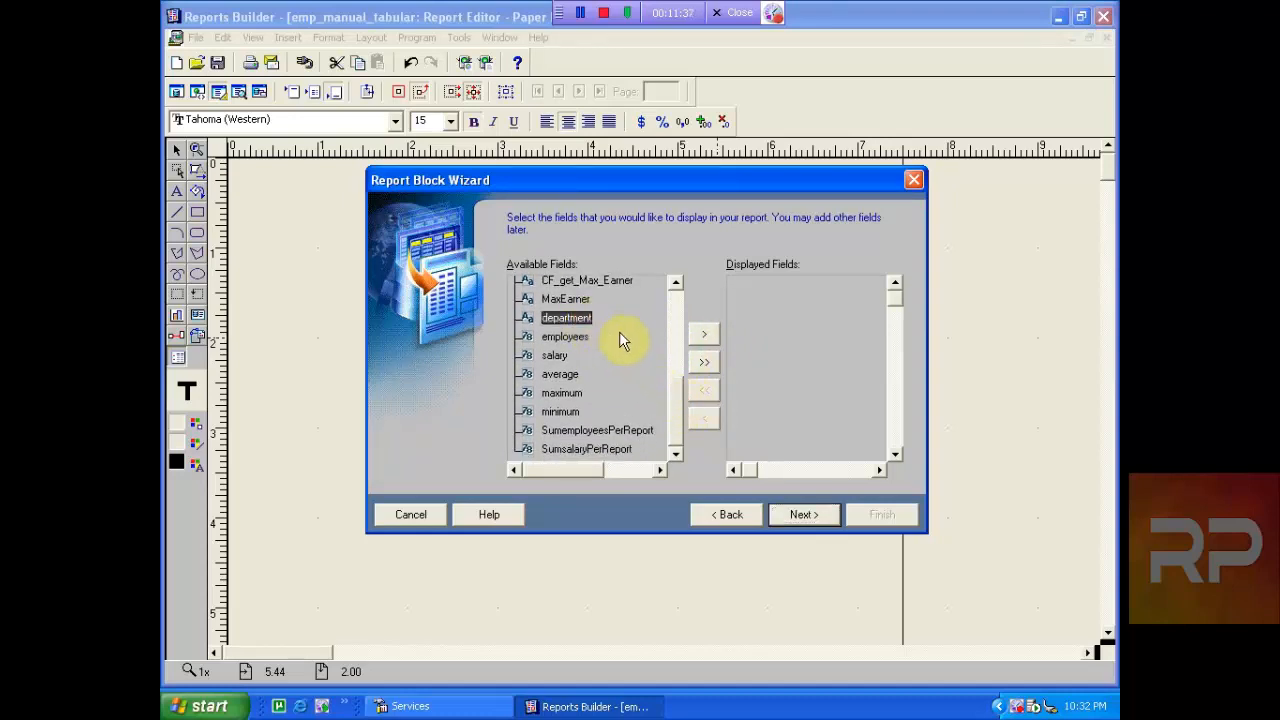
{"action": "left_click", "coordinate": [704, 335]}
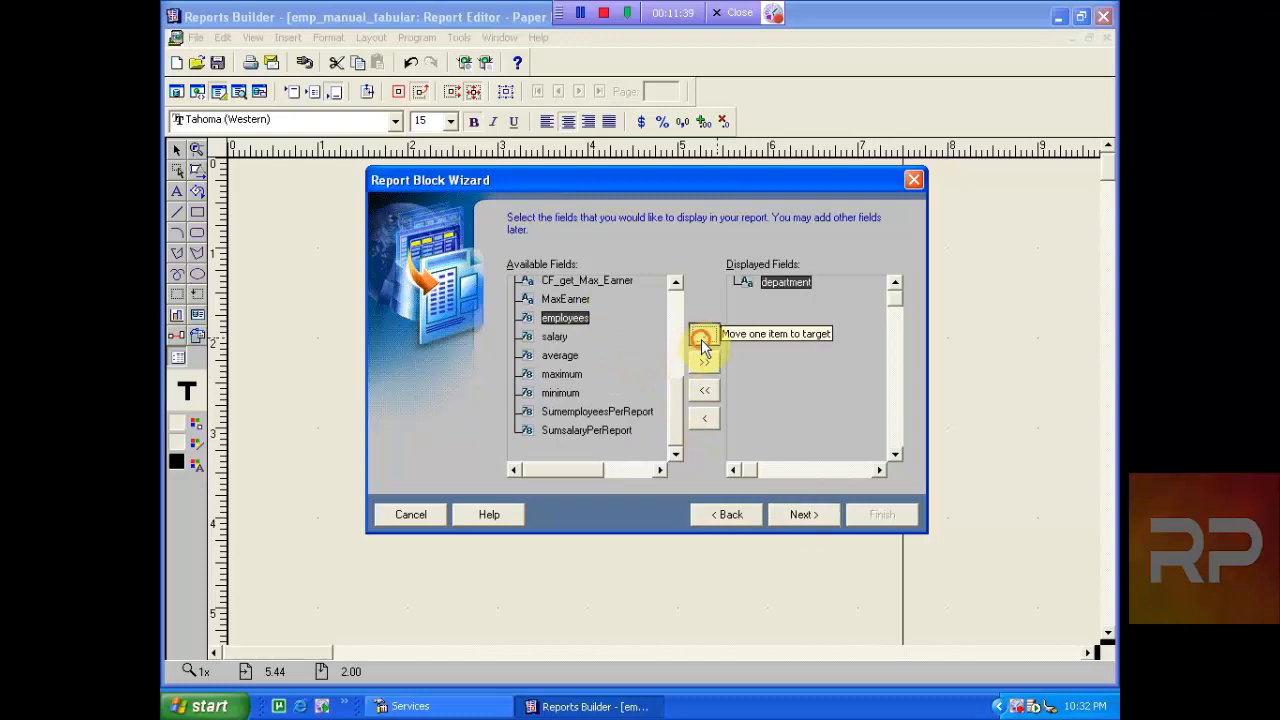
{"action": "left_click", "coordinate": [704, 336]}
{"action": "left_click", "coordinate": [702, 342]}
{"action": "left_click", "coordinate": [702, 342]}
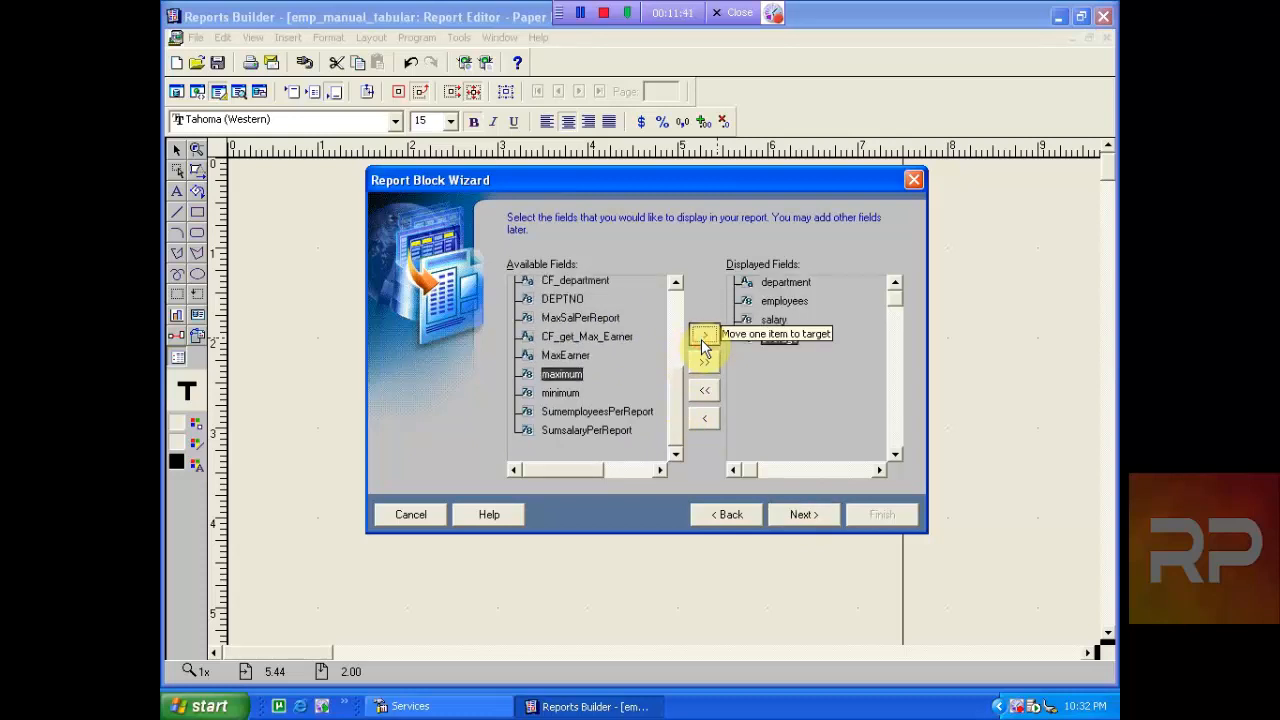
{"action": "left_click", "coordinate": [702, 342]}
{"action": "left_click", "coordinate": [702, 342]}
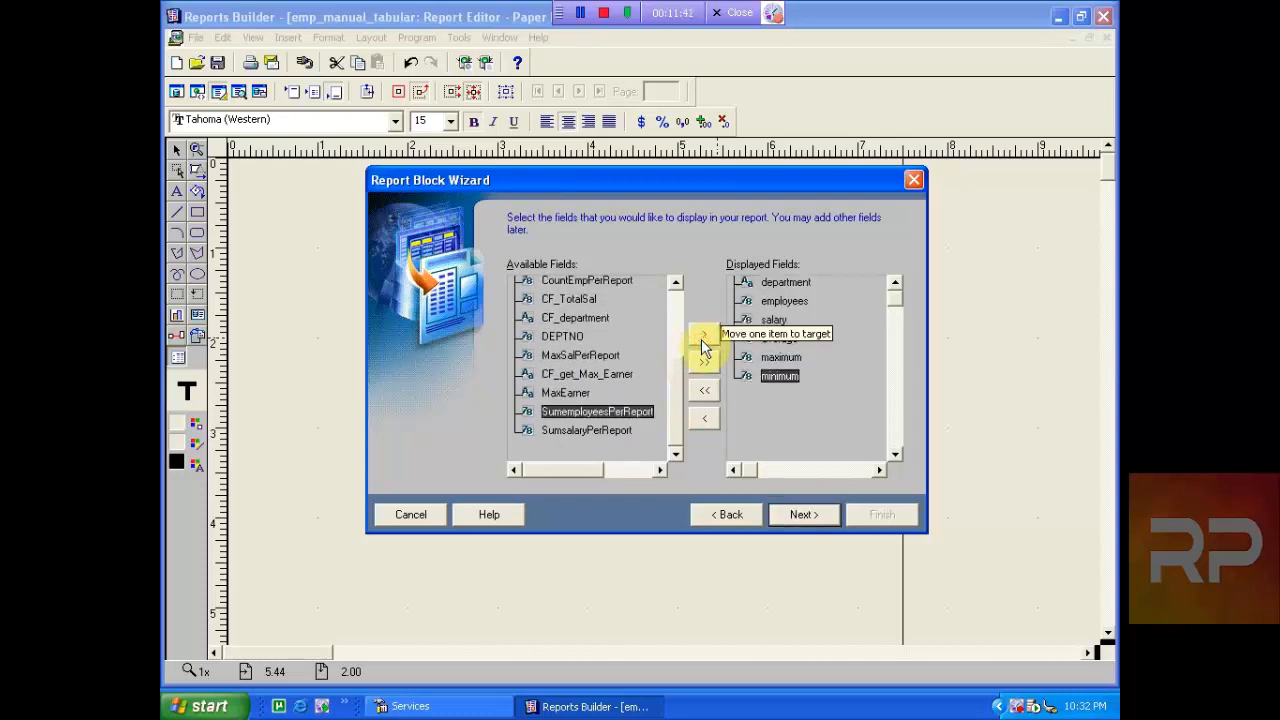
{"action": "left_click", "coordinate": [702, 342]}
{"action": "left_click", "coordinate": [702, 342]}
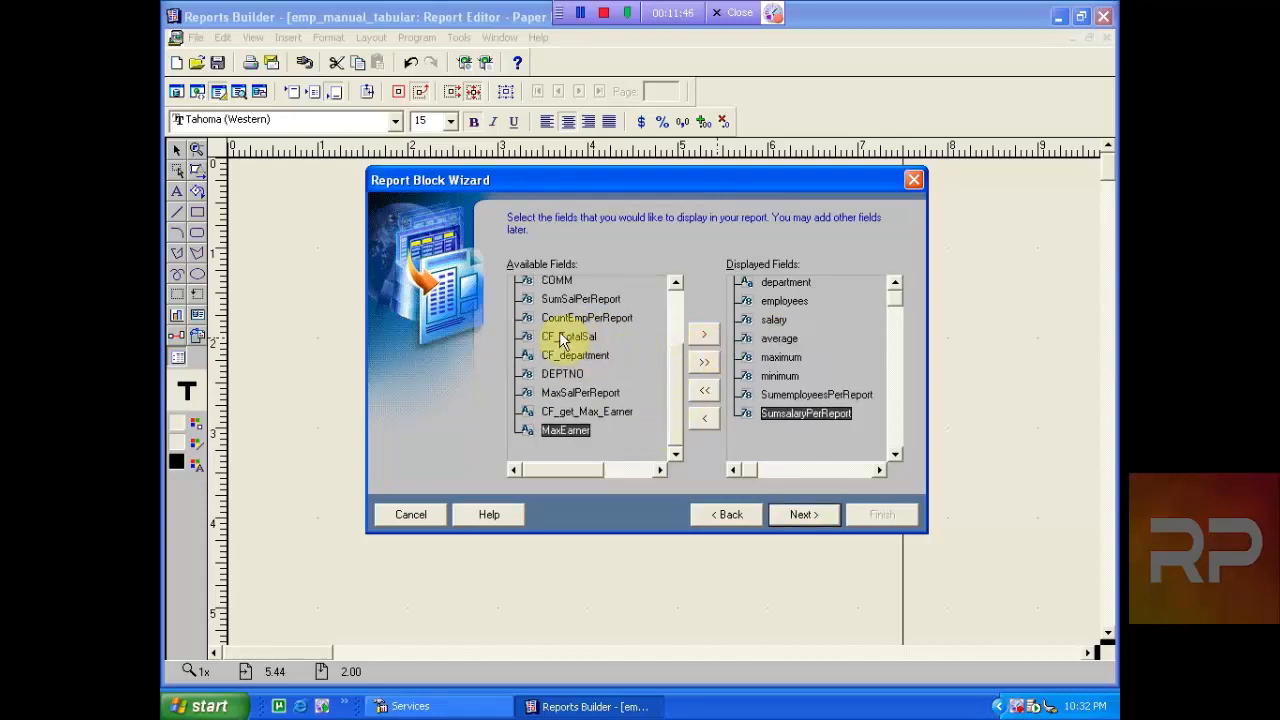
{"action": "left_click", "coordinate": [748, 520]}
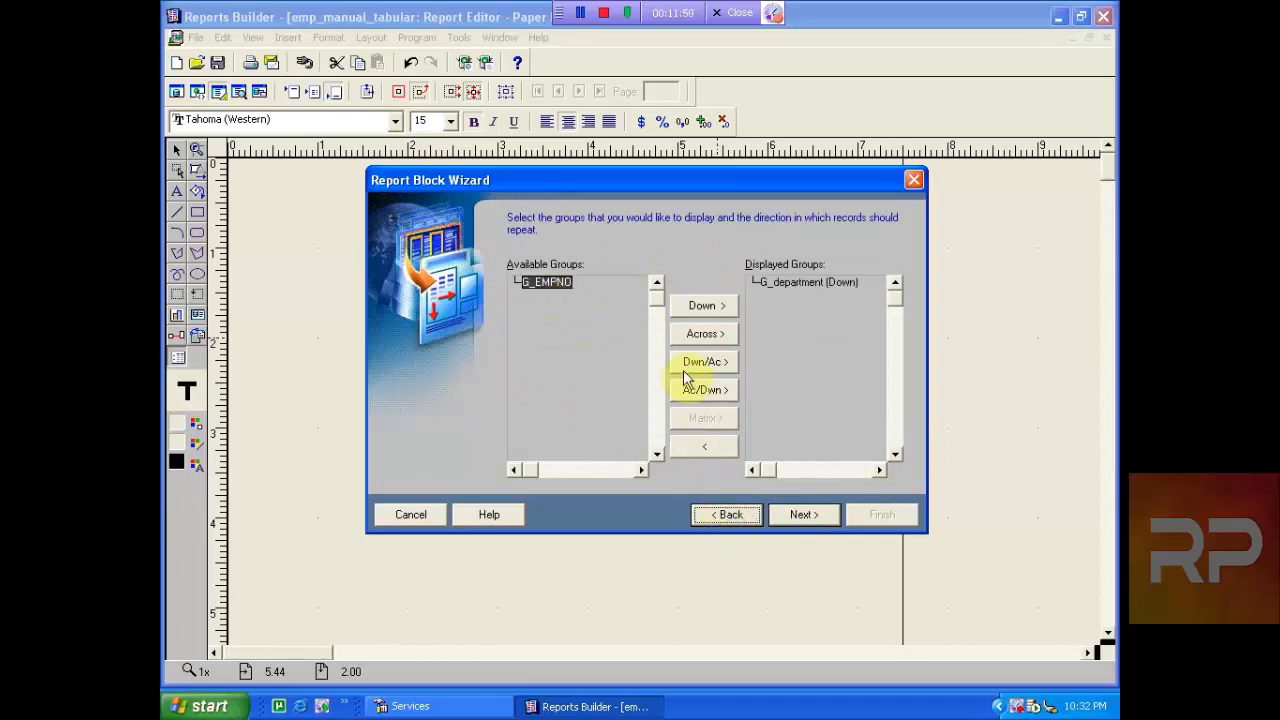
{"action": "left_click", "coordinate": [803, 512]}
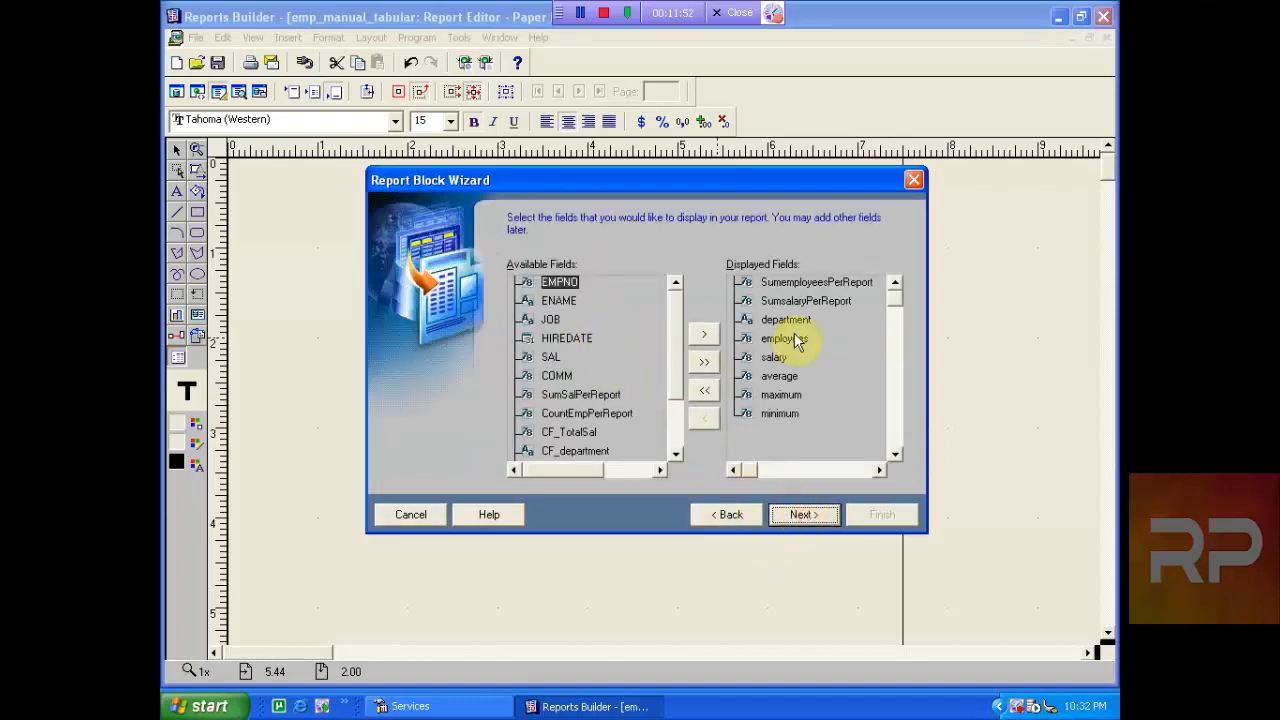
- Keep the default labels and widths, choose no template, and finish the Report Block Wizard
{"action": "left_click", "coordinate": [804, 516]}
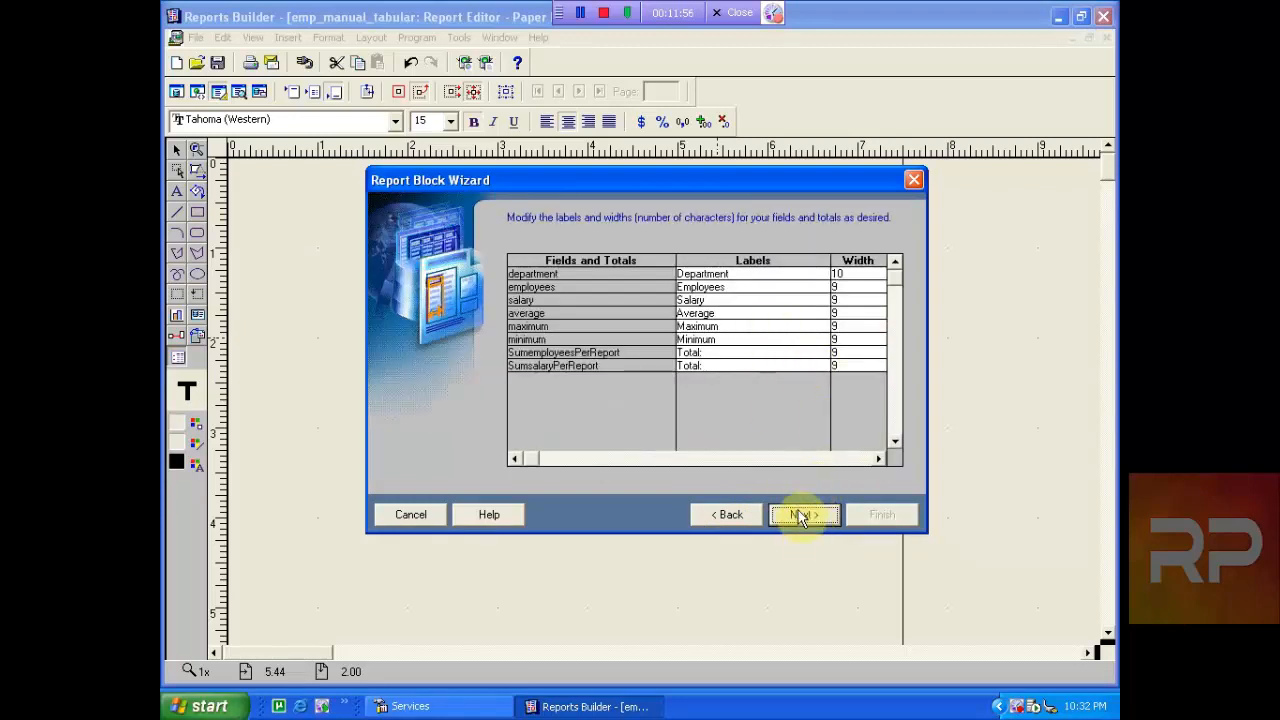
{"action": "left_click", "coordinate": [795, 515]}
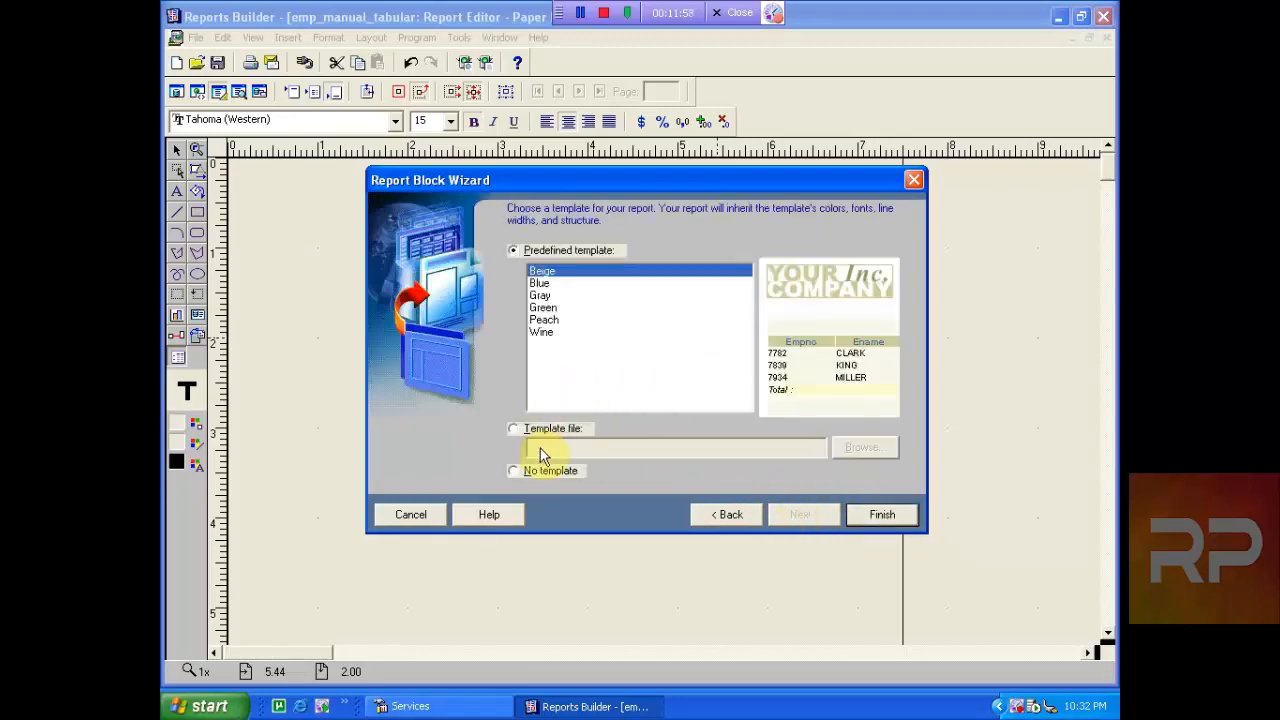
{"action": "left_click", "coordinate": [529, 471]}
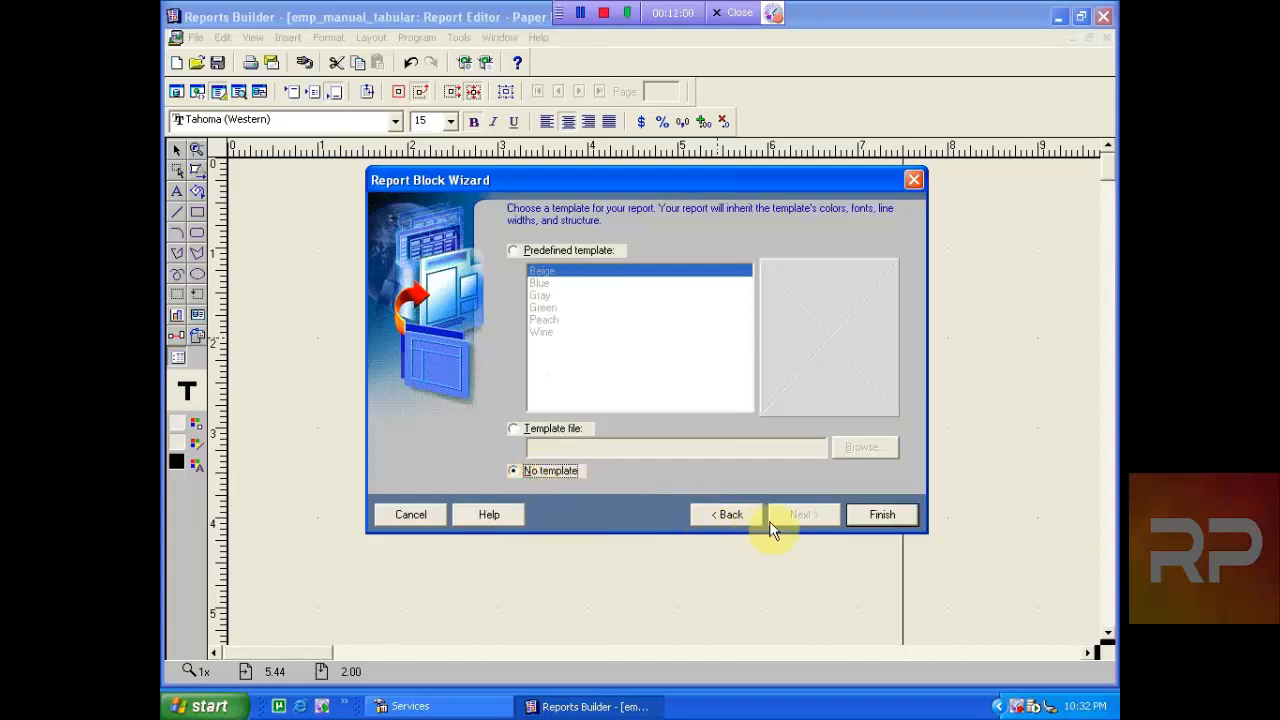
{"action": "left_click", "coordinate": [872, 518]}
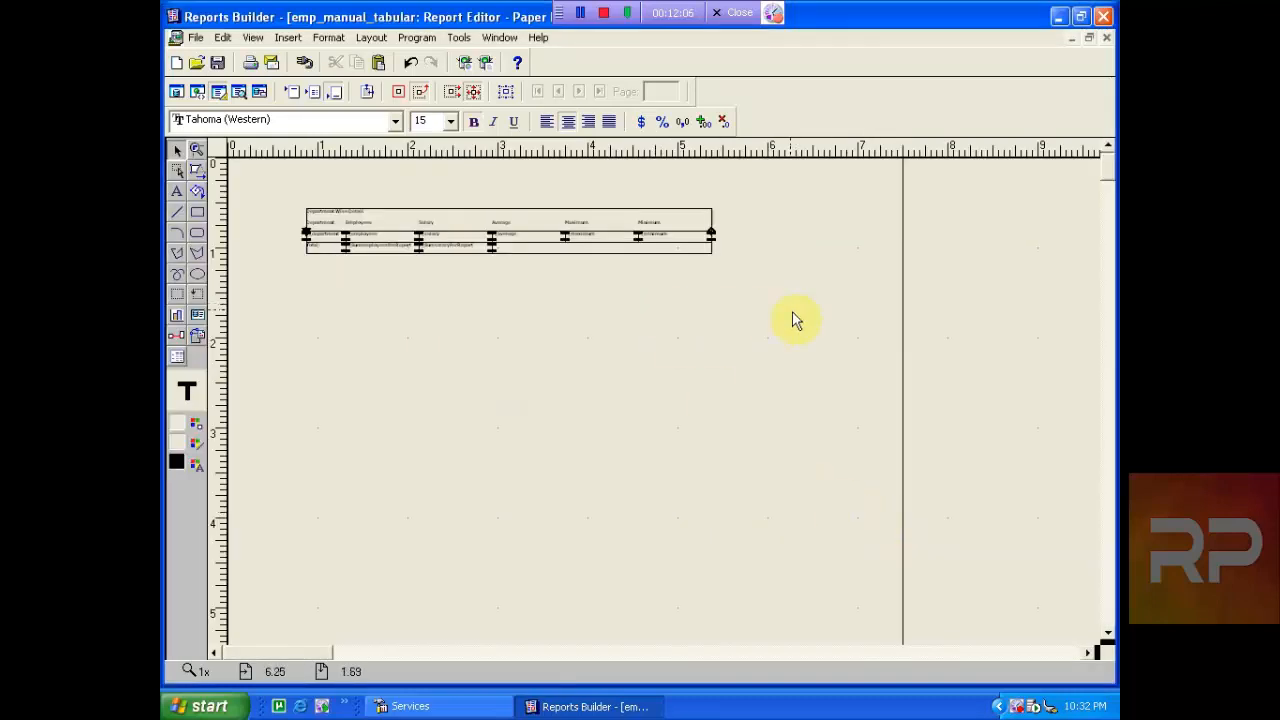
- Set the font of the whole Department Wise Detail block to Tahoma, size 8
{"action": "left_click_drag", "start_coordinate": [802, 312], "coordinate": [239, 165]}
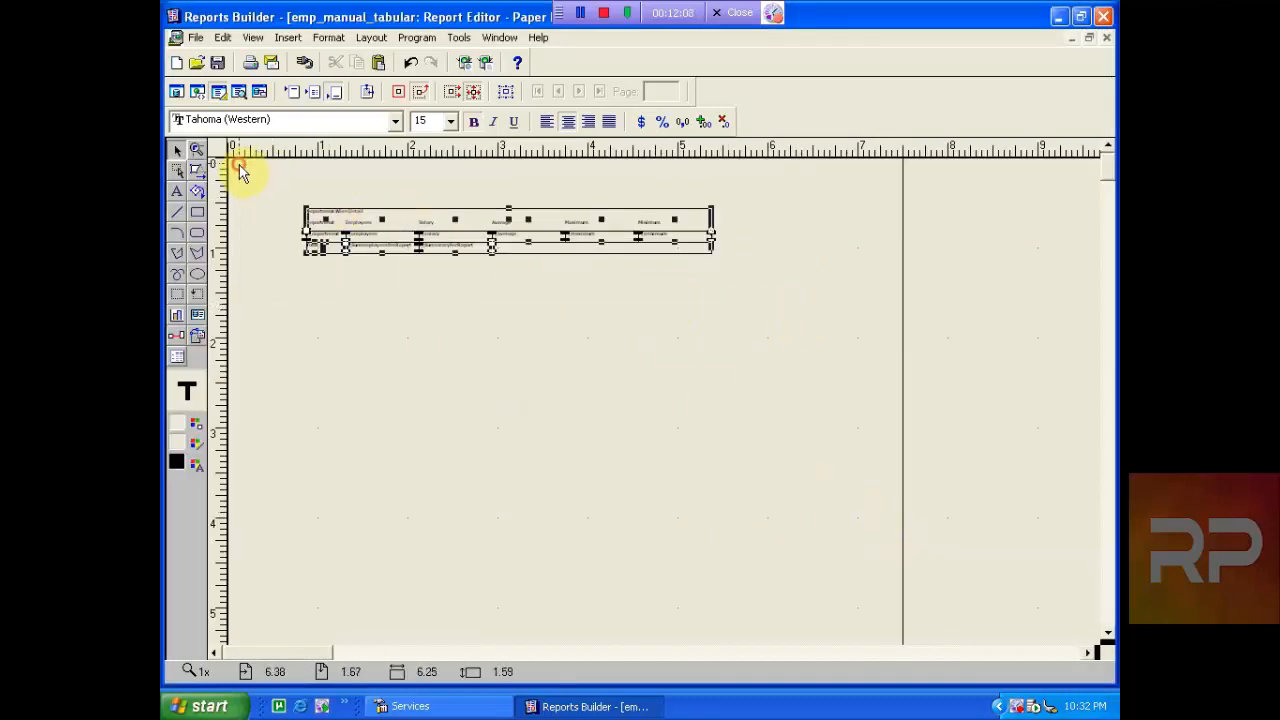
{"action": "left_click", "coordinate": [253, 128]}
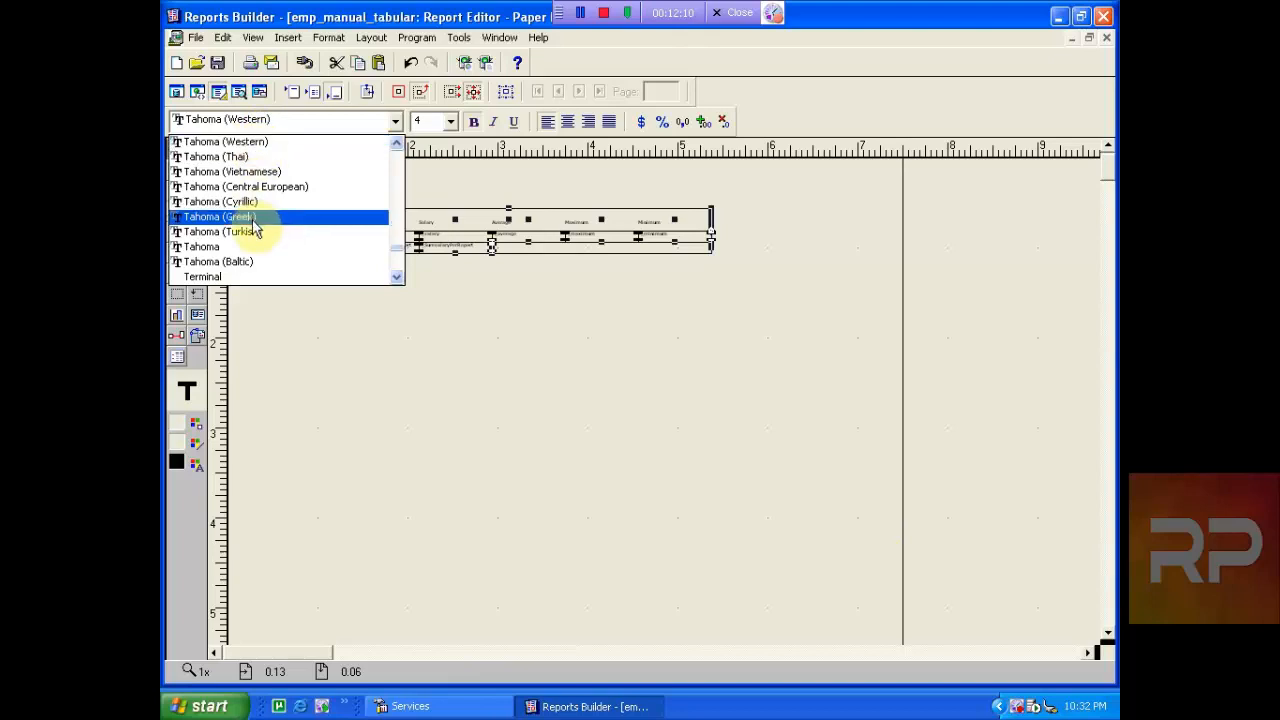
{"action": "left_click", "coordinate": [252, 247]}
{"action": "left_click", "coordinate": [417, 121]}
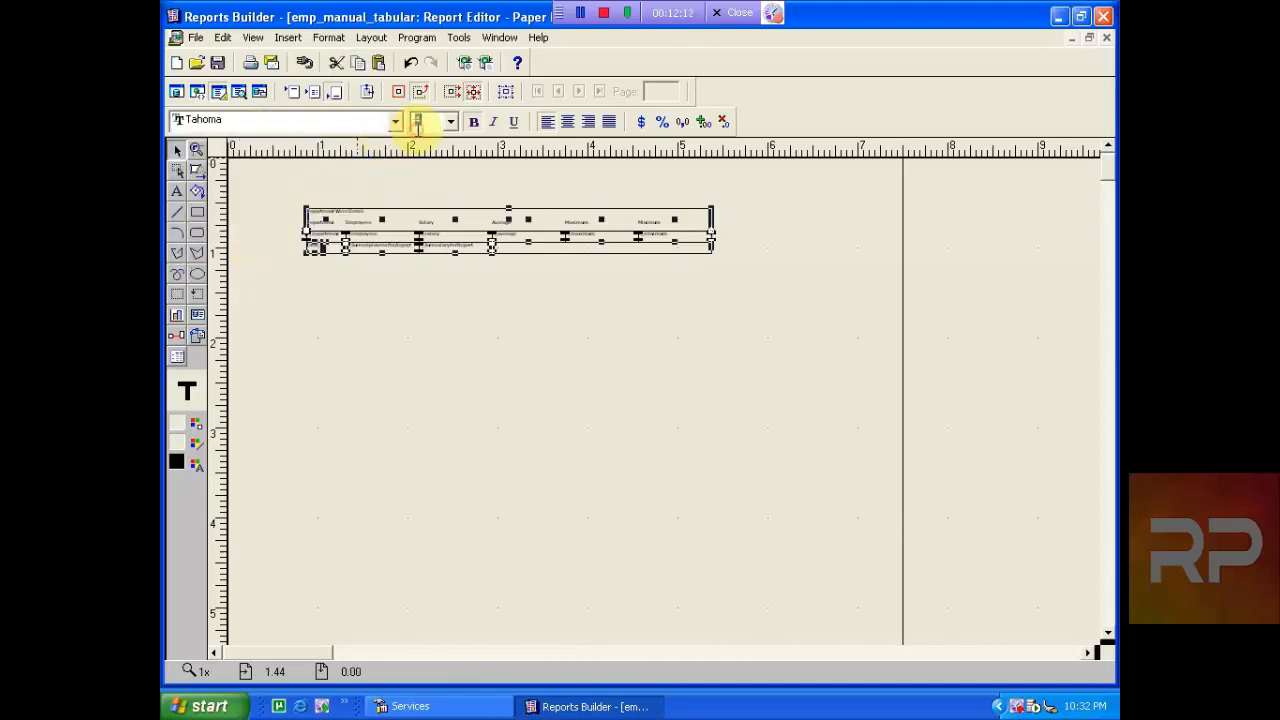
{"action": "type", "text": "8"}
{"action": "key", "text": "Return"}
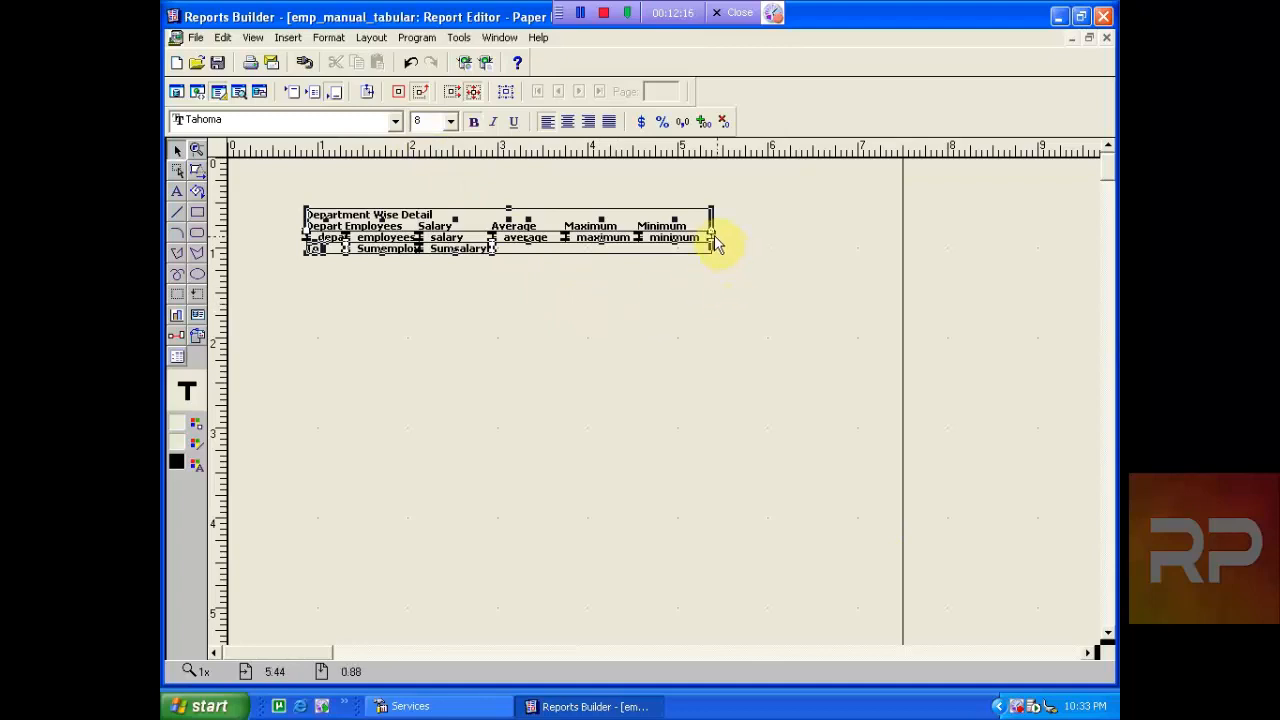
- Enlarge the department block and shift it right to span about 0.4 to 6 on the ruler, and remove its bold formatting
{"action": "left_click_drag", "start_coordinate": [714, 242], "coordinate": [766, 247]}
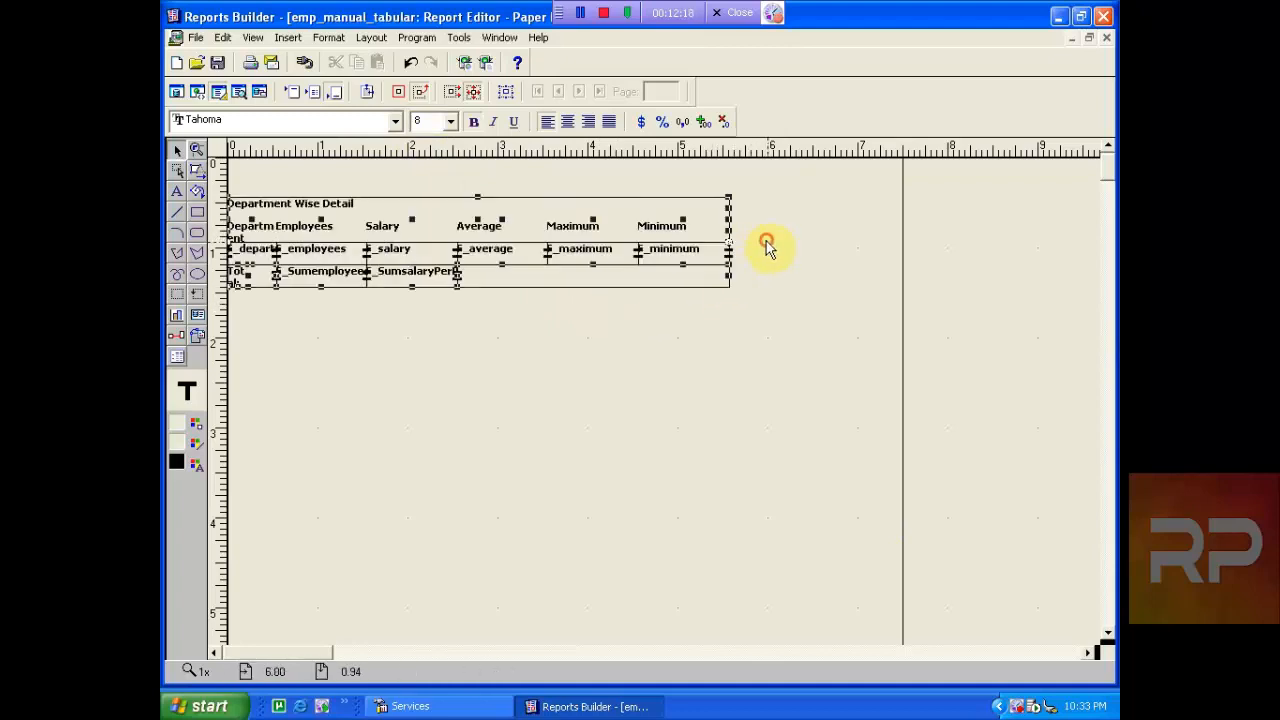
{"action": "key", "text": "Right"}
{"action": "key", "text": "Right"}
{"action": "key", "text": "Right"}
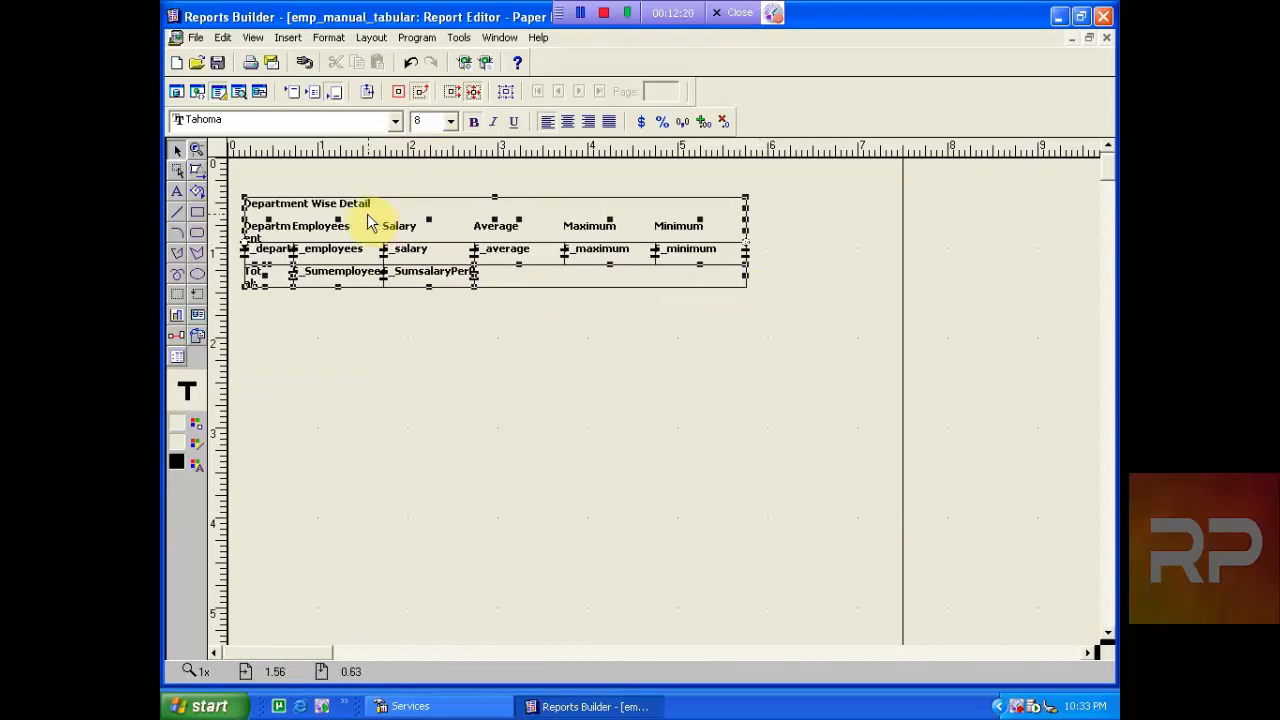
{"action": "key", "text": "Right"}
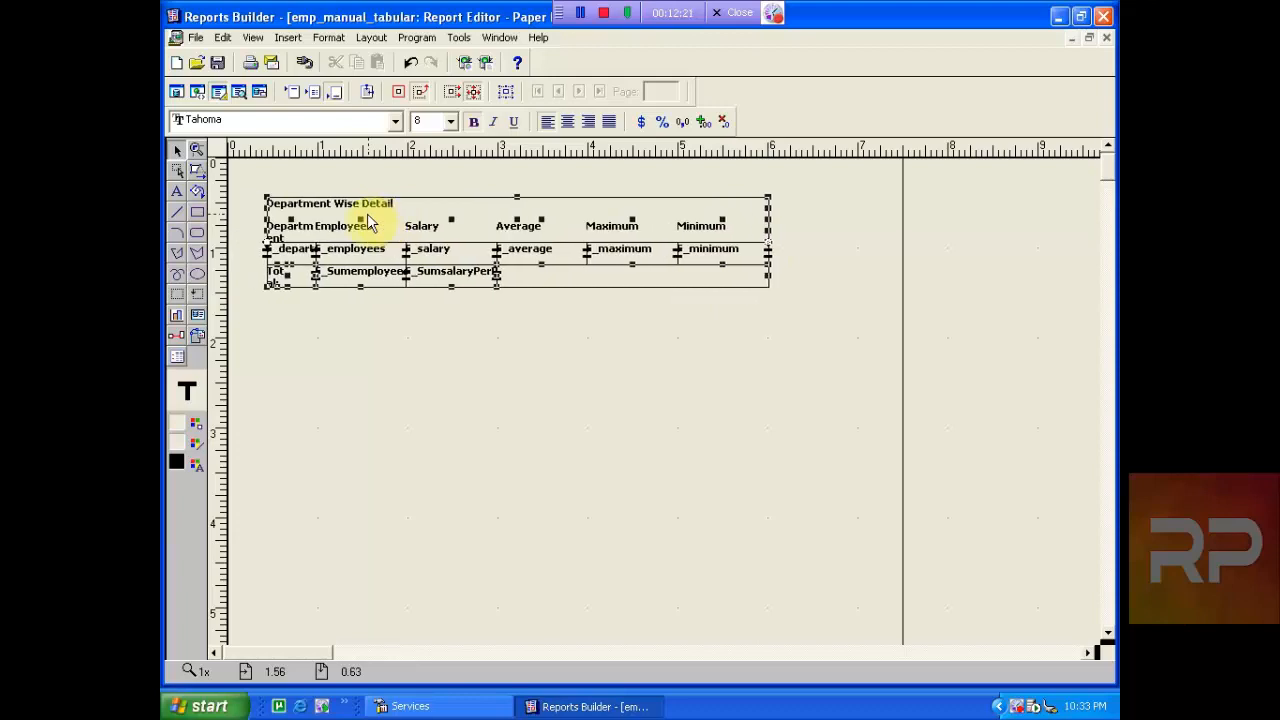
{"action": "left_click", "coordinate": [473, 121]}
{"action": "left_click", "coordinate": [808, 263]}
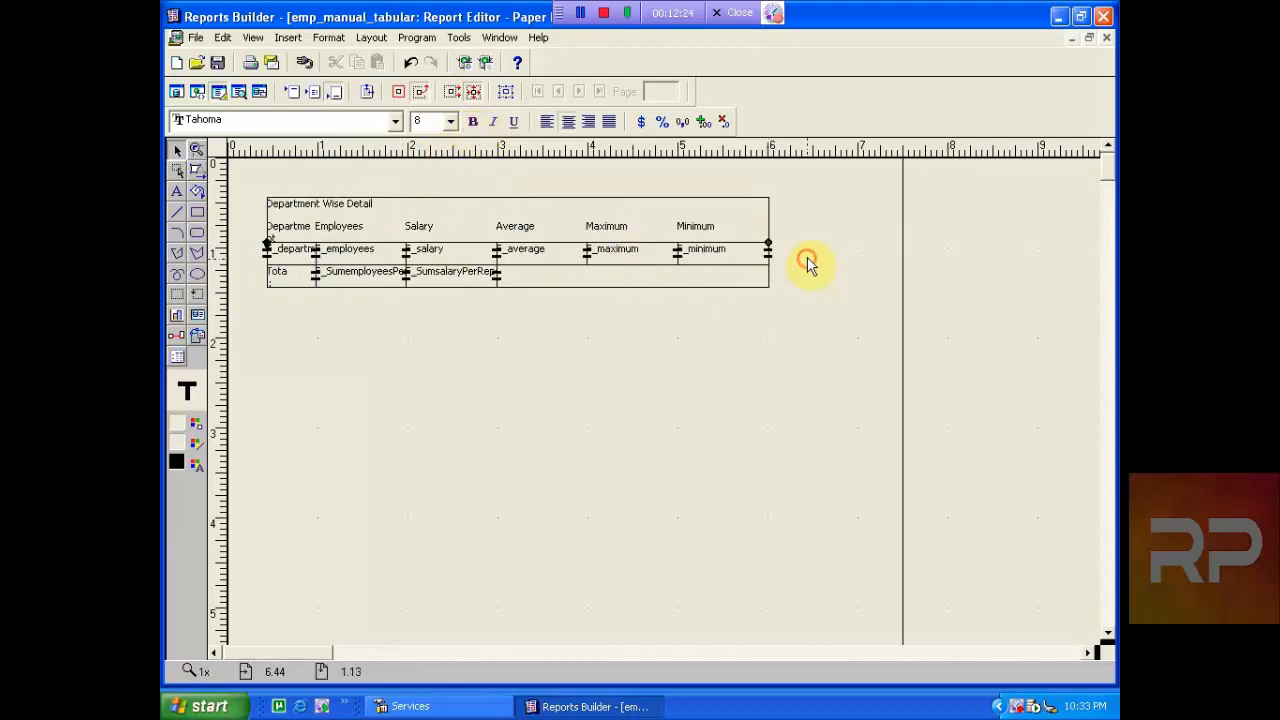
- Fill the block's header frame, holding the title and column labels, with light gray
{"action": "left_click", "coordinate": [759, 223]}
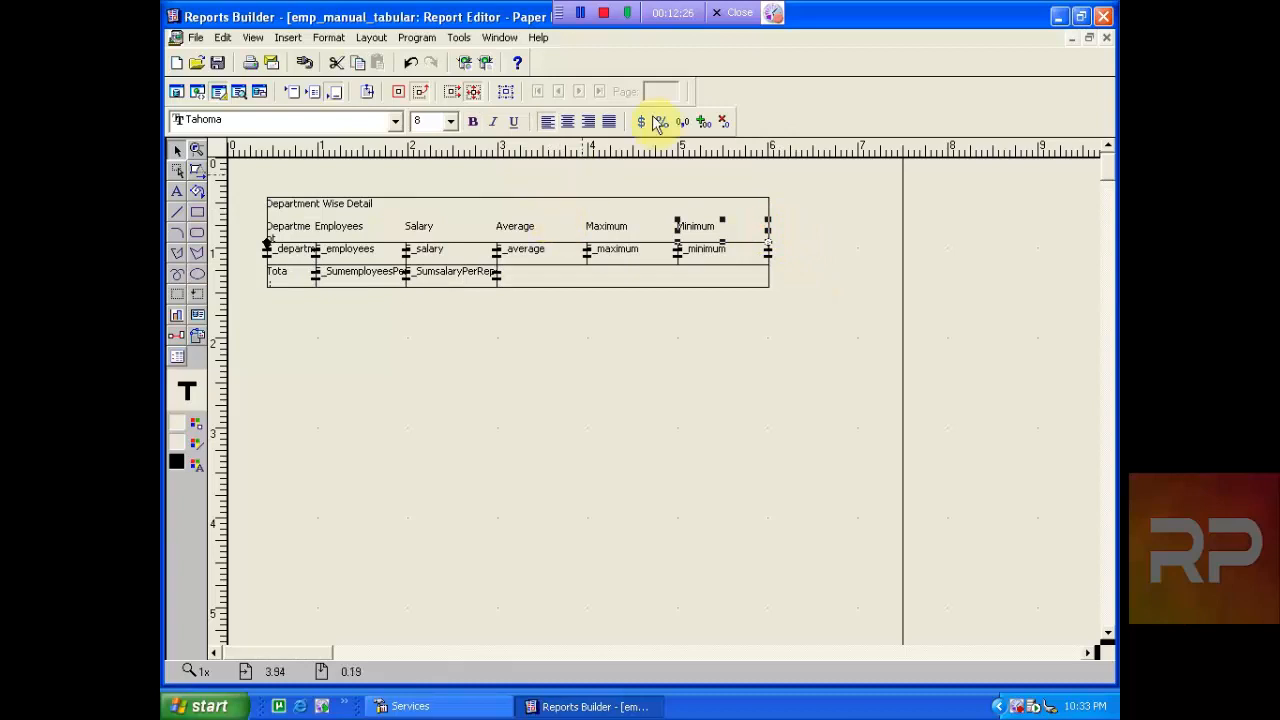
{"action": "left_click", "coordinate": [505, 91]}
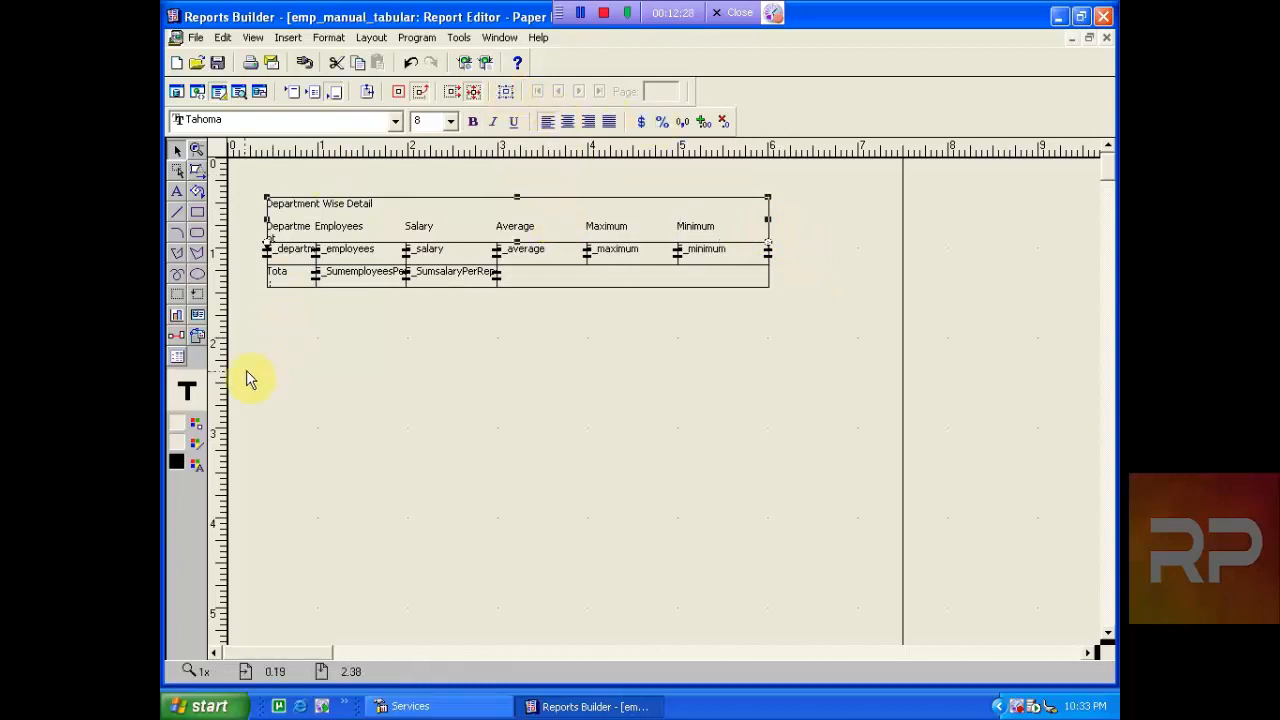
{"action": "left_click", "coordinate": [201, 427]}
{"action": "left_click", "coordinate": [280, 453]}
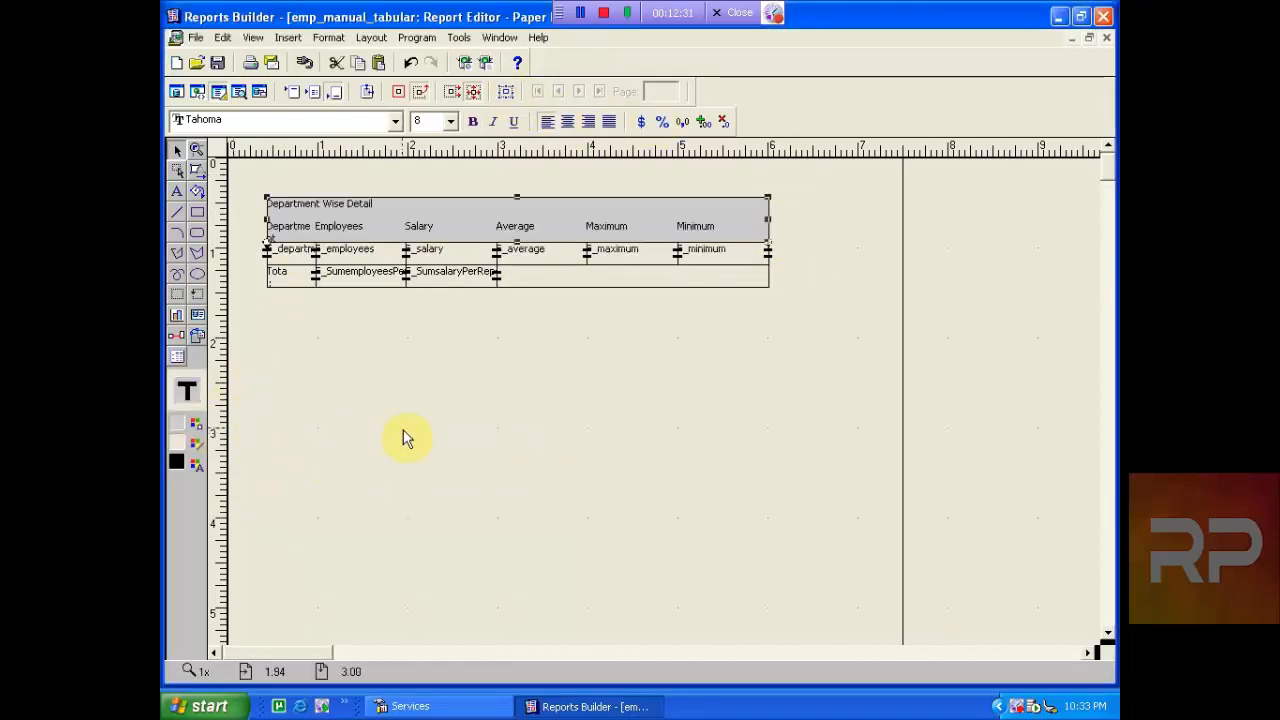
- Center the Department Wise Detail title, make it bold and set its font size to 14
{"action": "left_click", "coordinate": [312, 212]}
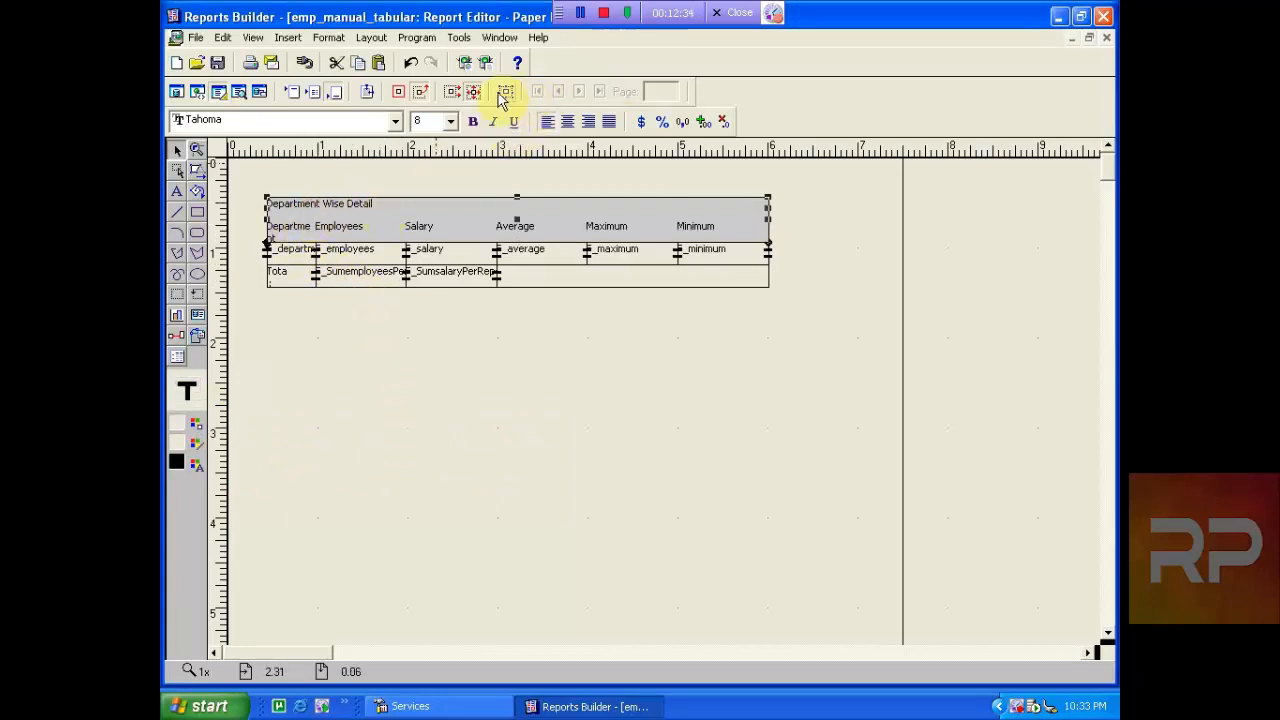
{"action": "left_click", "coordinate": [335, 205]}
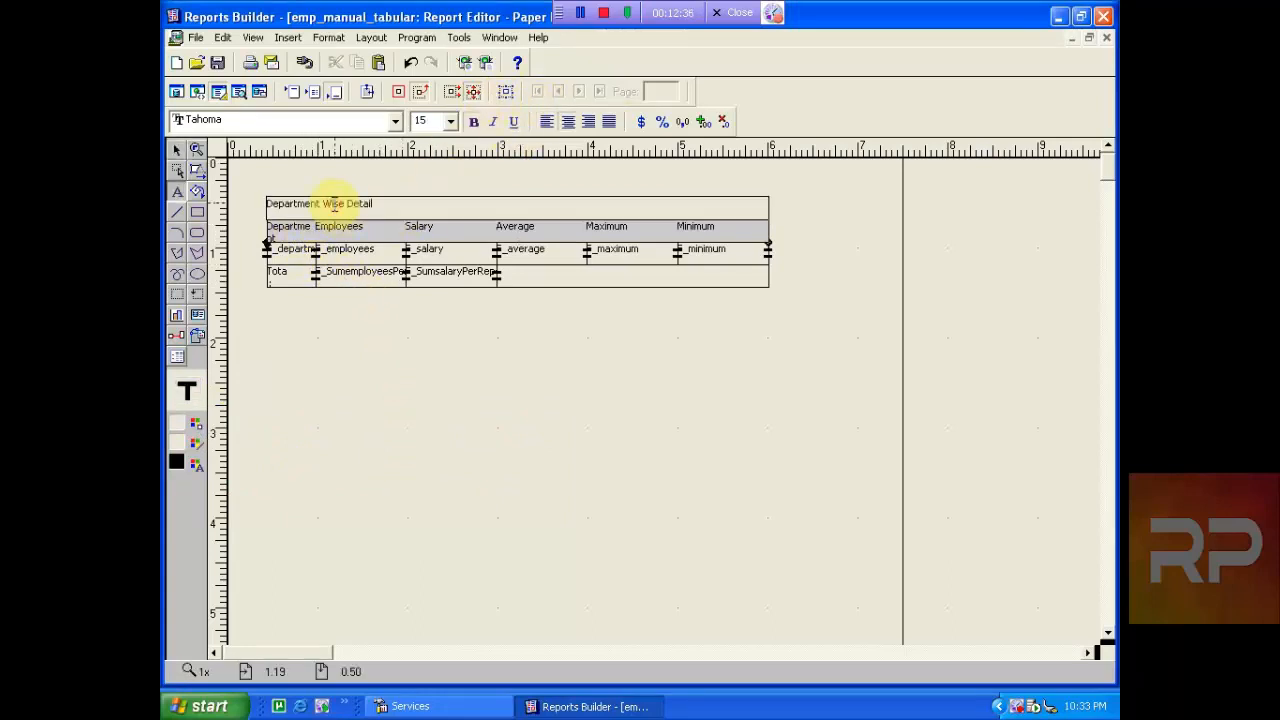
{"action": "left_click", "coordinate": [447, 157]}
{"action": "left_click", "coordinate": [436, 335]}
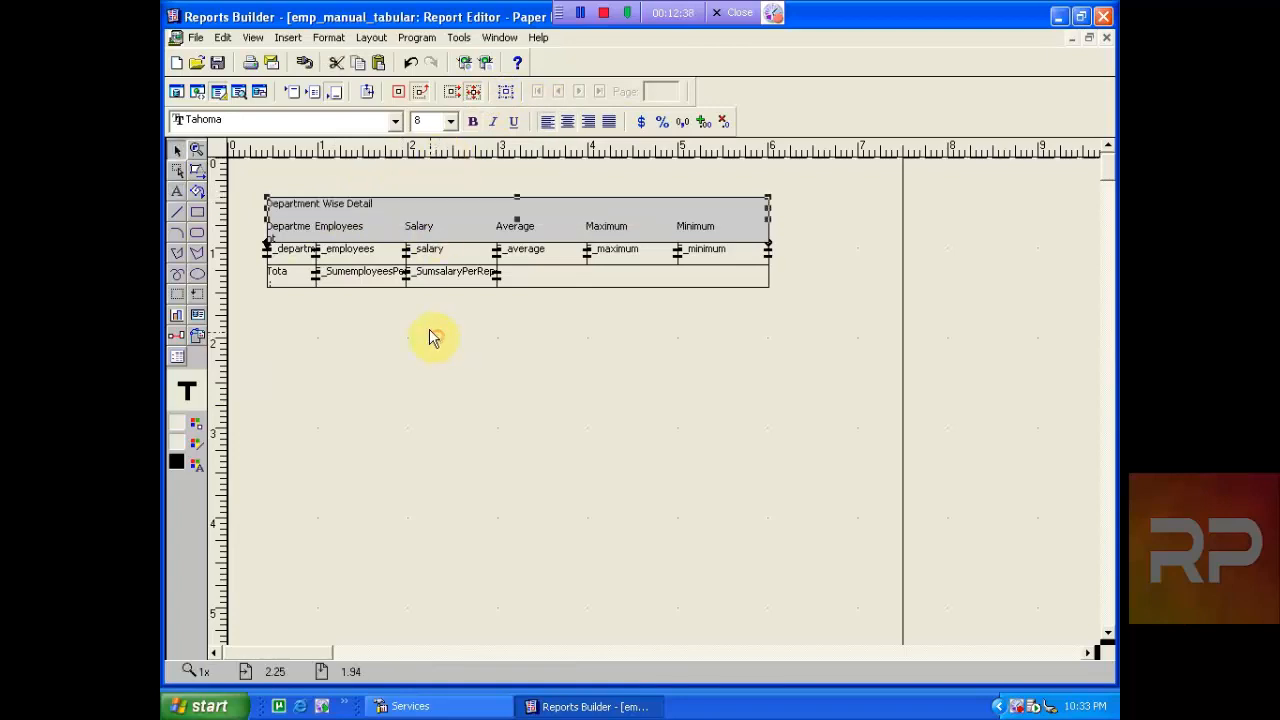
{"action": "left_click", "coordinate": [567, 122]}
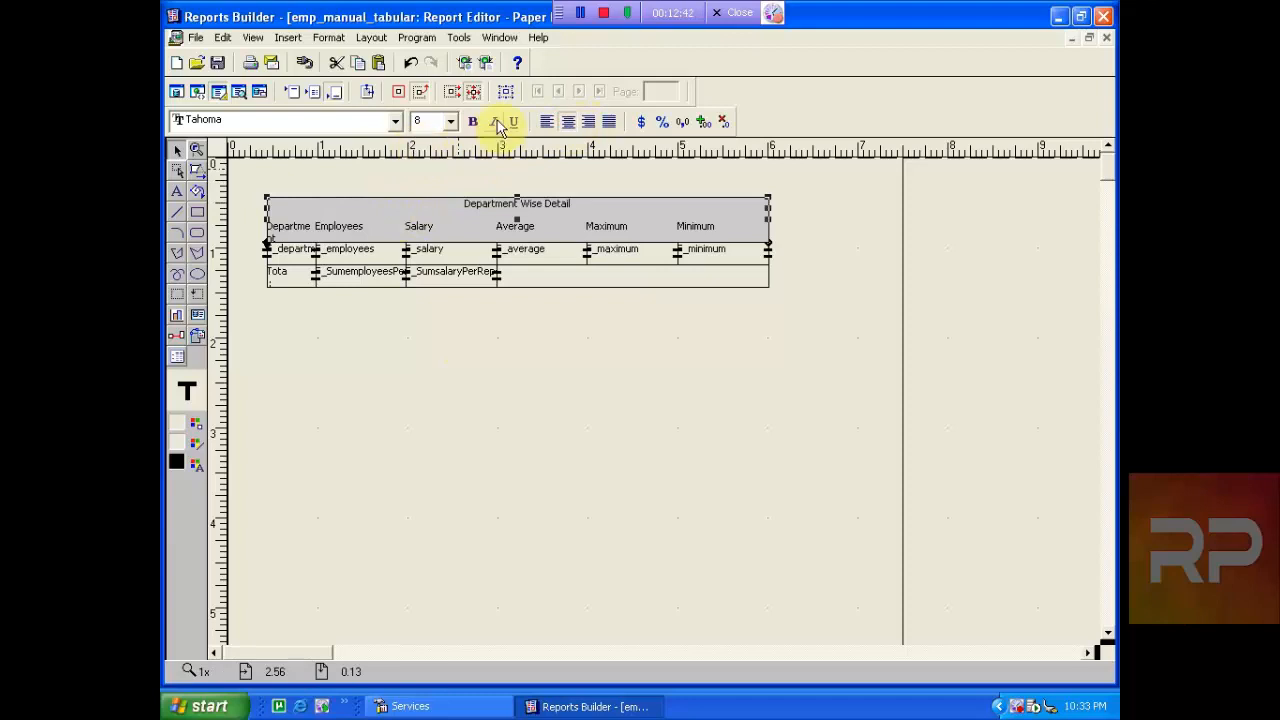
{"action": "left_click", "coordinate": [481, 123]}
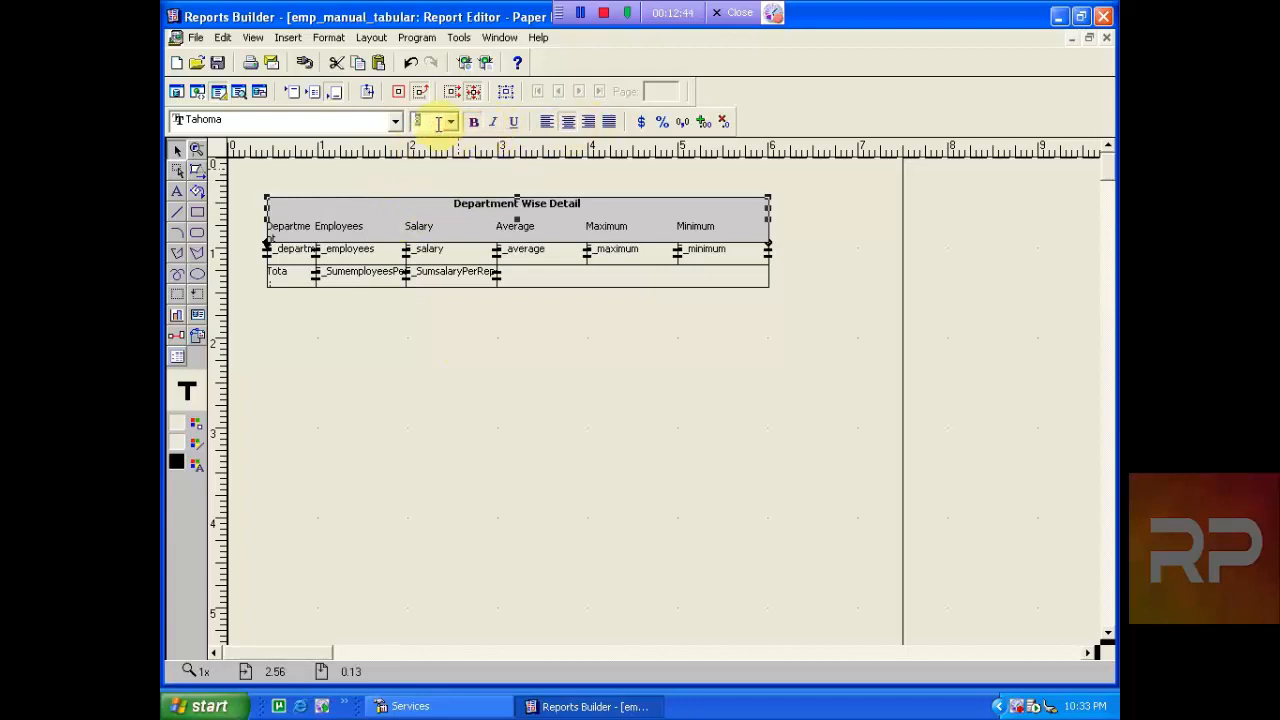
{"action": "type", "text": "1"}
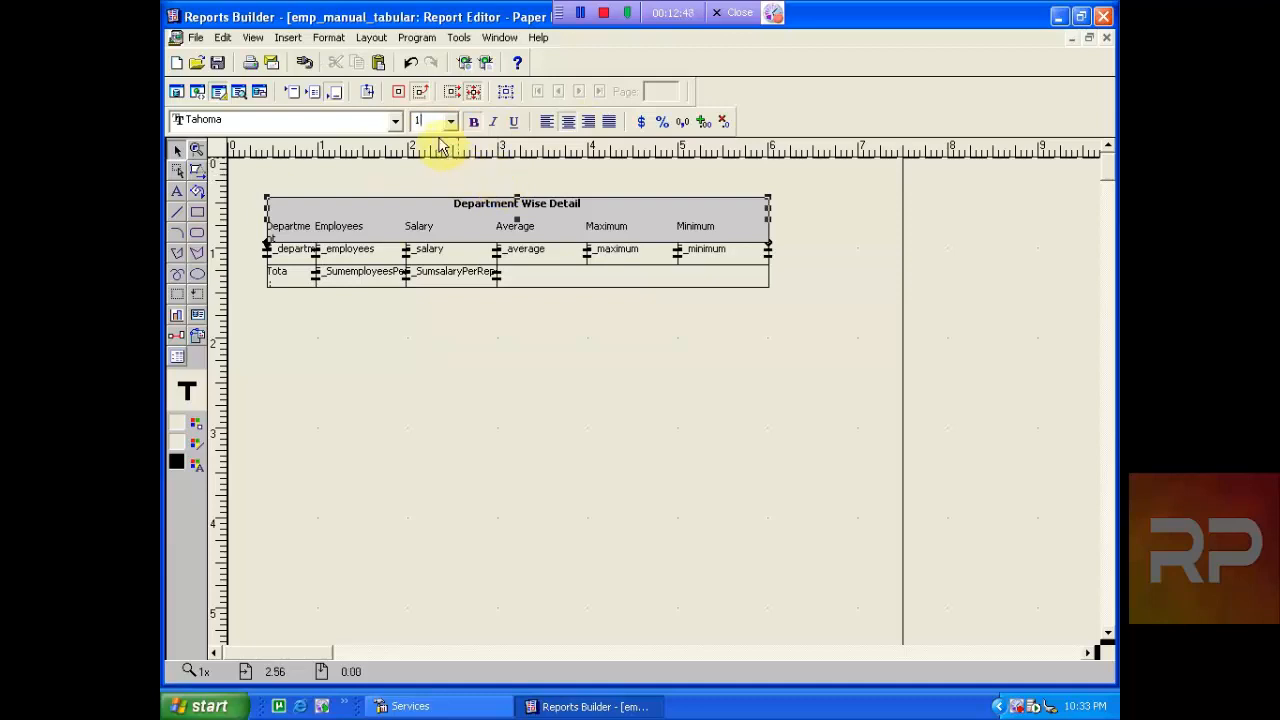
{"action": "type", "text": "14"}
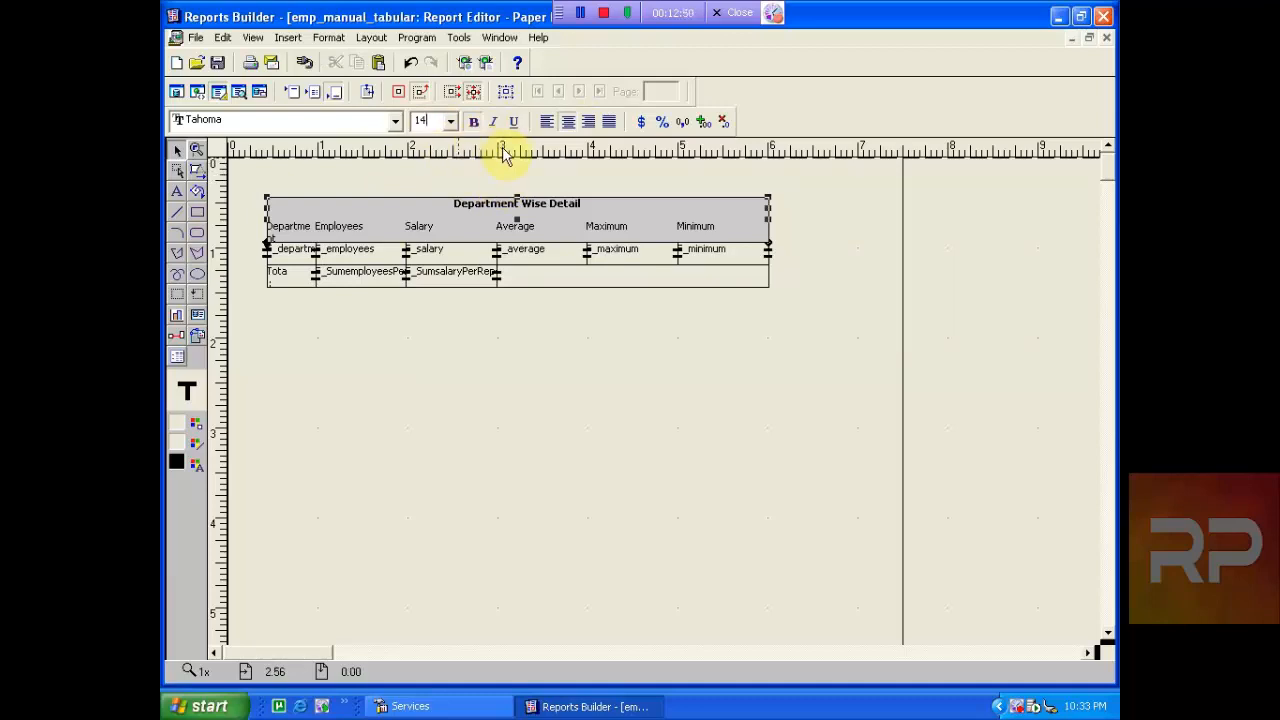
{"action": "key", "text": "Return"}
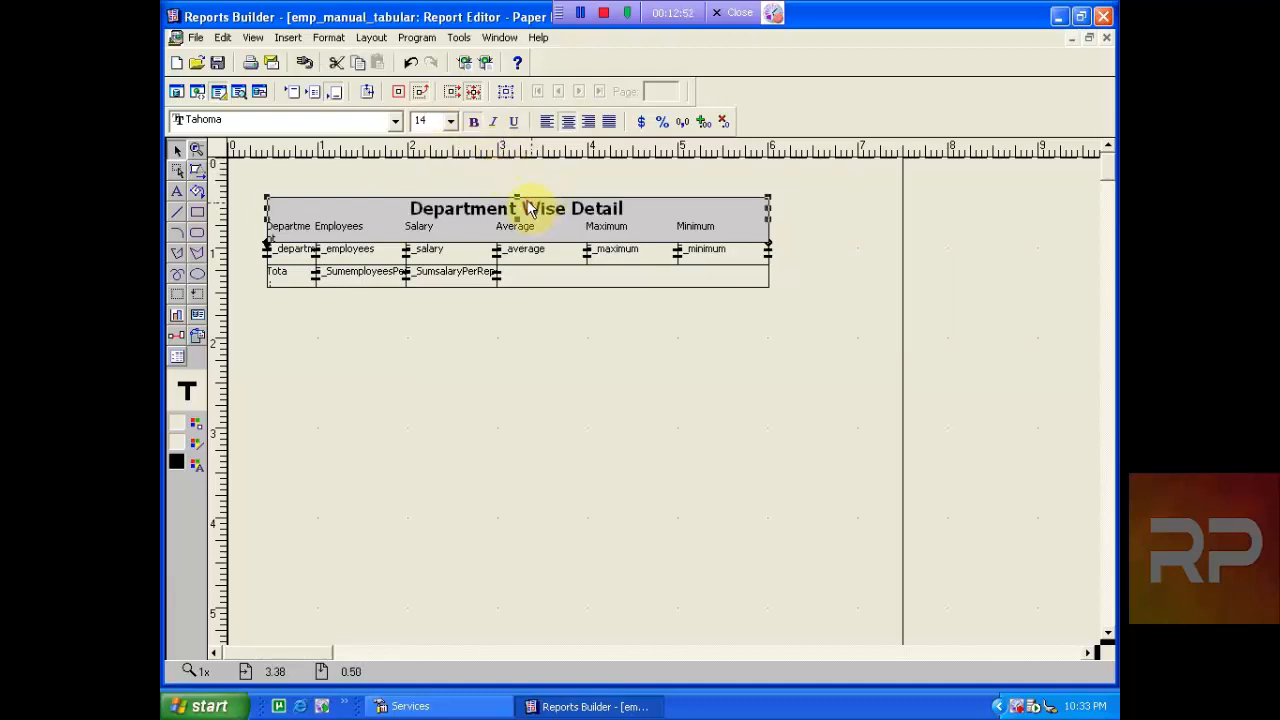
- Widen the department field in the block's data row slightly toward the employees field
{"action": "left_click", "coordinate": [357, 231]}
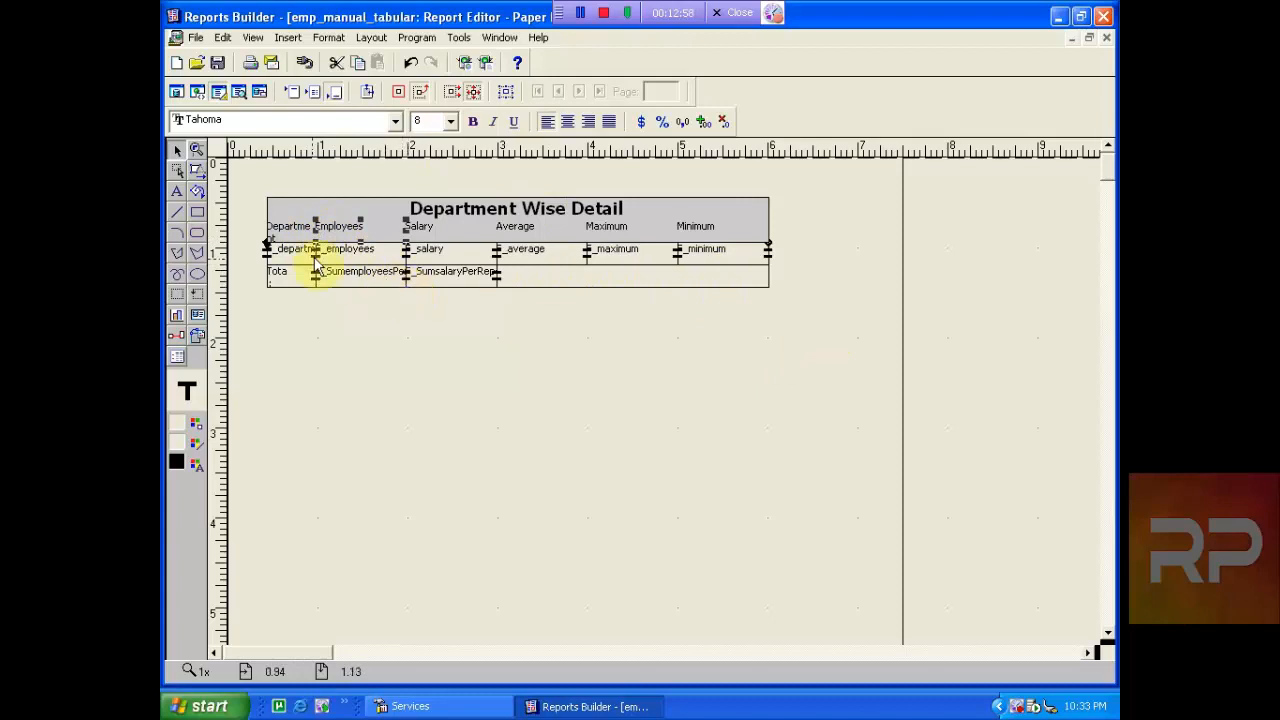
{"action": "left_click", "coordinate": [292, 250]}
{"action": "mouse_move", "coordinate": [316, 253]}
{"action": "left_mouse_down"}
{"action": "mouse_move", "coordinate": [336, 253]}
{"action": "mouse_move", "coordinate": [320, 252]}
{"action": "left_mouse_up"}
{"action": "left_click", "coordinate": [333, 228]}
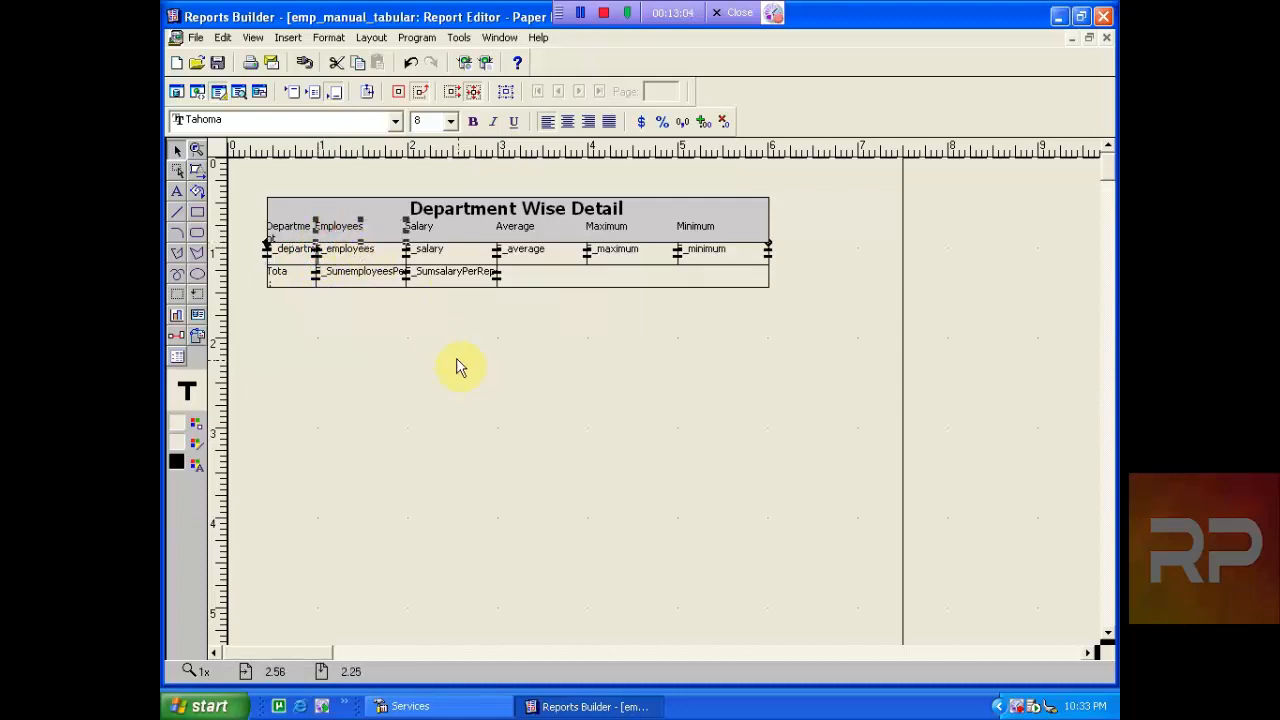
- Make all six column labels, Department, Employees, Salary, Average, Maximum and Minimum, bold
{"action": "left_click", "coordinate": [705, 232]}
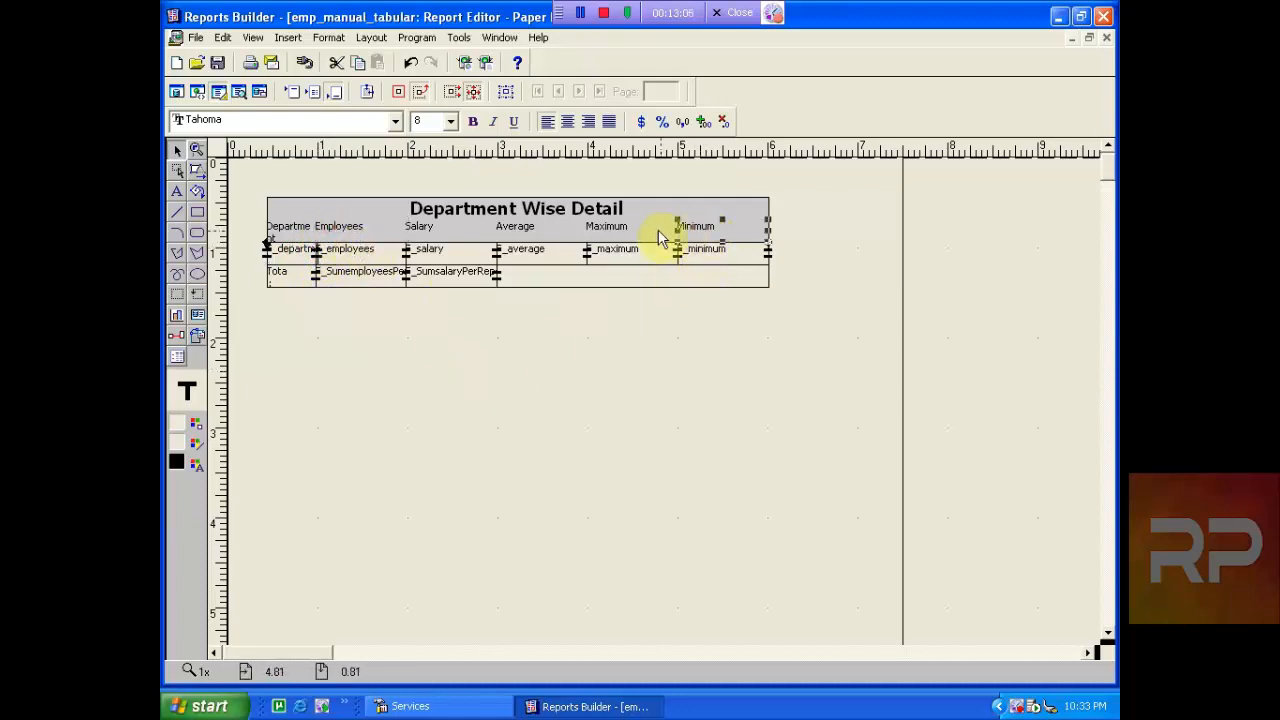
{"action": "left_click", "coordinate": [612, 230], "text": "shift"}
{"action": "left_click", "coordinate": [514, 229], "text": "shift"}
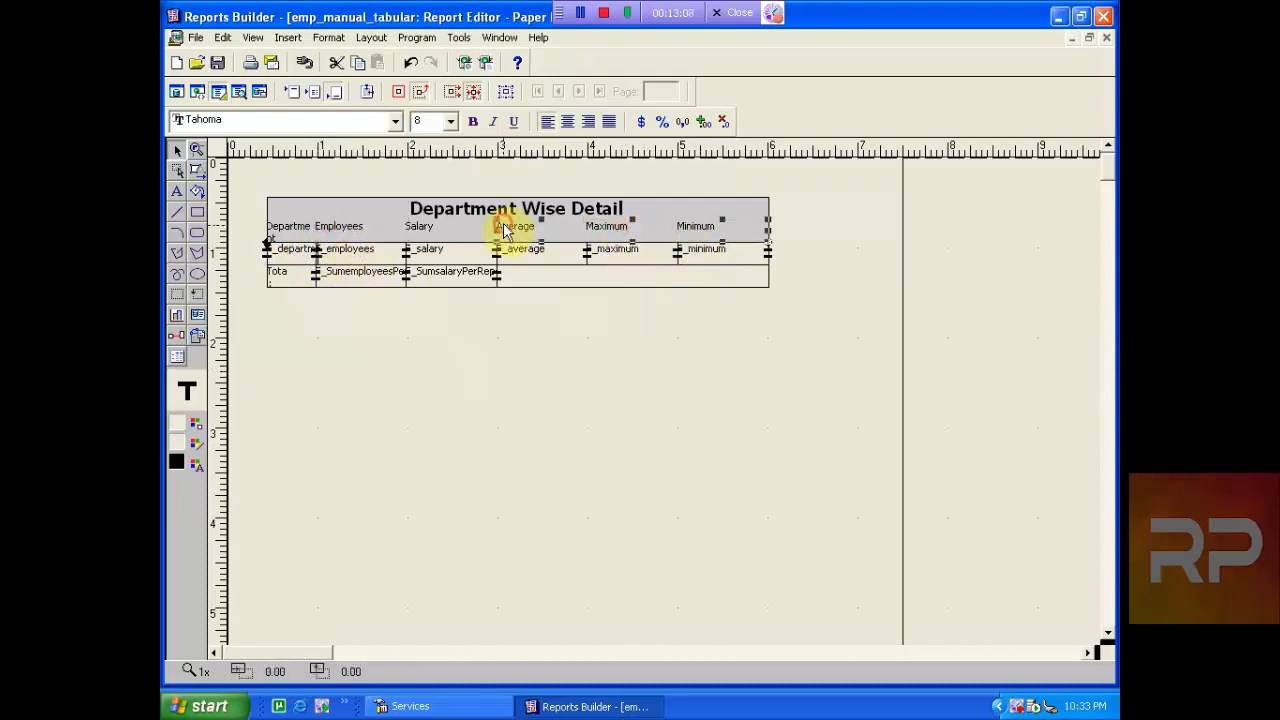
{"action": "left_click", "coordinate": [420, 229], "text": "shift"}
{"action": "left_click", "coordinate": [333, 228], "text": "shift"}
{"action": "left_click", "coordinate": [305, 228], "text": "shift"}
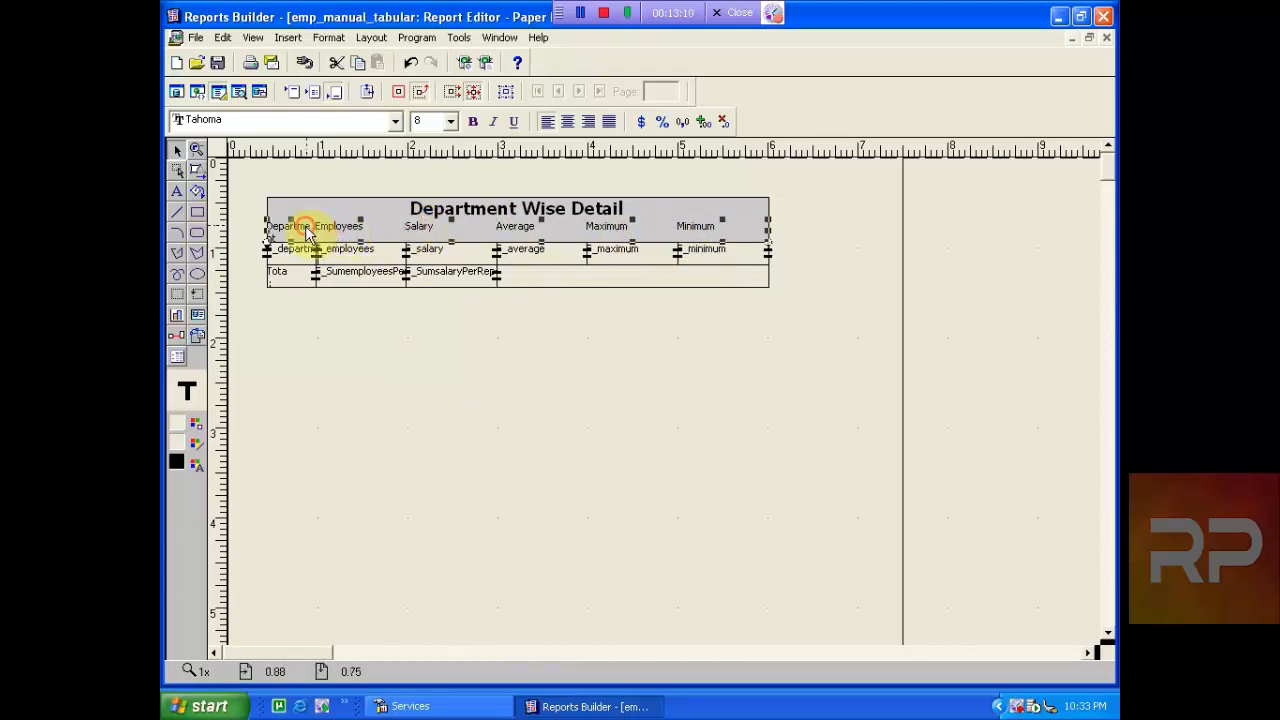
{"action": "left_click", "coordinate": [473, 122]}
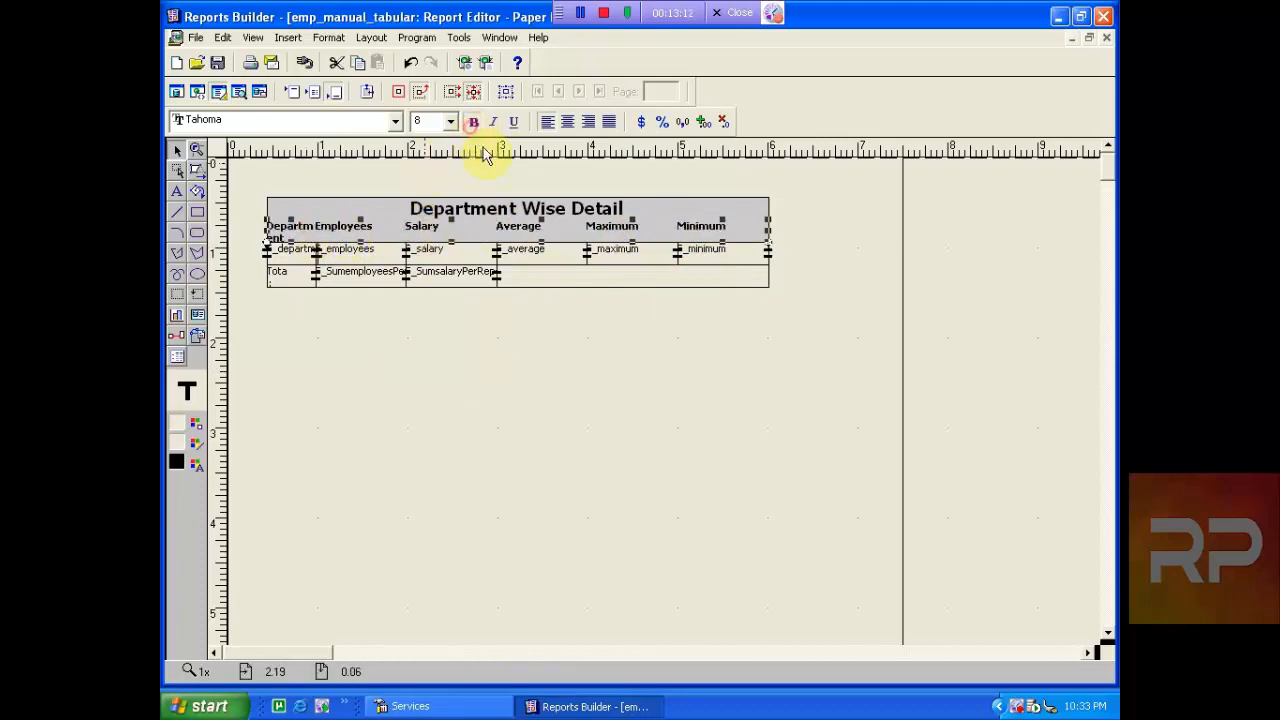
- Give the Department Wise Detail title a black border line
{"action": "left_click", "coordinate": [500, 209]}
{"action": "left_click", "coordinate": [197, 443]}
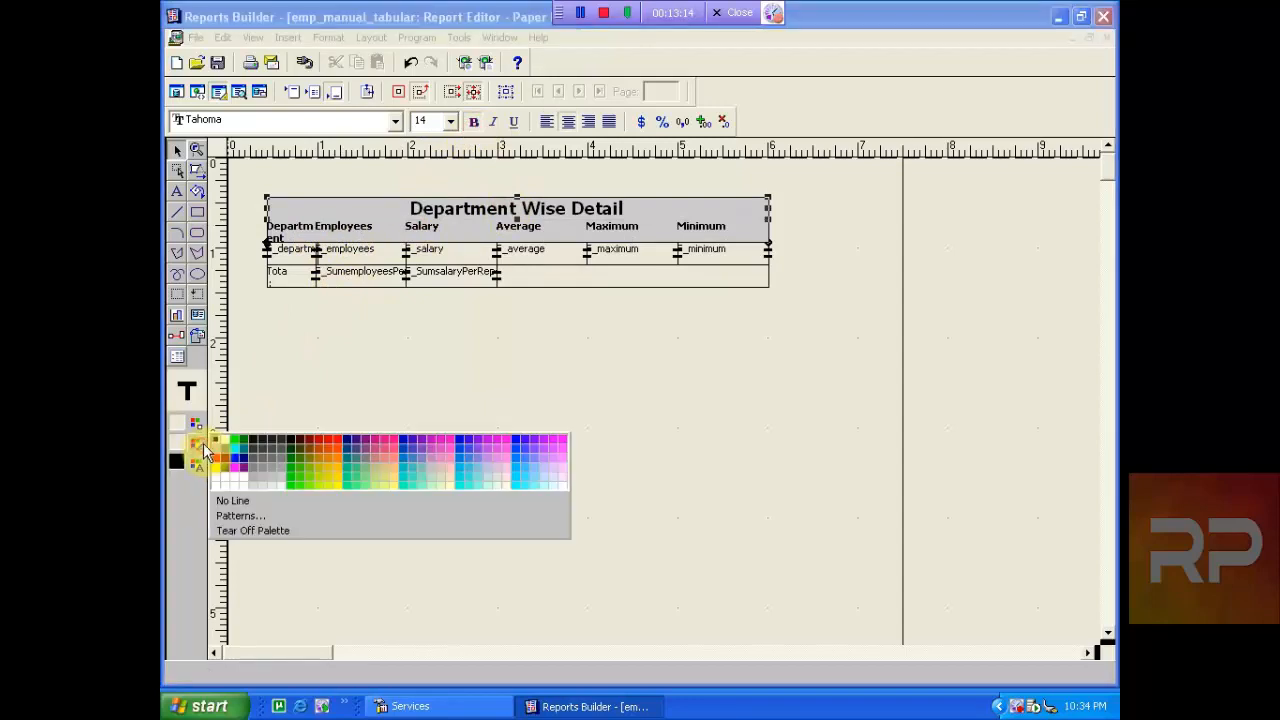
{"action": "left_click", "coordinate": [219, 443]}
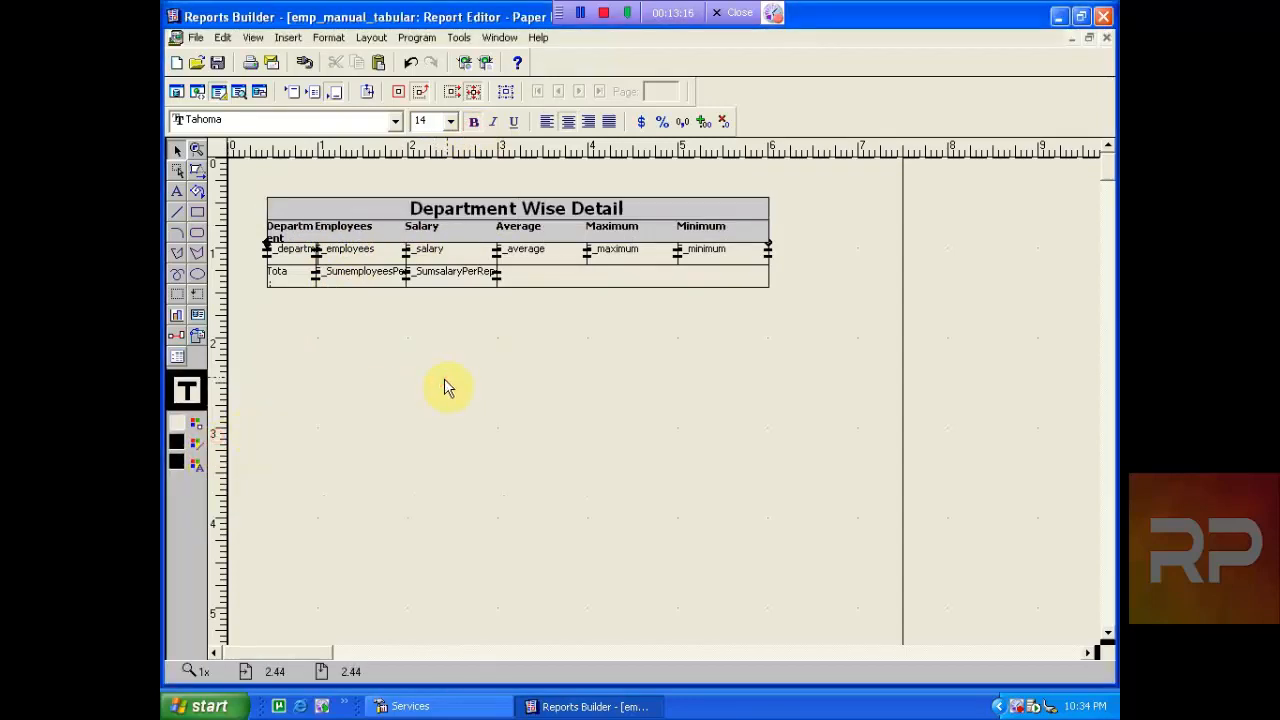
- Move the whole department block down and right so it starts at about 0.9 horizontally and 1.6 vertically on the rulers
{"action": "left_click_drag", "start_coordinate": [843, 331], "coordinate": [235, 179]}
{"action": "key", "text": "Down"}
{"action": "key", "text": "Down"}
{"action": "key", "text": "Down"}
{"action": "key", "text": "Down"}
{"action": "key", "text": "Down"}
{"action": "key", "text": "Down"}
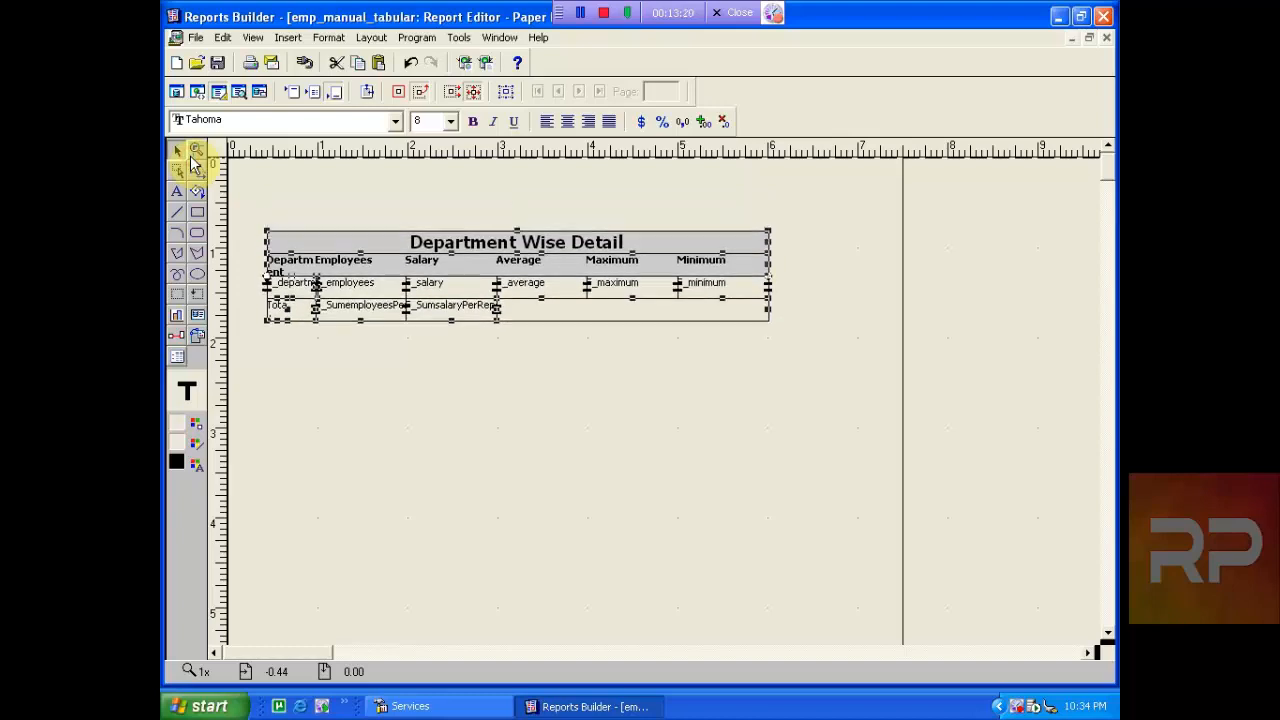
{"action": "key", "text": "Right"}
{"action": "key", "text": "Right"}
{"action": "key", "text": "Right"}
{"action": "key", "text": "Right"}
{"action": "key", "text": "Down"}
{"action": "key", "text": "Down"}
{"action": "key", "text": "Down"}
{"action": "key", "text": "Down"}
{"action": "key", "text": "Down"}
{"action": "key", "text": "Down"}
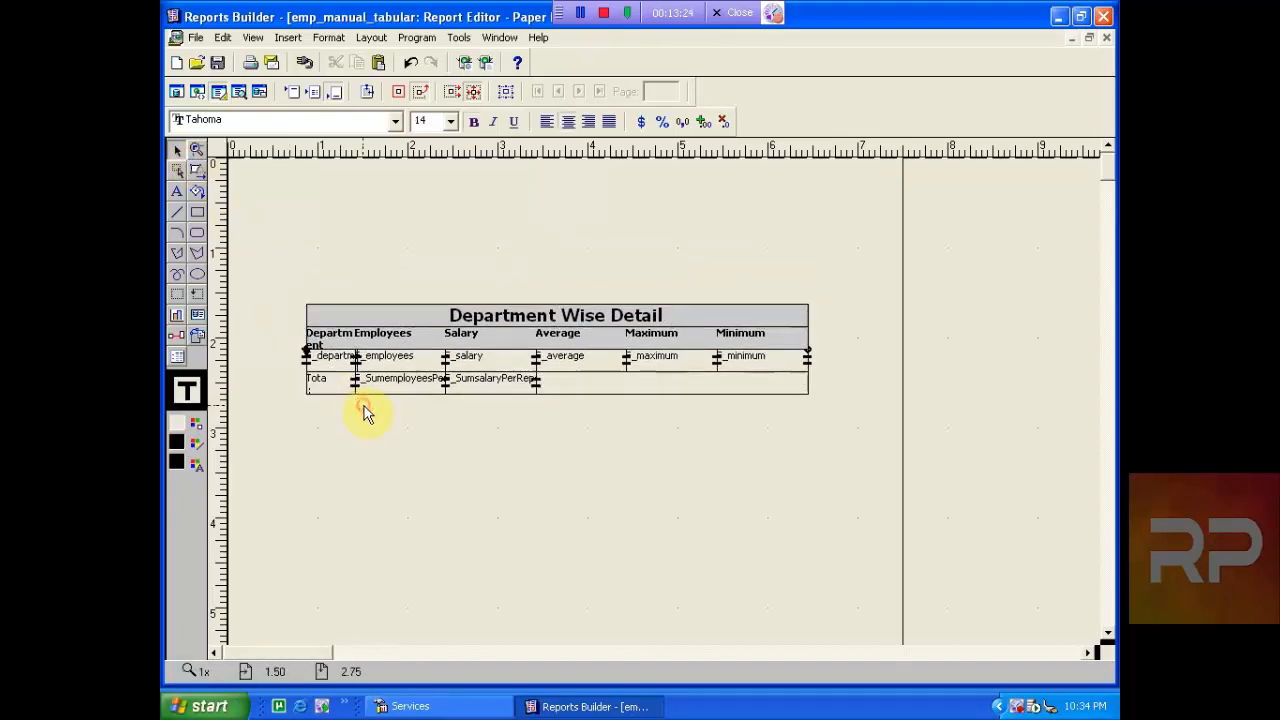
- Widen the Total label in the summary row so its text fits on one line
{"action": "left_click", "coordinate": [325, 383]}
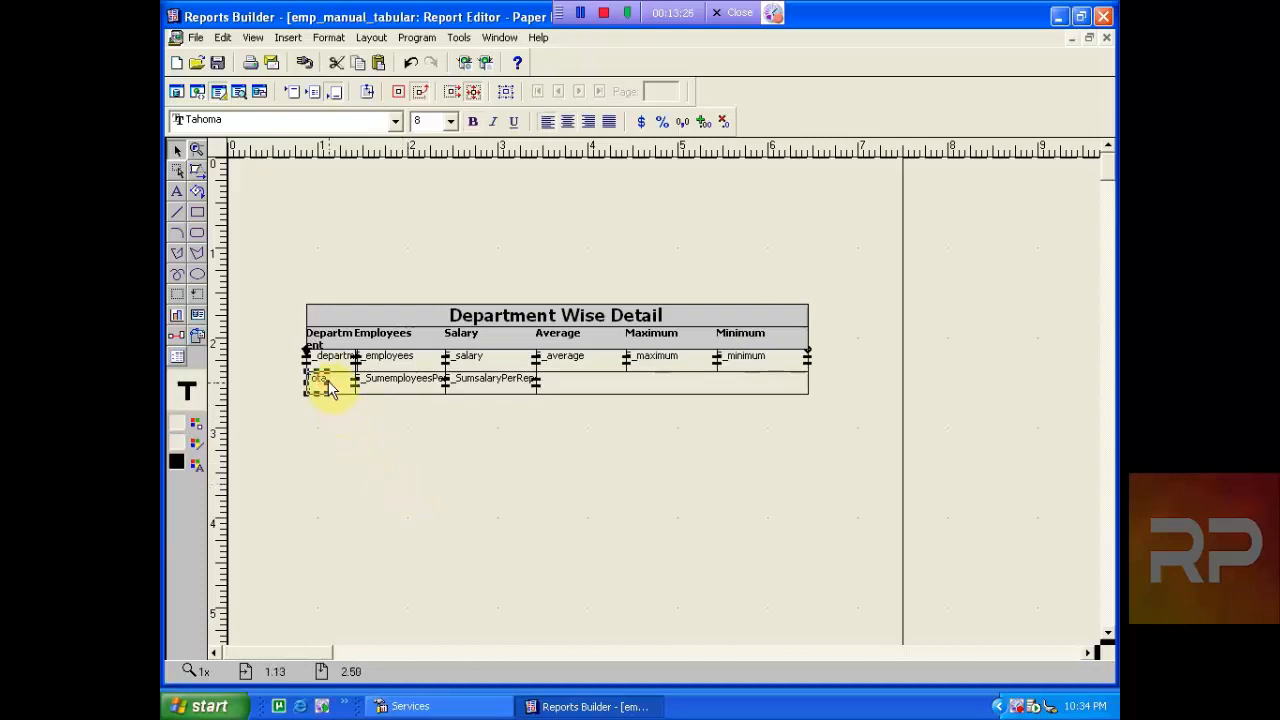
{"action": "left_click_drag", "start_coordinate": [341, 383], "coordinate": [357, 390]}
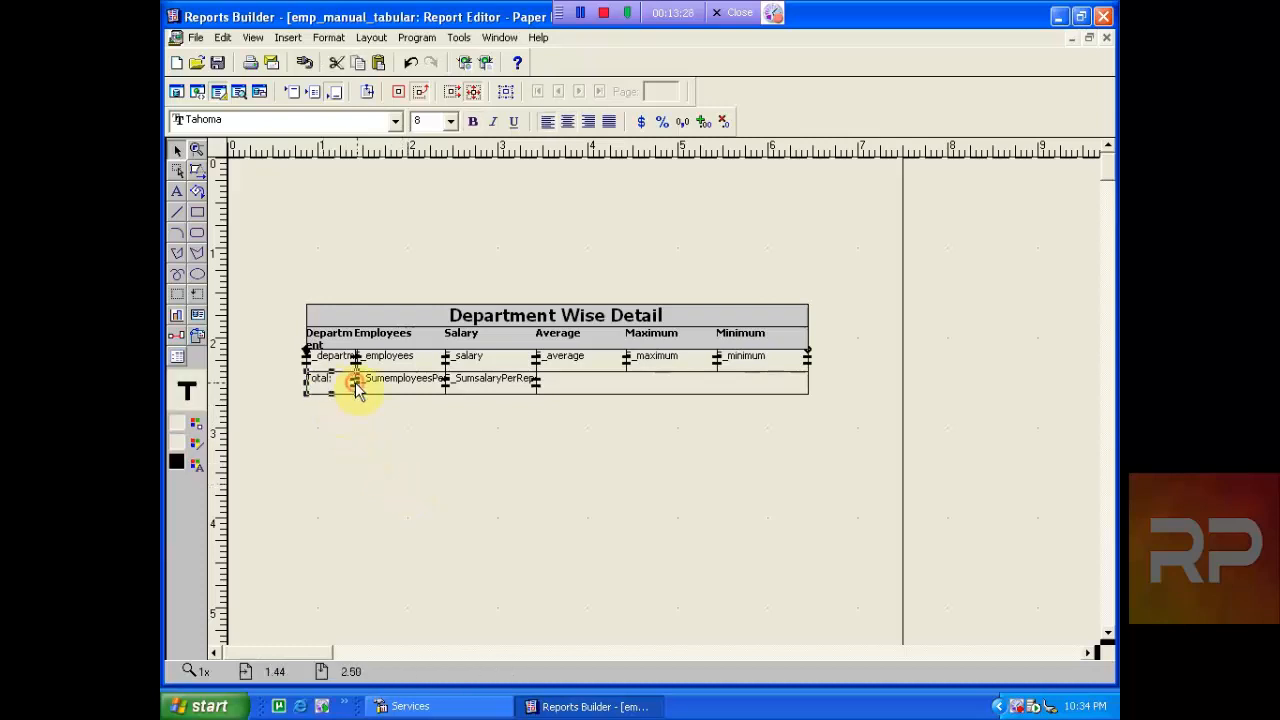
- Run the report and review its pages from the summary page through the department detail on page 3
{"action": "left_click", "coordinate": [484, 62]}
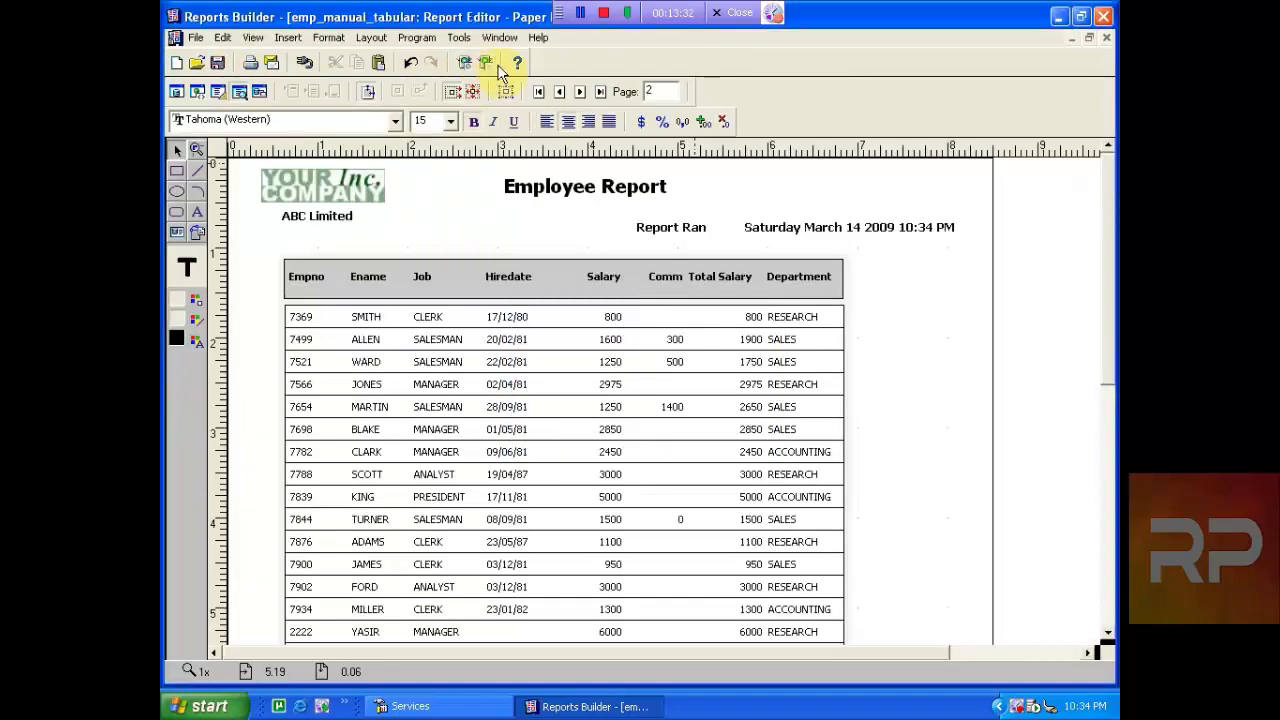
{"action": "left_click", "coordinate": [559, 91]}
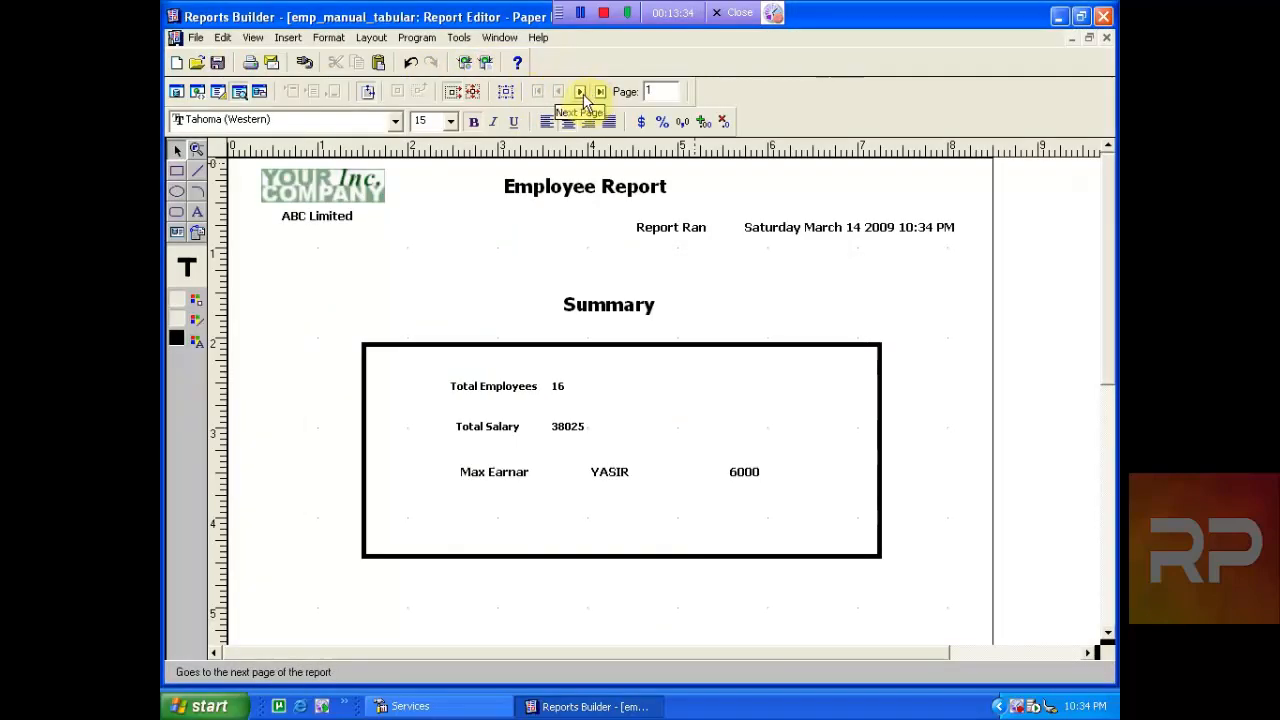
{"action": "left_click", "coordinate": [581, 93]}
{"action": "left_click", "coordinate": [584, 94]}
{"action": "left_click", "coordinate": [617, 250]}
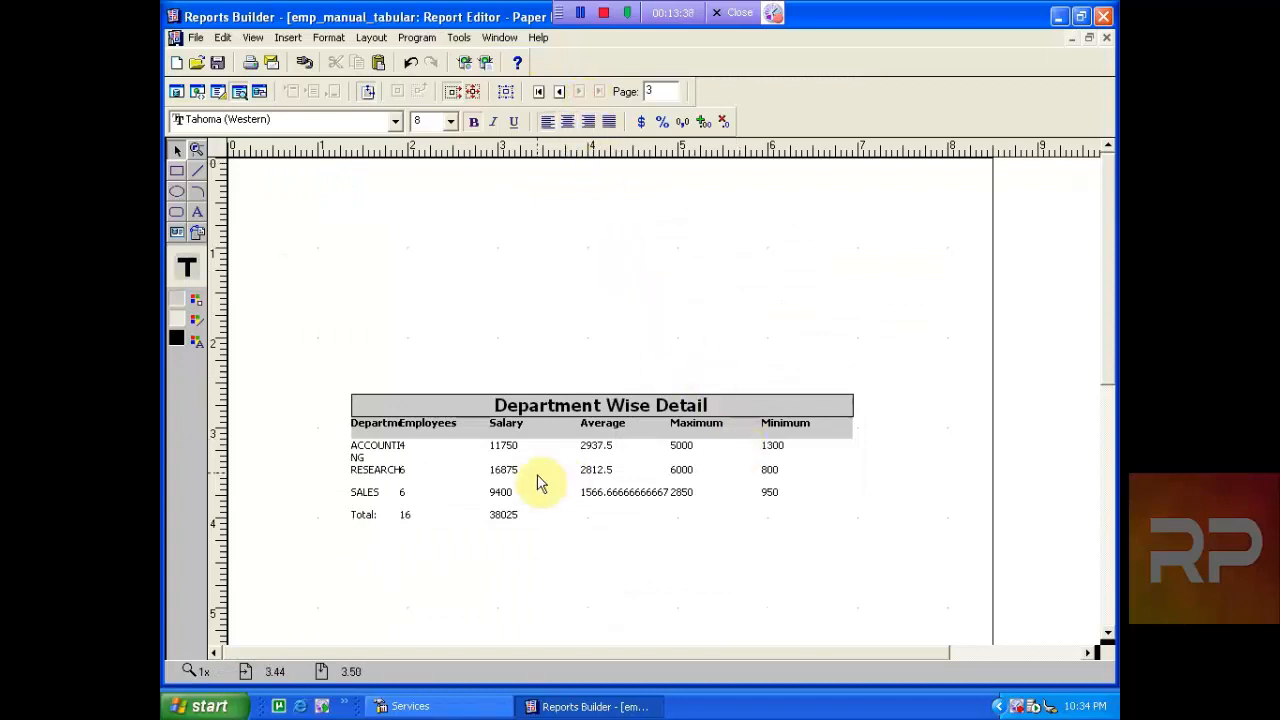
- Try widening the department name column in the report preview, undoing each attempt
{"action": "left_click", "coordinate": [373, 478]}
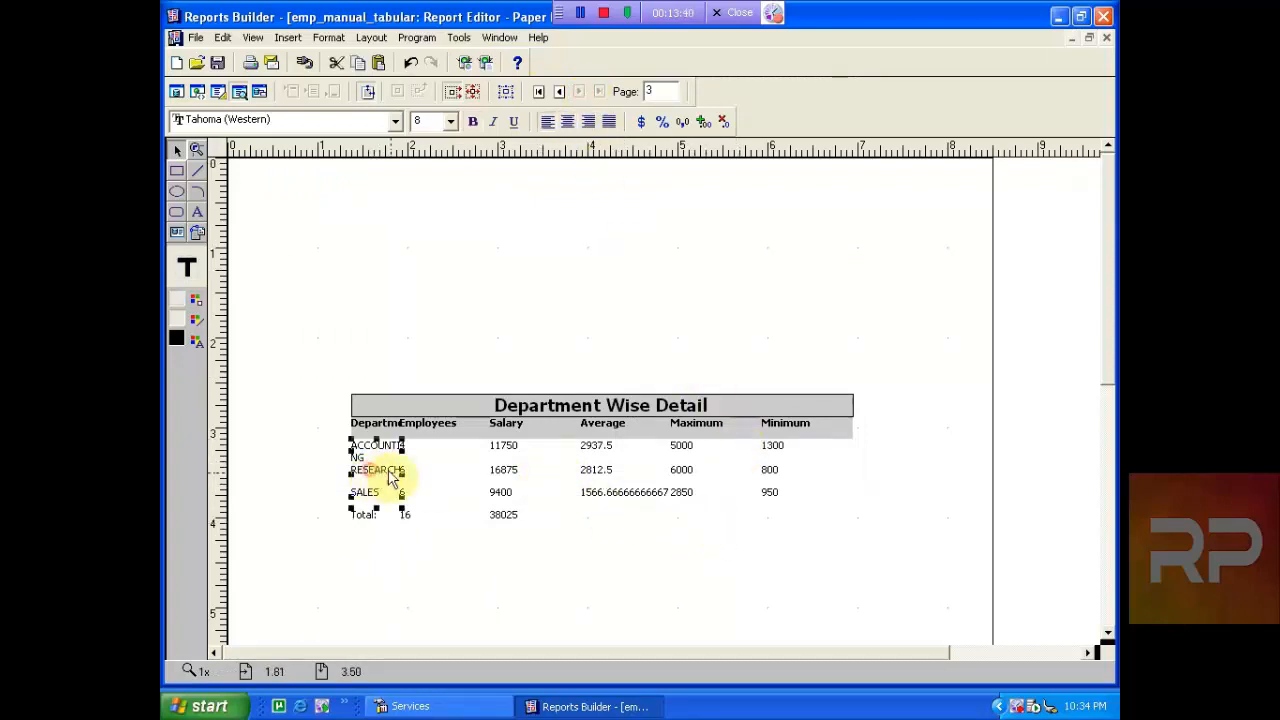
{"action": "left_click_drag", "start_coordinate": [401, 475], "coordinate": [418, 476]}
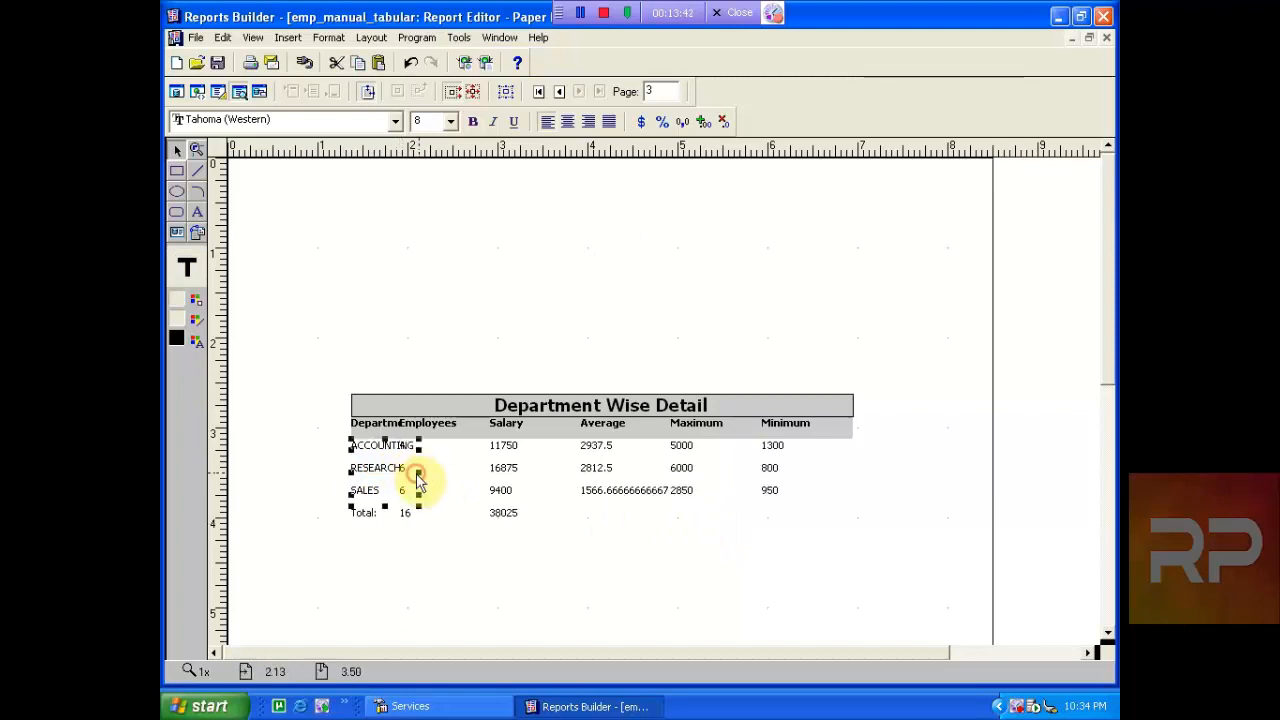
{"action": "key", "text": "ctrl+z"}
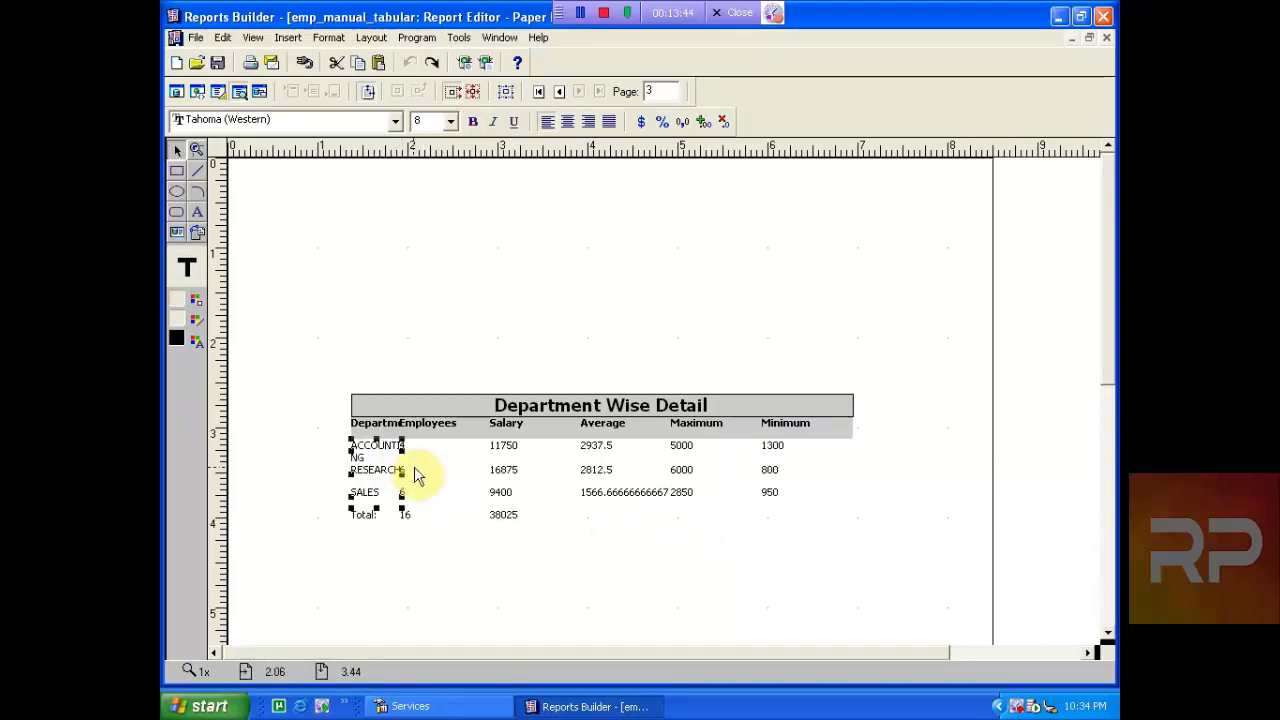
{"action": "left_click", "coordinate": [218, 92]}
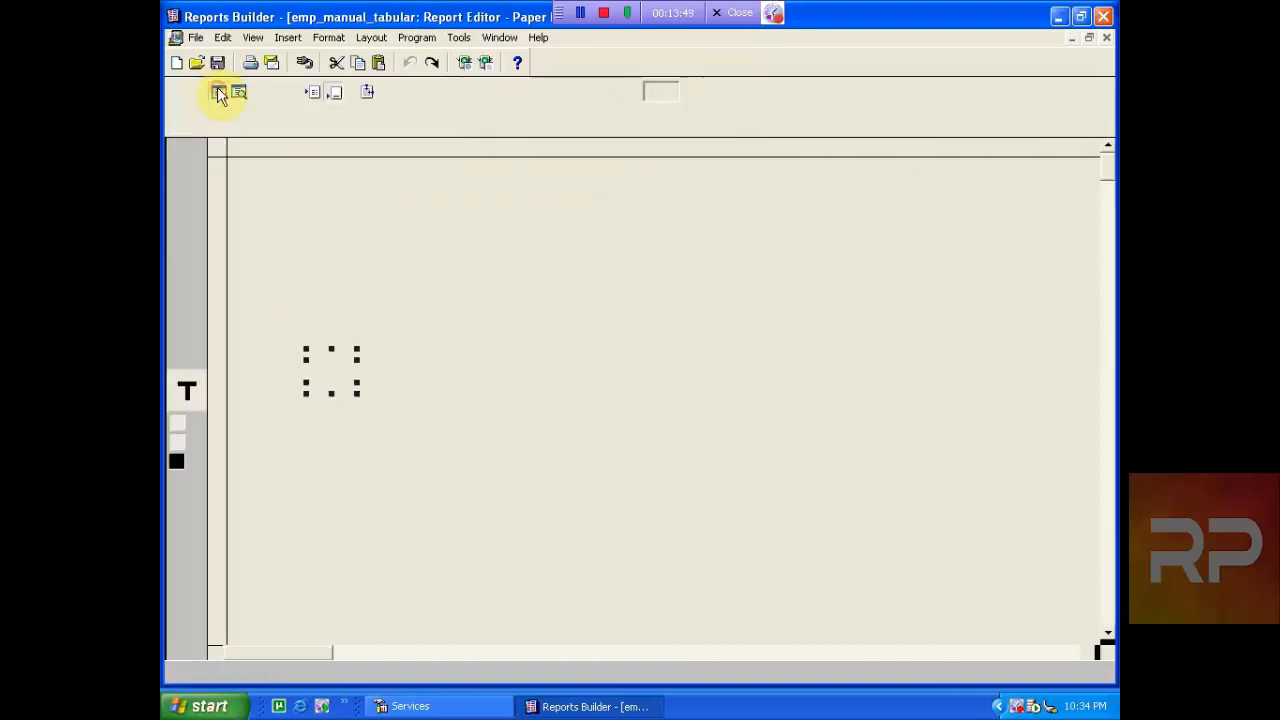
{"action": "left_click", "coordinate": [483, 62]}
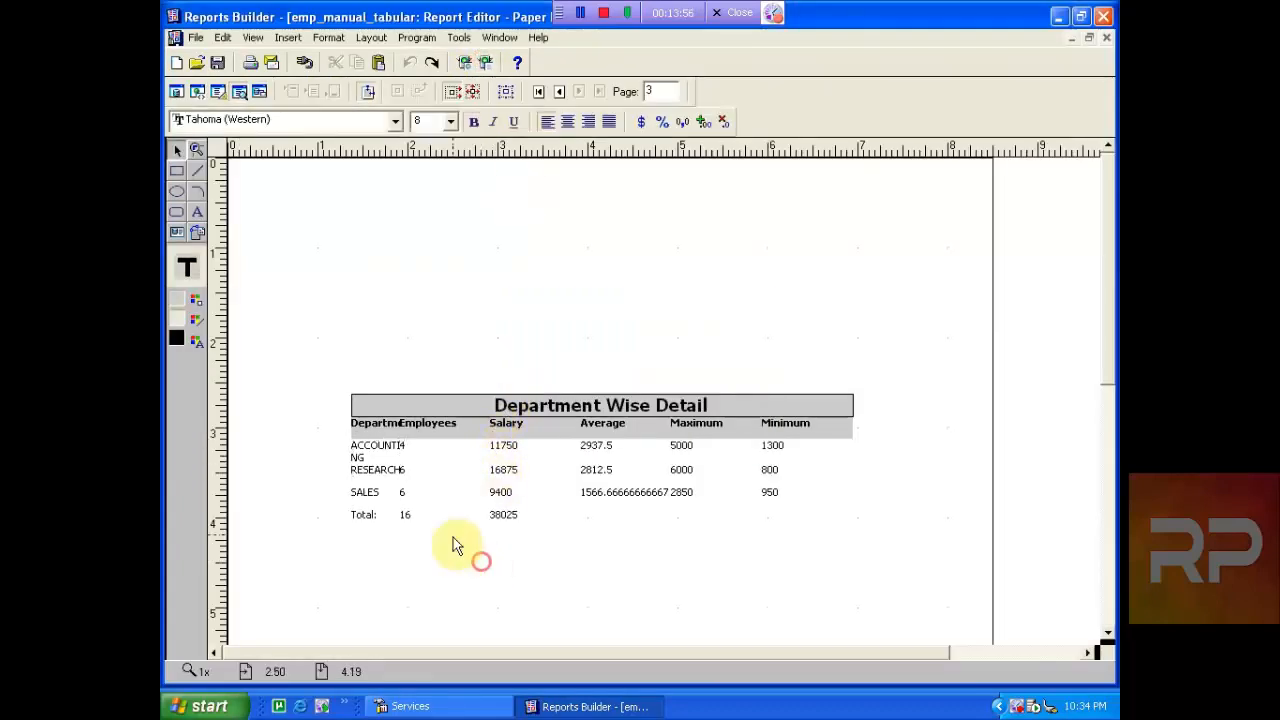
{"action": "left_click", "coordinate": [378, 466]}
{"action": "left_click_drag", "start_coordinate": [404, 476], "coordinate": [428, 481]}
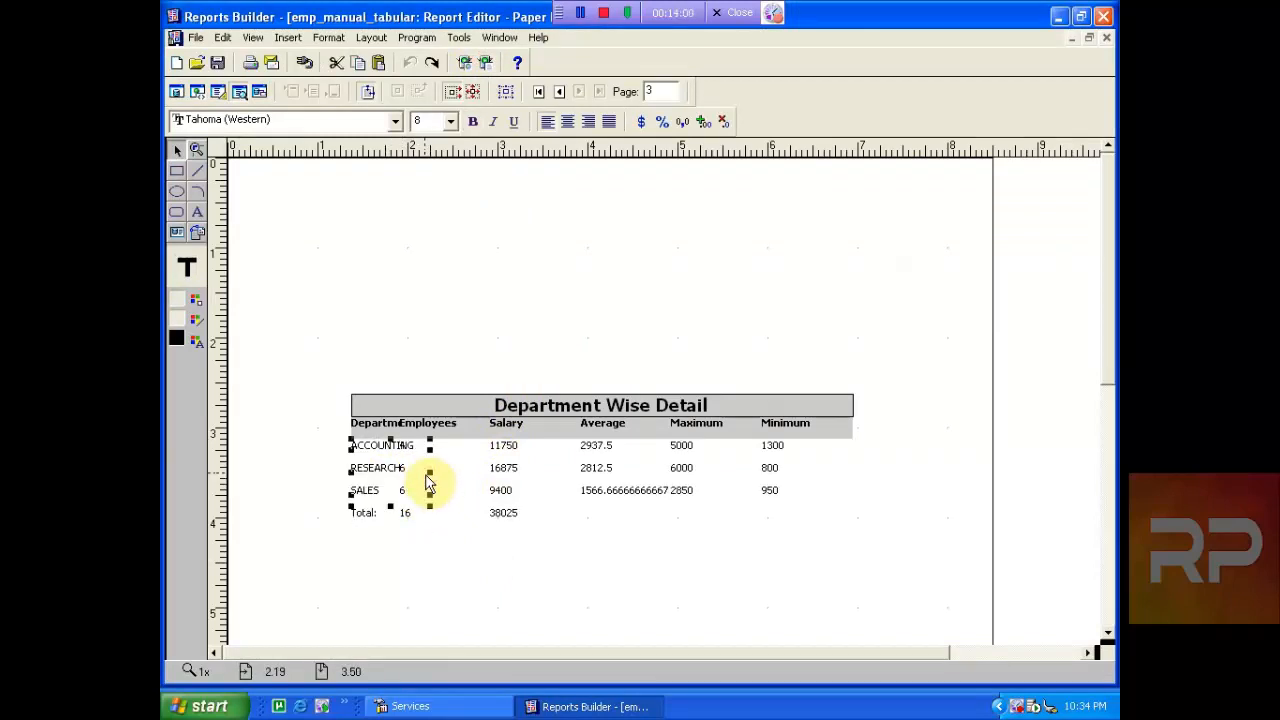
{"action": "key", "text": "ctrl+z"}
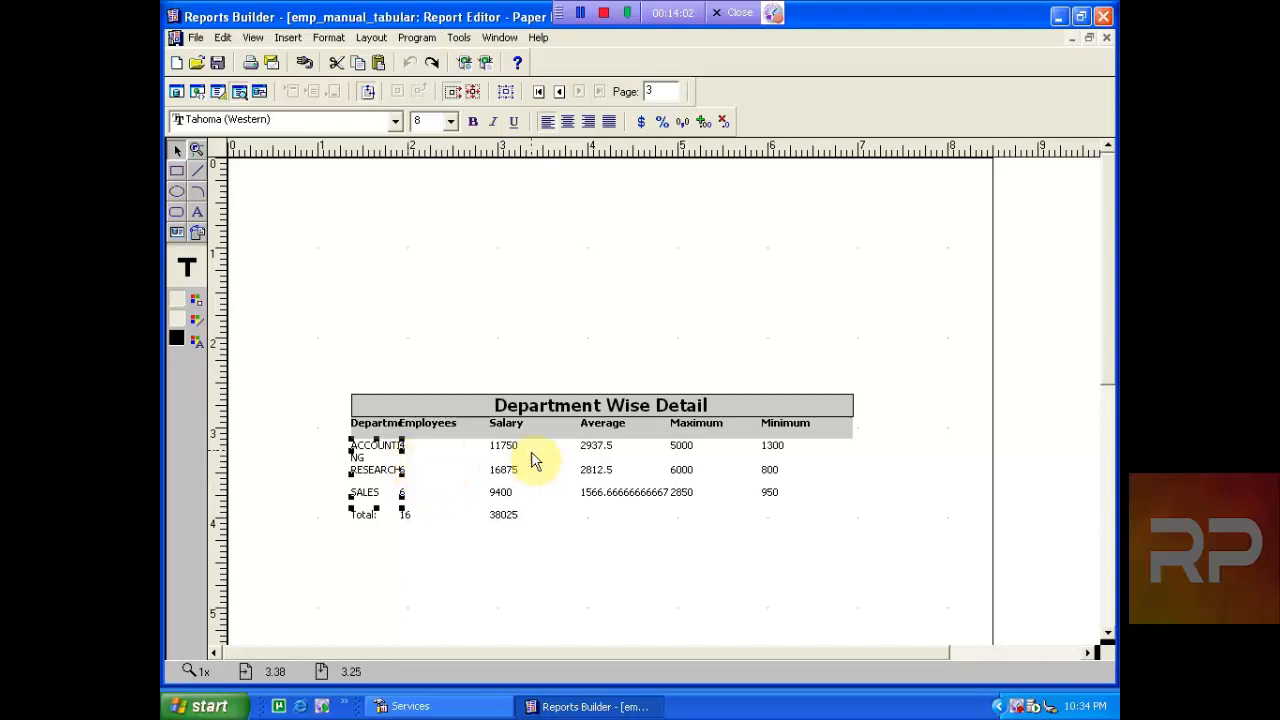
- Turn on Confine mode in the layout, and in the report preview move the Employees column right to start at about 2 on the ruler
{"action": "left_click", "coordinate": [218, 91]}
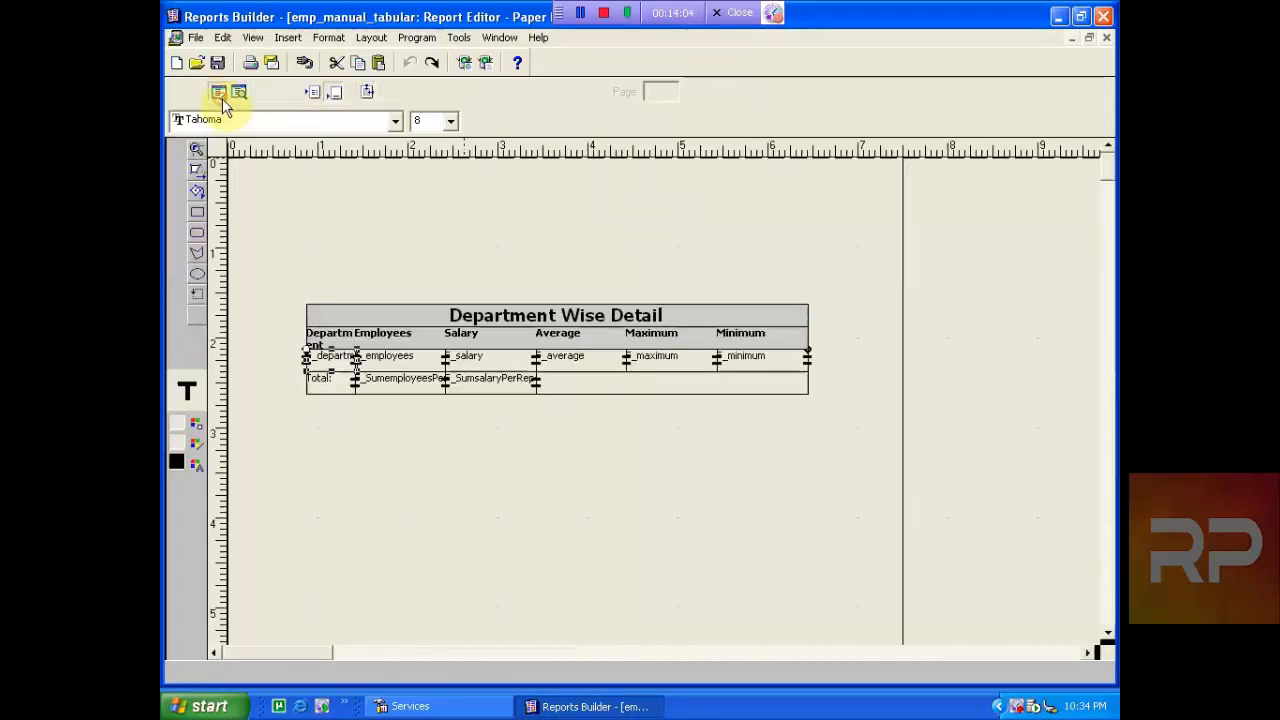
{"action": "left_click", "coordinate": [510, 220]}
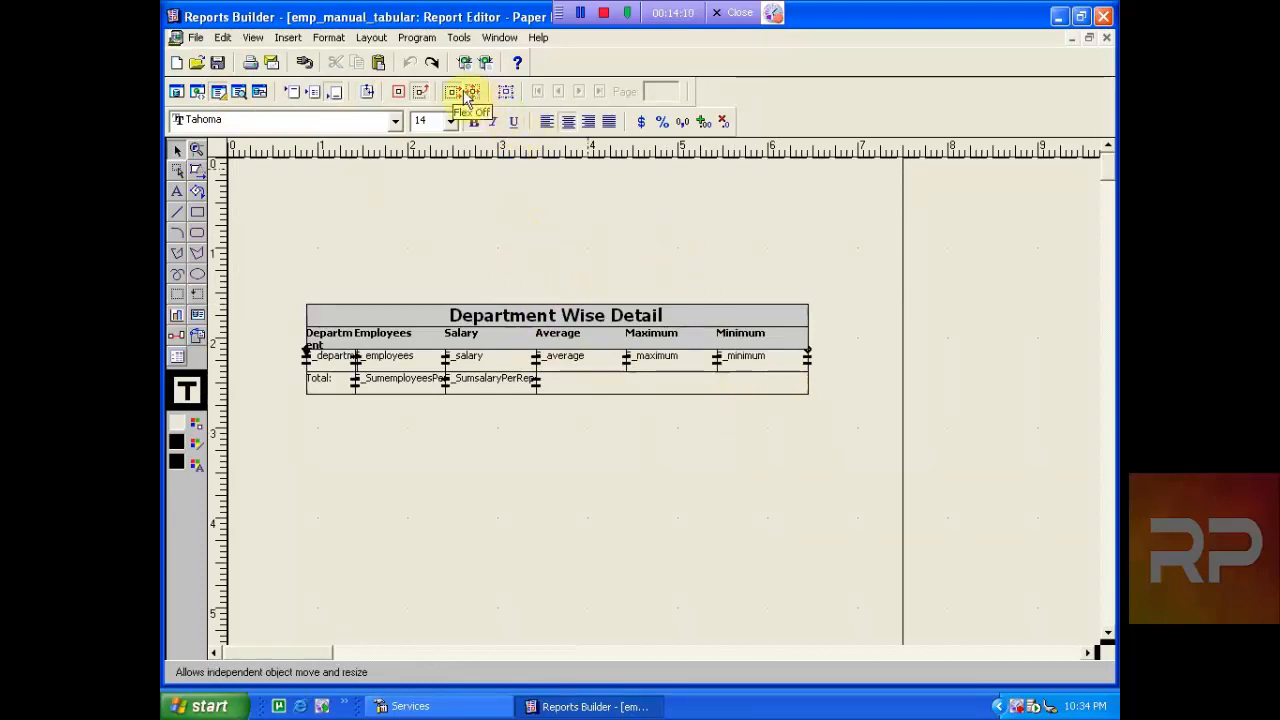
{"action": "left_click", "coordinate": [400, 92]}
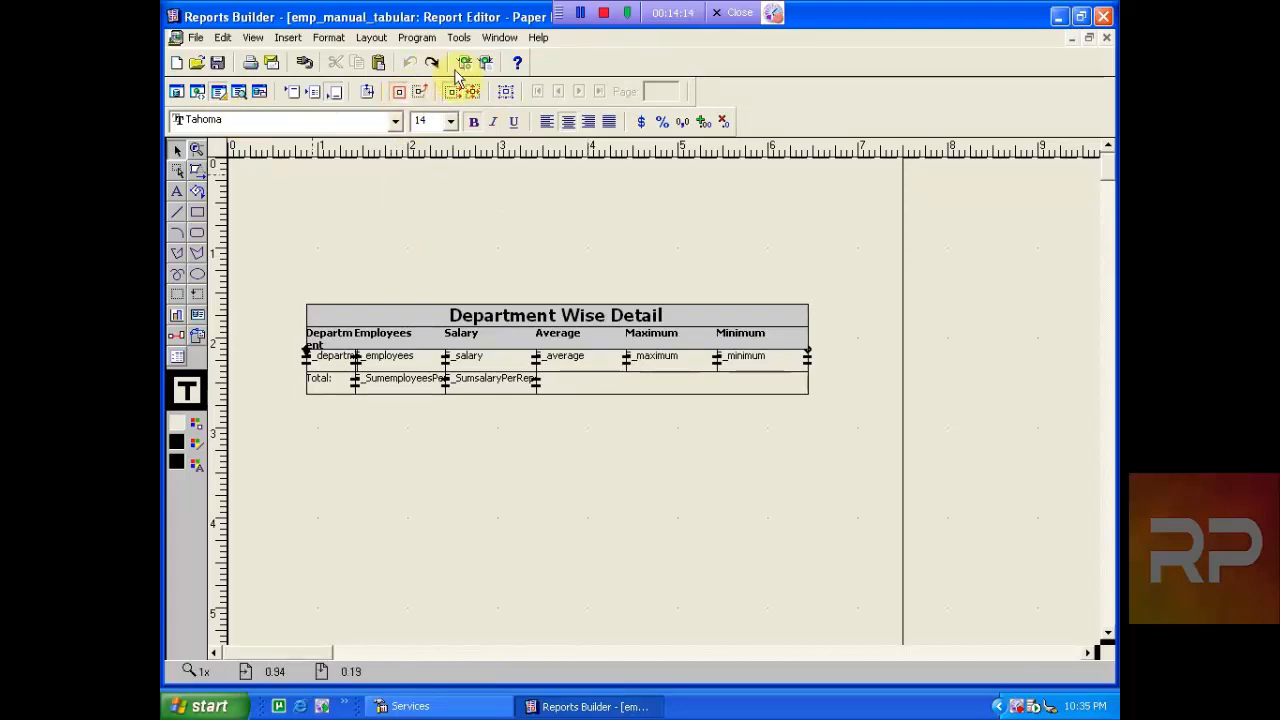
{"action": "left_click", "coordinate": [485, 62]}
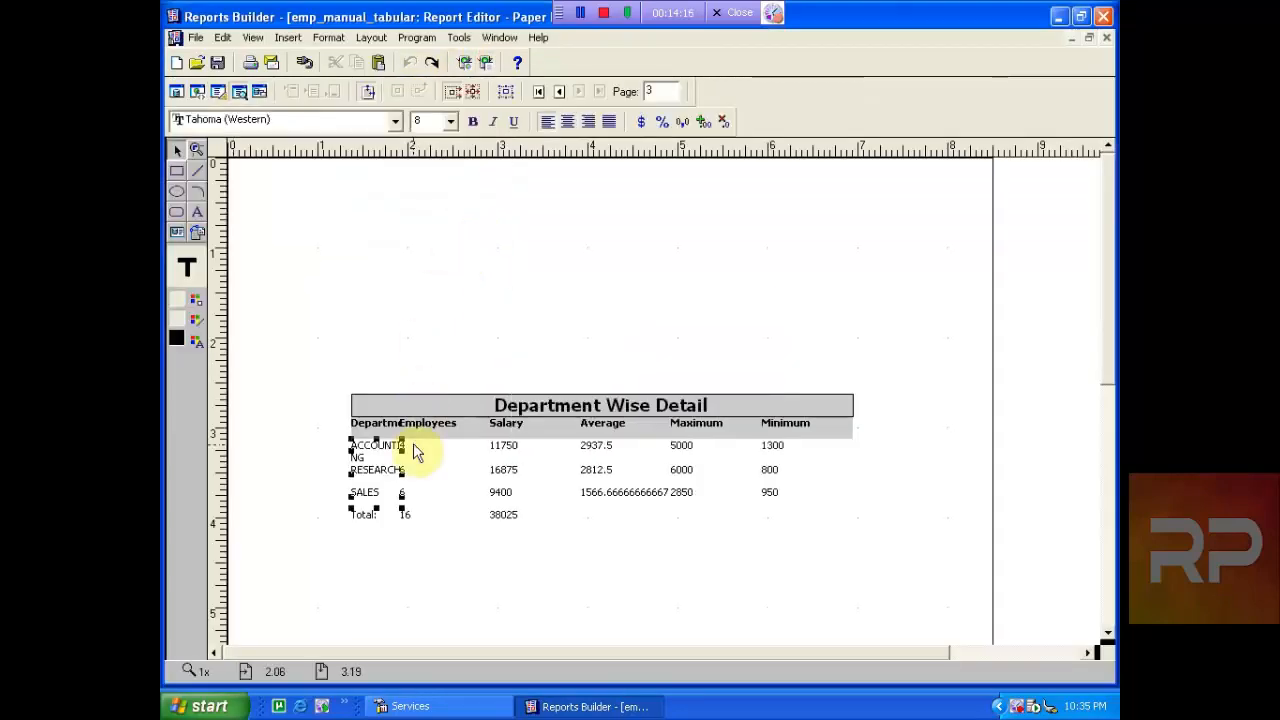
{"action": "left_click_drag", "start_coordinate": [405, 485], "coordinate": [416, 485]}
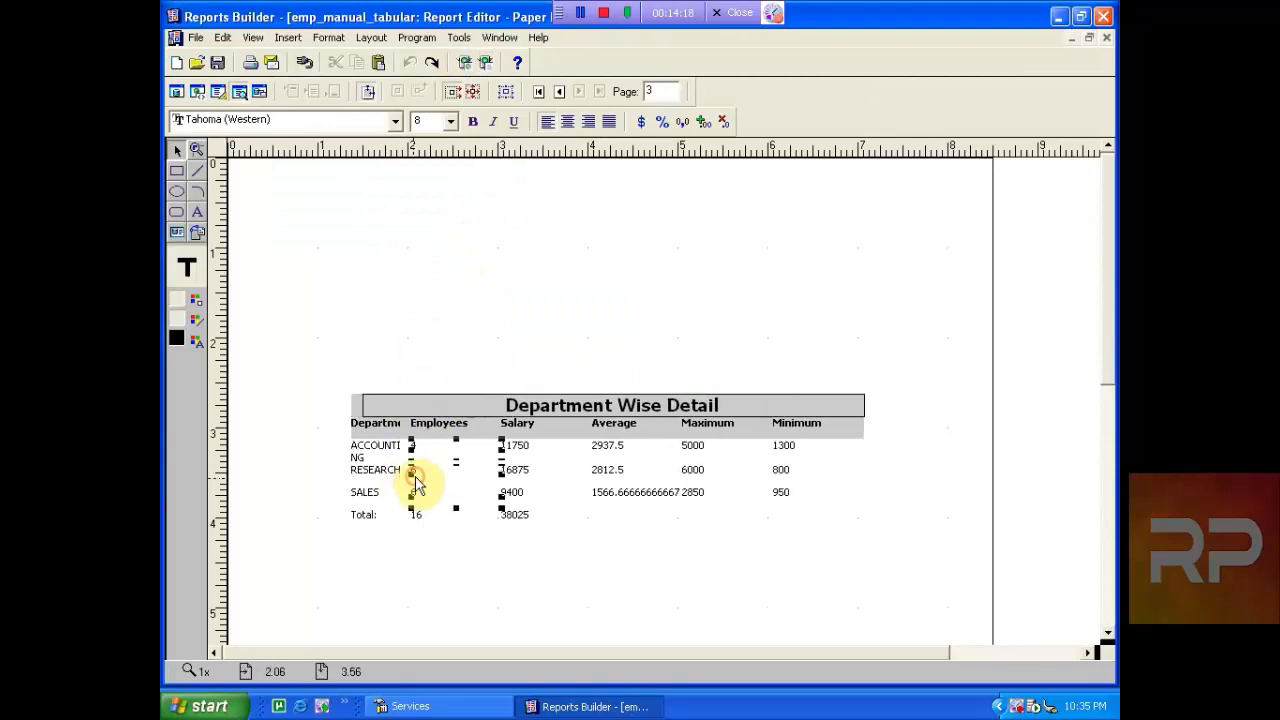
- Widen the department name column to end at about 2.2 on the ruler and stretch the title box to the table's left edge
{"action": "left_click", "coordinate": [382, 470]}
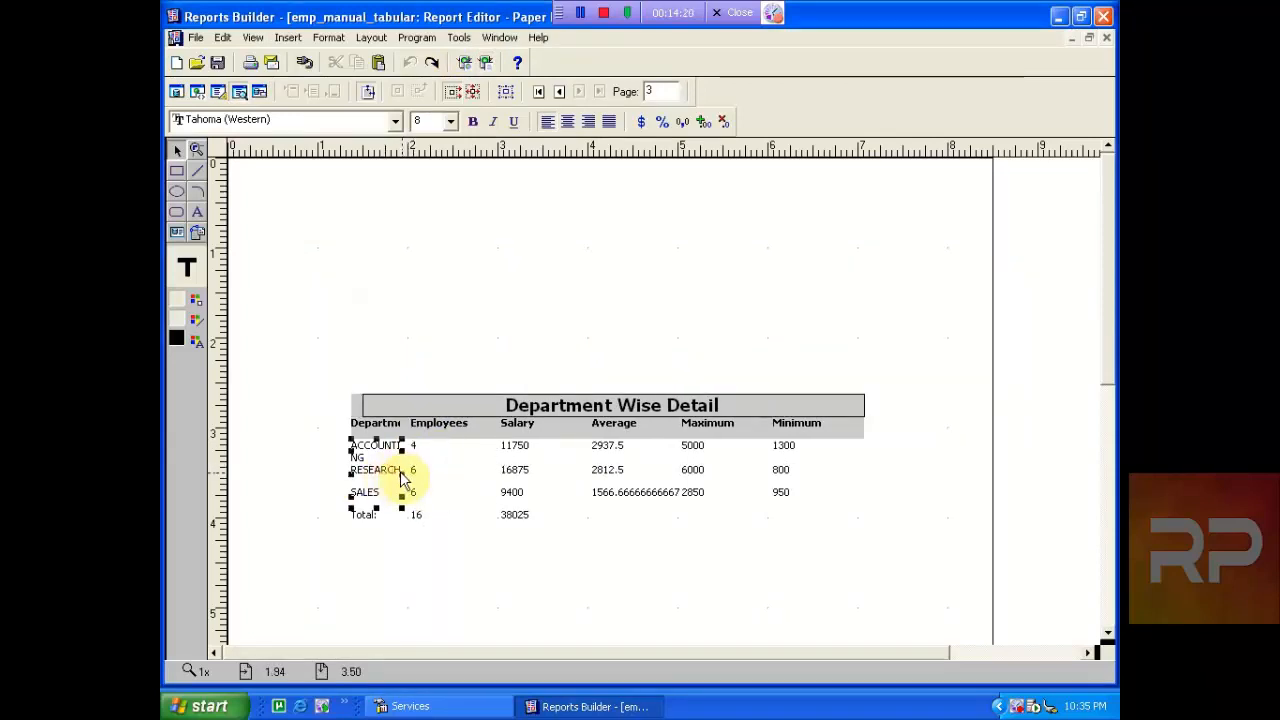
{"action": "left_click_drag", "start_coordinate": [401, 474], "coordinate": [429, 482]}
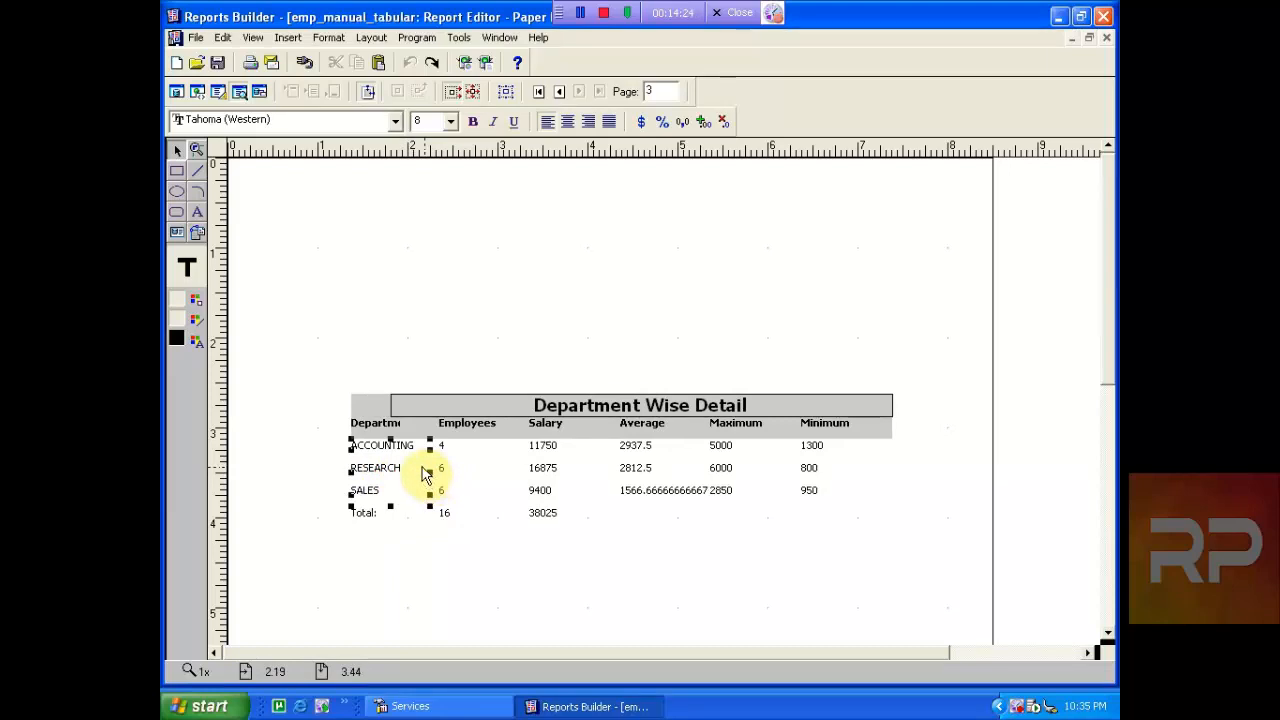
{"action": "left_click", "coordinate": [410, 400]}
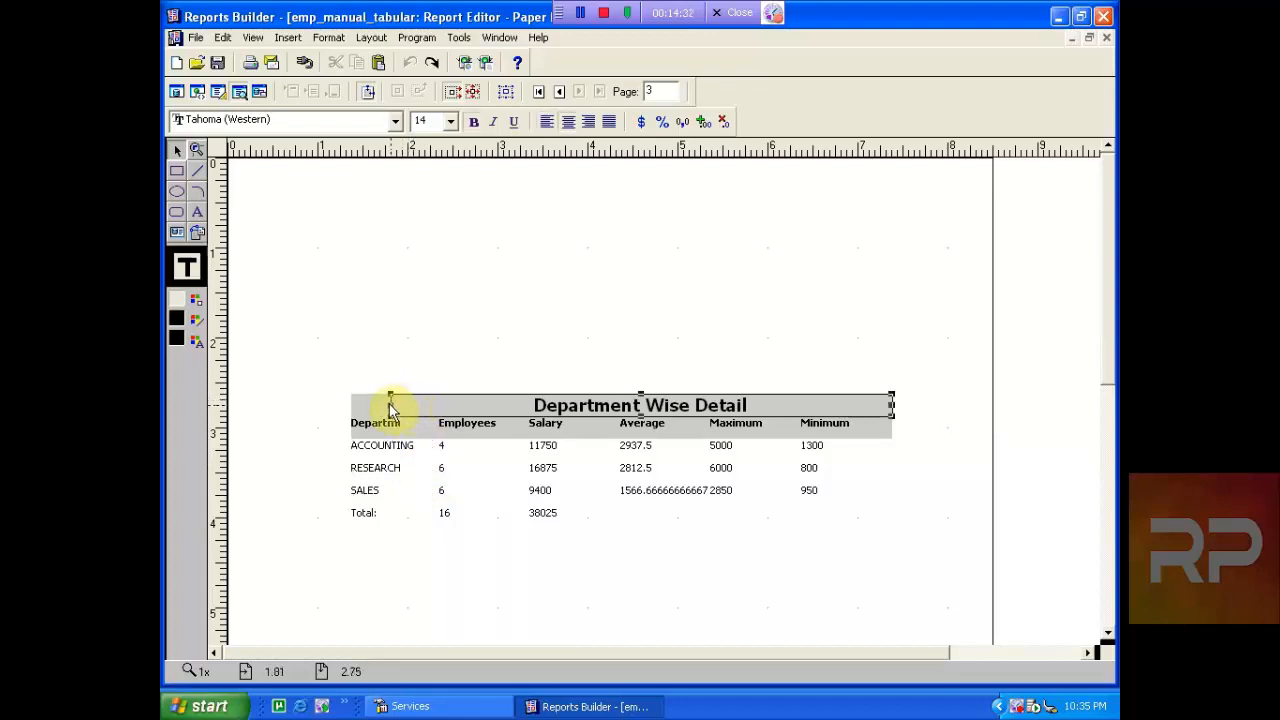
{"action": "left_click_drag", "start_coordinate": [389, 405], "coordinate": [349, 403]}
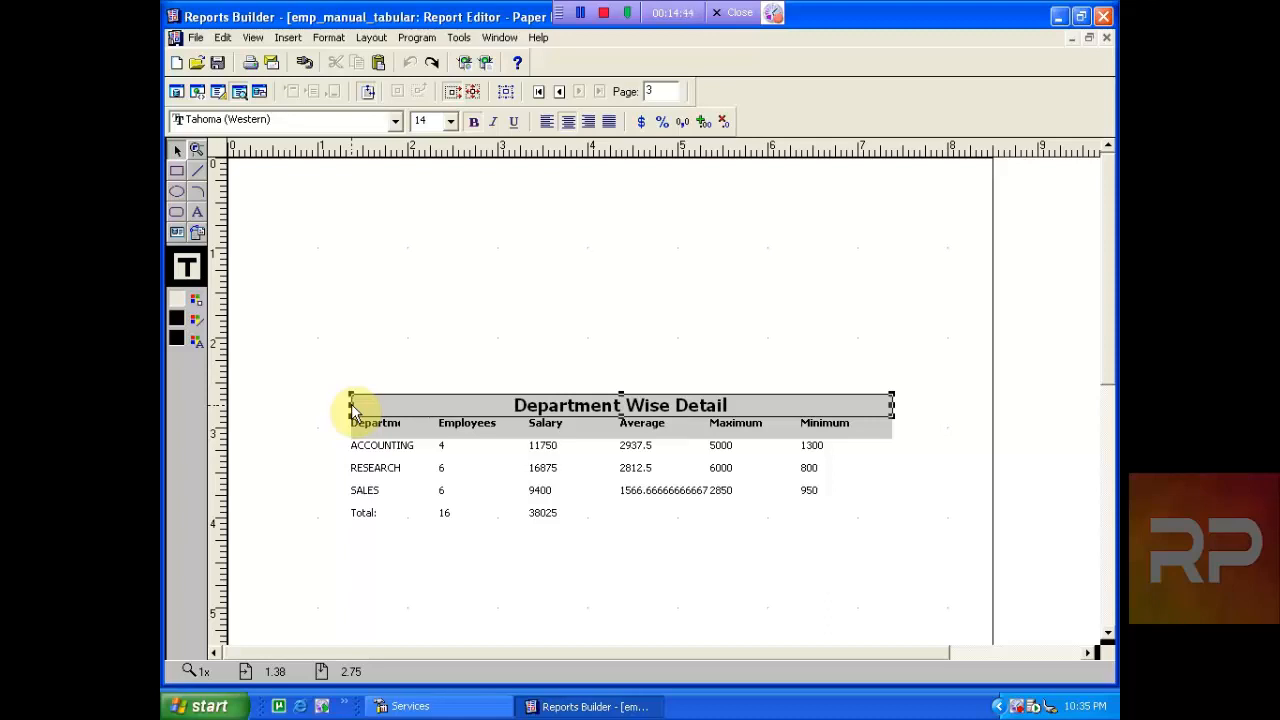
- Make the Total label in the department detail block bold
{"action": "left_click", "coordinate": [390, 488]}
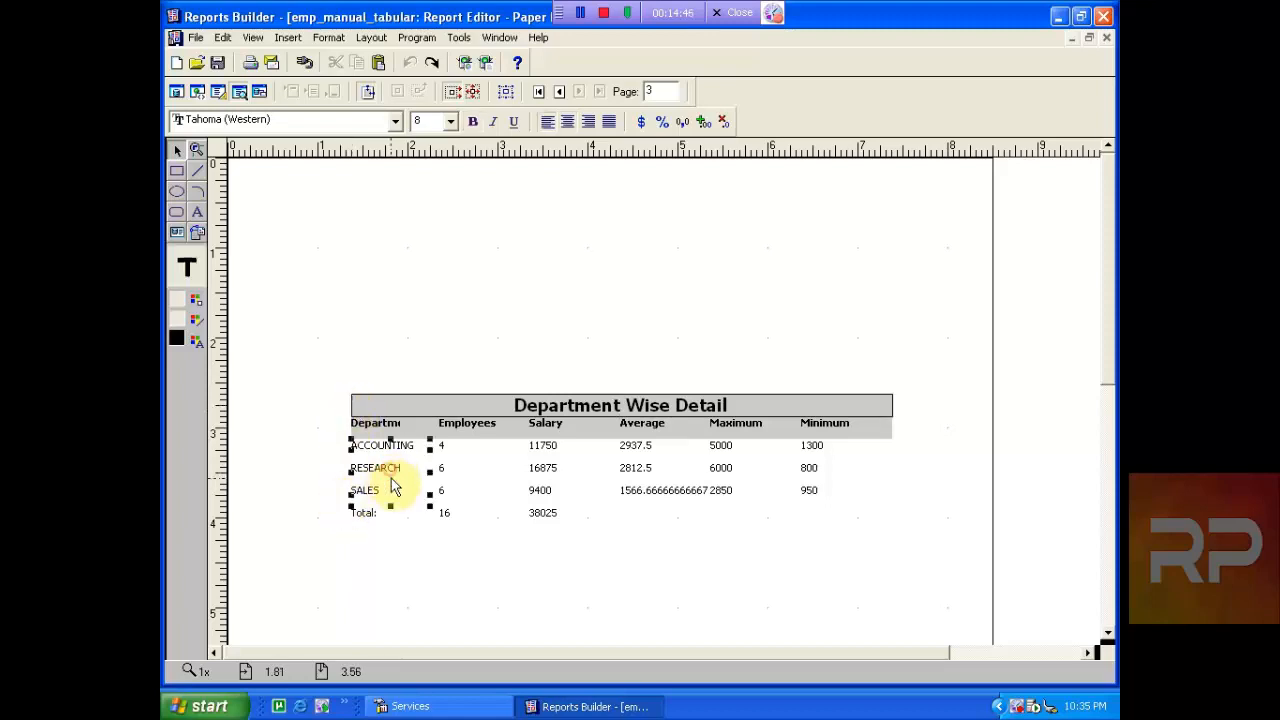
{"action": "left_click", "coordinate": [381, 518]}
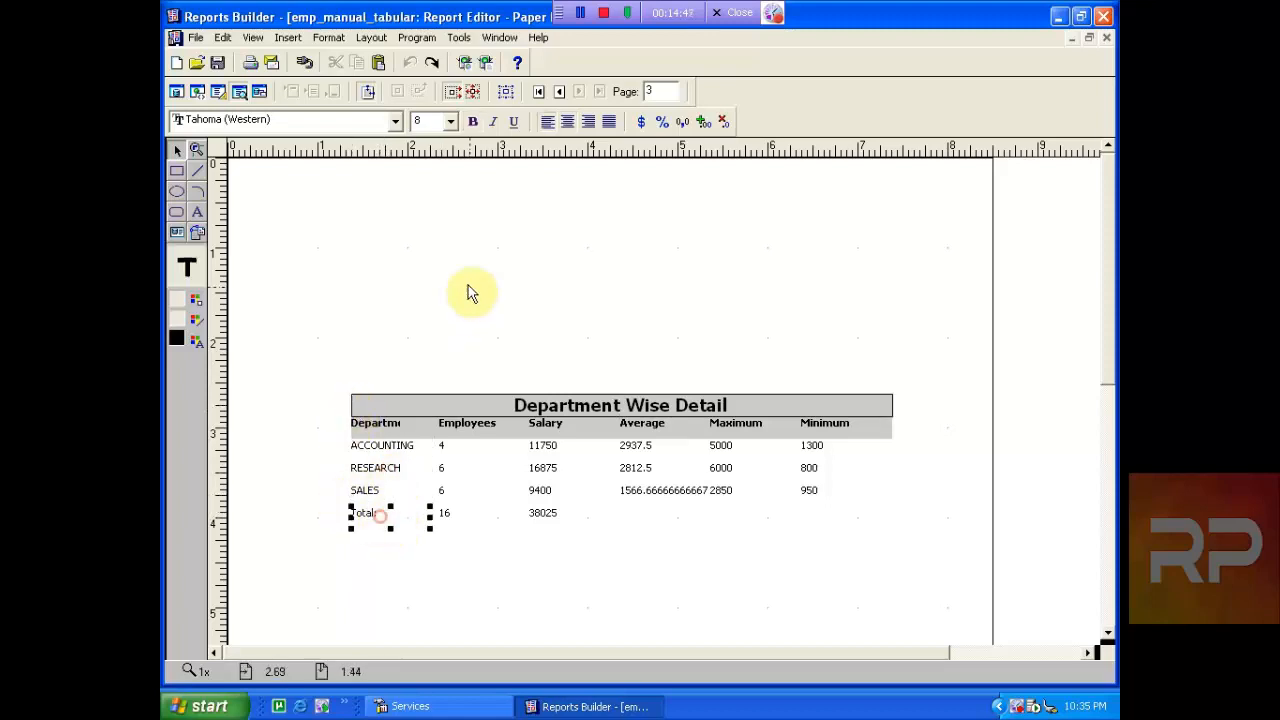
{"action": "left_click", "coordinate": [474, 121]}
- Apply black border lines to the repeating department rows and to the frame enclosing the whole Department Wise Detail block
{"action": "left_click", "coordinate": [560, 473]}
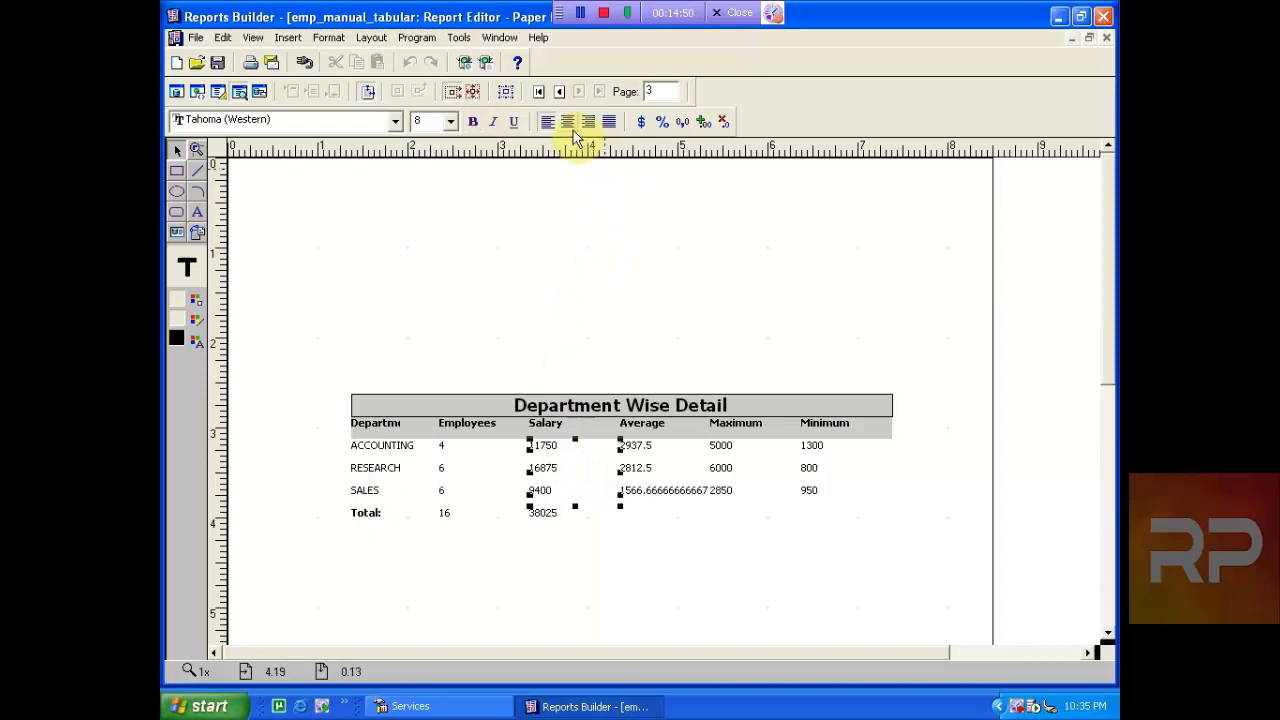
{"action": "left_click", "coordinate": [512, 100]}
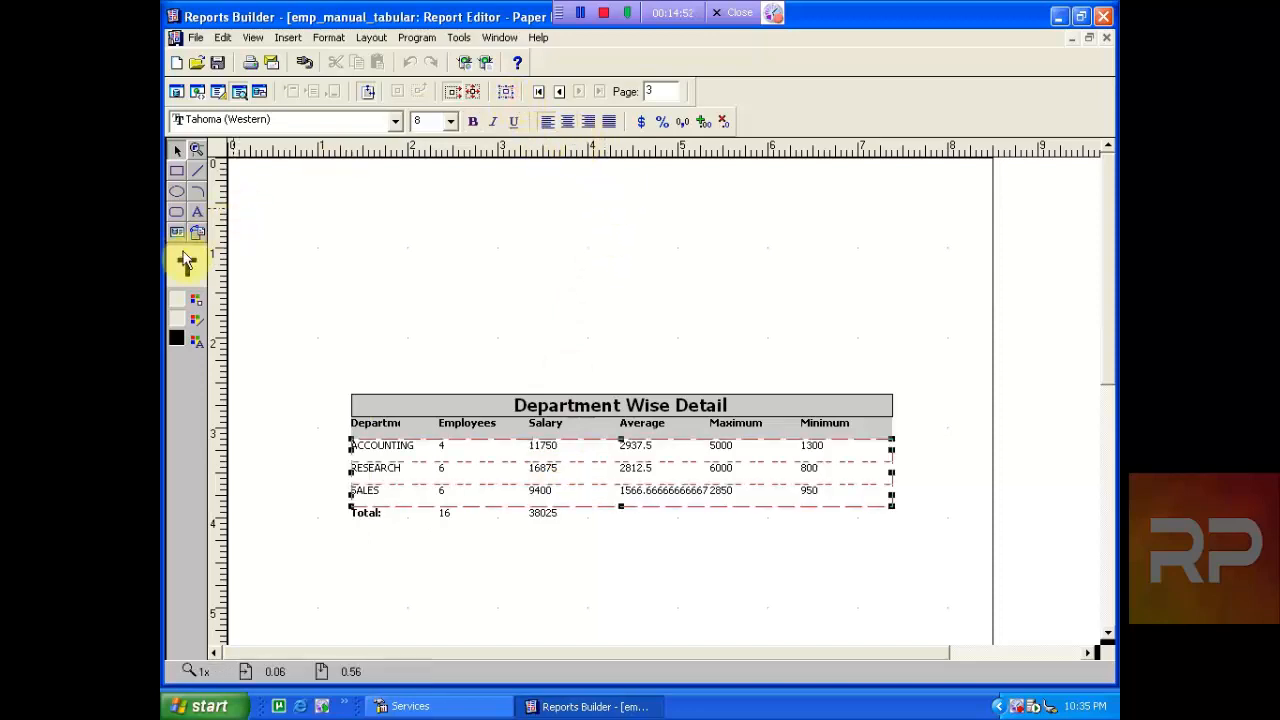
{"action": "left_click", "coordinate": [198, 322]}
{"action": "left_click", "coordinate": [220, 324]}
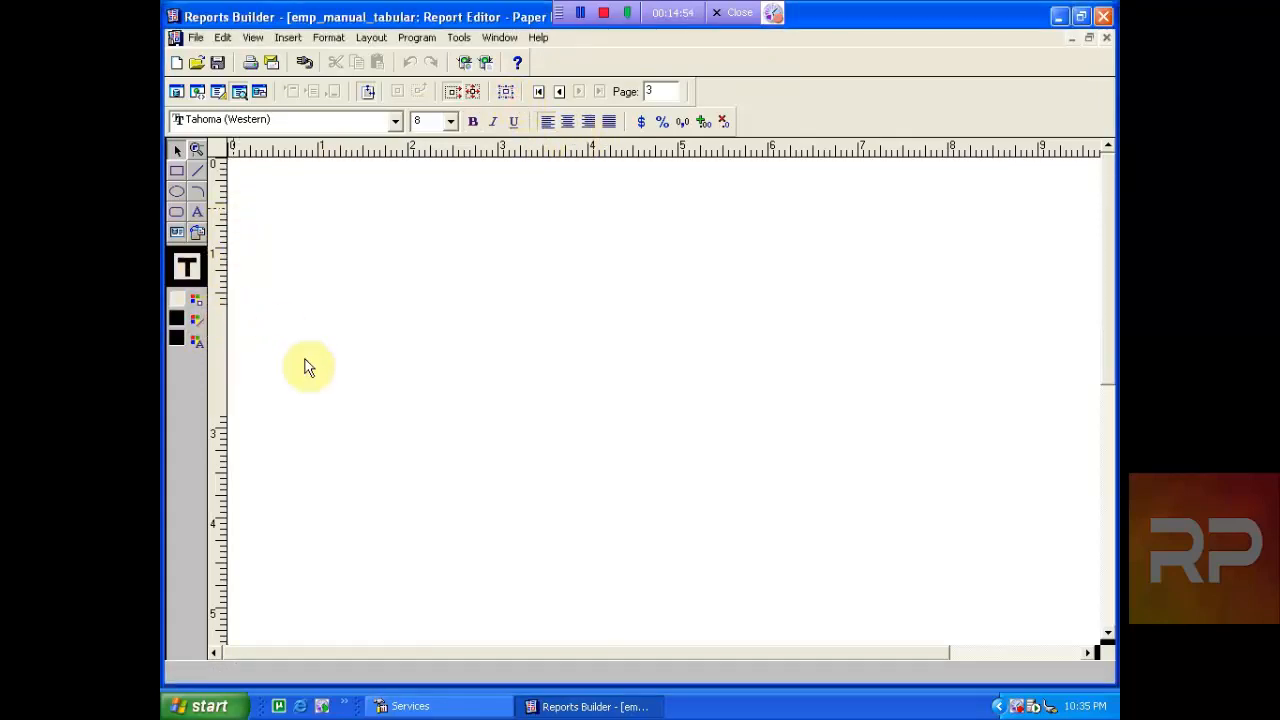
{"action": "left_click", "coordinate": [506, 91]}
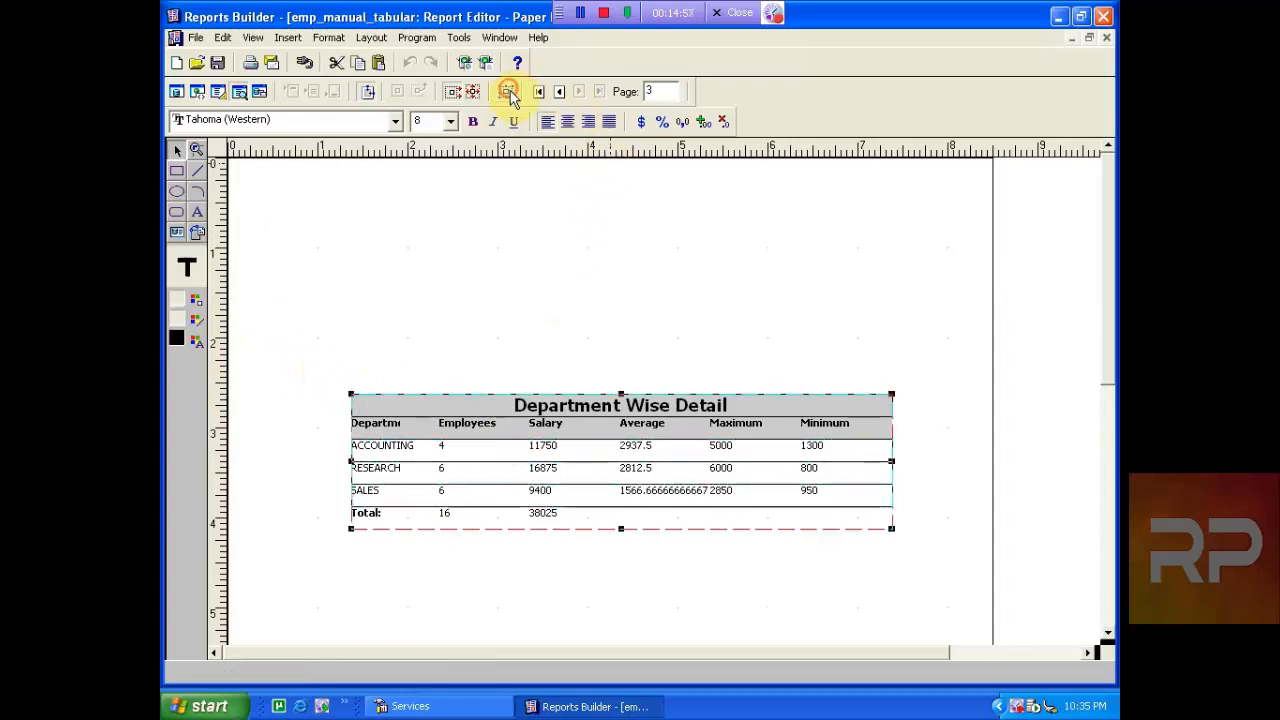
{"action": "left_click", "coordinate": [198, 321]}
{"action": "left_click", "coordinate": [220, 324]}
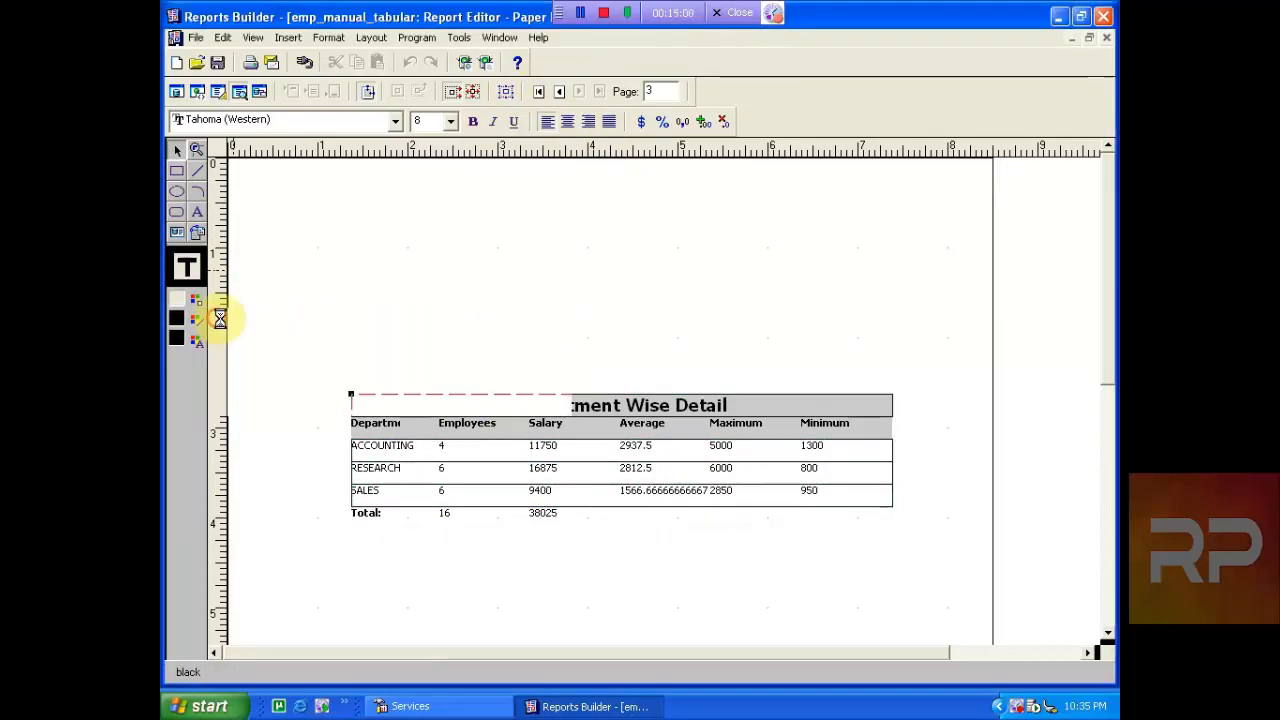
{"action": "left_click", "coordinate": [470, 262]}
- Make the salary total and the employee total in the Total row bold
{"action": "left_click", "coordinate": [538, 514]}
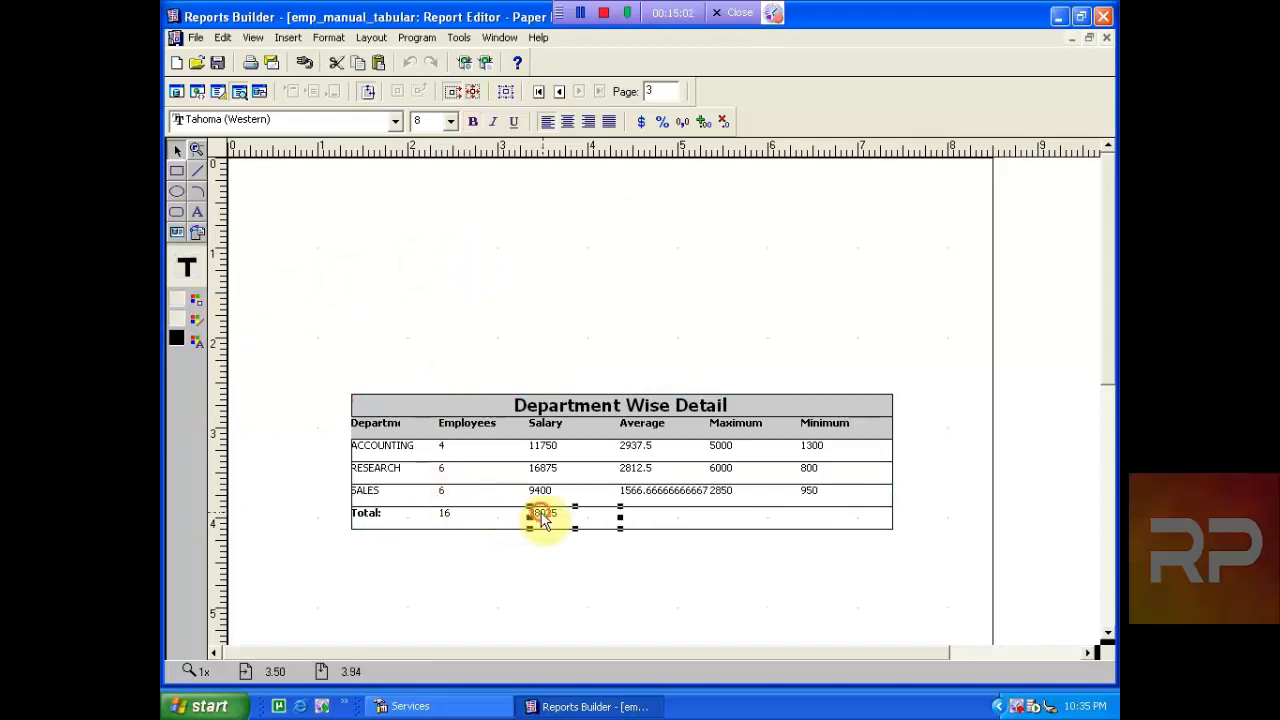
{"action": "left_click", "coordinate": [473, 122]}
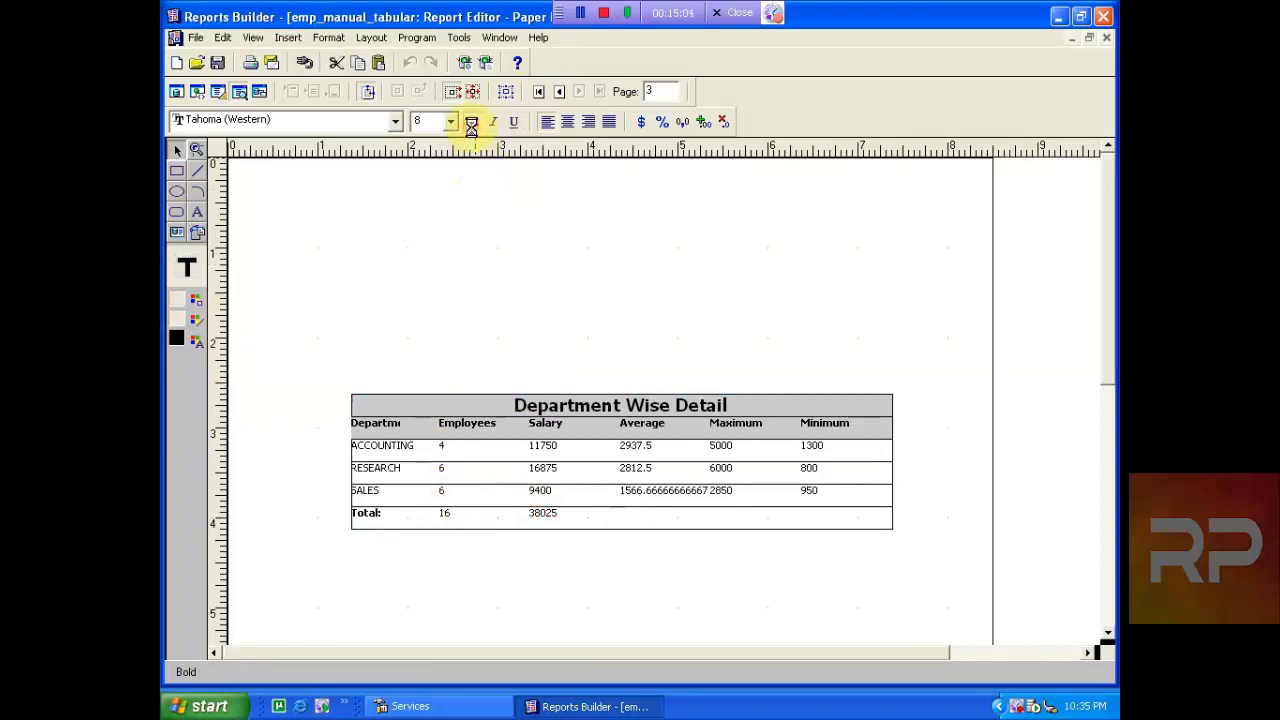
{"action": "left_click", "coordinate": [447, 515]}
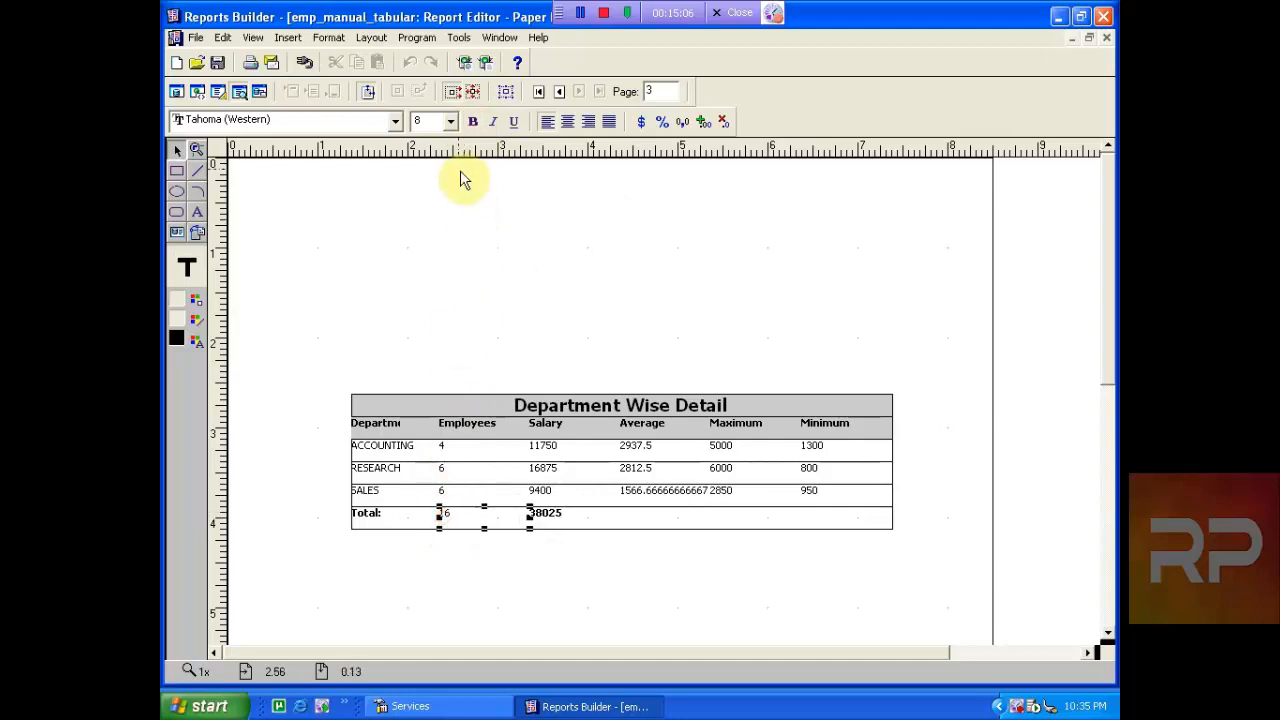
{"action": "left_click", "coordinate": [473, 124]}
{"action": "left_click", "coordinate": [463, 578]}
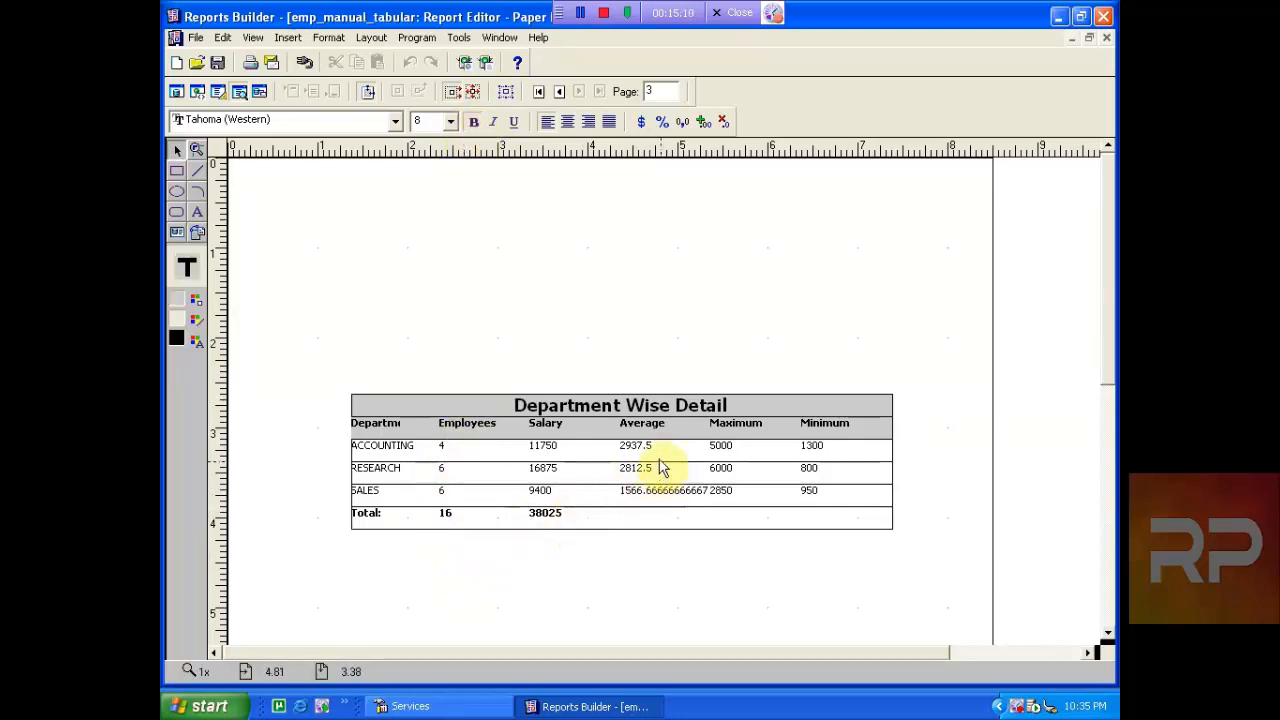
- Format the Salary column values with thousands separators and two decimal places
{"action": "left_click", "coordinate": [565, 453]}
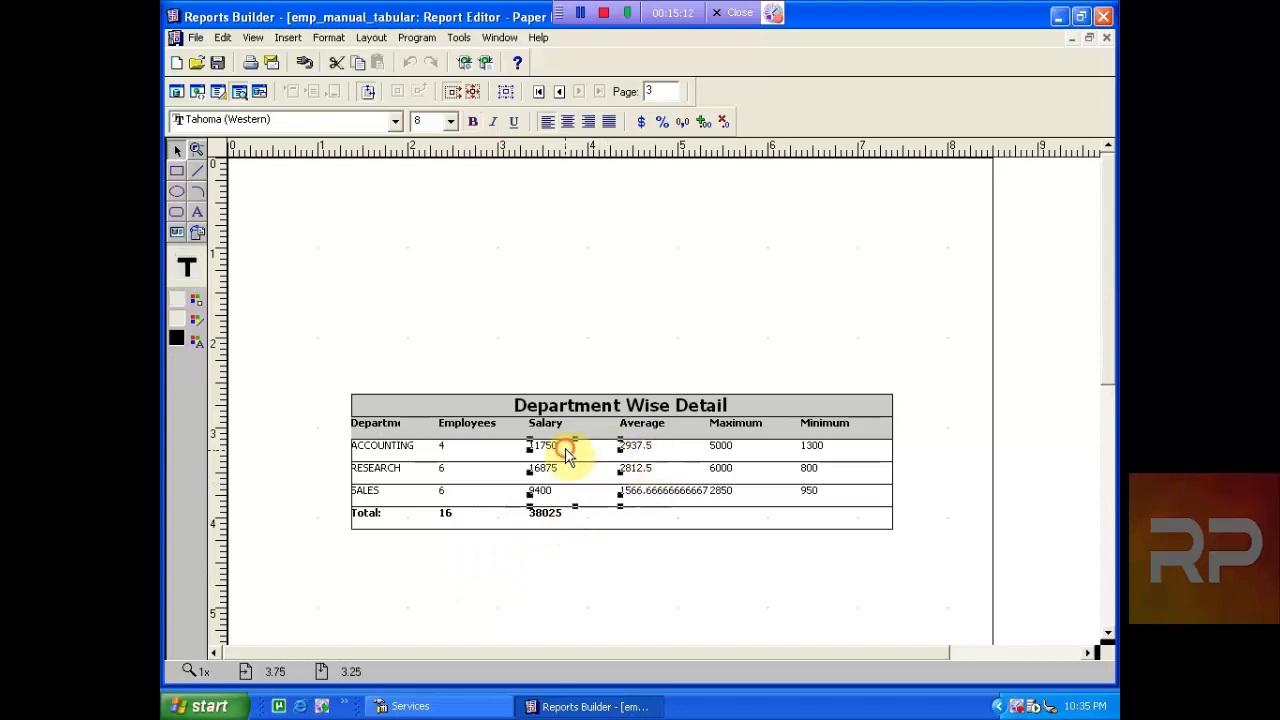
{"action": "left_click", "coordinate": [679, 125]}
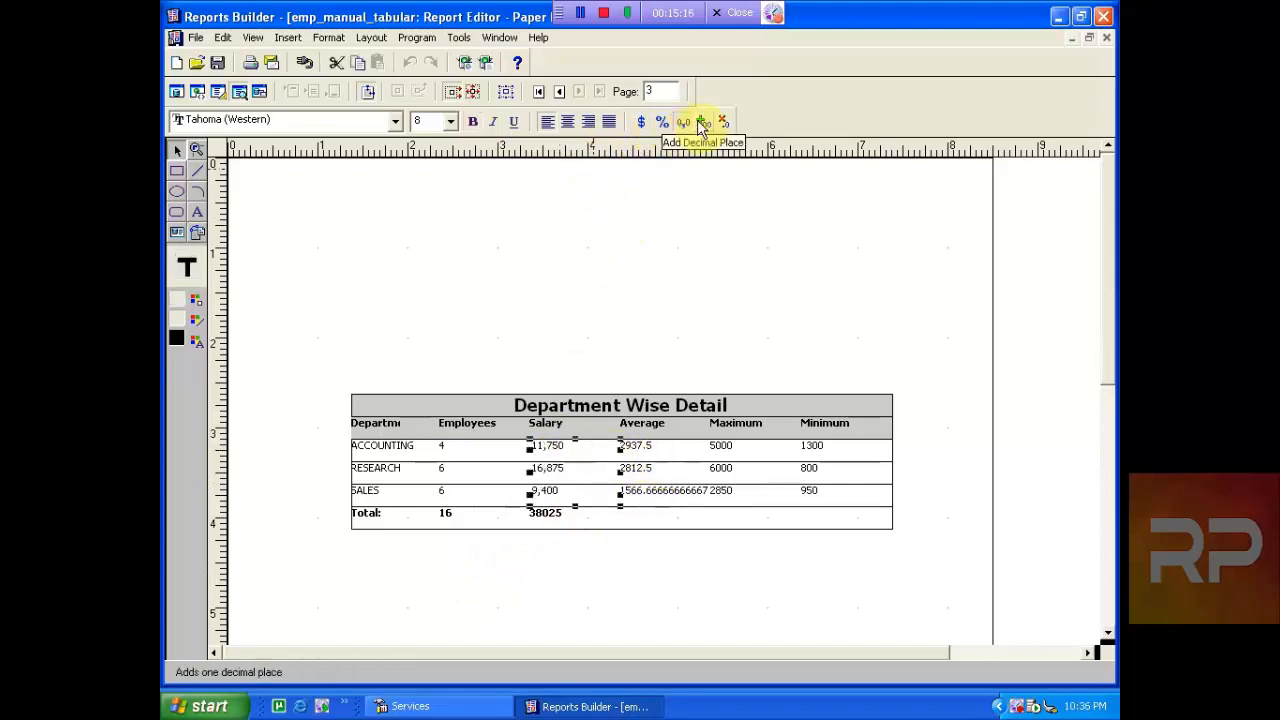
{"action": "left_click", "coordinate": [705, 124]}
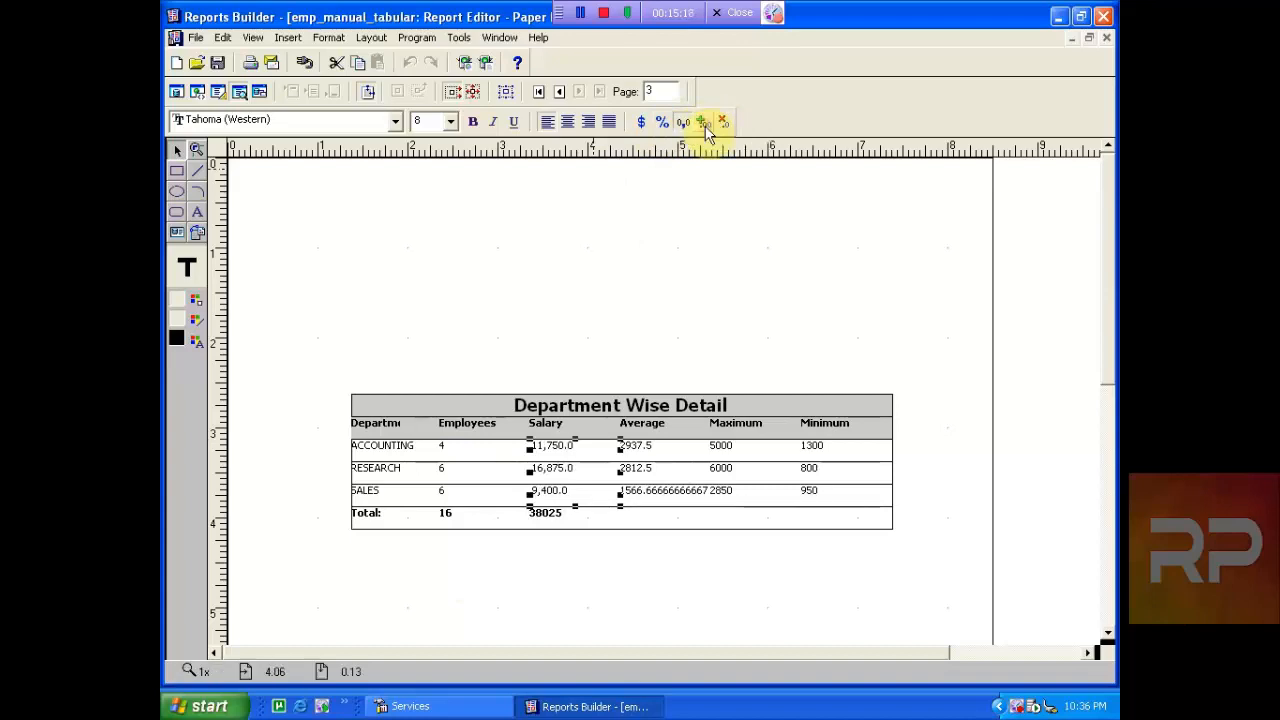
{"action": "left_click", "coordinate": [705, 124]}
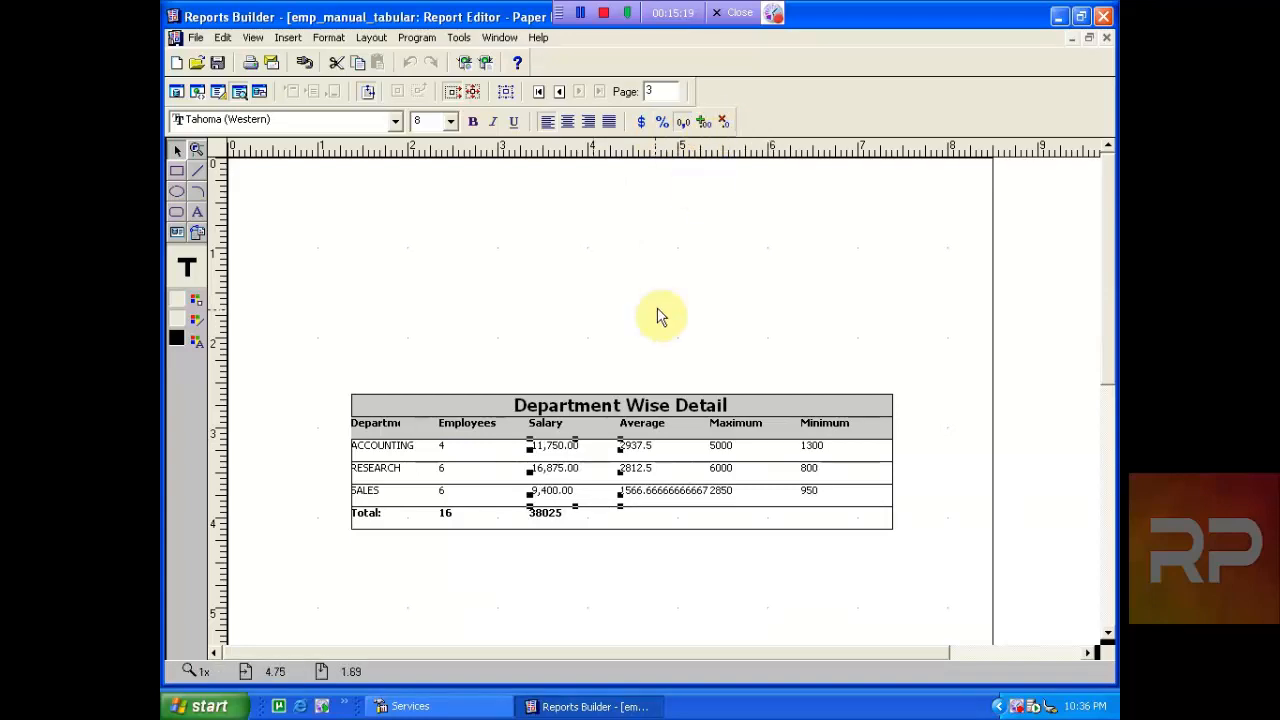
- Format the Average column values with thousands separators and two decimal places
{"action": "left_click", "coordinate": [630, 457]}
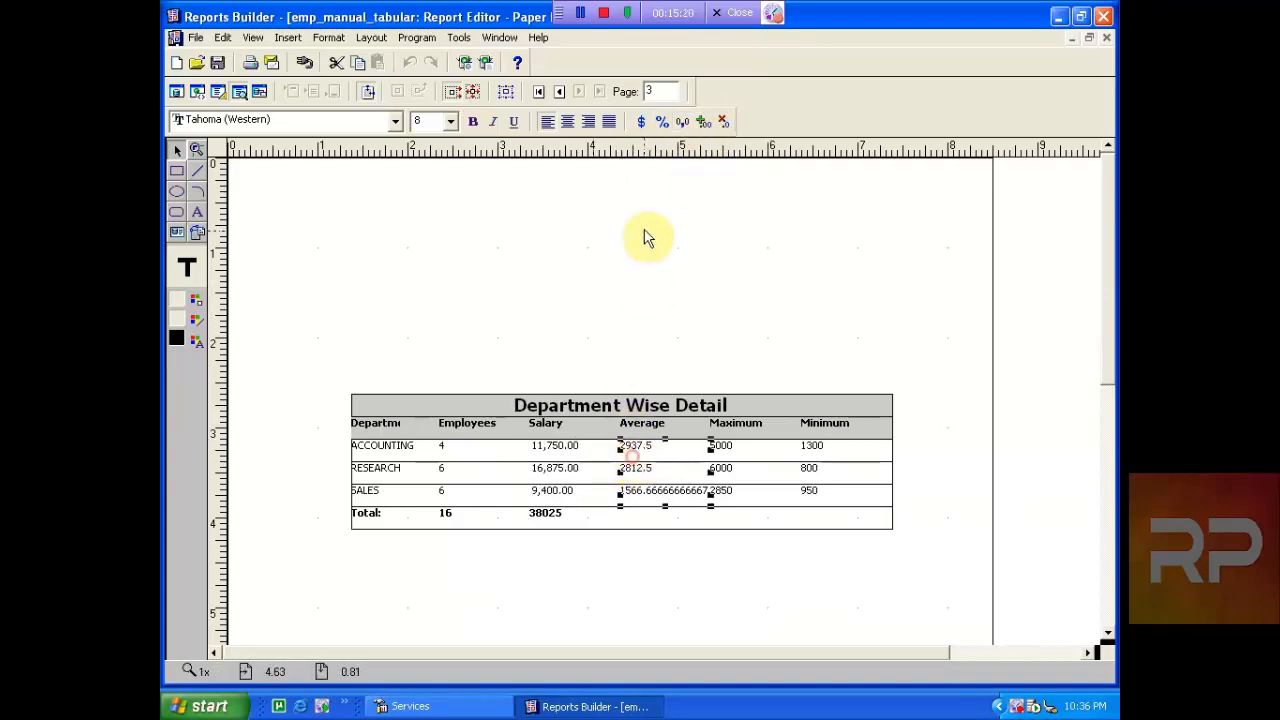
{"action": "left_click", "coordinate": [682, 122]}
{"action": "left_click", "coordinate": [704, 124]}
{"action": "left_click", "coordinate": [704, 124]}
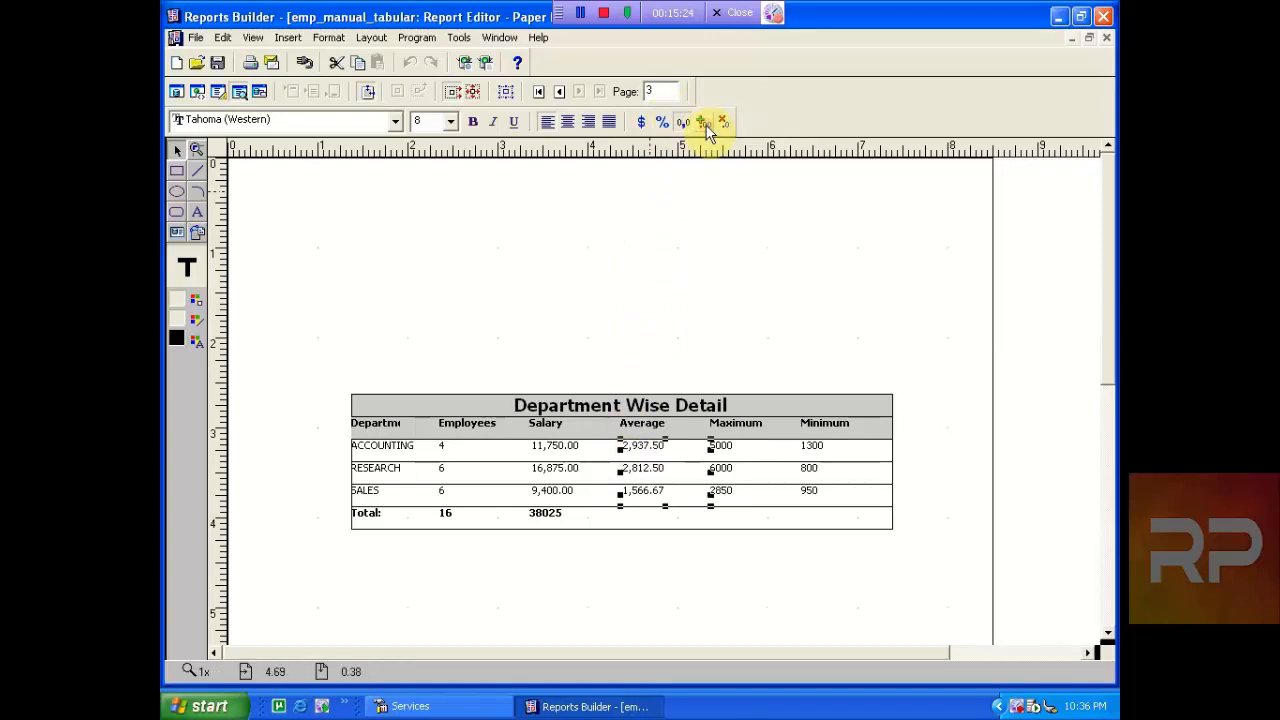
{"action": "left_click", "coordinate": [736, 592]}
- Format the Maximum and Minimum column values together with thousands separators and two decimal places
{"action": "left_click", "coordinate": [723, 480]}
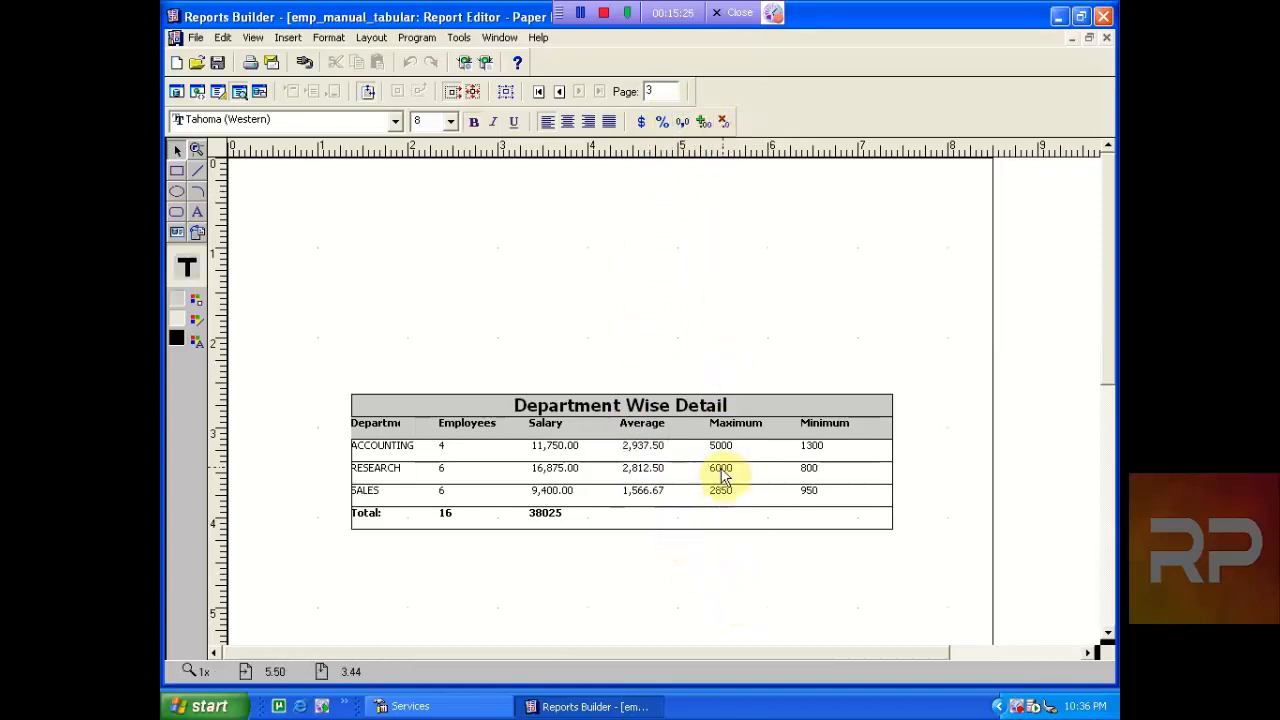
{"action": "left_click", "coordinate": [813, 469], "text": "shift"}
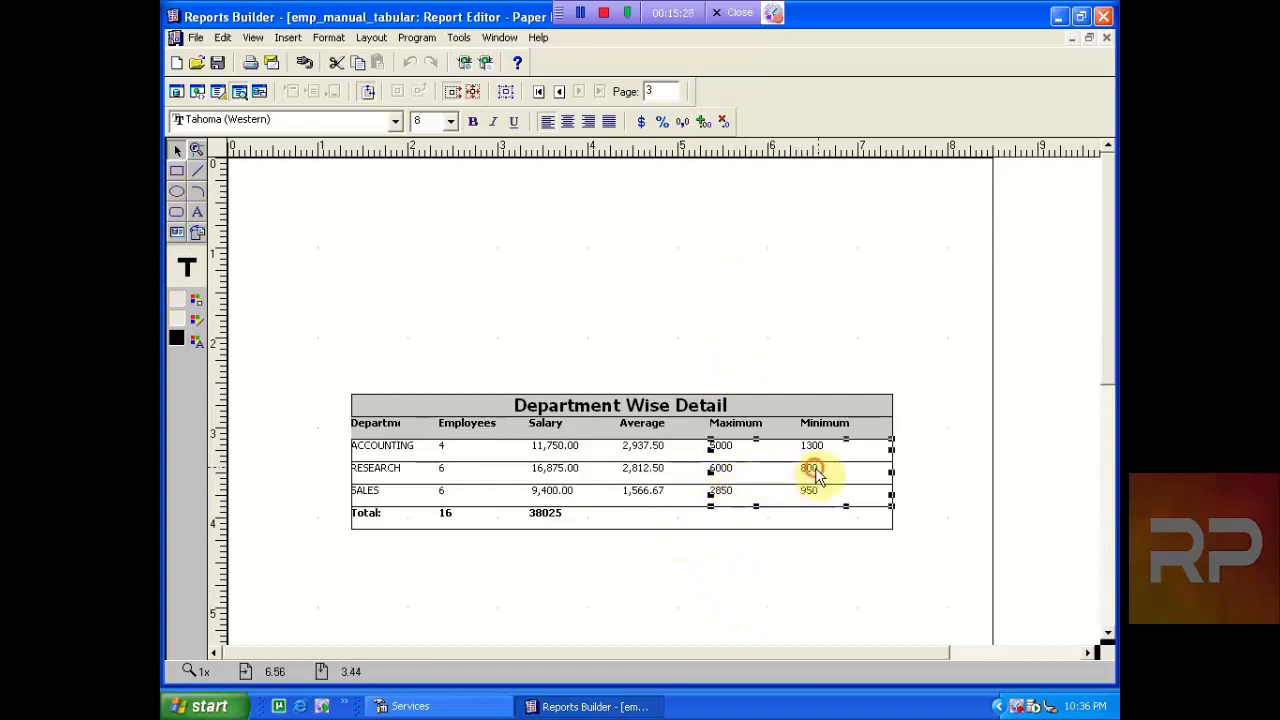
{"action": "left_click", "coordinate": [682, 121]}
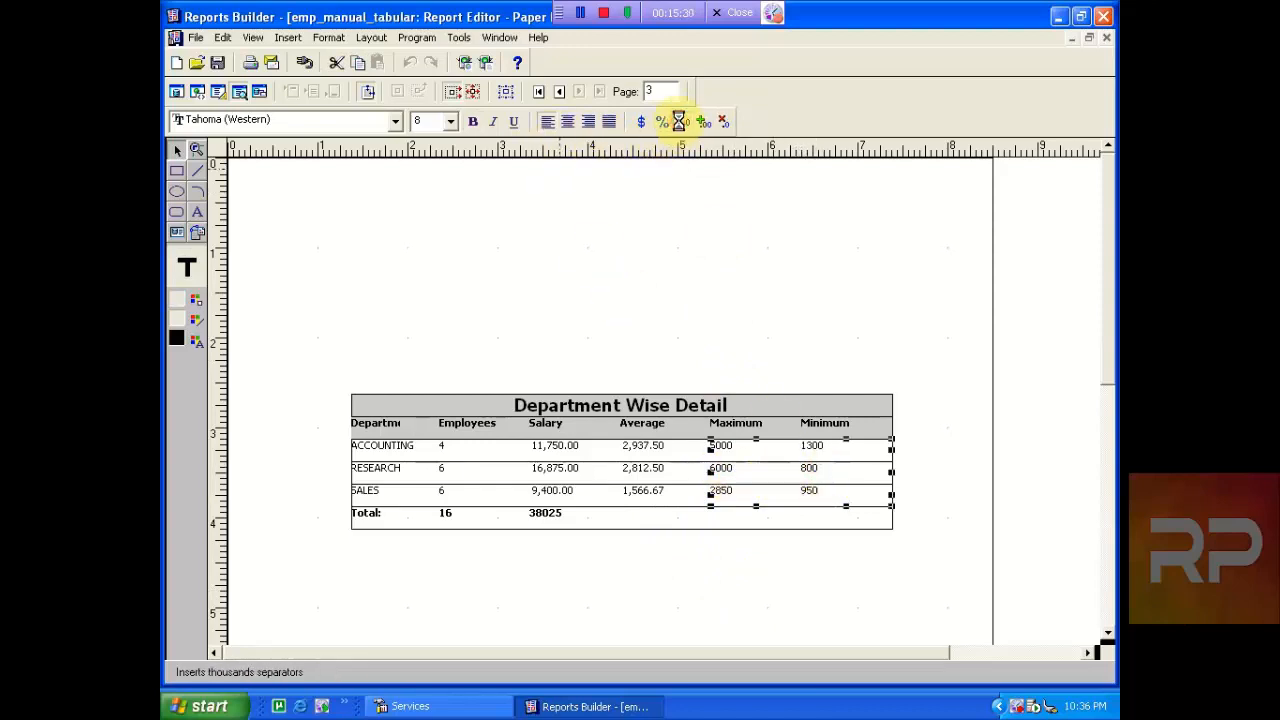
{"action": "left_click", "coordinate": [705, 121]}
{"action": "left_click", "coordinate": [705, 121]}
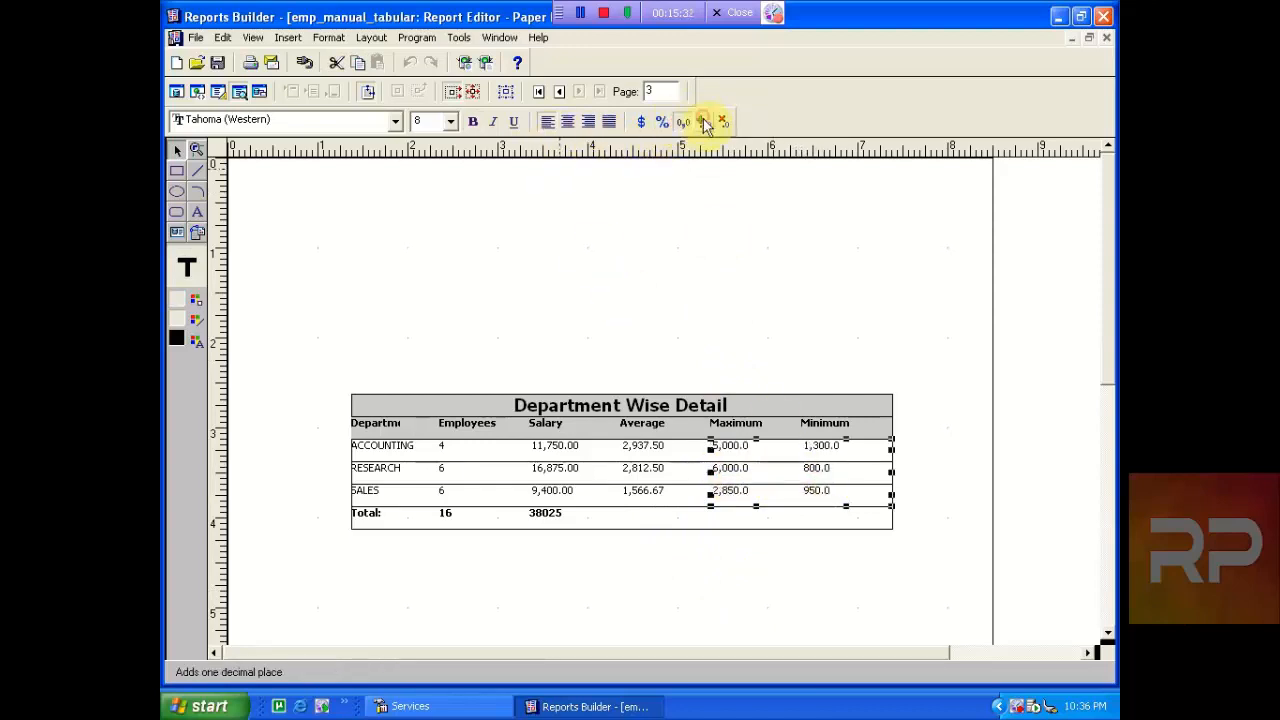
- Format the salary total in the Total row with a thousands separator and two decimal places
{"action": "left_click", "coordinate": [543, 505]}
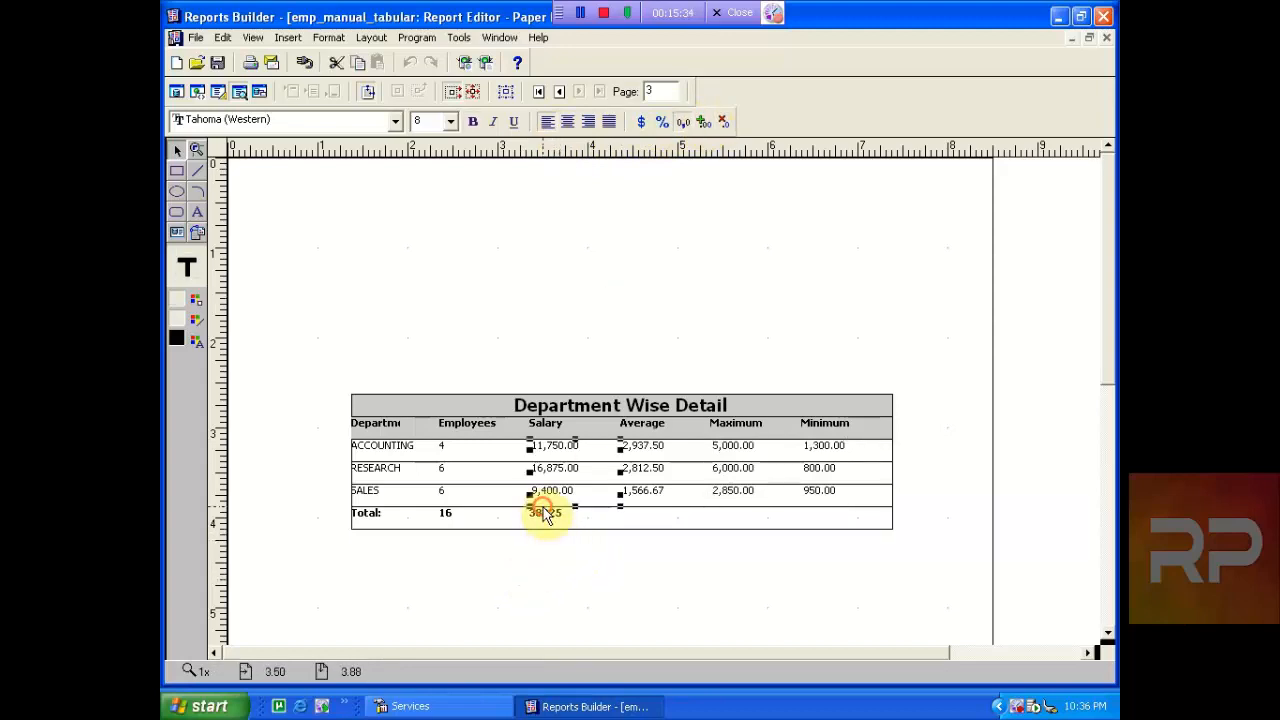
{"action": "left_click", "coordinate": [543, 515]}
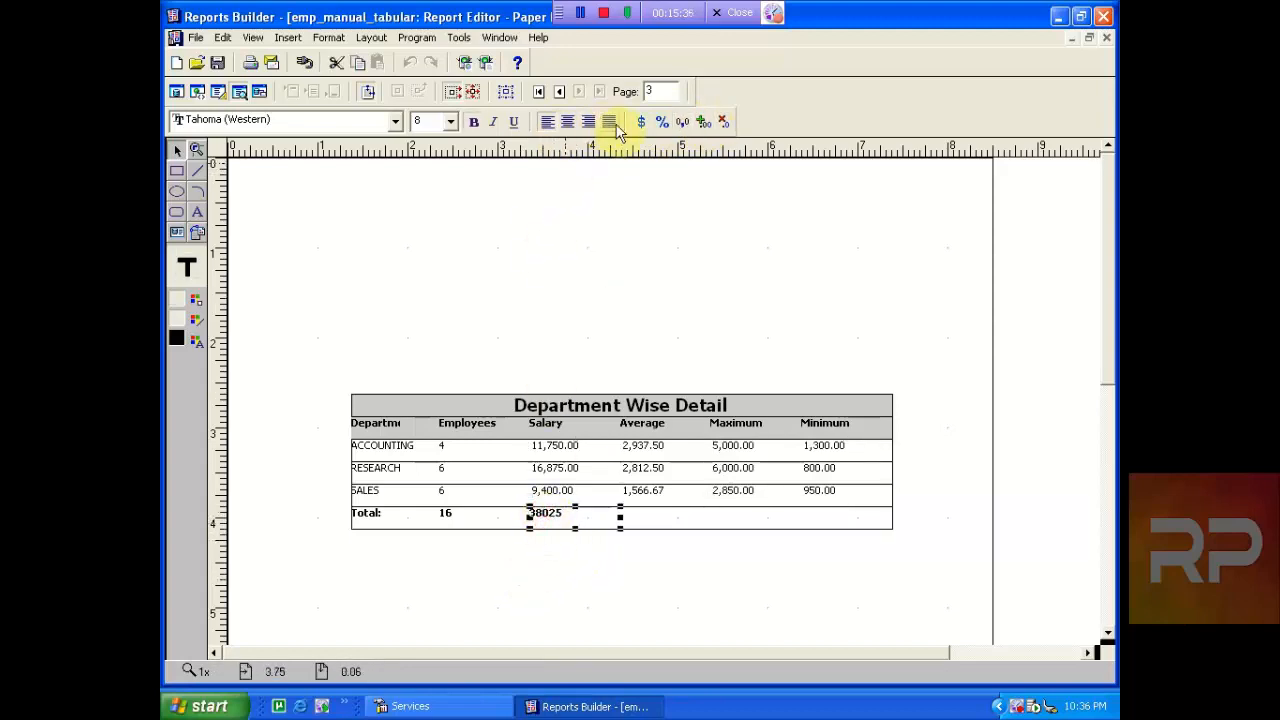
{"action": "left_click", "coordinate": [683, 121]}
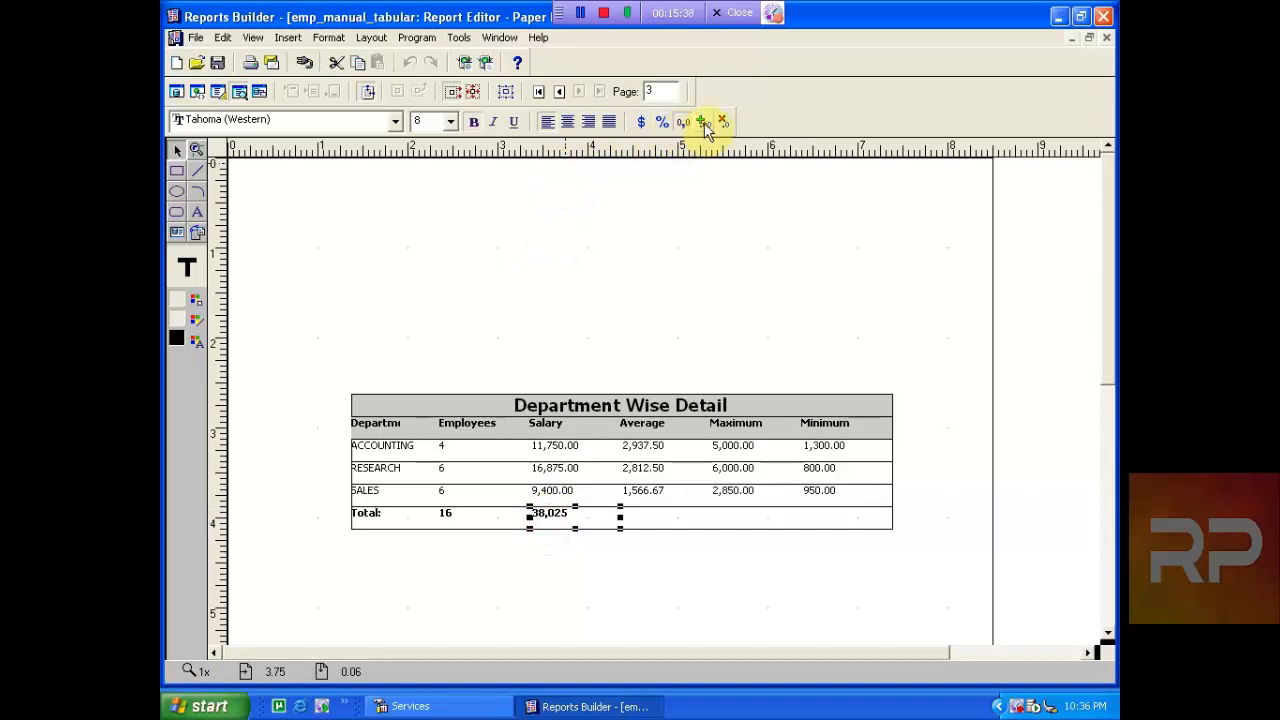
{"action": "left_click", "coordinate": [704, 121]}
{"action": "left_click", "coordinate": [523, 266]}
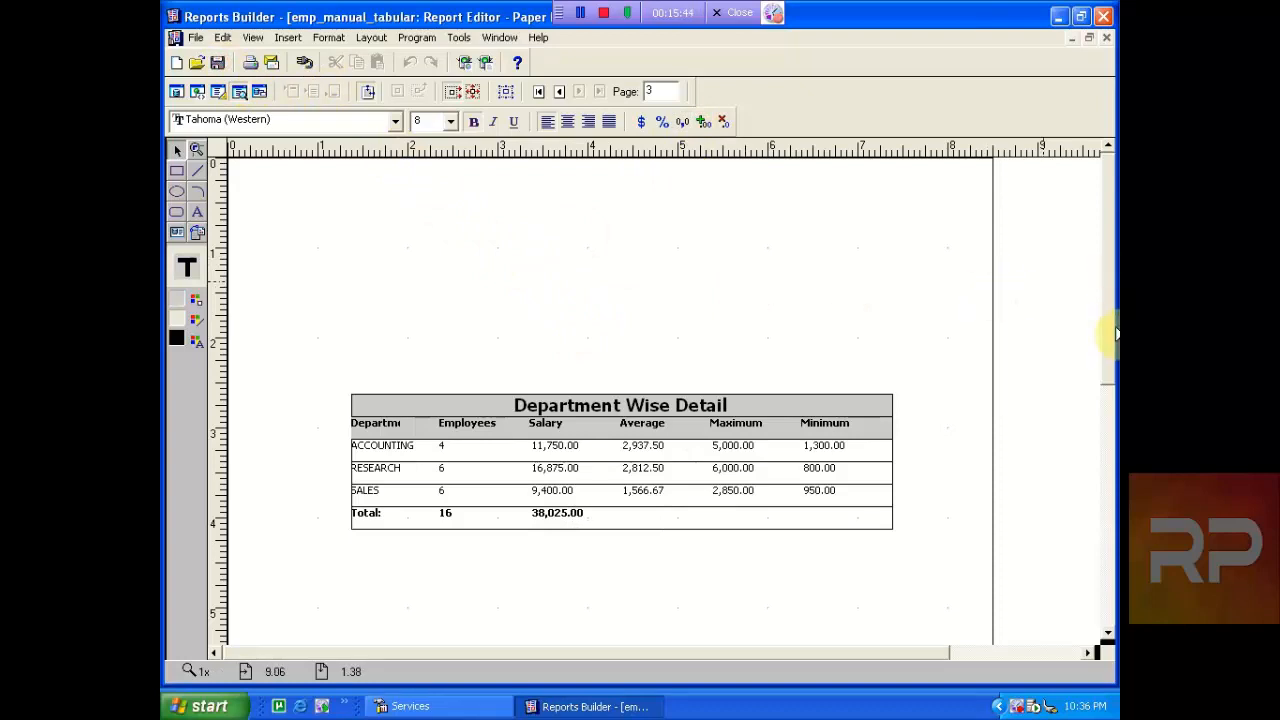
- Review the report's summary, employee list and department detail pages, and save the report
{"action": "left_click", "coordinate": [558, 91]}
{"action": "left_click", "coordinate": [558, 91]}
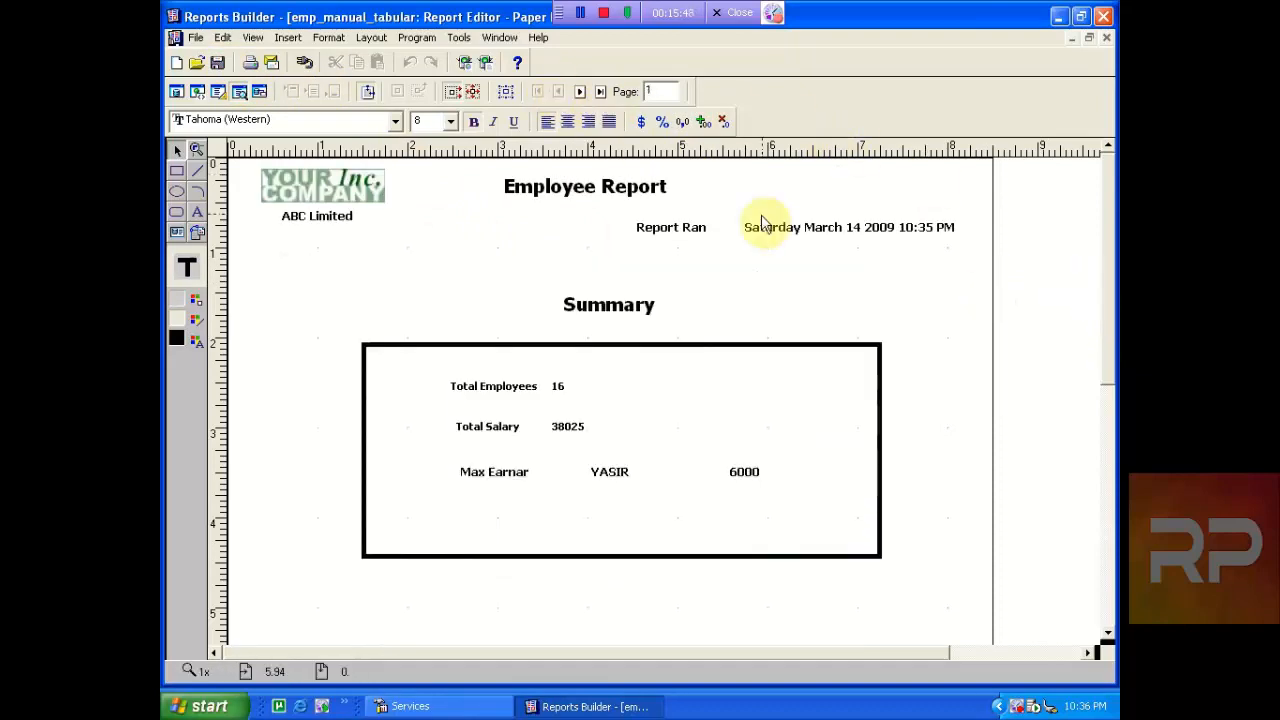
{"action": "left_click", "coordinate": [580, 91]}
{"action": "left_click", "coordinate": [580, 91]}
{"action": "left_click", "coordinate": [559, 91]}
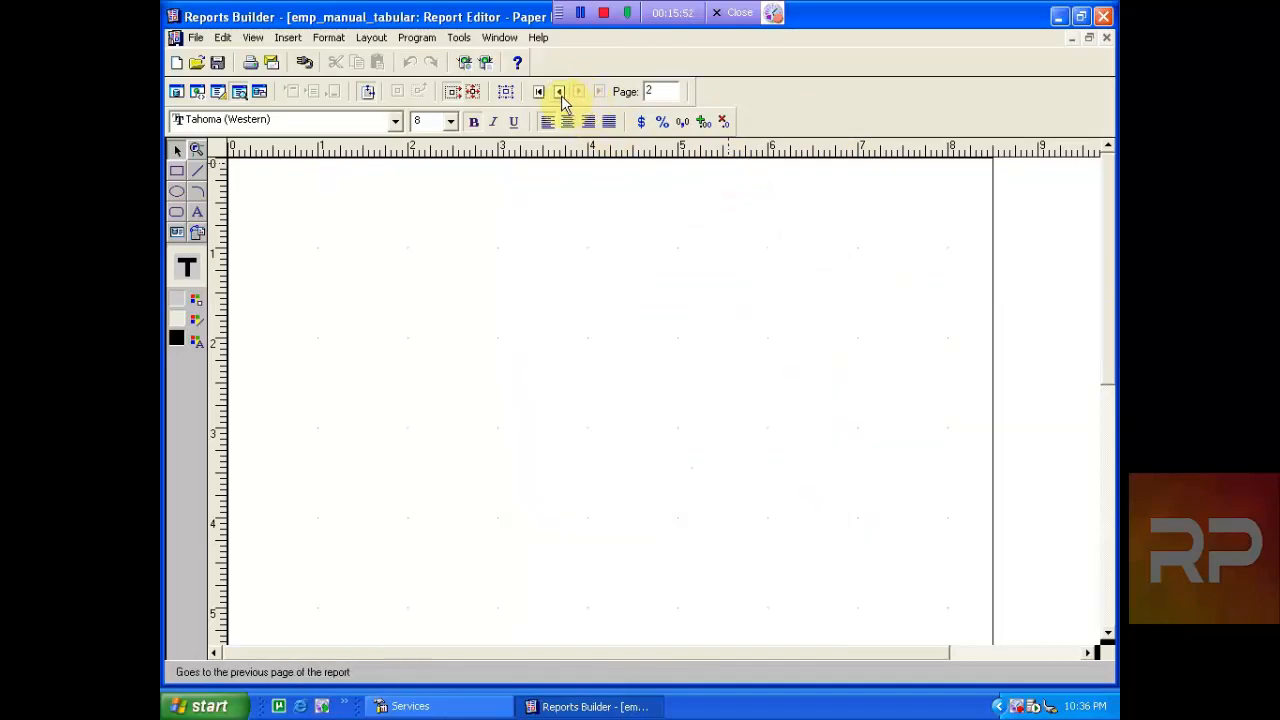
{"action": "left_click", "coordinate": [559, 91]}
{"action": "left_click", "coordinate": [580, 91]}
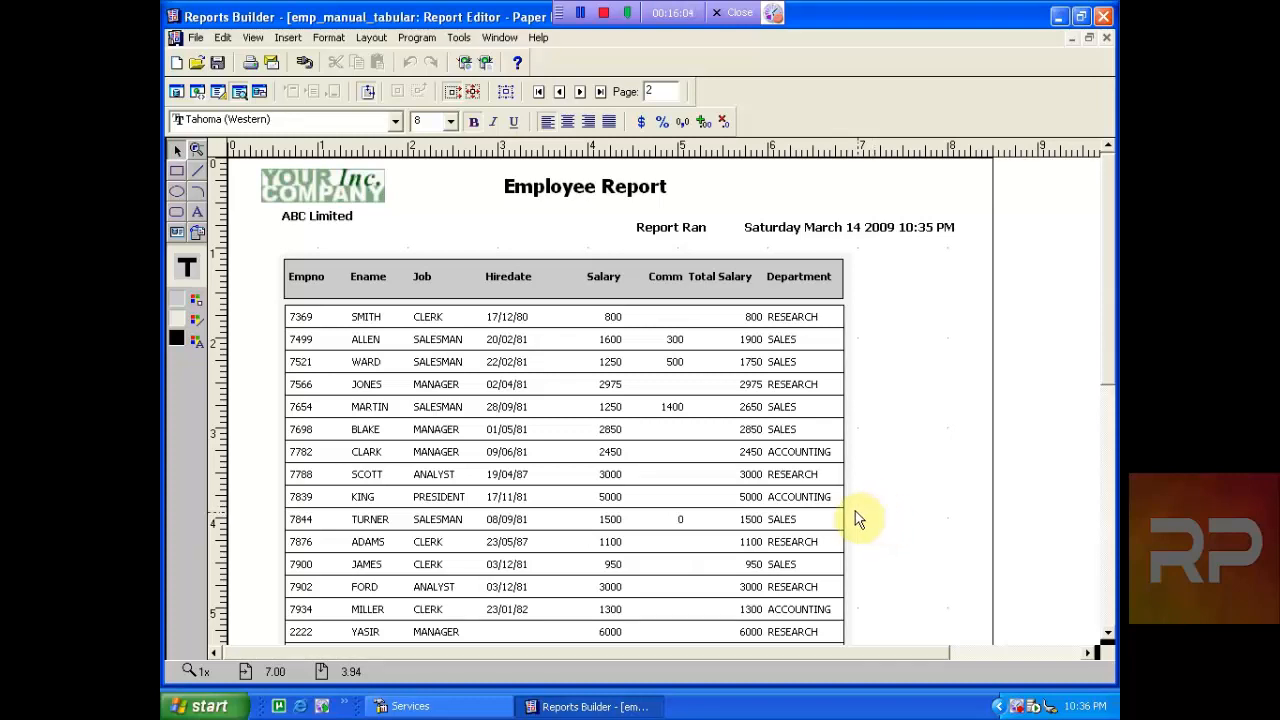
{"action": "left_click", "coordinate": [226, 60]}
{"action": "left_click", "coordinate": [226, 60]}
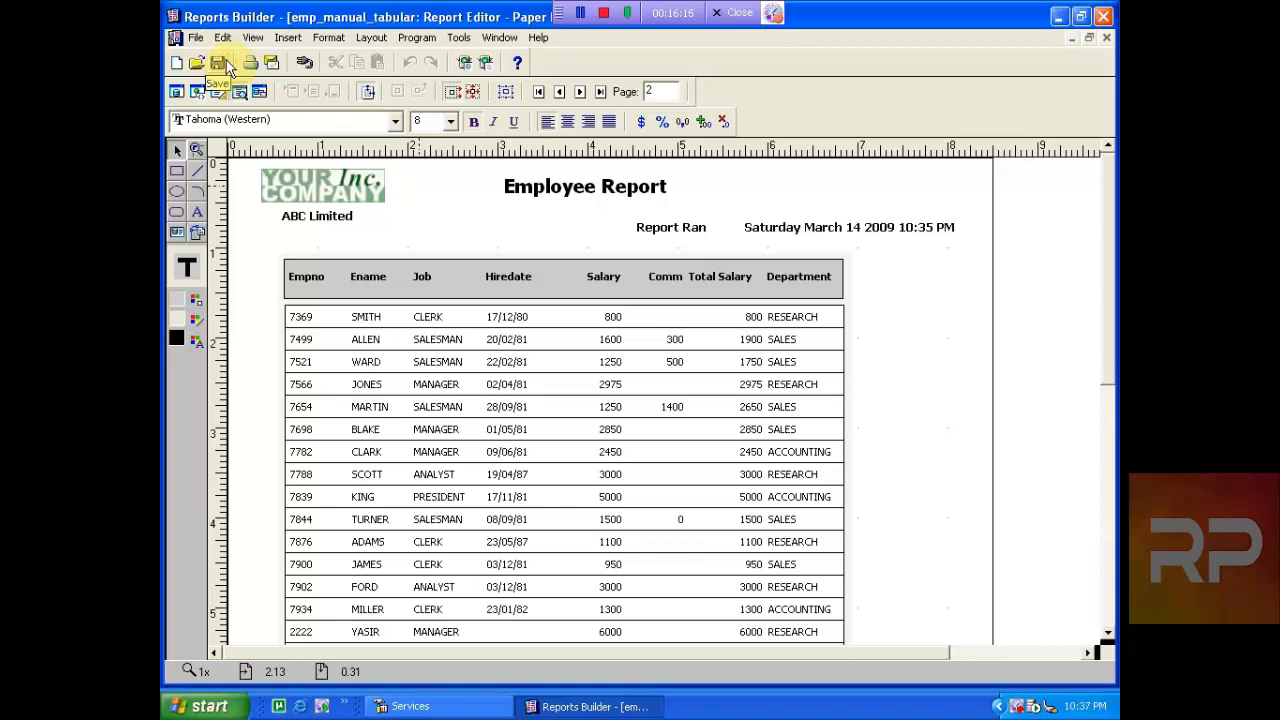